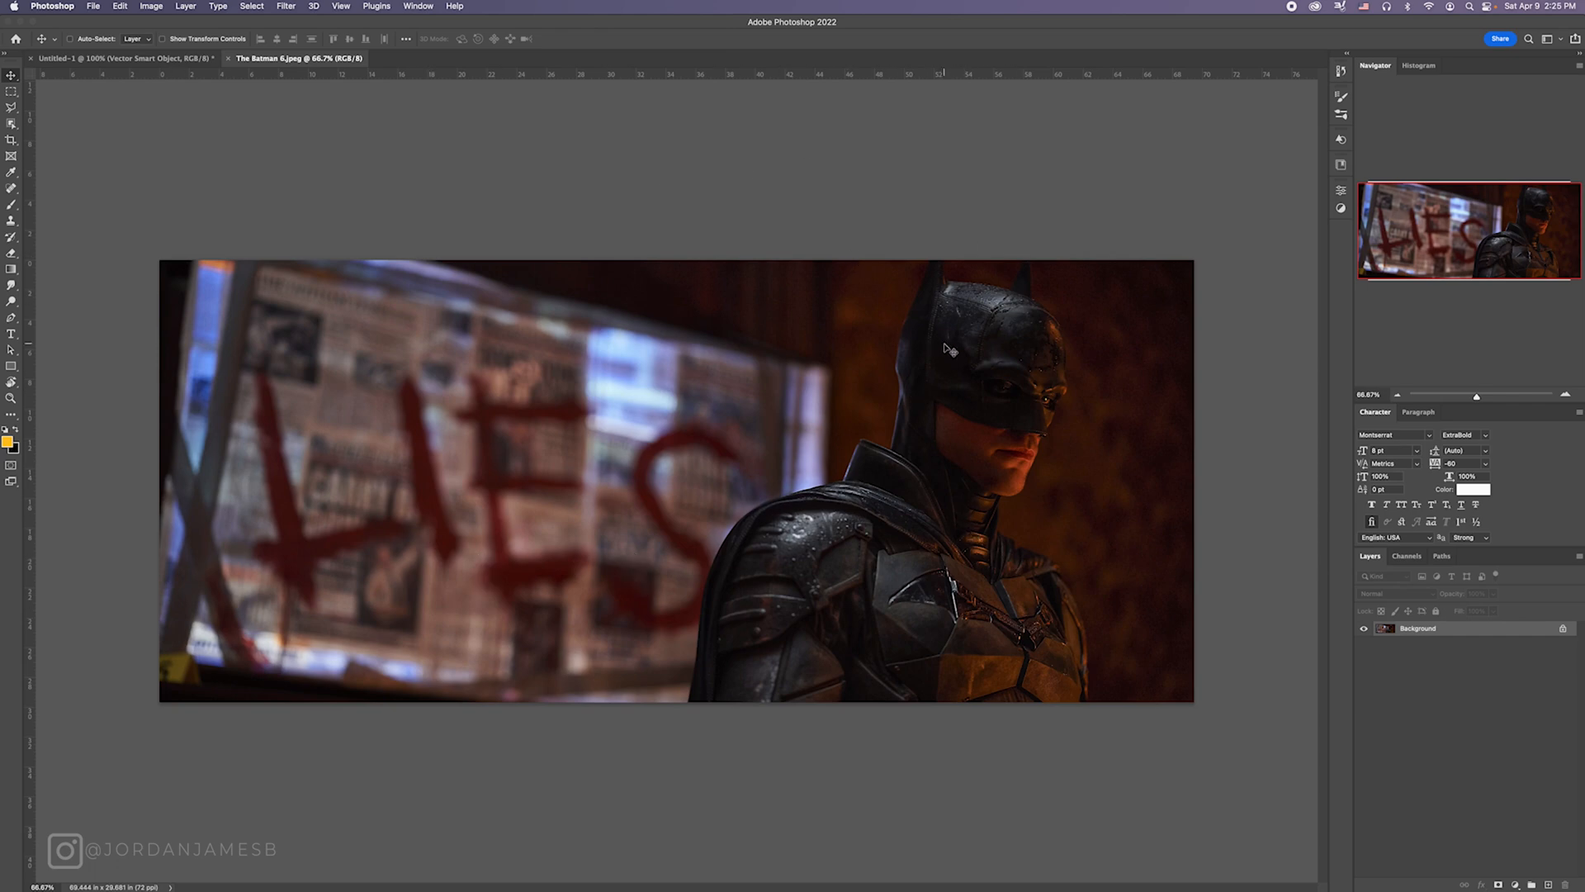
# Step: Bring the Batman photo into the blank Untitled-1 document, enlarging and positioning it so the figure fills the portrait canvas
pyautogui.click(124, 58)
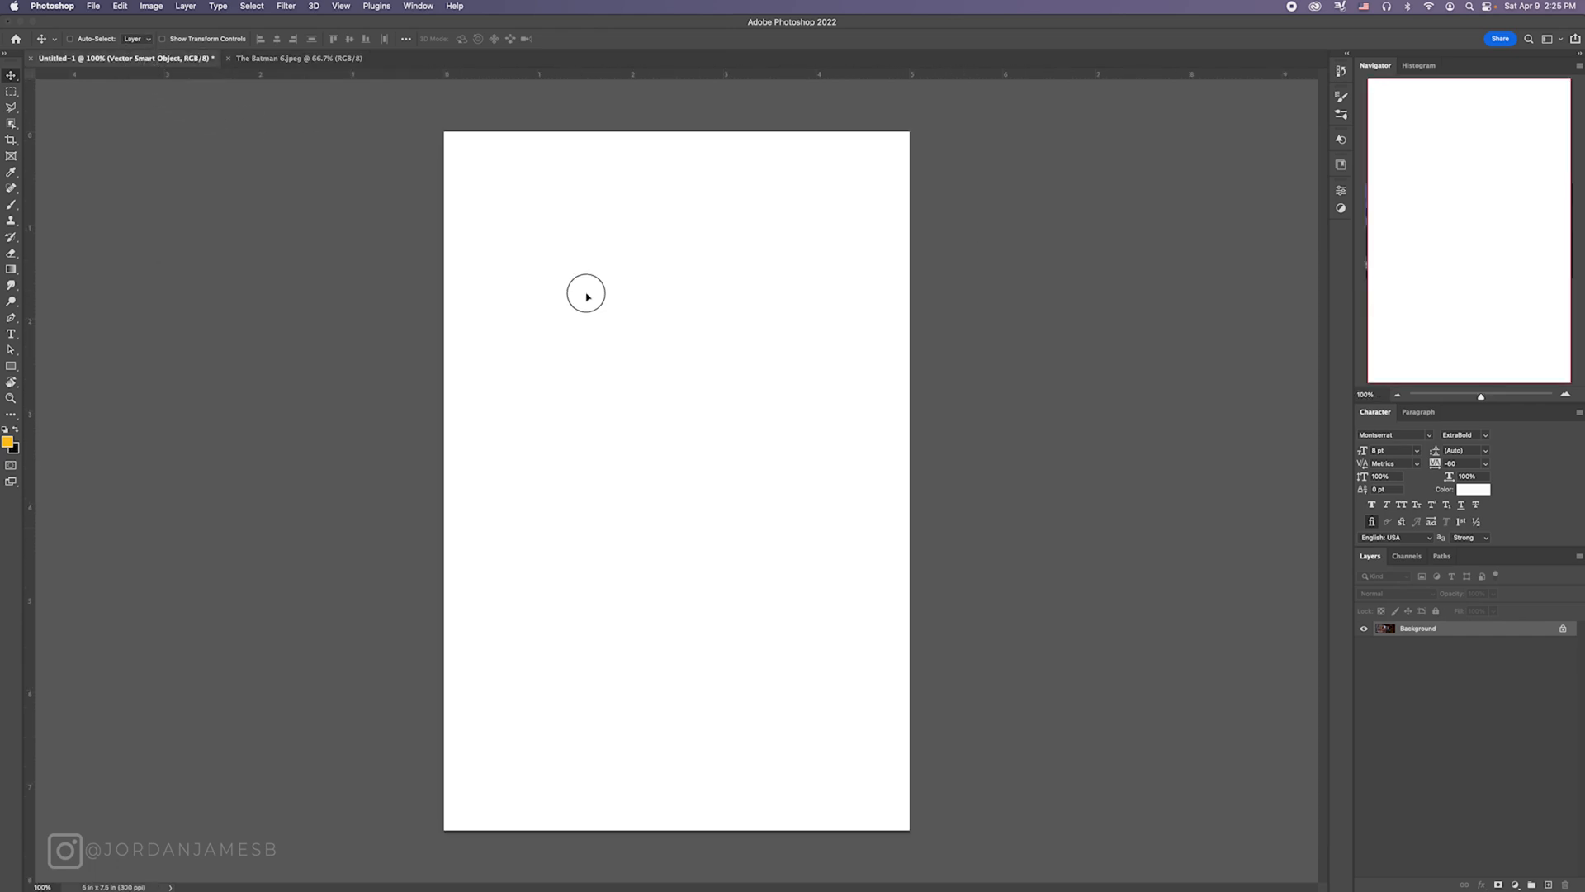
pyautogui.moveTo(586, 294); pyautogui.dragTo(592, 294)
pyautogui.hotkey('ctrl', 't')
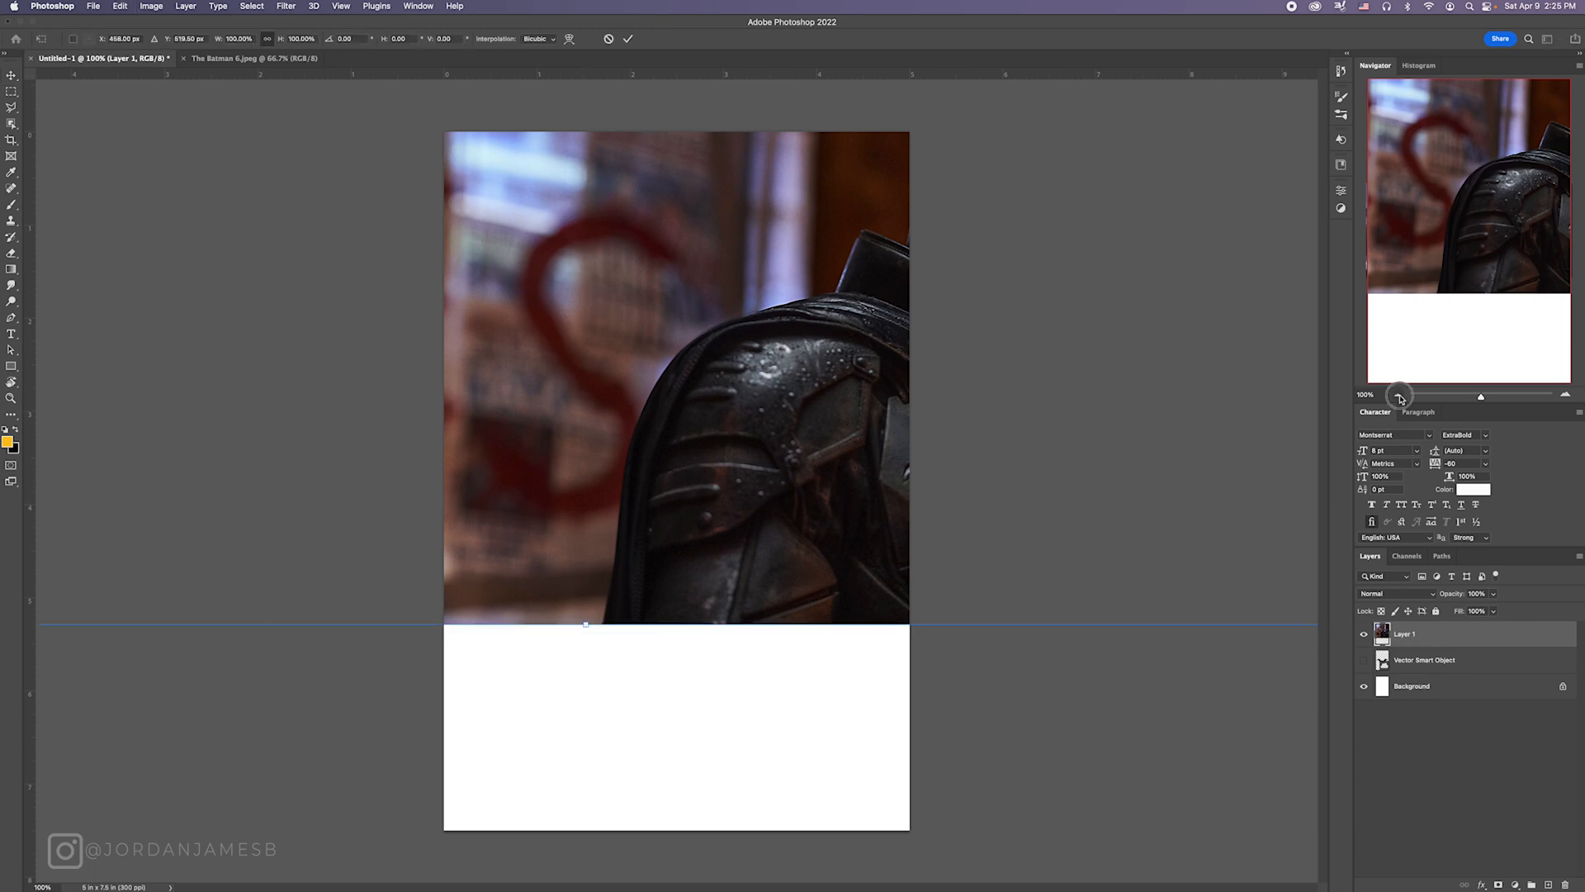
pyautogui.click(1399, 396)
pyautogui.moveTo(842, 520); pyautogui.dragTo(688, 629)
pyautogui.moveTo(433, 690); pyautogui.dragTo(425, 728)
pyautogui.moveTo(684, 611); pyautogui.dragTo(634, 612)
pyautogui.press('Return')
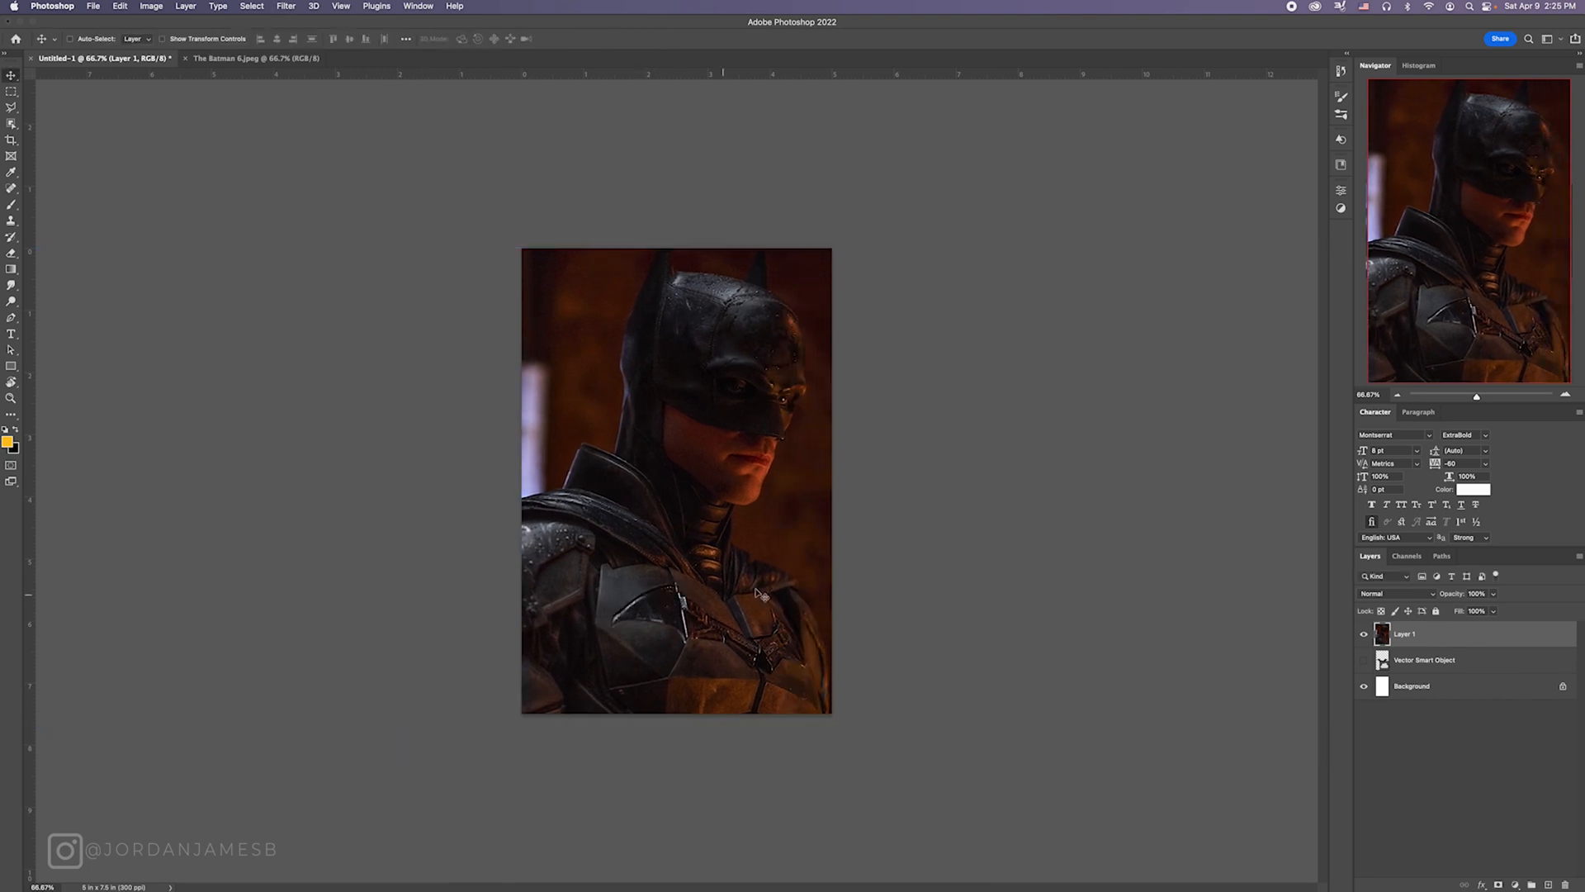
# Step: Nudge the Batman photo slightly to refine the figure's placement within the canvas
pyautogui.moveTo(755, 579); pyautogui.dragTo(748, 579)
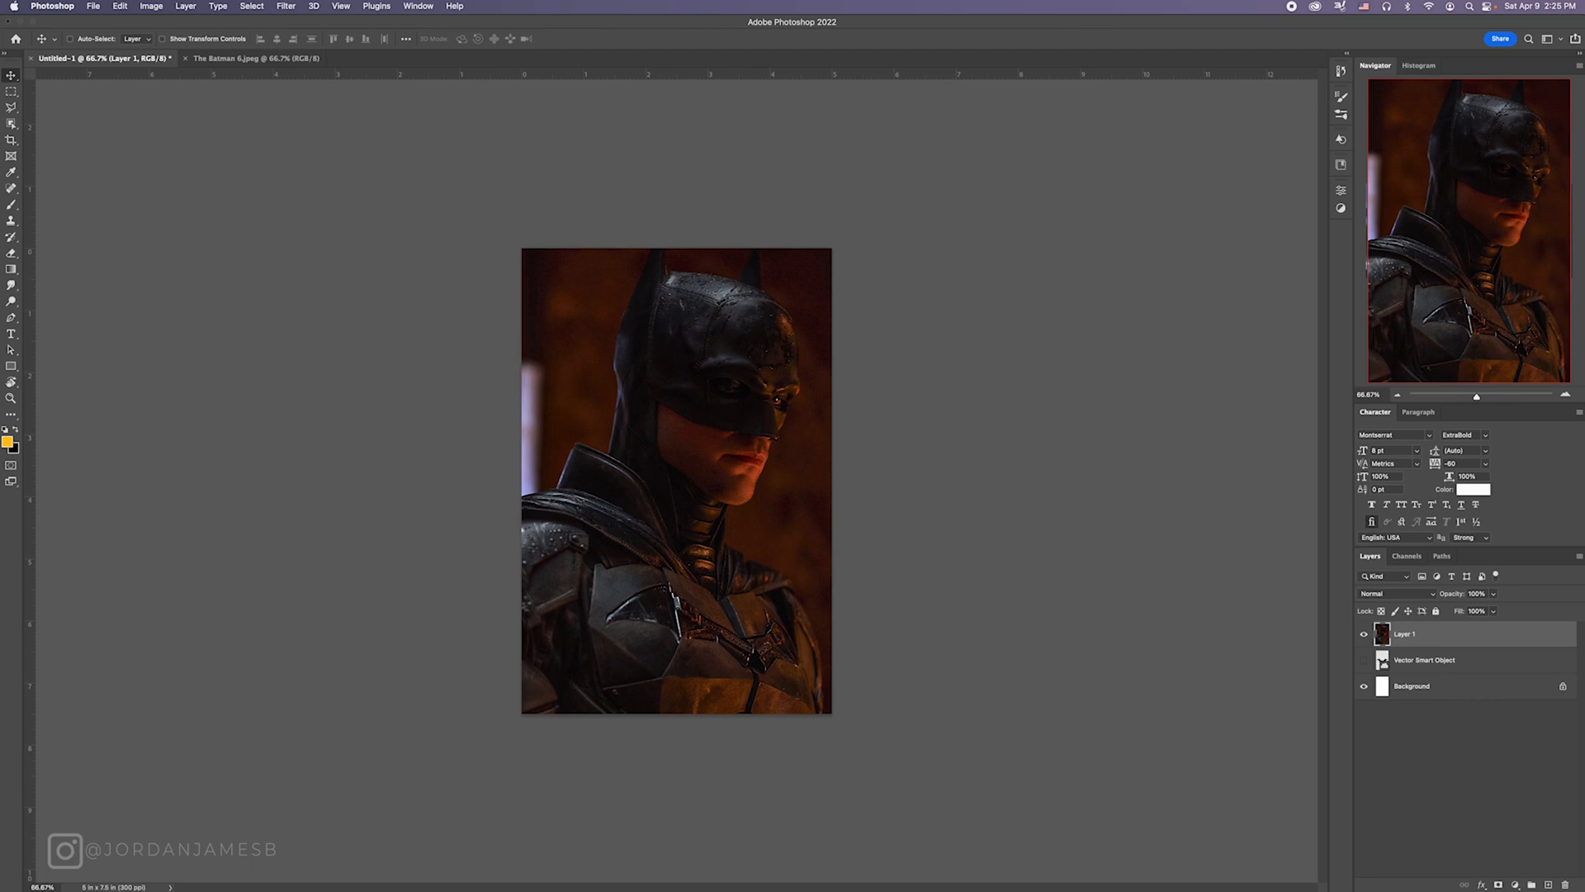
pyautogui.click(1564, 396)
pyautogui.click(1565, 396)
pyautogui.moveTo(1412, 399); pyautogui.dragTo(1478, 397)
pyautogui.click(1563, 396)
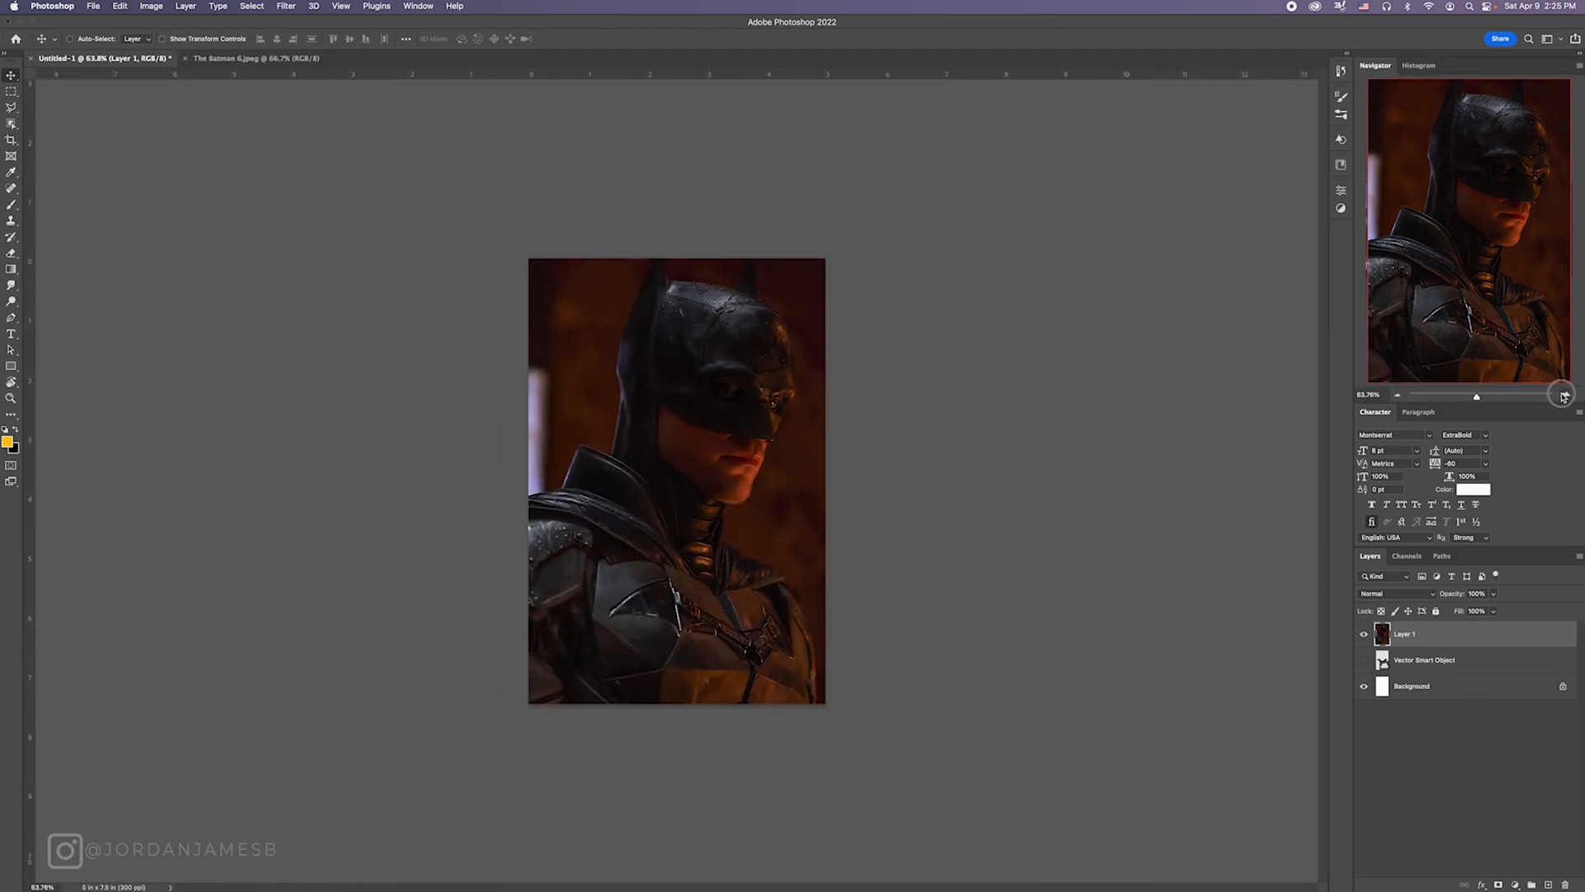
pyautogui.click(1563, 397)
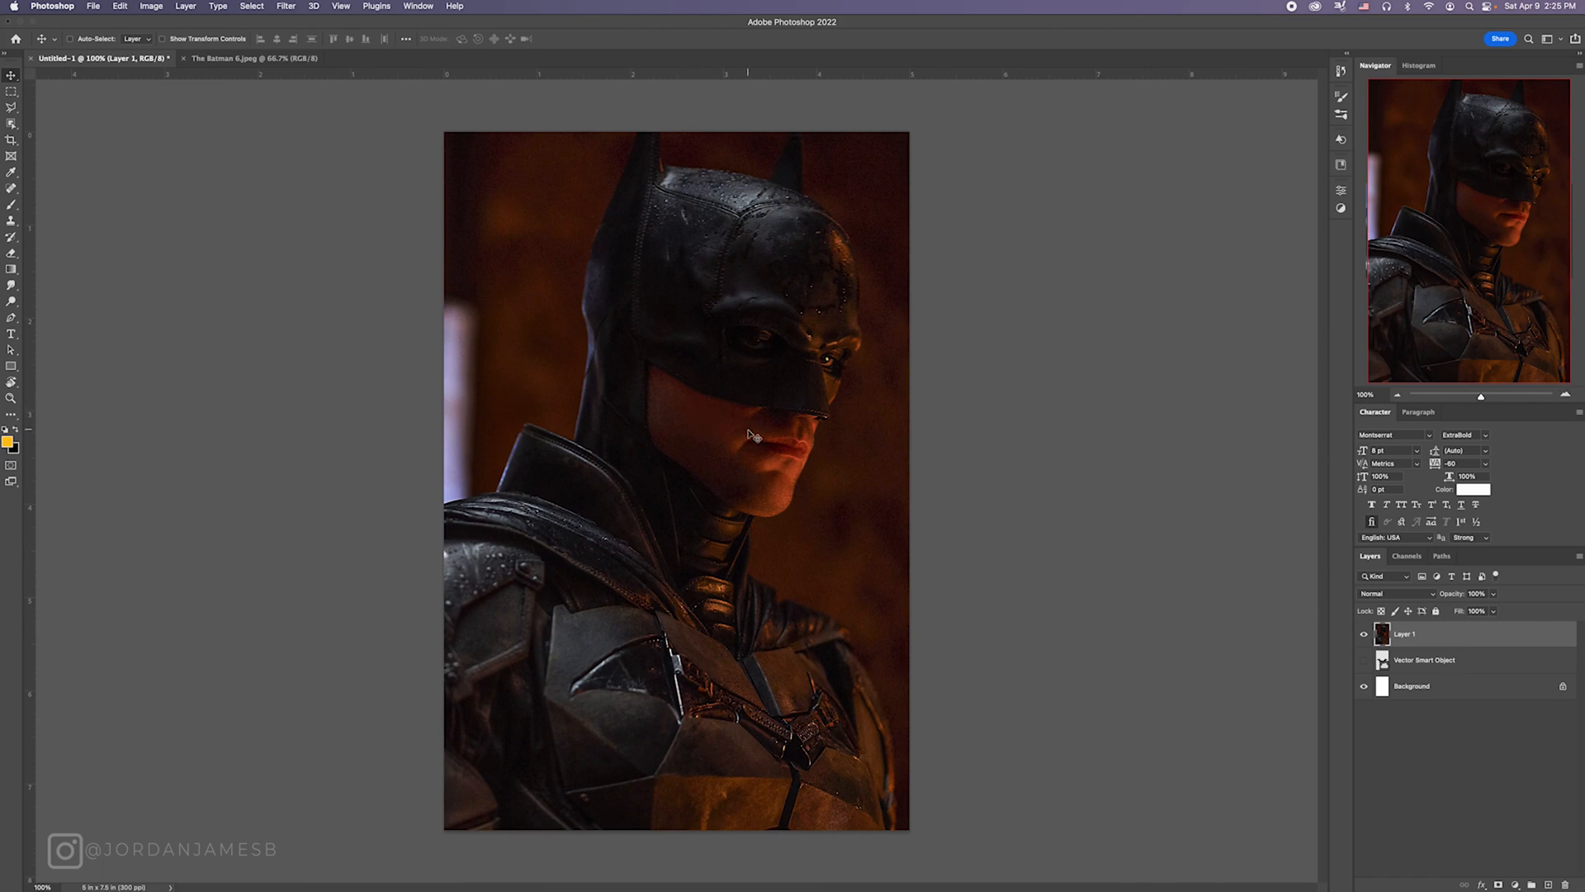
pyautogui.moveTo(753, 436); pyautogui.dragTo(729, 456)
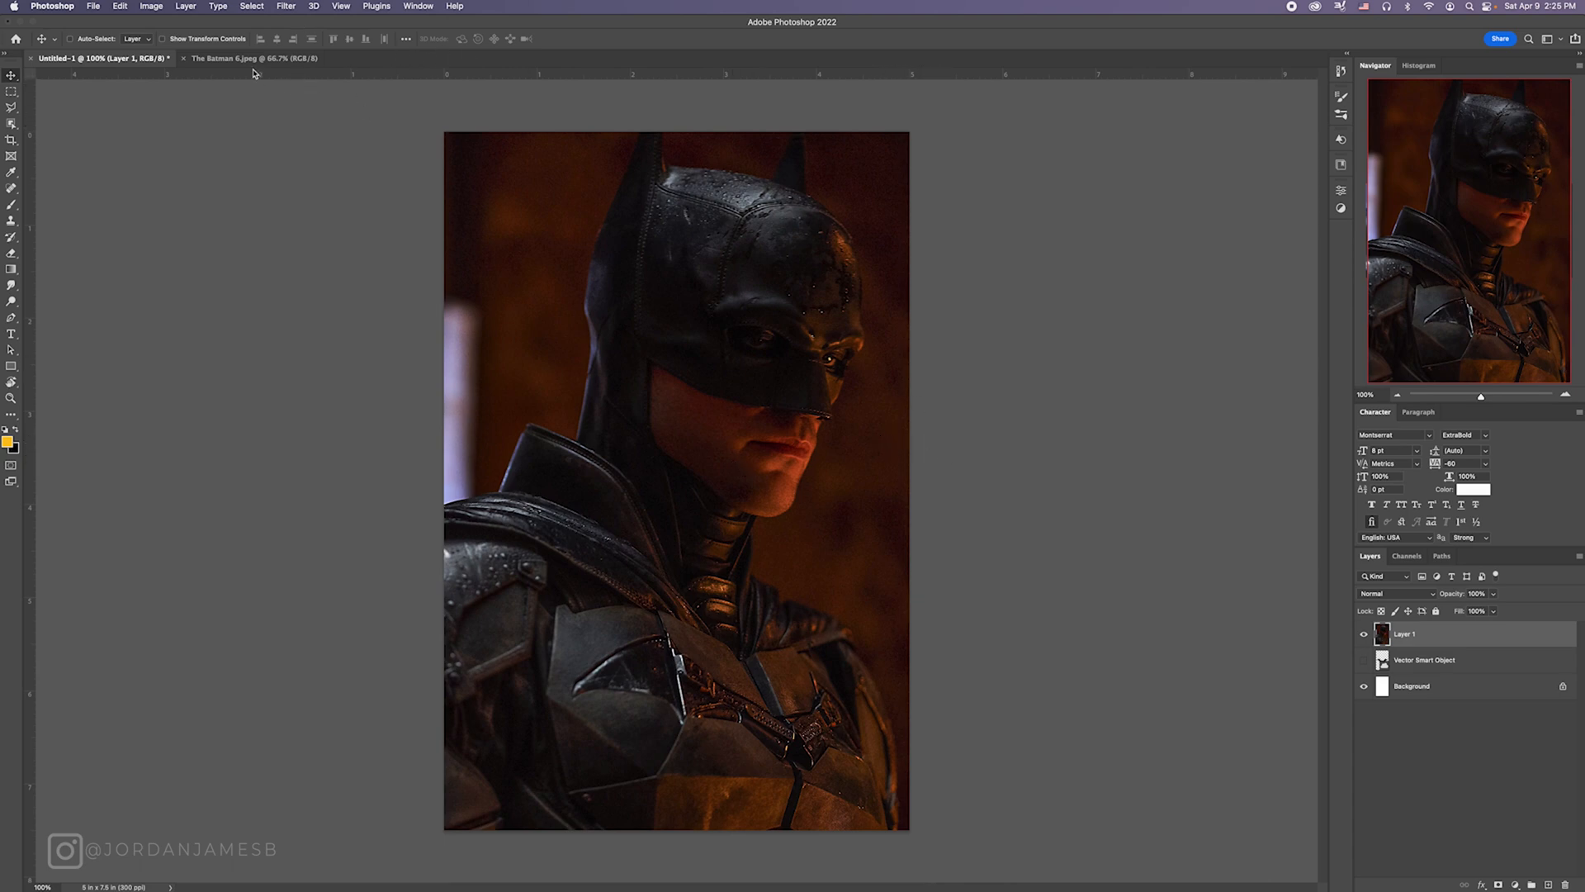
# Step: Examine the document's size and resolution in the Image Size settings, viewing the width and height in pixels and in inches
pyautogui.click(152, 8)
pyautogui.click(205, 100)
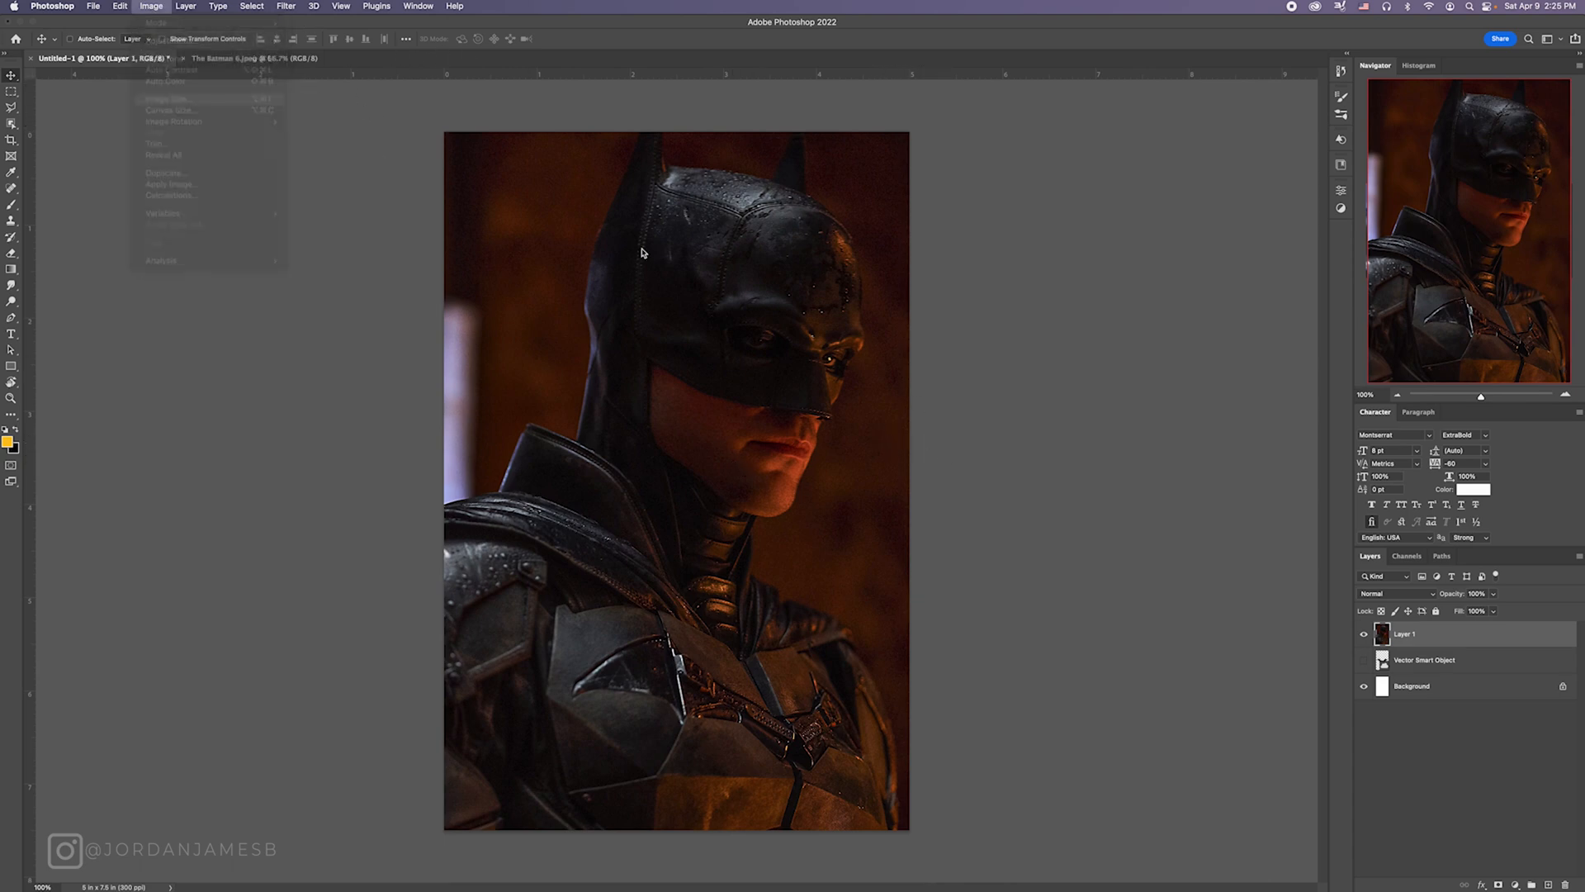
pyautogui.click(933, 426)
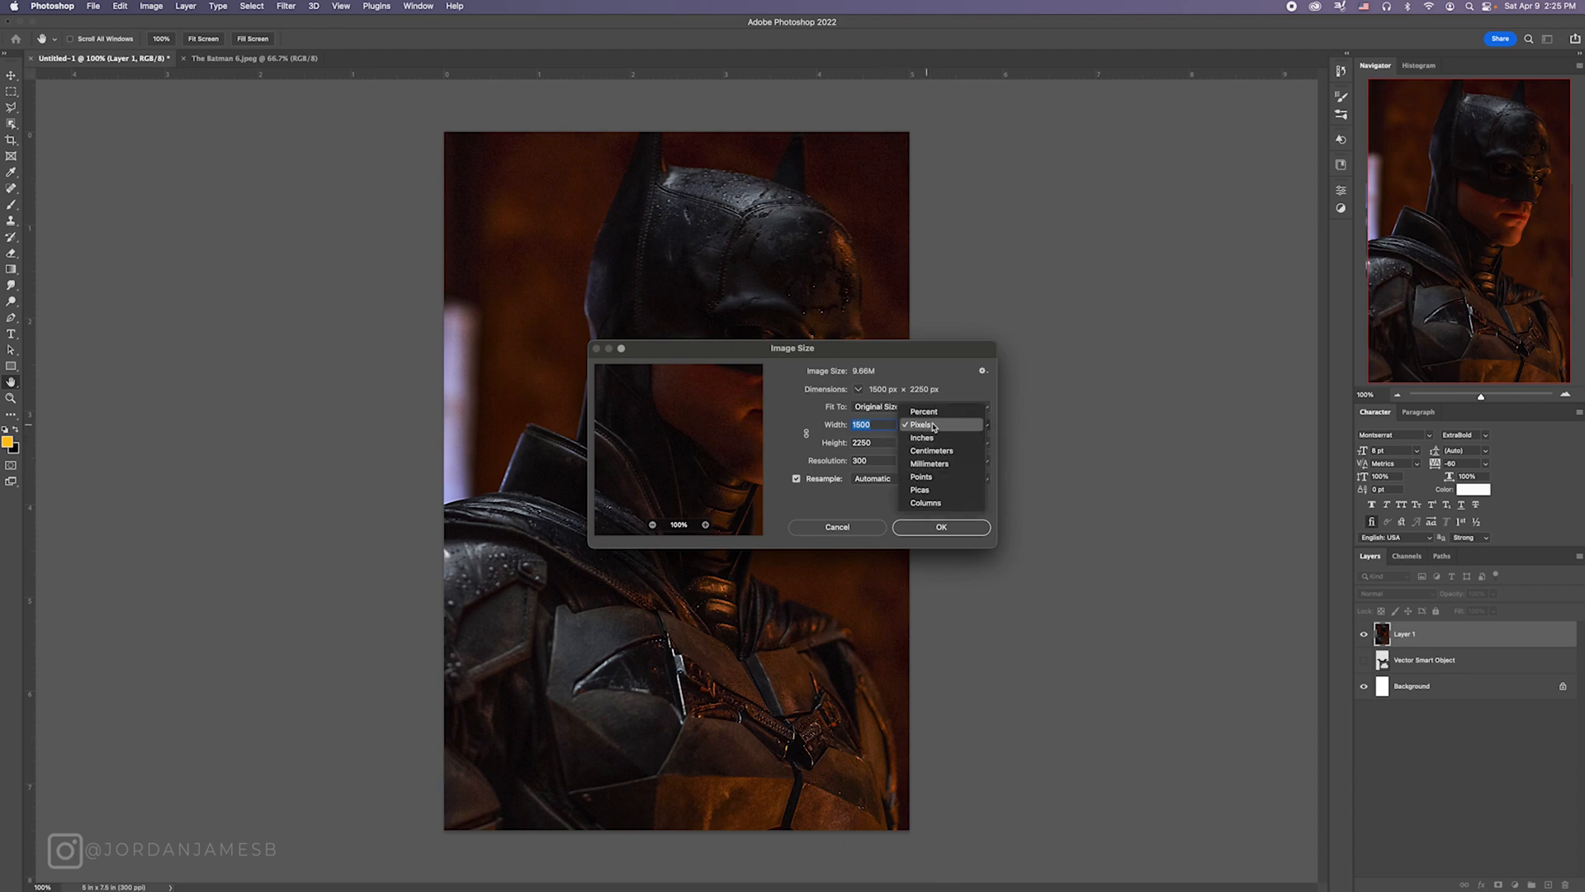
pyautogui.click(939, 374)
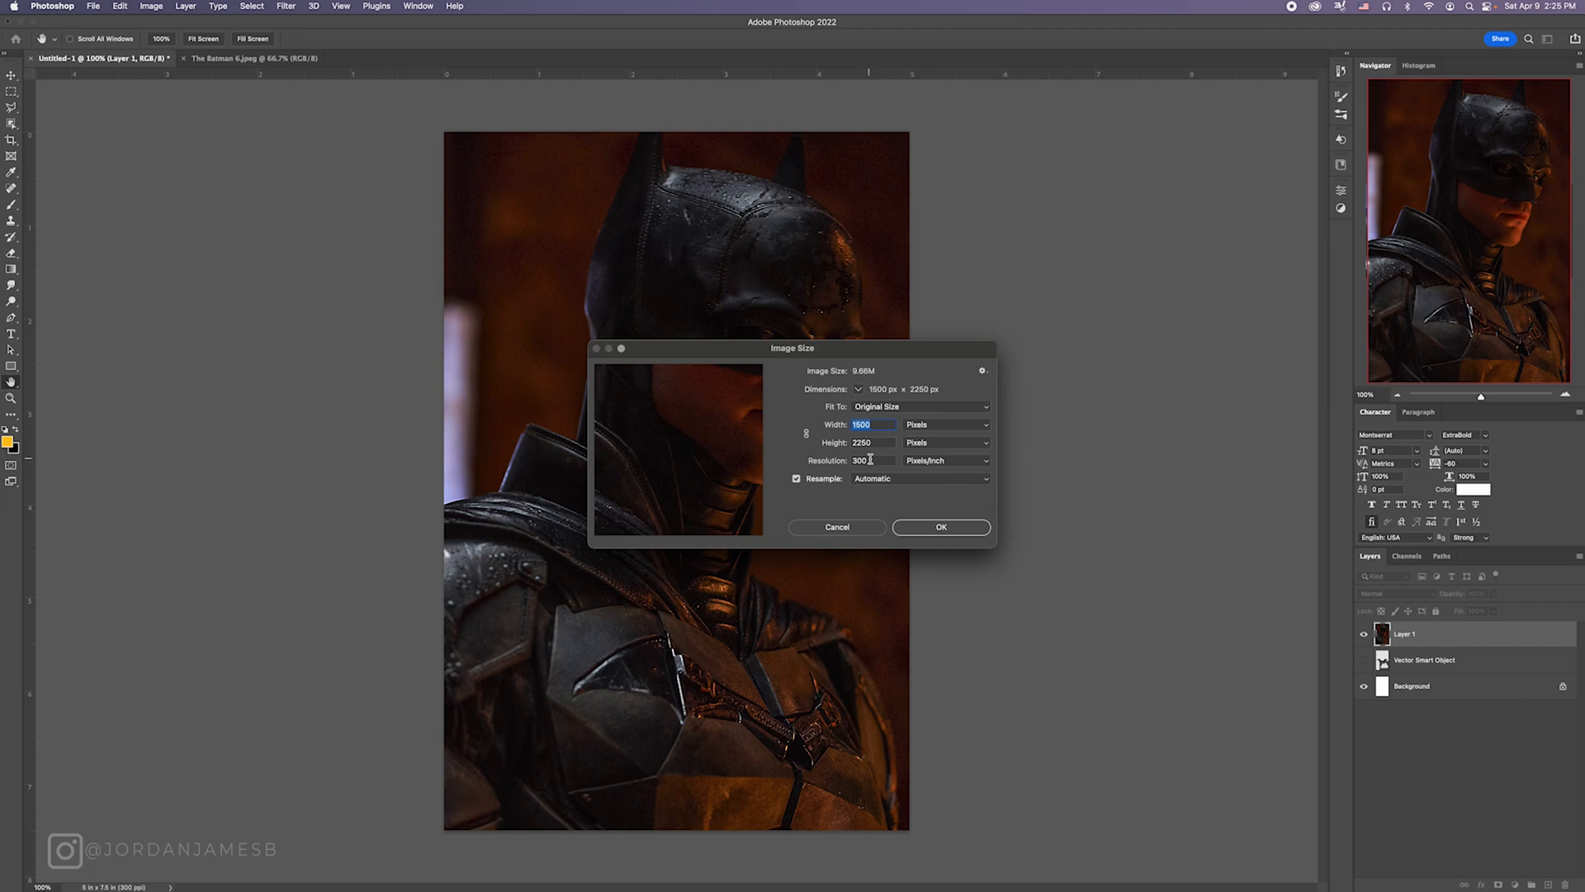
pyautogui.click(893, 408)
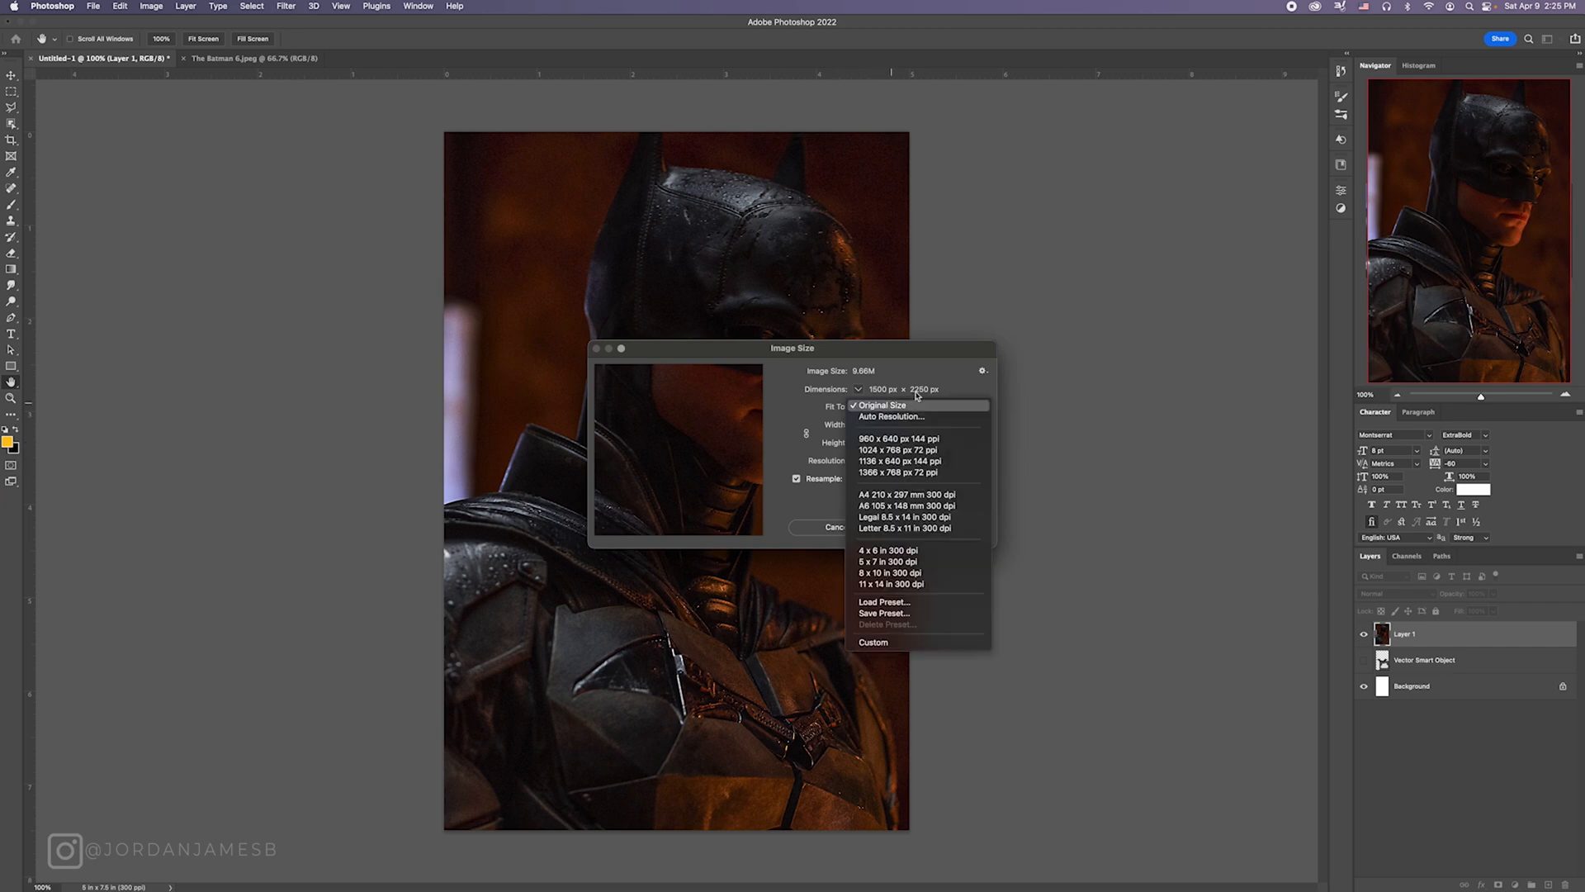
pyautogui.click(893, 405)
pyautogui.click(913, 425)
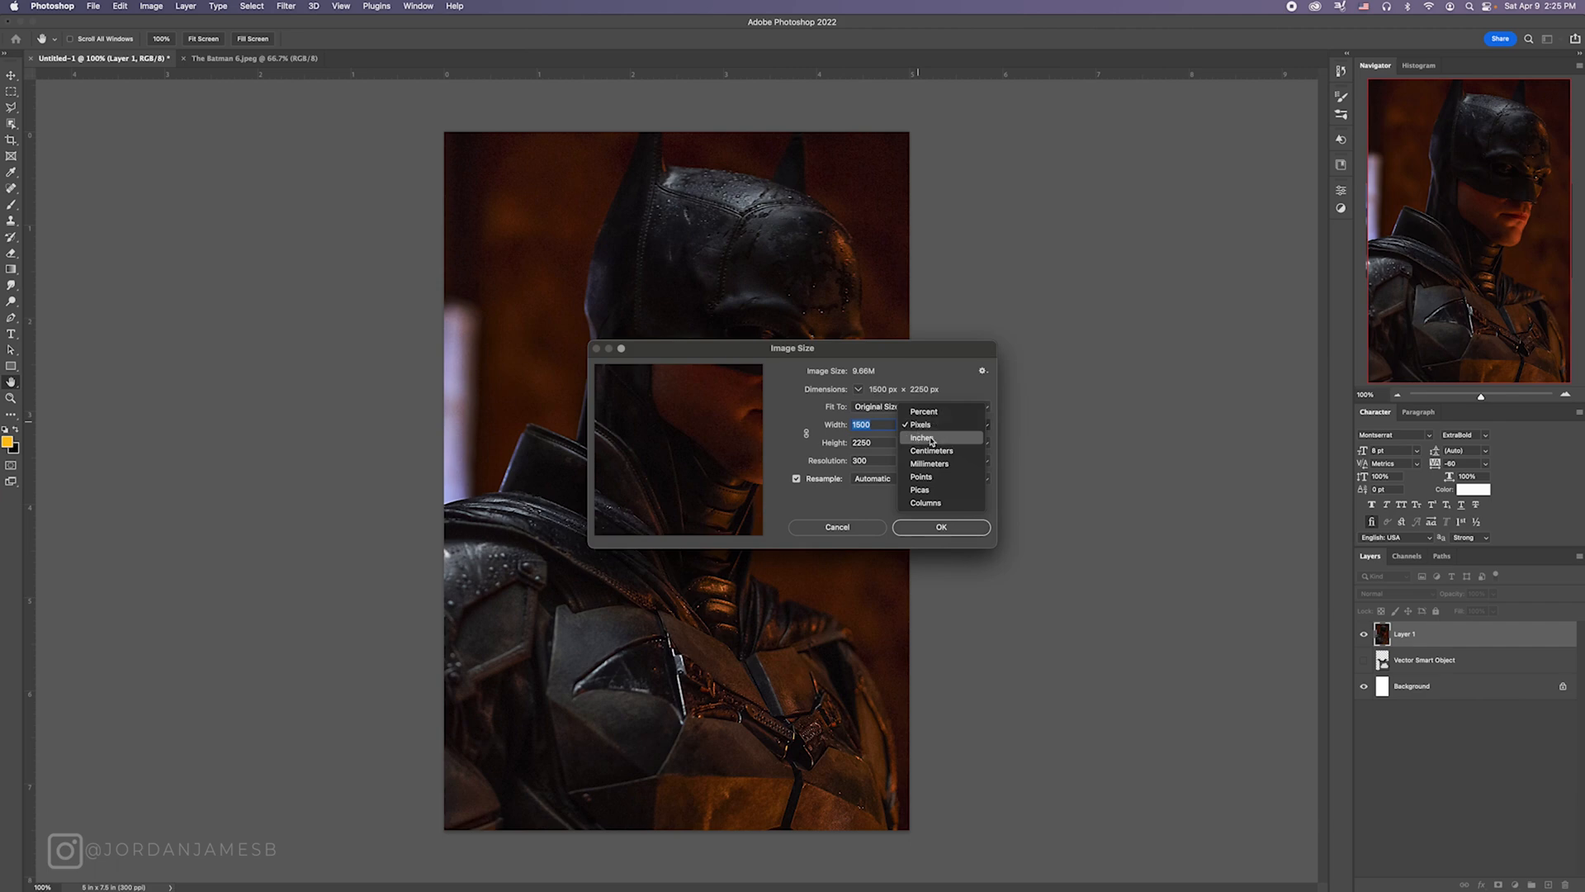
pyautogui.click(918, 440)
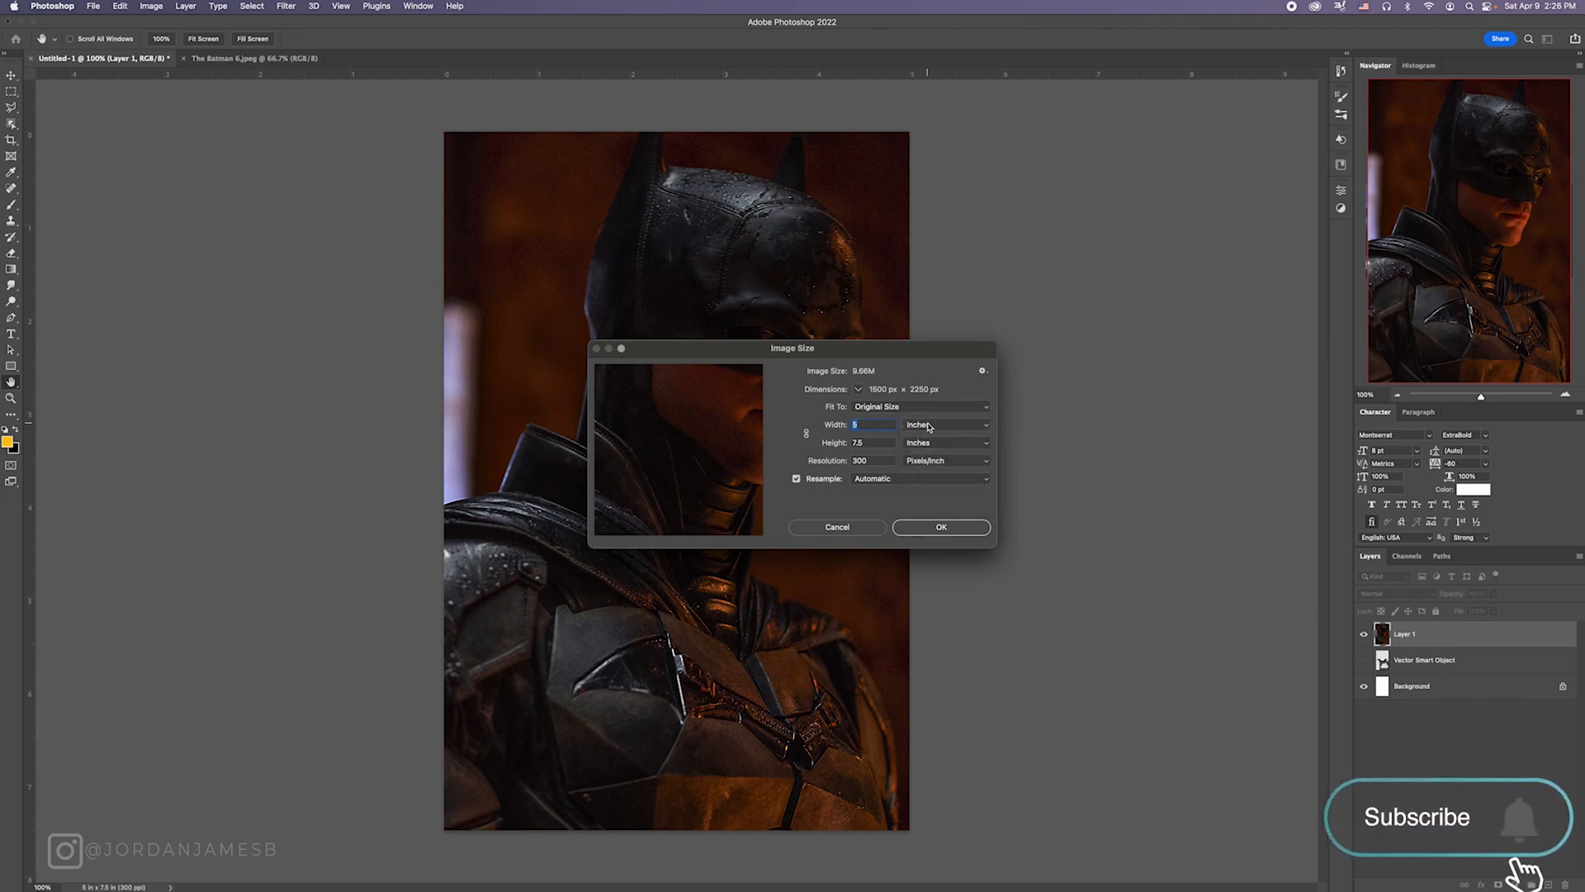
pyautogui.click(921, 424)
pyautogui.click(922, 411)
pyautogui.click(933, 525)
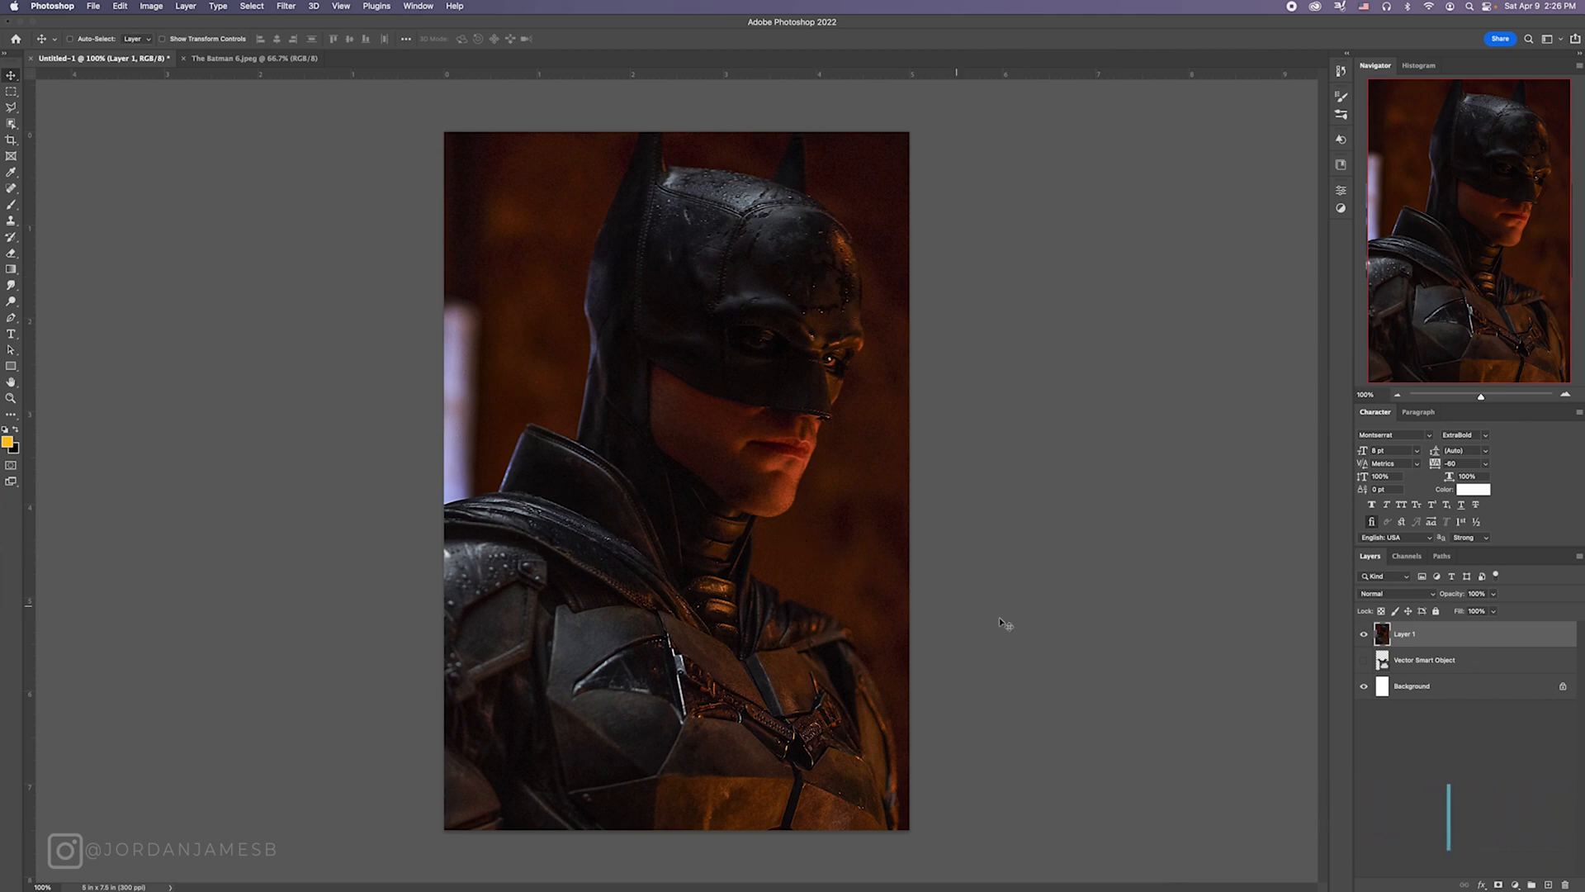
# Step: Select the entire canvas area with the Rectangular Marquee and copy that part of Layer 1 to a new layer
pyautogui.press('m')
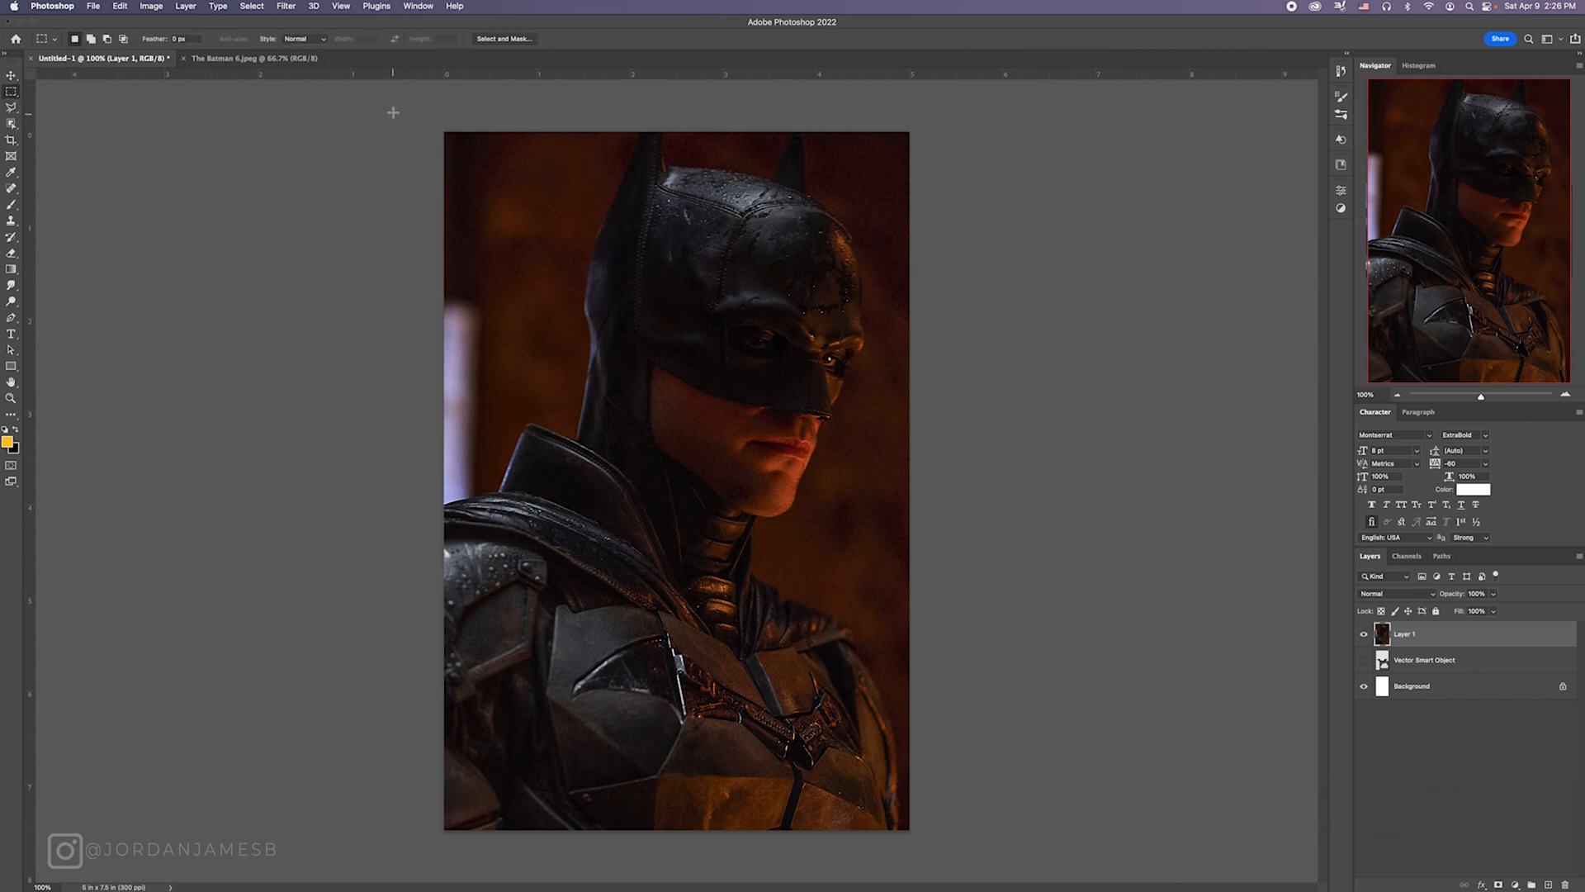
pyautogui.moveTo(393, 112); pyautogui.dragTo(1022, 879)
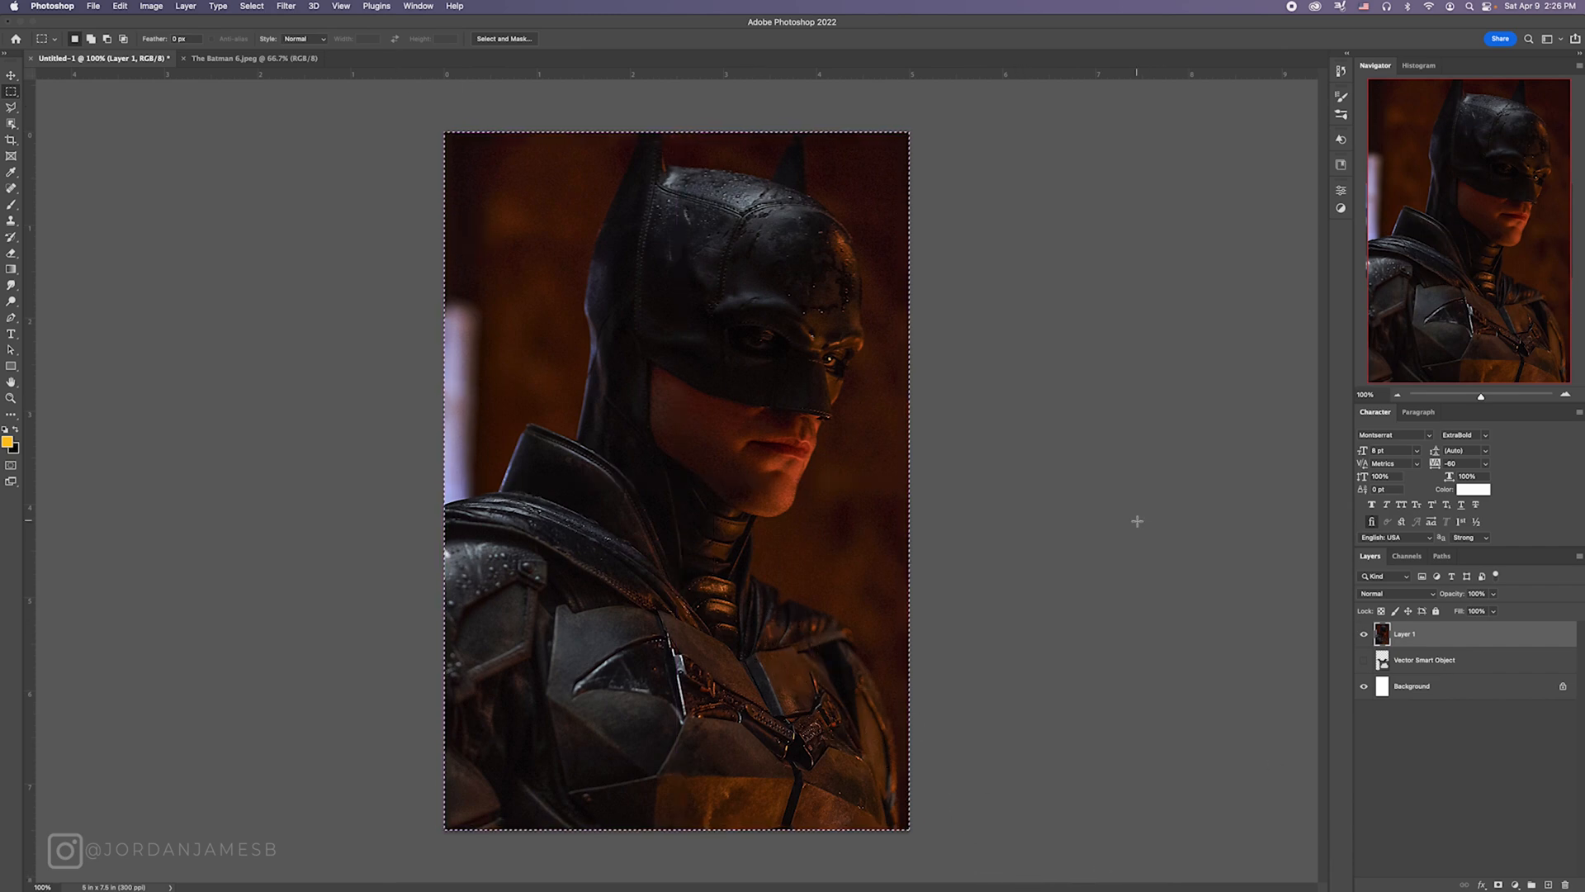
pyautogui.press('super+j')
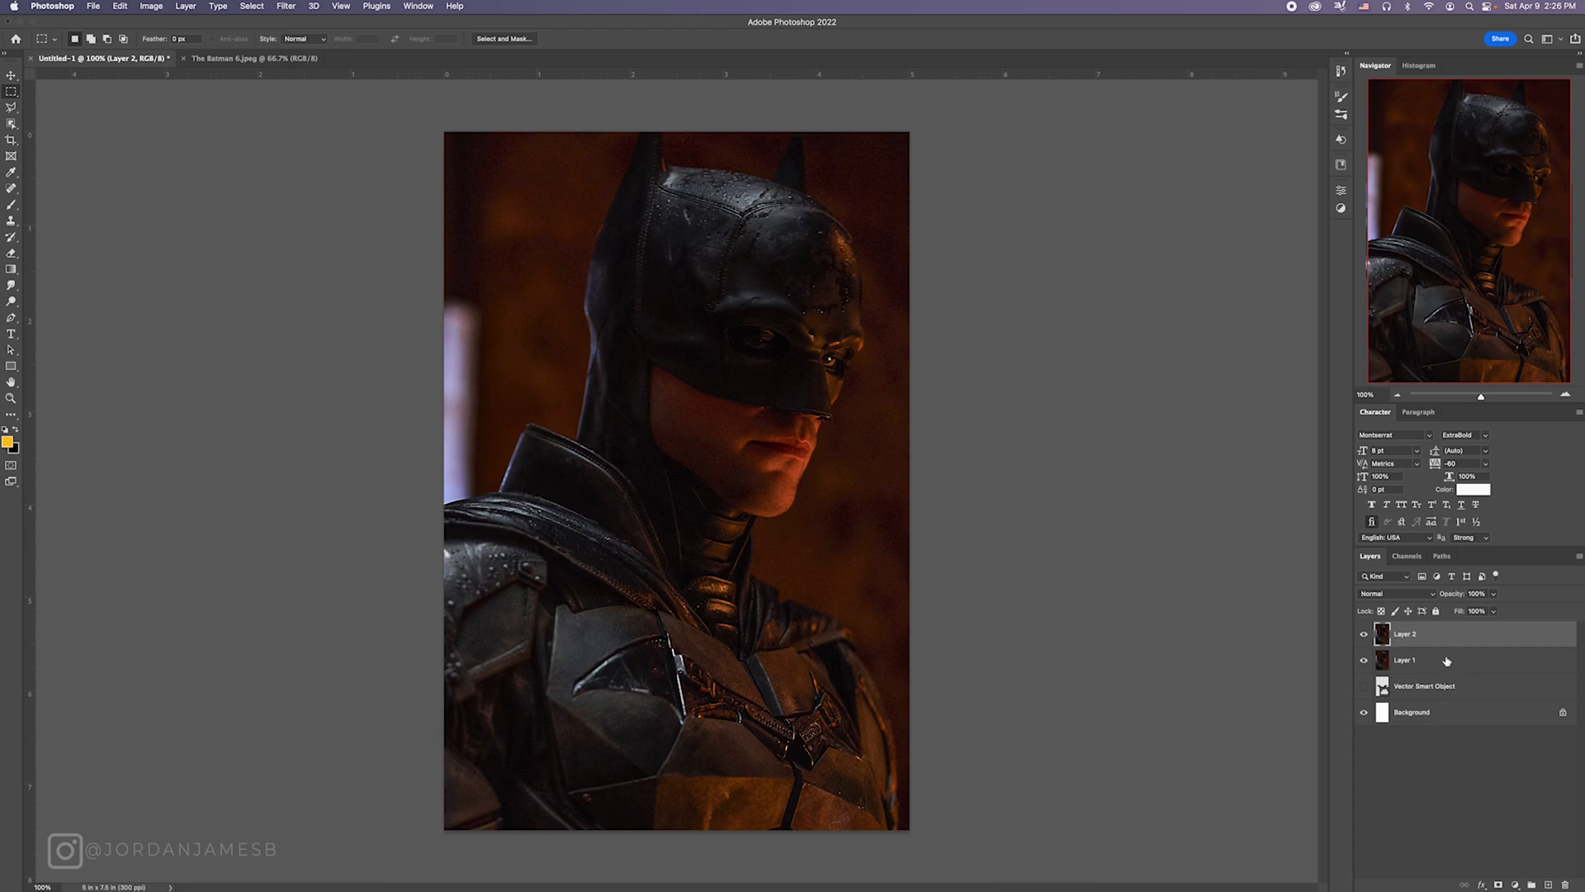
# Step: Duplicate the white Background layer and move the copy directly beneath Layer 1
pyautogui.press('v')
pyautogui.click(1435, 712)
pyautogui.press('super+j')
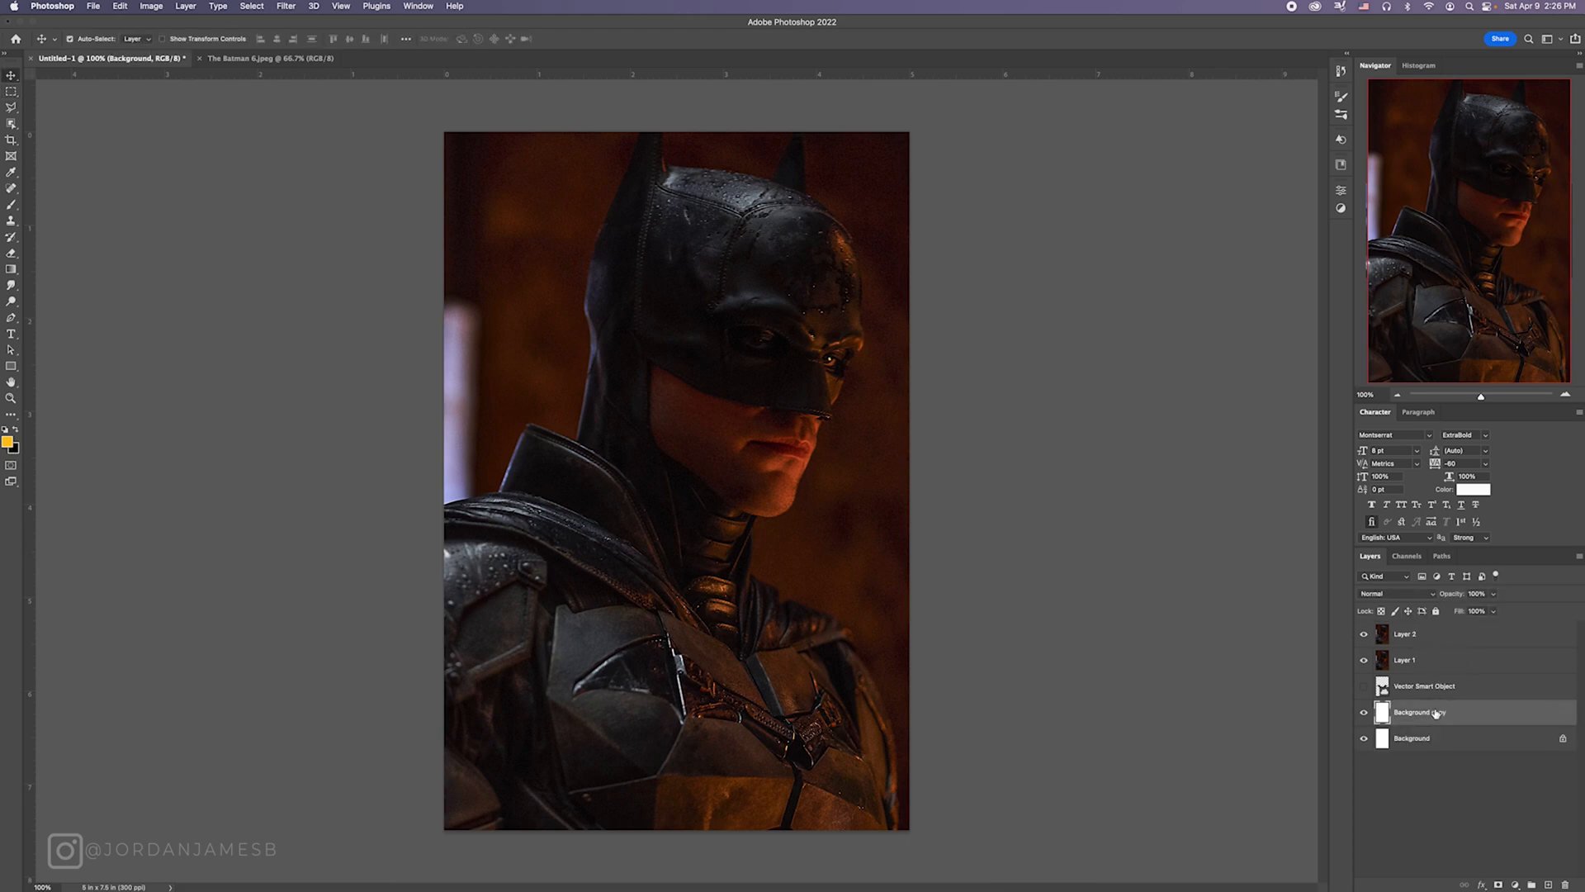
pyautogui.moveTo(1433, 708); pyautogui.dragTo(1424, 676)
# Step: Rename Layer 1 as OG, move it below the Background copy and hide it
pyautogui.click(1414, 661)
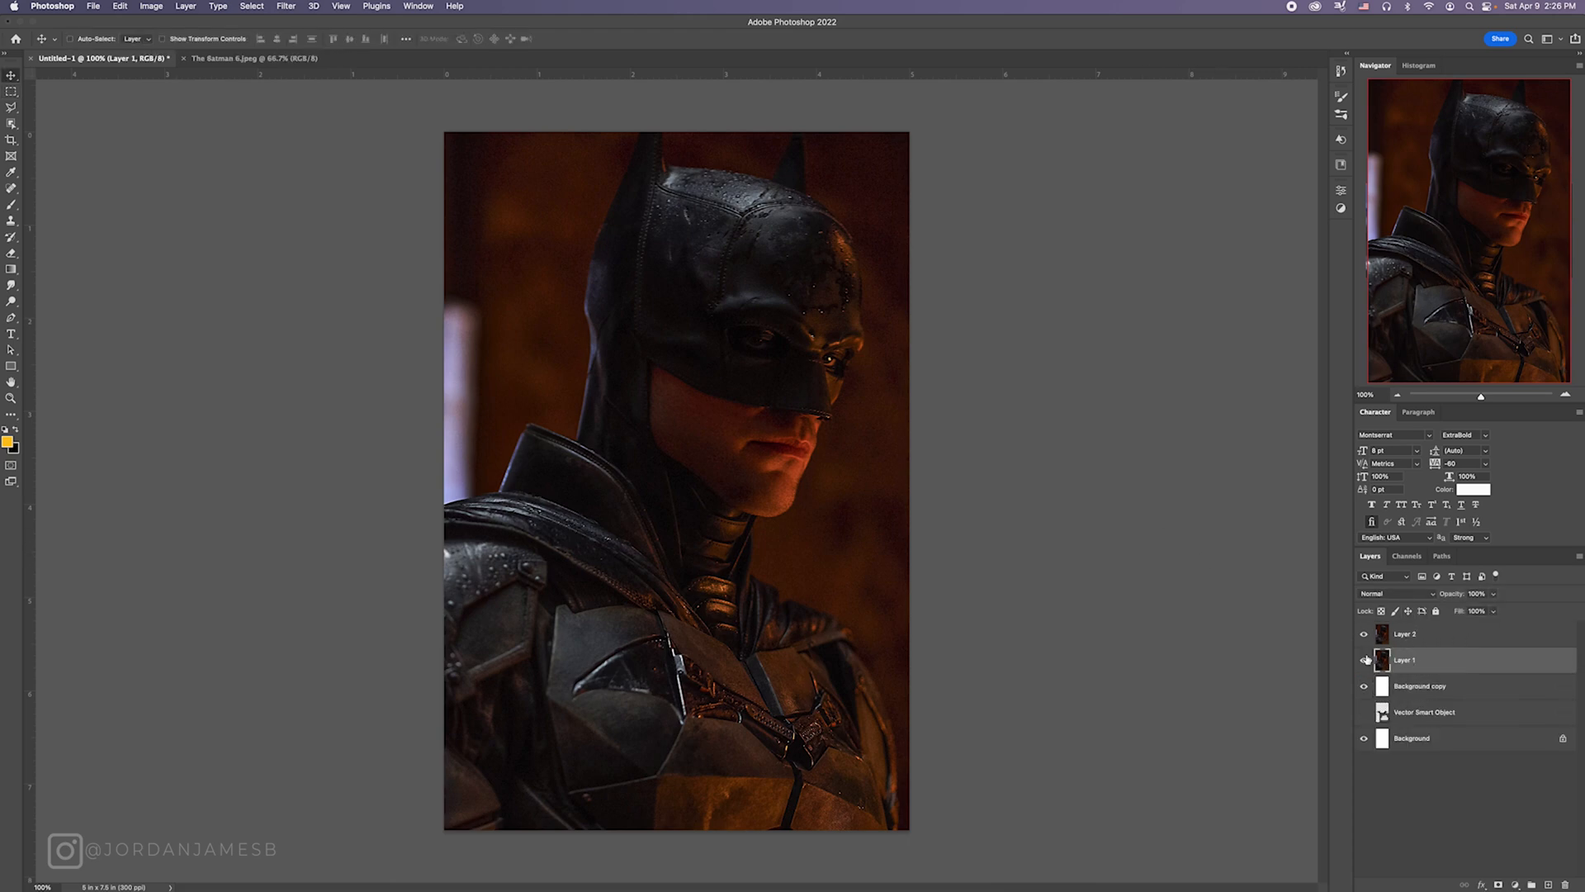
pyautogui.doubleClick(1404, 662)
pyautogui.write('OG')
pyautogui.press('Return')
pyautogui.moveTo(1418, 655); pyautogui.dragTo(1425, 708)
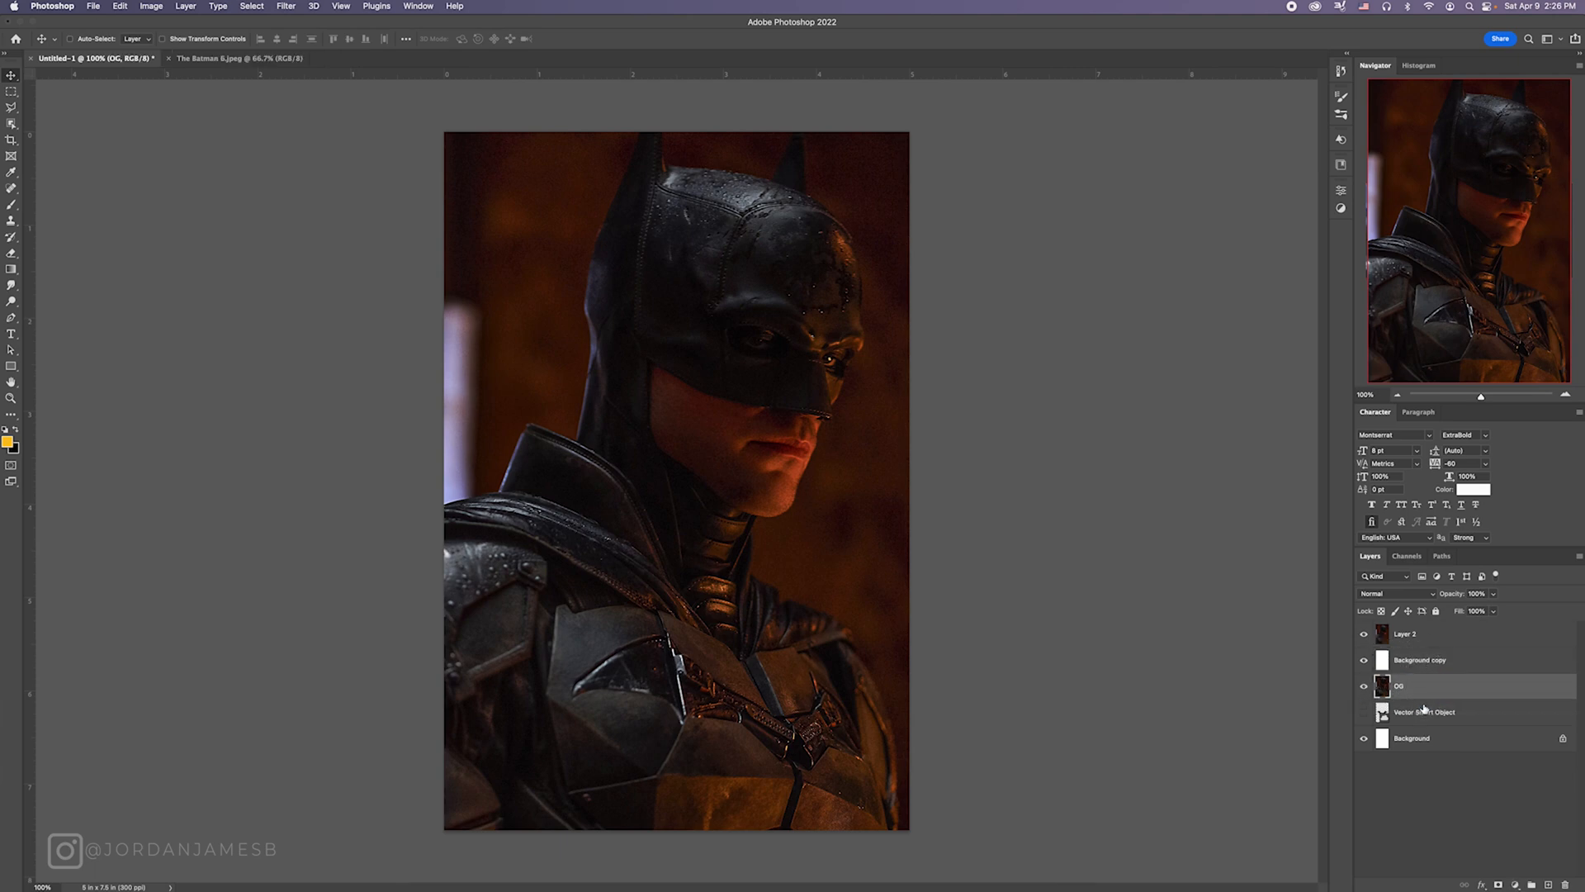
pyautogui.click(1367, 687)
pyautogui.click(1422, 641)
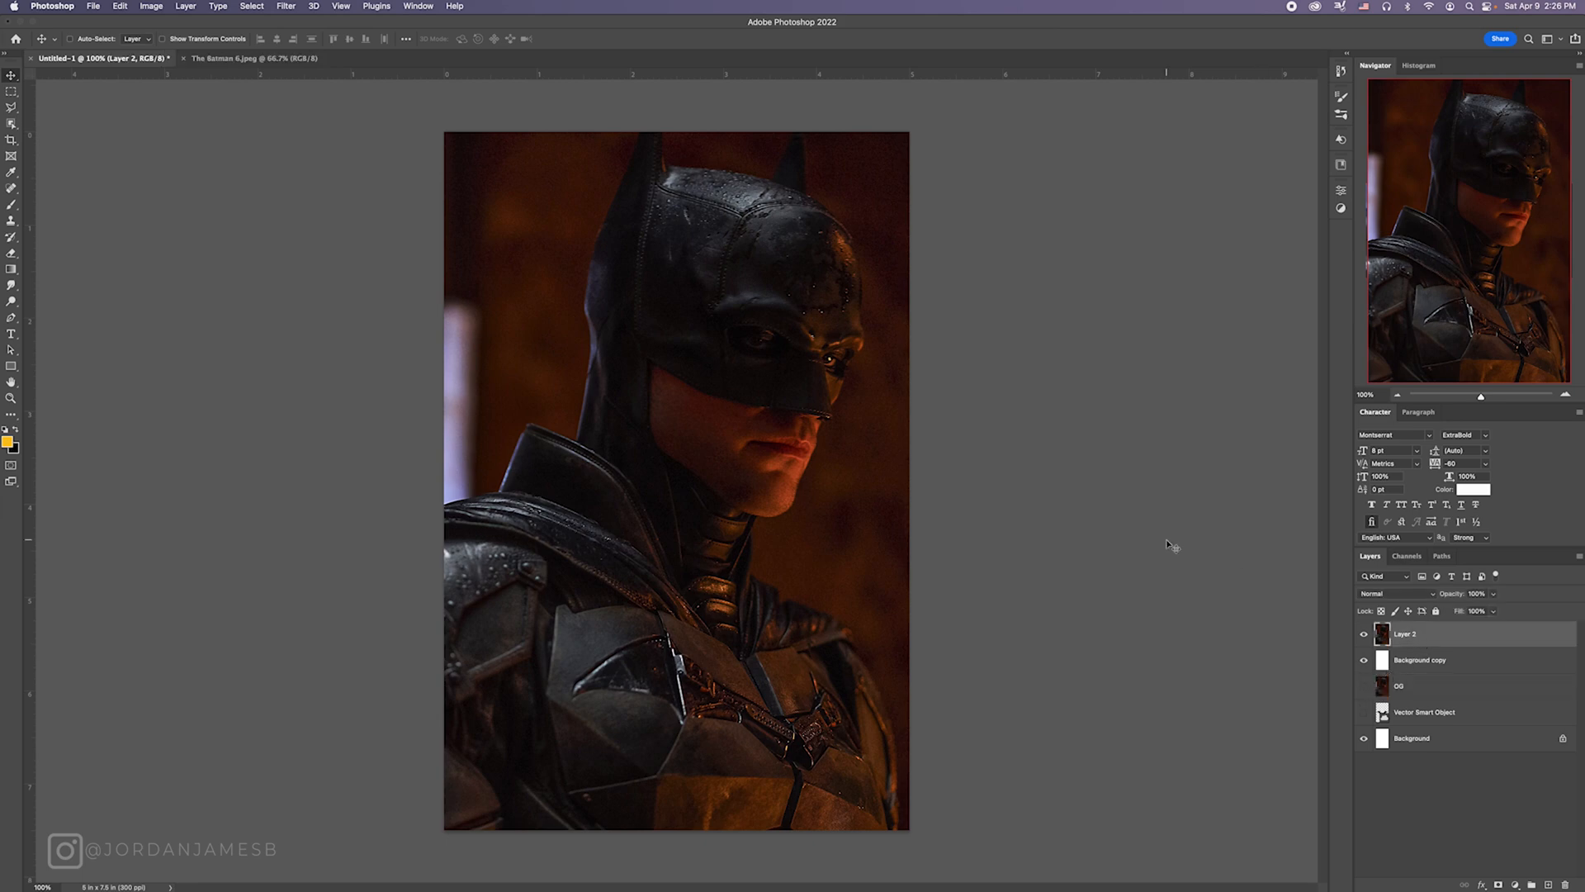
pyautogui.press('super+t')
pyautogui.moveTo(910, 480)
pyautogui.mouseDown()
pyautogui.moveTo(875, 477)
pyautogui.moveTo(889, 477)
pyautogui.mouseUp()
pyautogui.press('Return')
pyautogui.press('super+z')
# Step: Convert Layer 2 to a smart object and close The Batman 6.jpeg source image
pyautogui.rightClick(1437, 636)
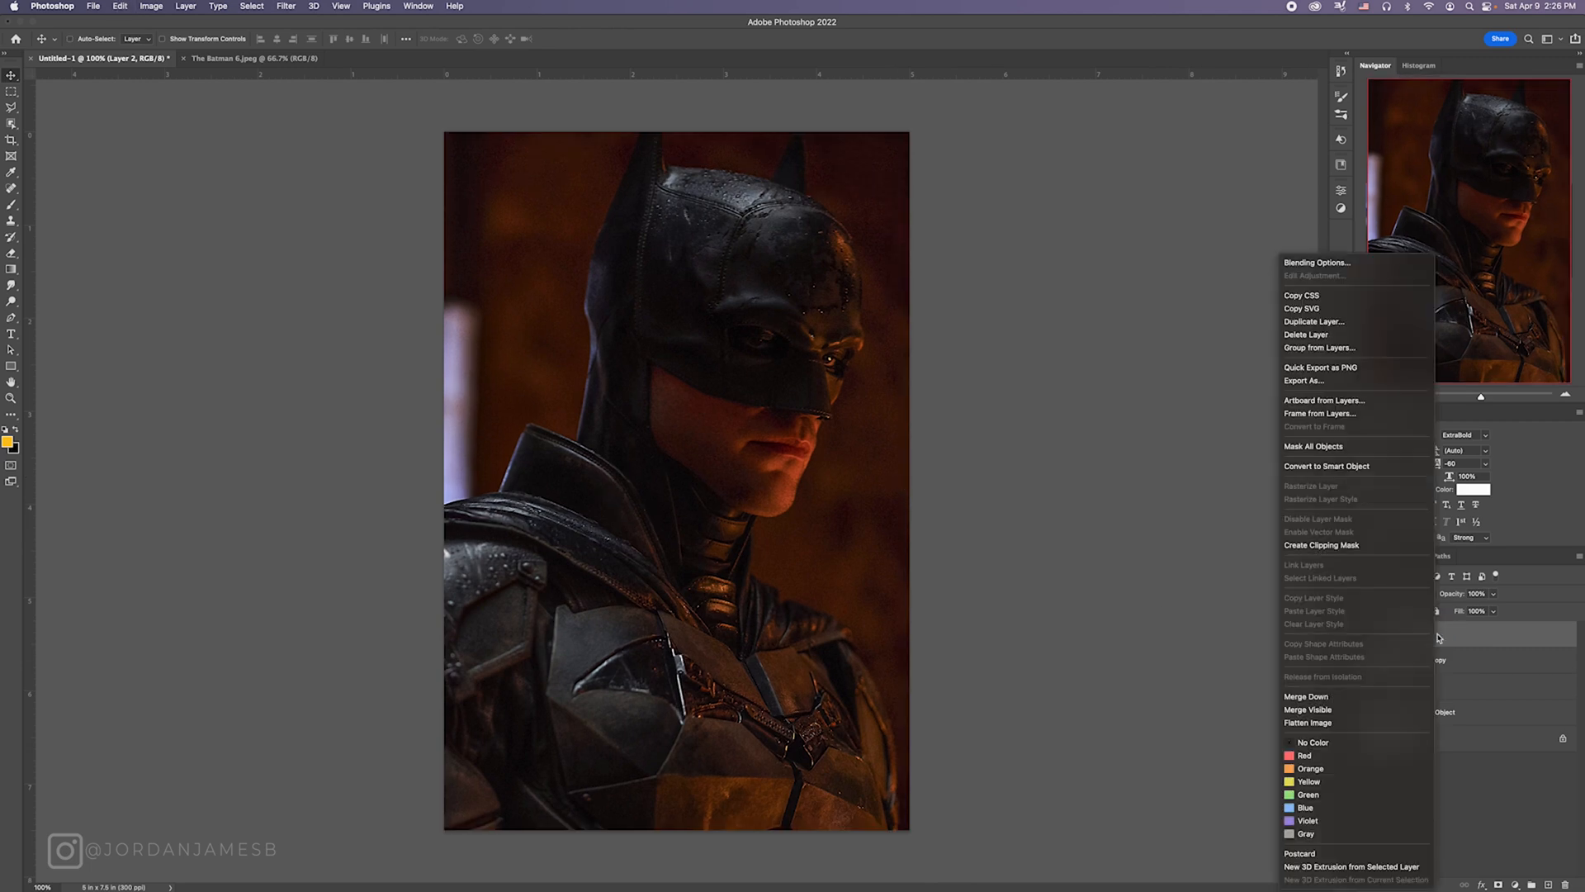
pyautogui.click(1361, 467)
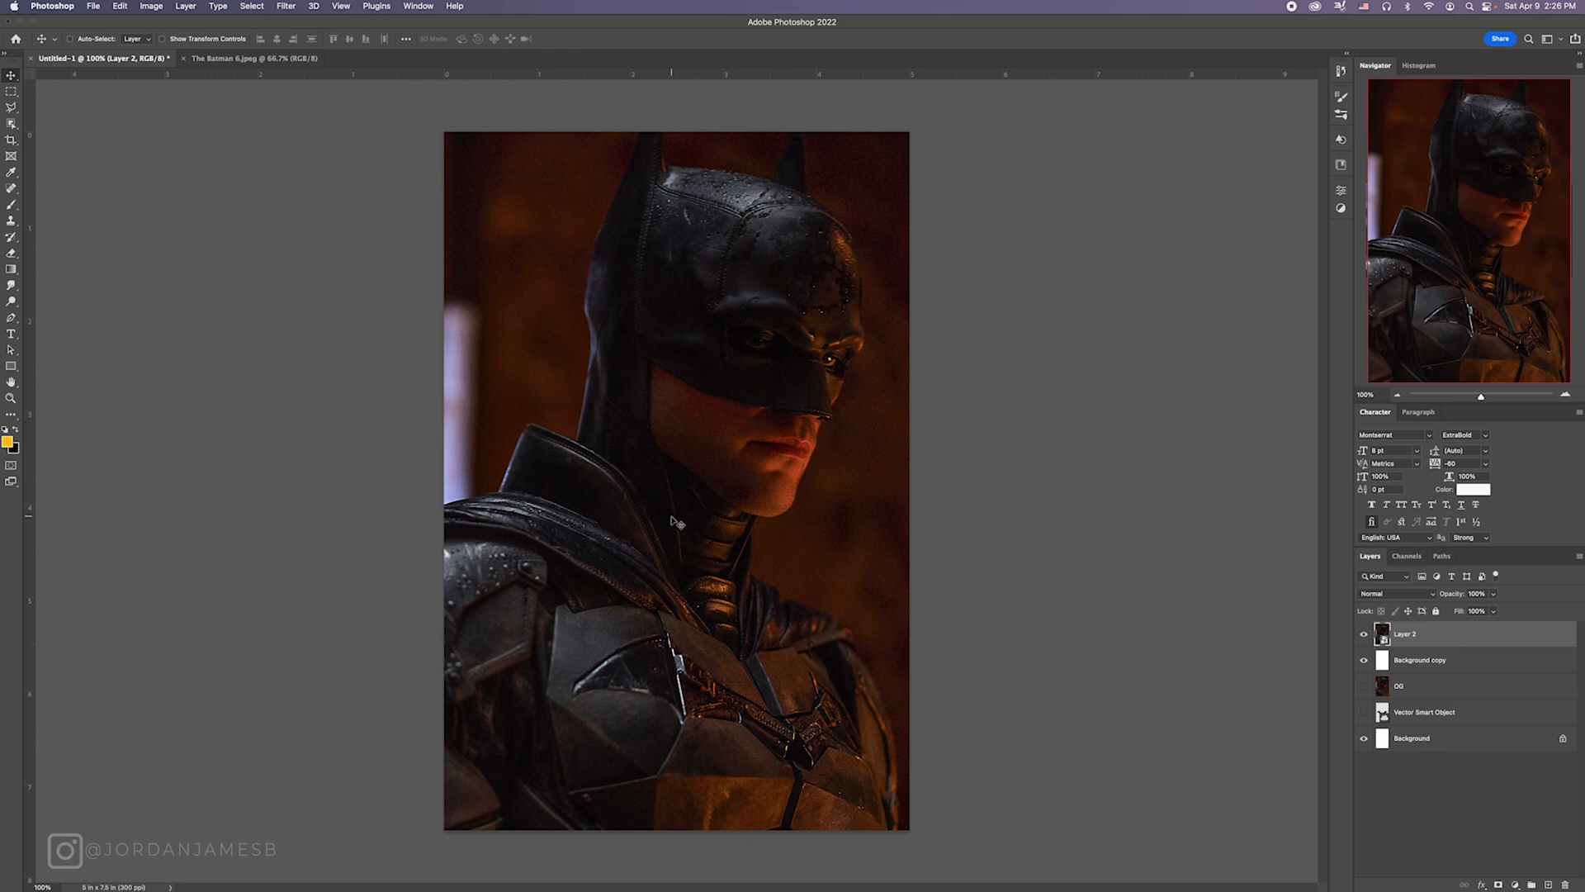
pyautogui.click(184, 58)
# Step: Start the Camera Raw Filter on Layer 2 and set Exposure to +0.25, Highlights to +20 and Shadows to +25
pyautogui.click(287, 6)
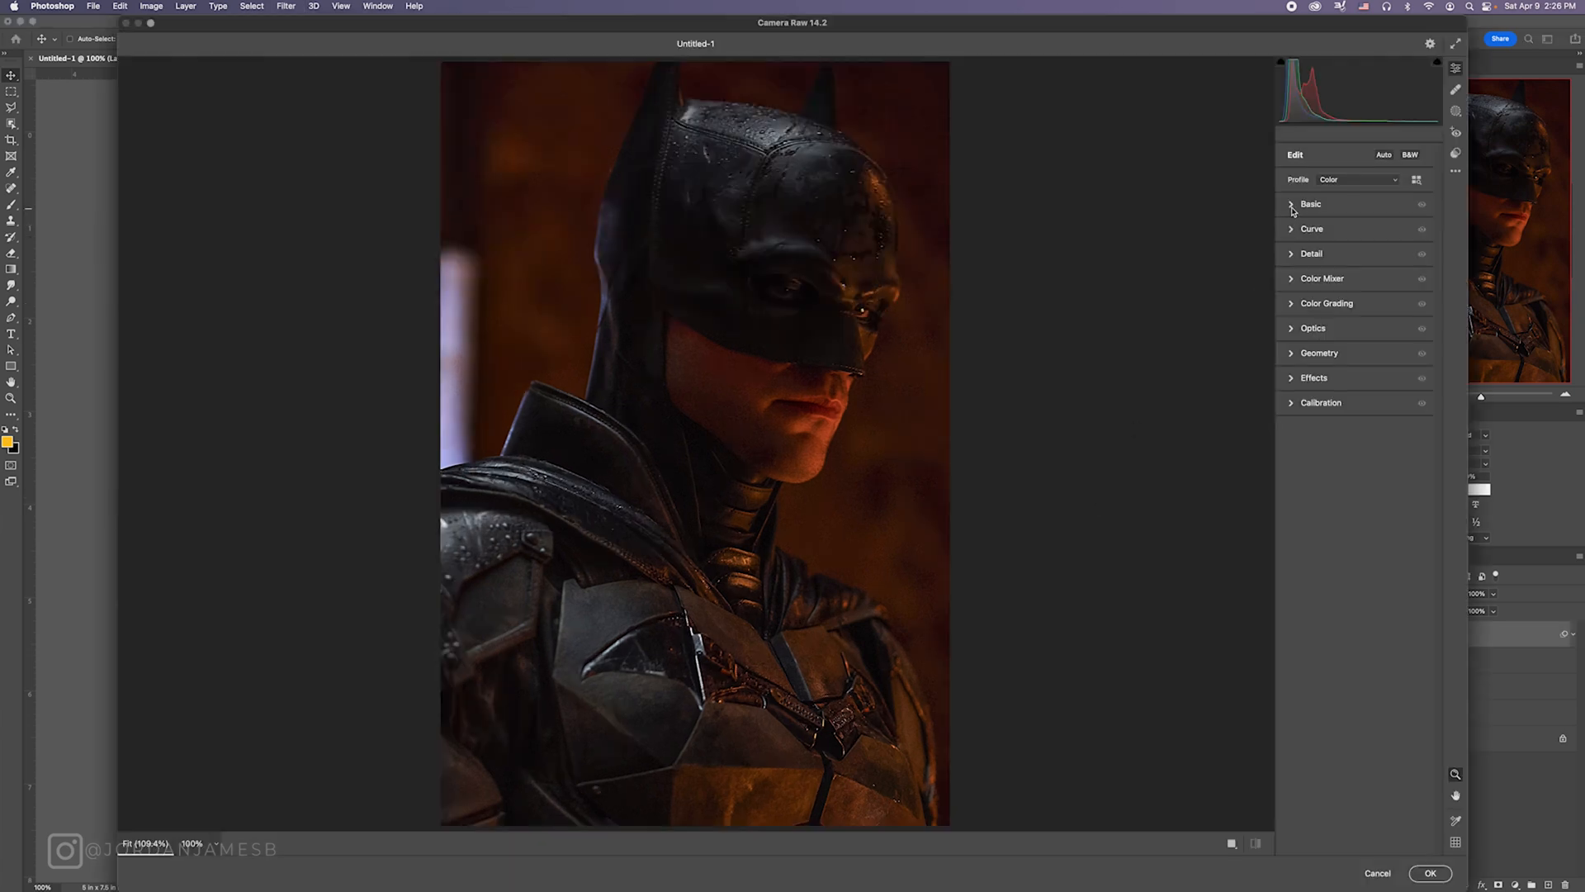
pyautogui.click(1292, 207)
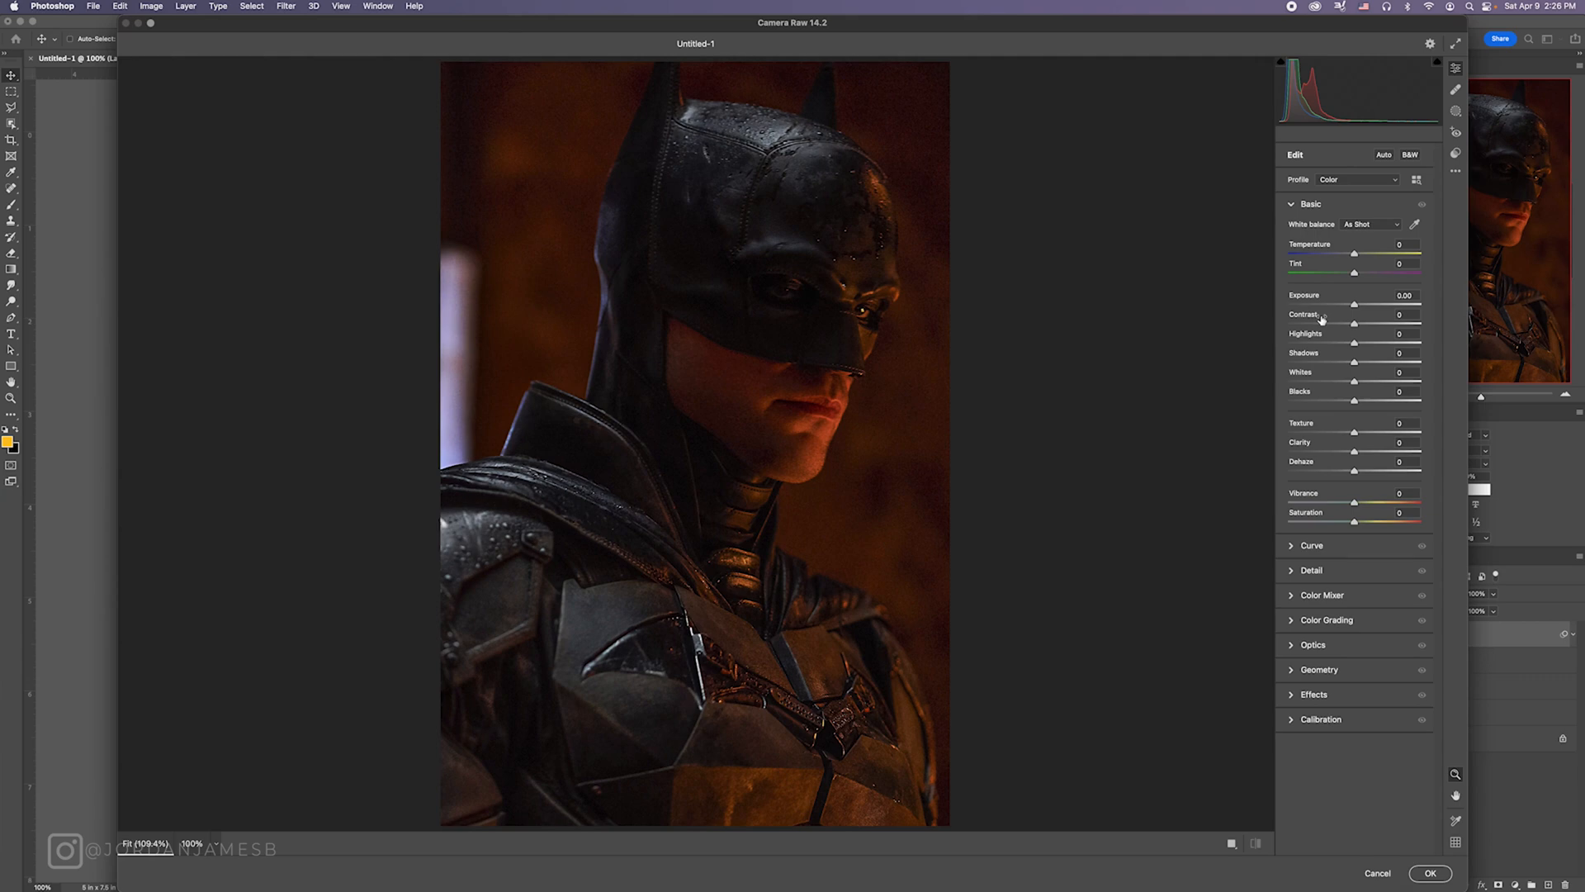
pyautogui.moveTo(1322, 318)
pyautogui.click(1355, 306)
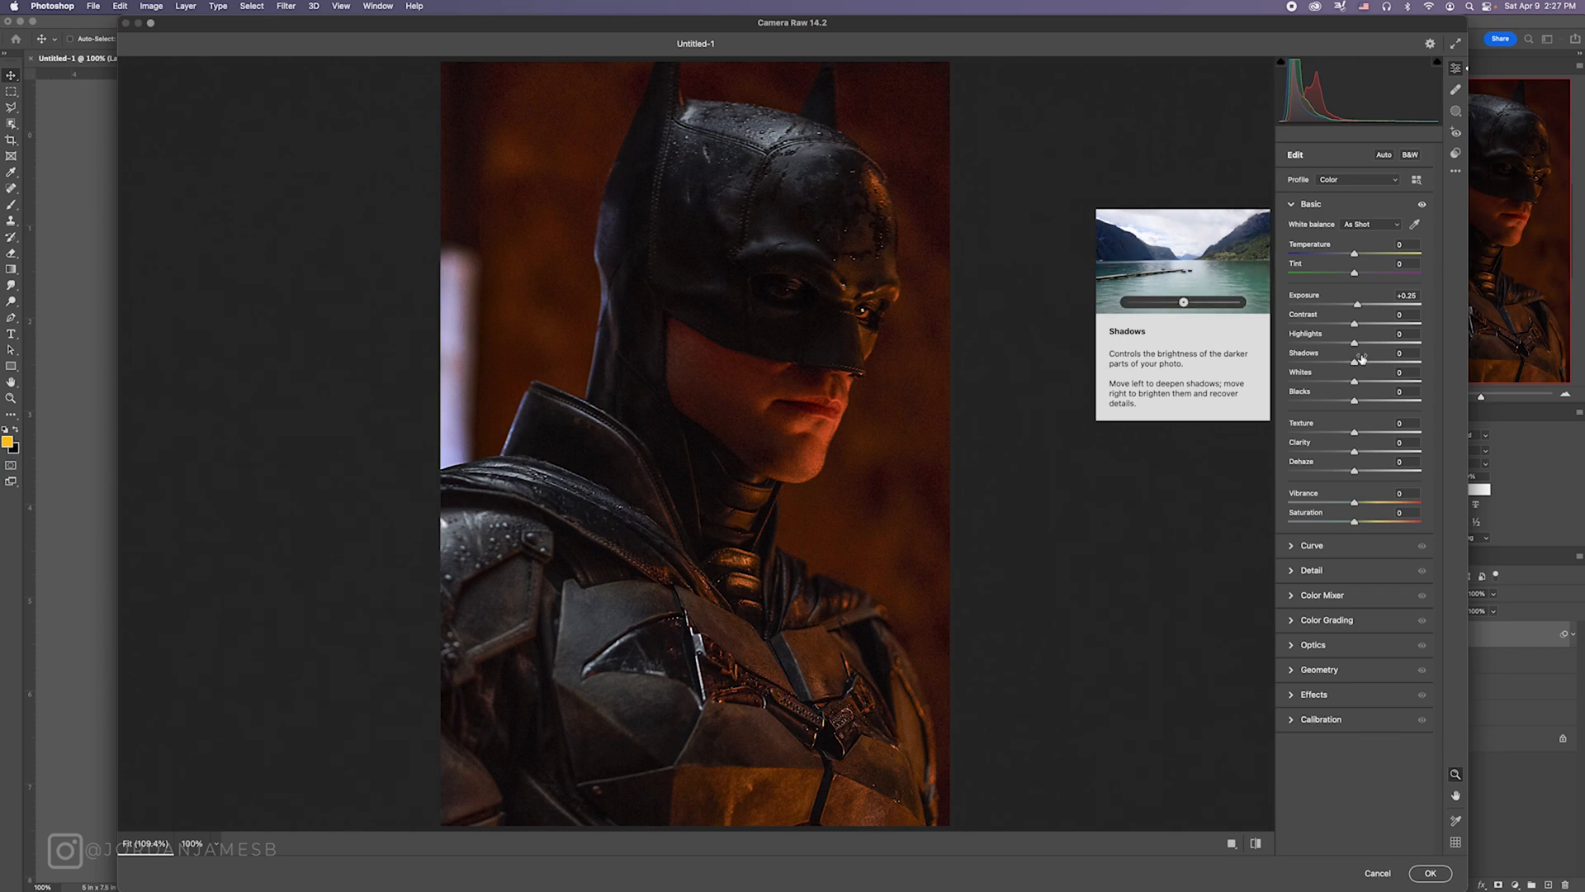
pyautogui.moveTo(1356, 342)
pyautogui.mouseDown()
pyautogui.moveTo(1372, 343)
pyautogui.moveTo(1365, 361)
pyautogui.mouseUp()
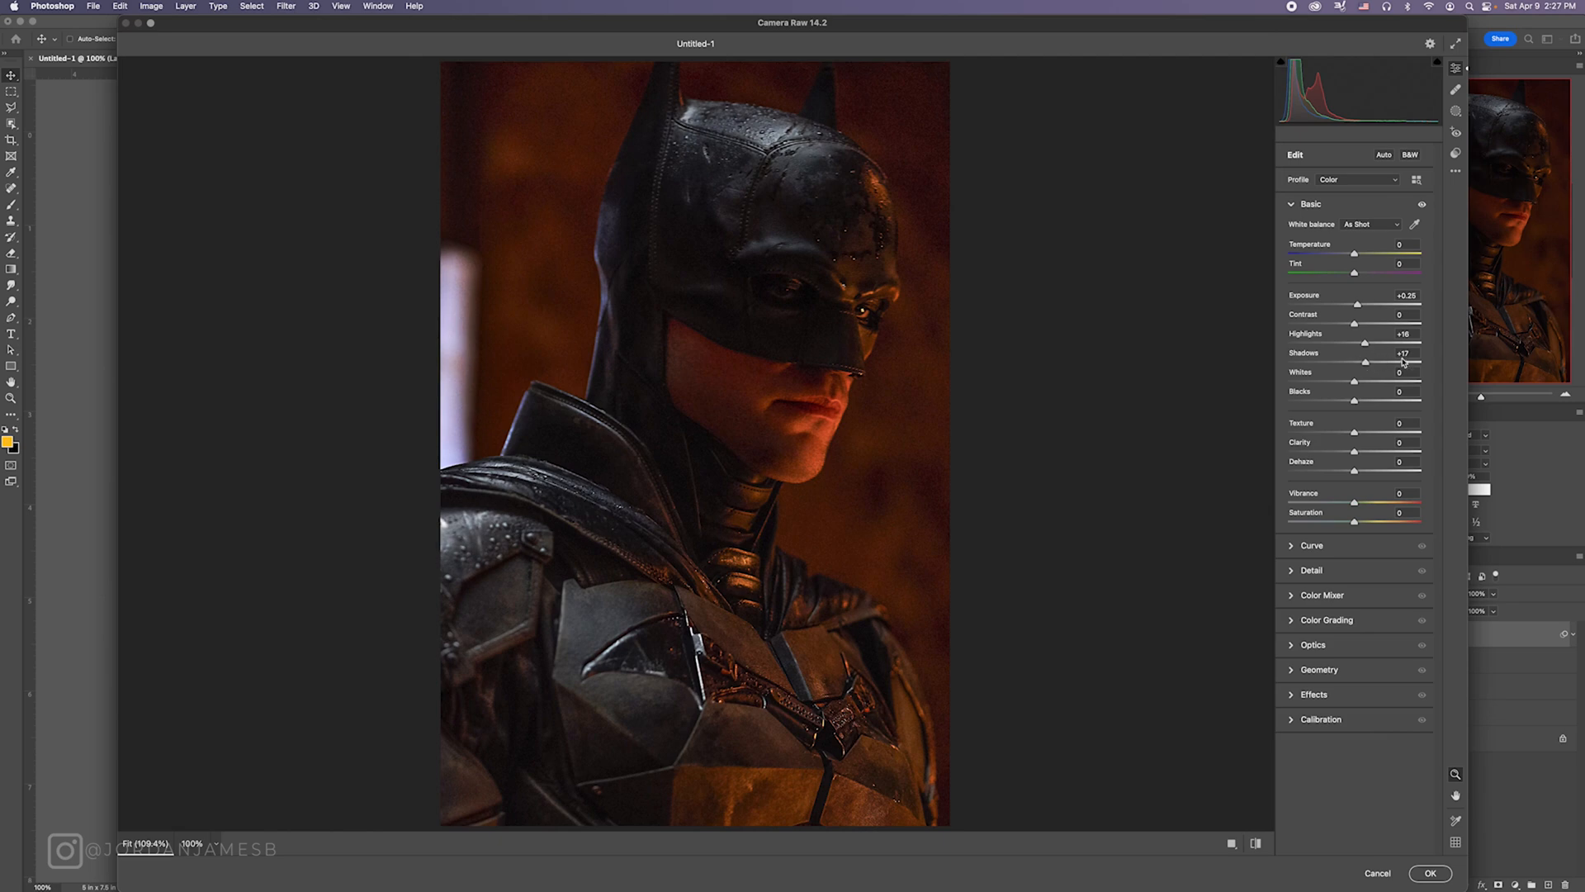
pyautogui.write('25')
pyautogui.click(1406, 340)
pyautogui.write('20')
# Step: Set Whites to -35 and Blacks to -15 in the Basic adjustments
pyautogui.moveTo(1353, 382); pyautogui.dragTo(1337, 382)
pyautogui.click(1410, 372)
pyautogui.write('-35')
pyautogui.moveTo(1354, 400); pyautogui.dragTo(1348, 400)
pyautogui.write('-15')
# Step: Set Clarity to -5 and Dehaze to 20 in the Basic adjustments
pyautogui.click(1402, 442)
pyautogui.write('-5')
pyautogui.click(1421, 464)
pyautogui.write('15')
pyautogui.moveTo(1414, 464); pyautogui.dragTo(1387, 464)
pyautogui.write('2')
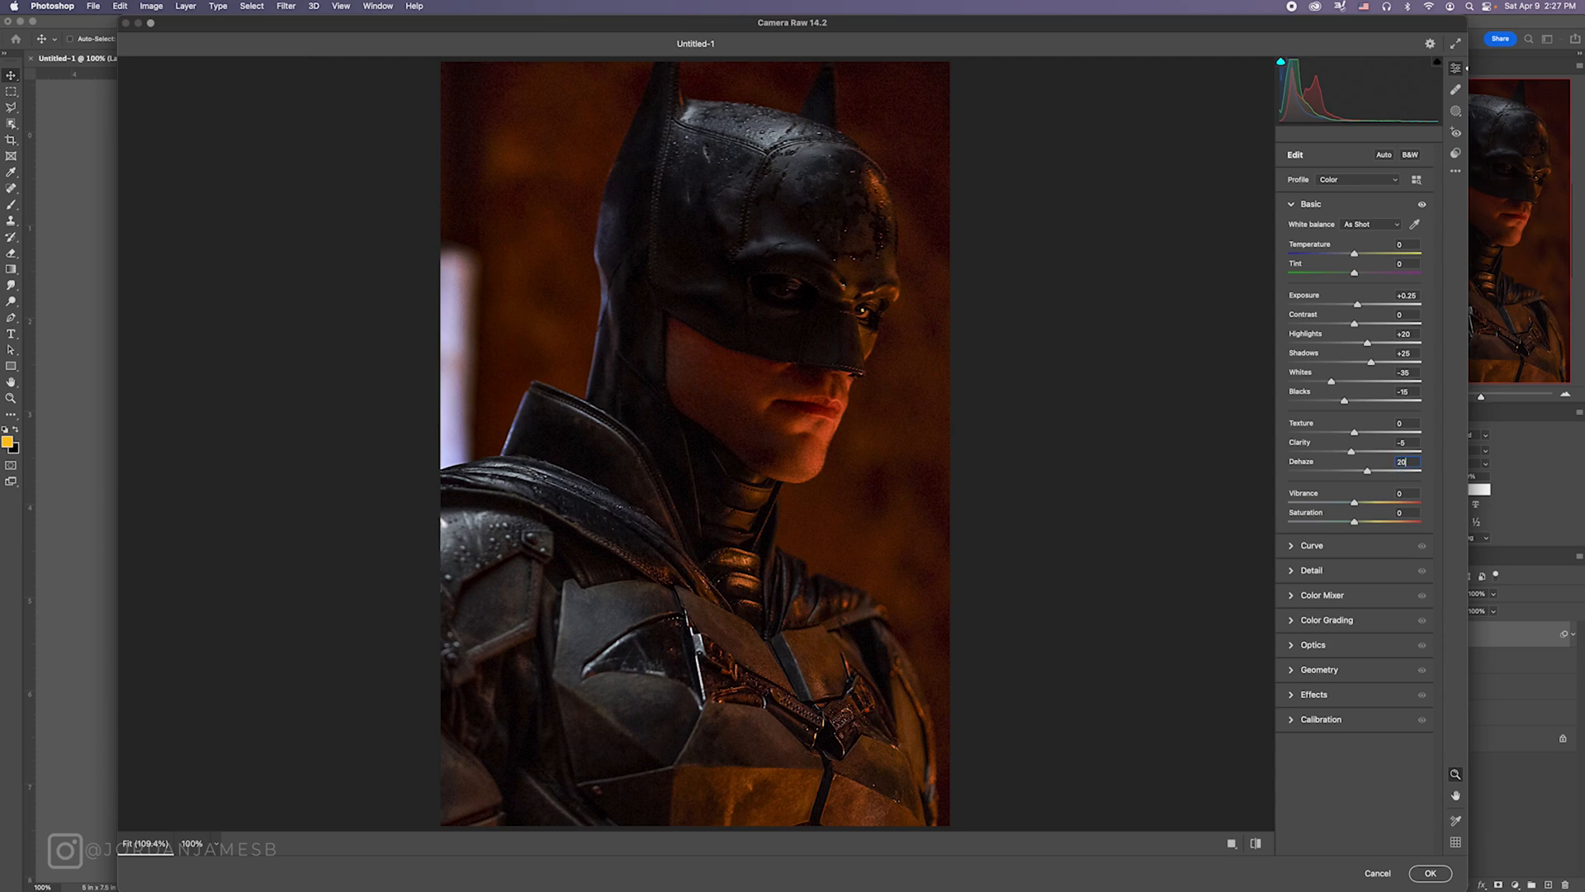
pyautogui.click(1405, 494)
pyautogui.click(1401, 514)
# Step: Raise the parametric curve's Highlights to 20 and lower its Lights slightly
pyautogui.click(1312, 545)
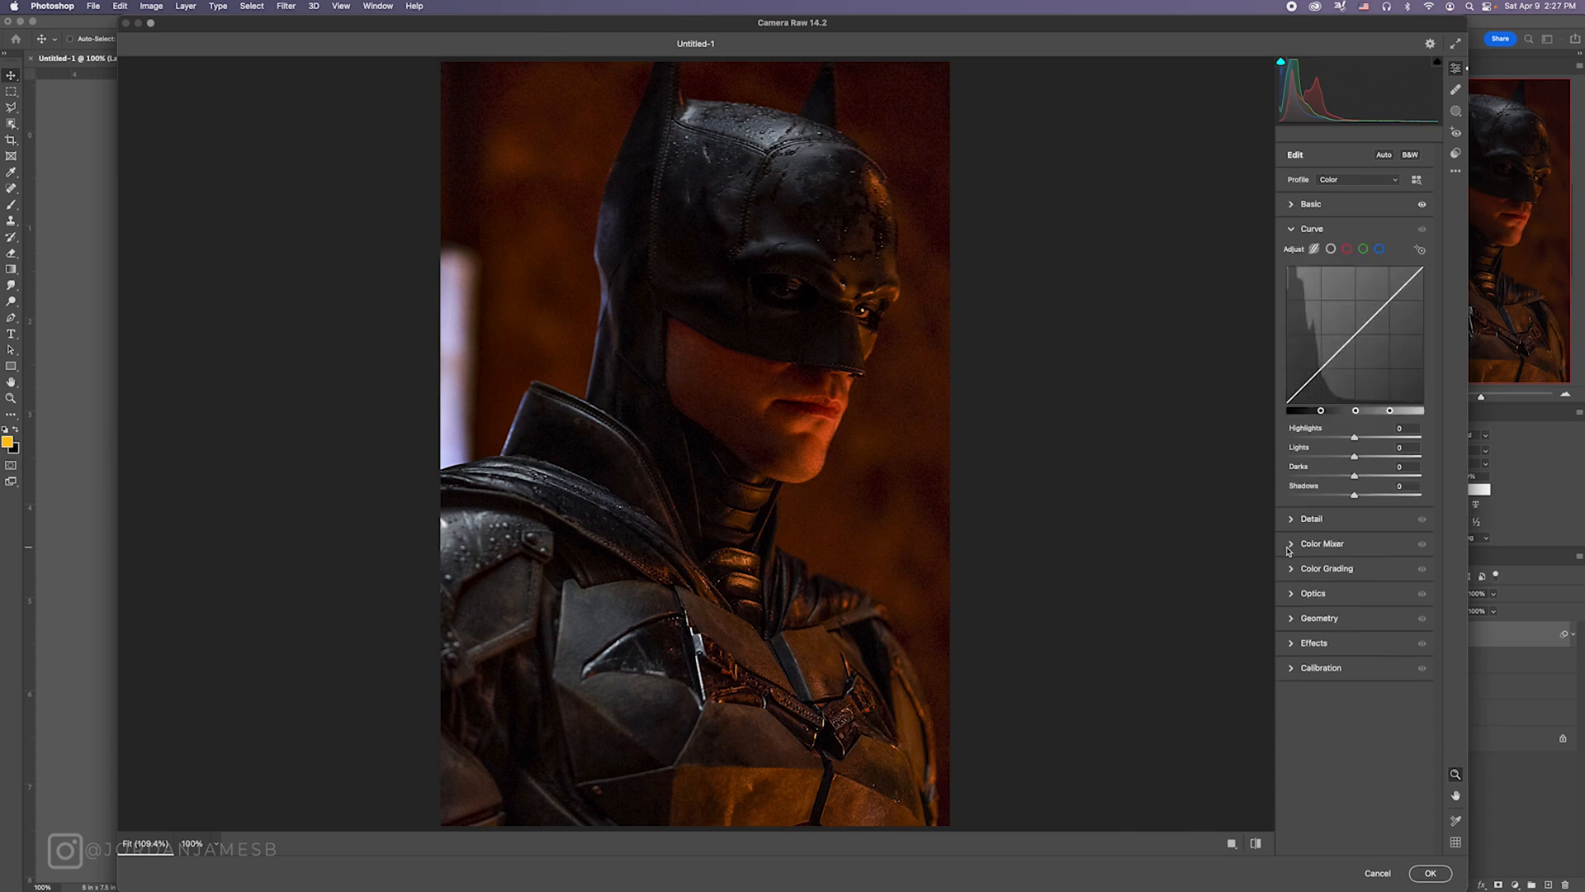
pyautogui.click(1321, 538)
pyautogui.click(1292, 232)
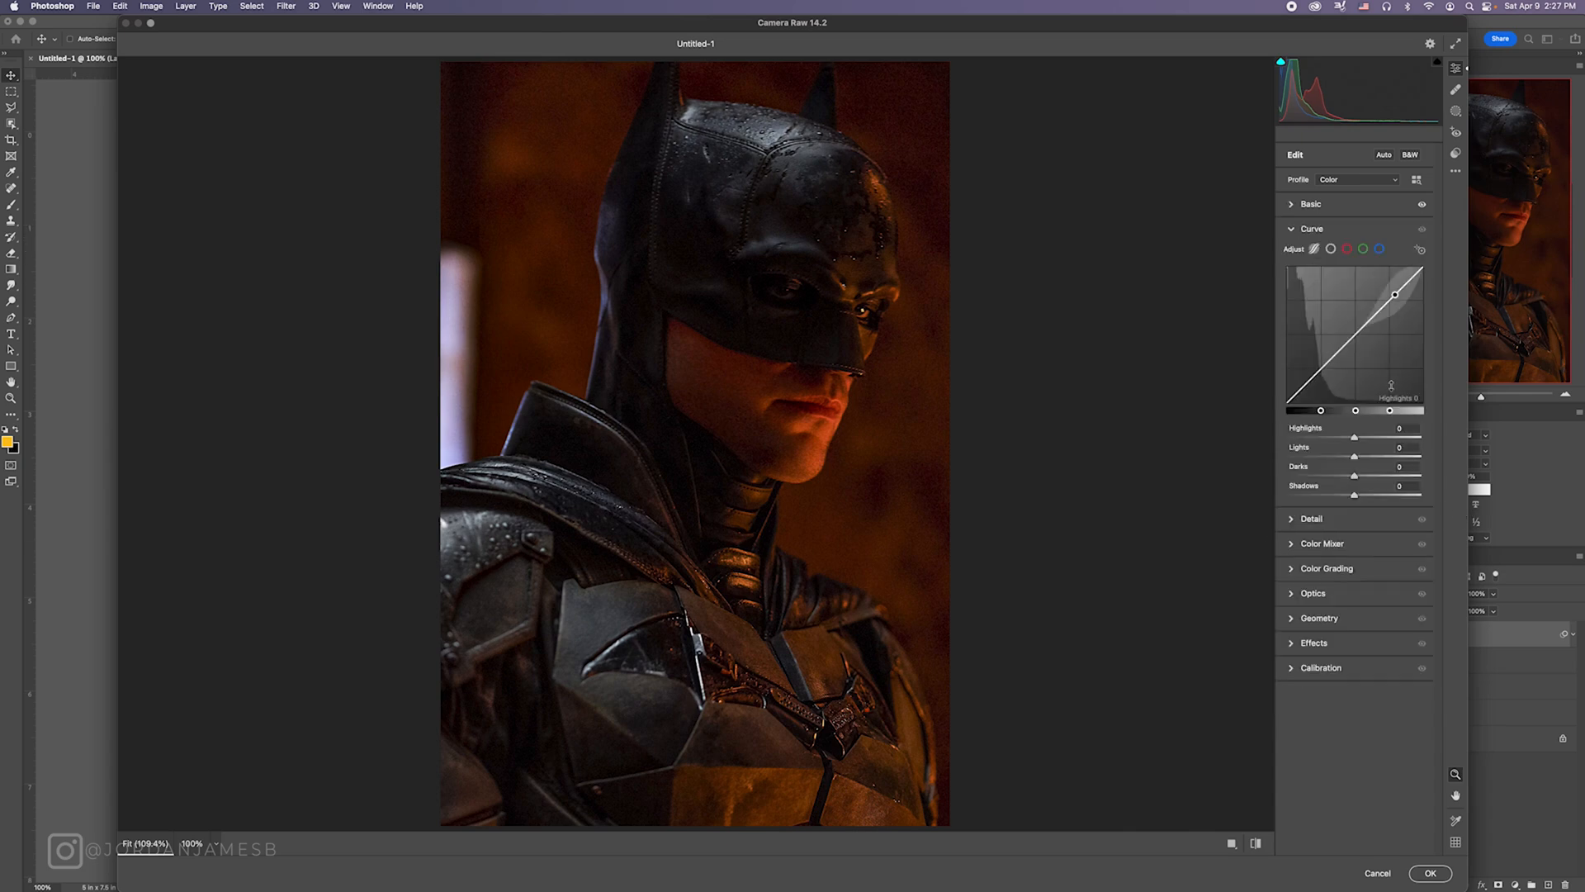
pyautogui.moveTo(1354, 436); pyautogui.dragTo(1367, 436)
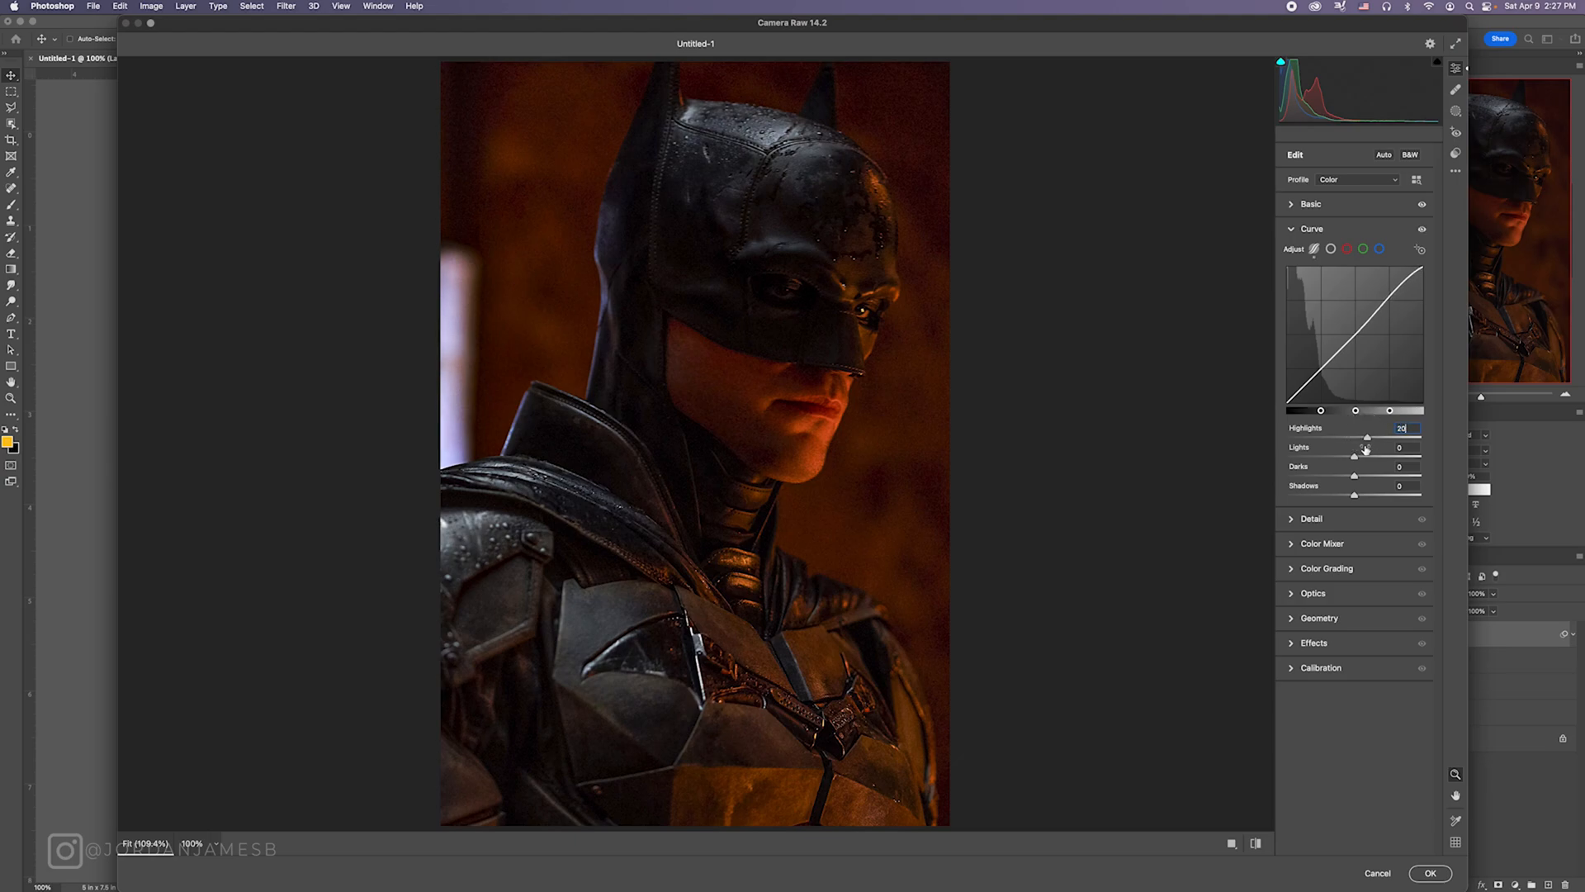
pyautogui.moveTo(1357, 451); pyautogui.dragTo(1346, 450)
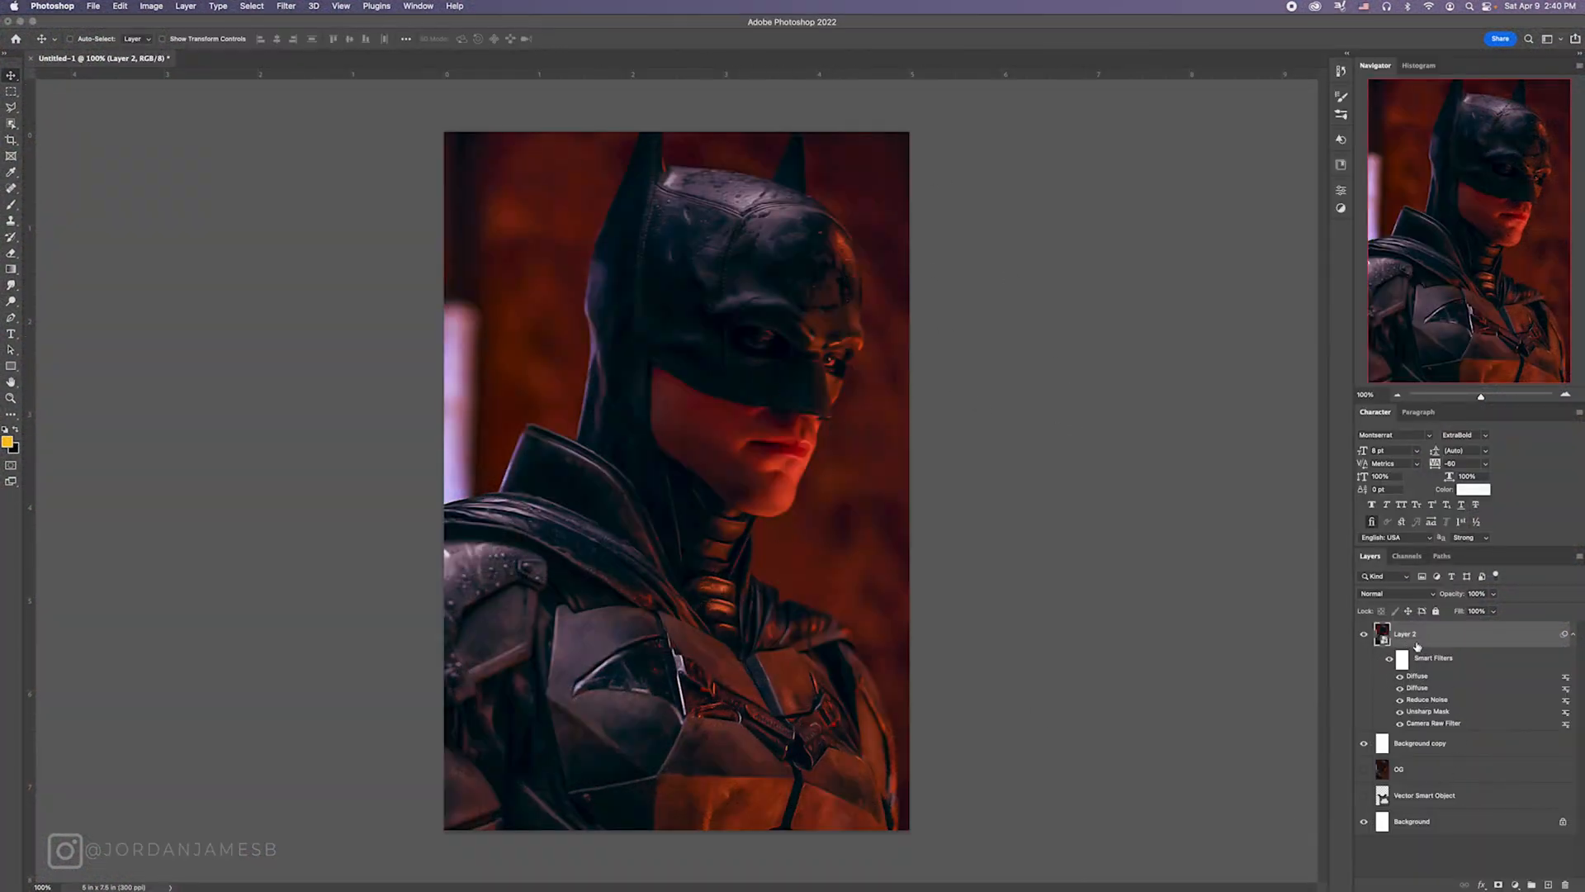
# Step: Apply another Reduce Noise filter to Layer 2, on top of its existing smart filters
pyautogui.click(286, 6)
pyautogui.moveTo(330, 200)
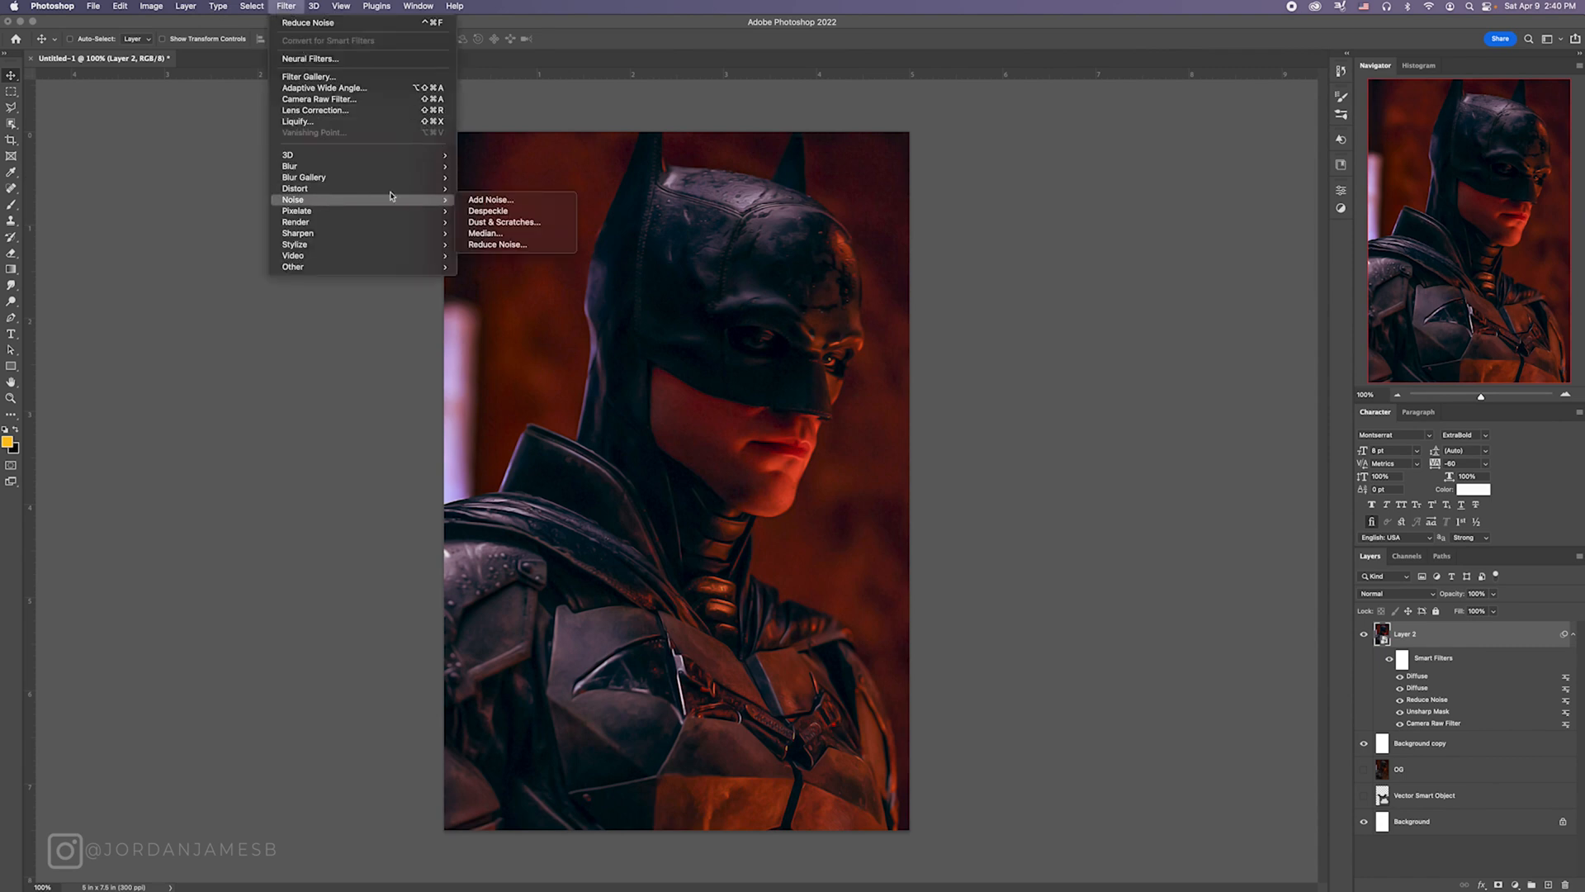
pyautogui.click(529, 246)
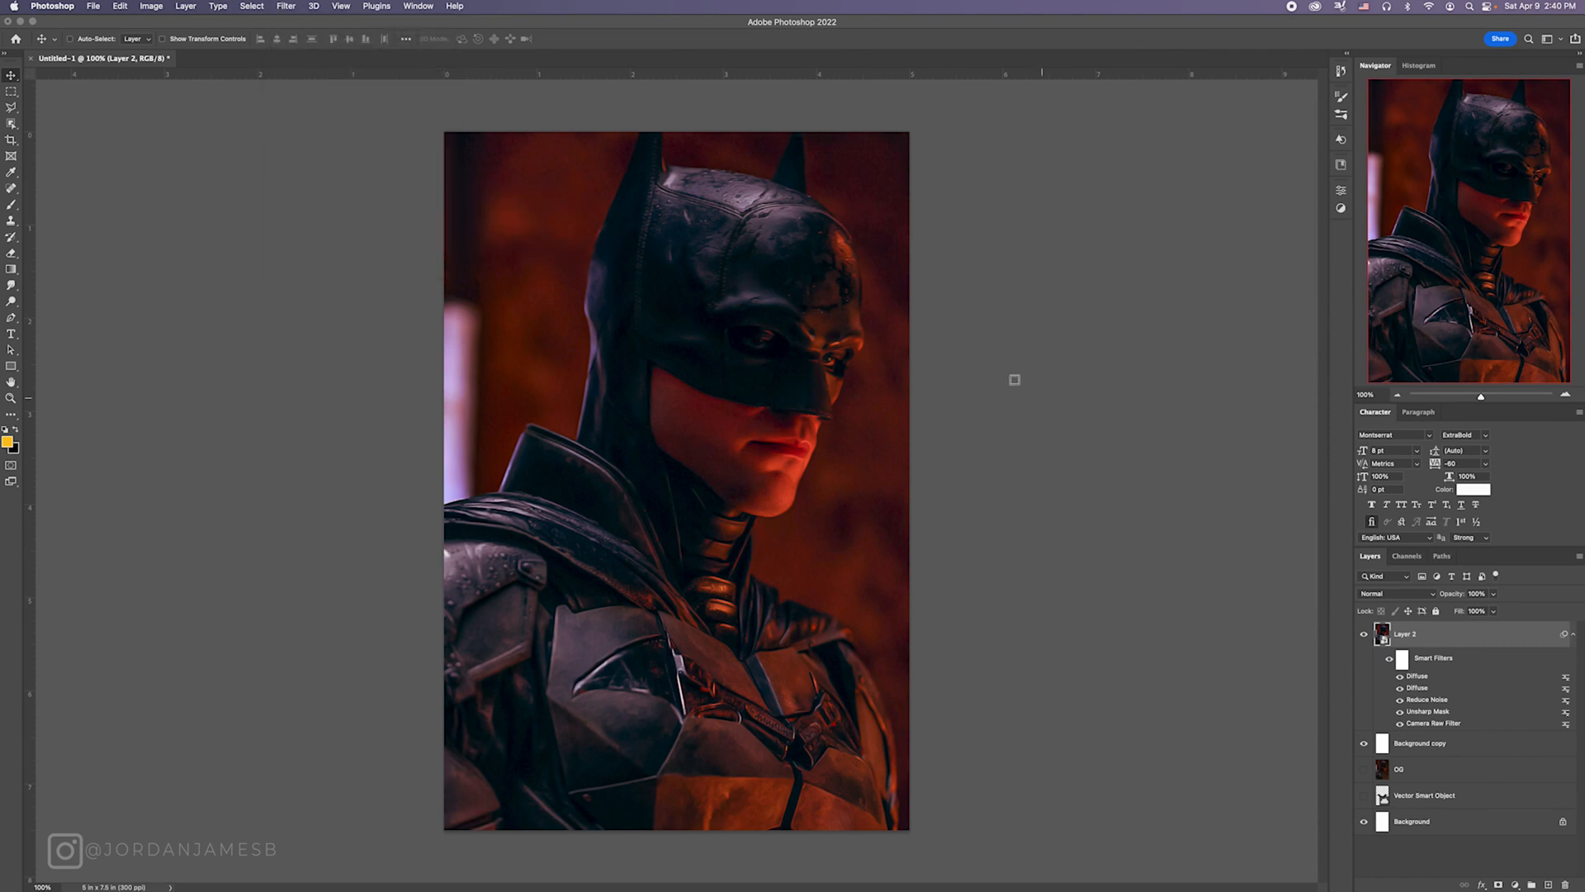
pyautogui.click(1264, 394)
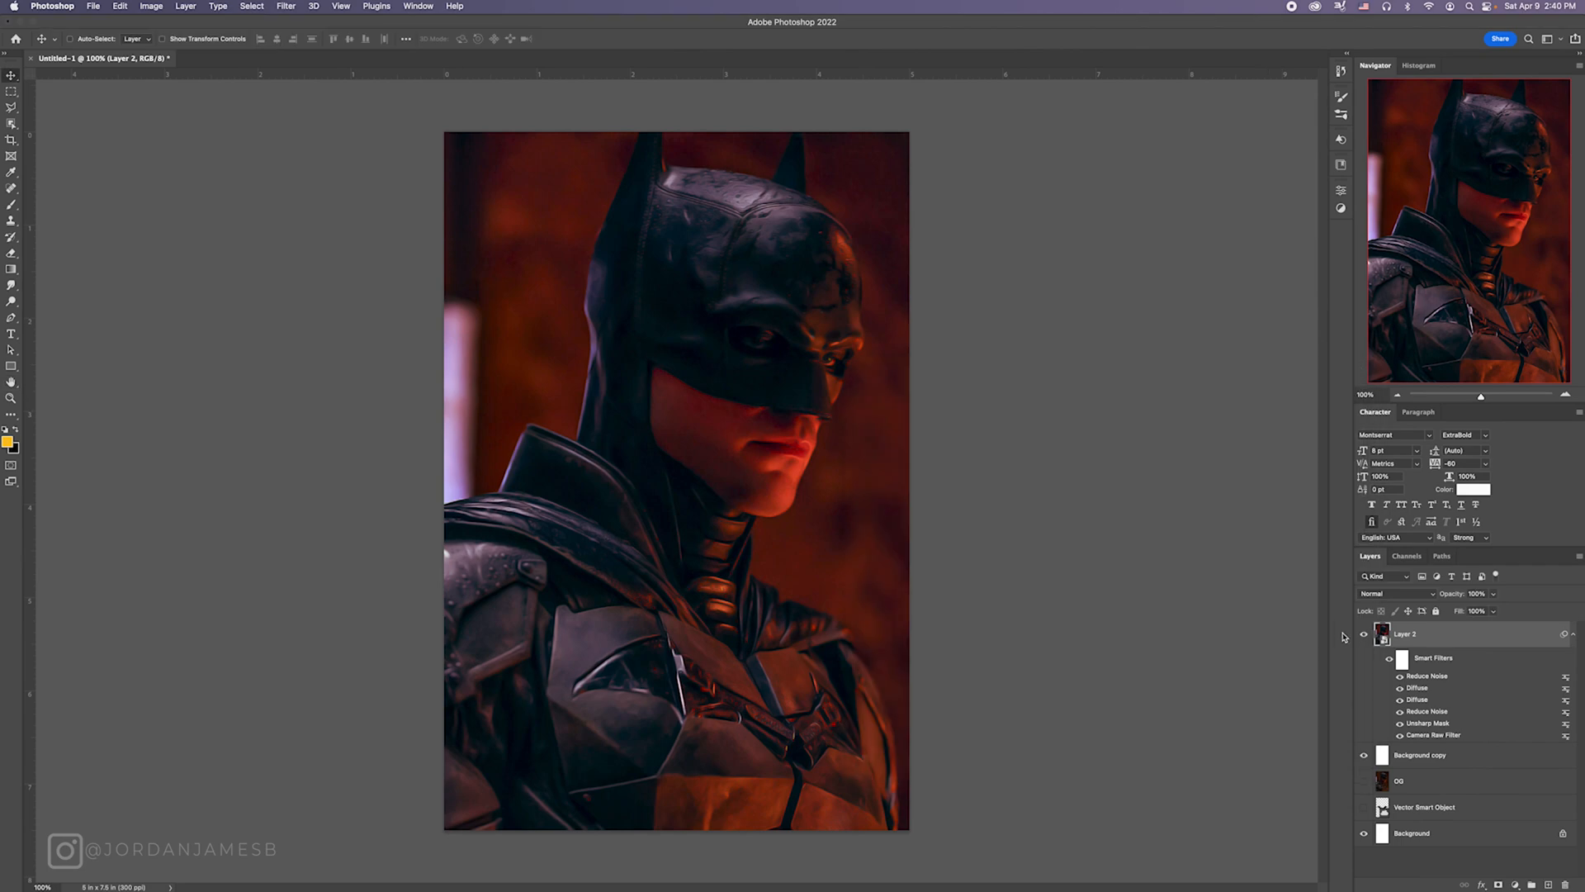
# Step: Reopen Layer 2's Camera Raw Filter and set the parametric curve's Lights to -60 and Darks to -10, raising its Highlights slightly
pyautogui.doubleClick(1422, 736)
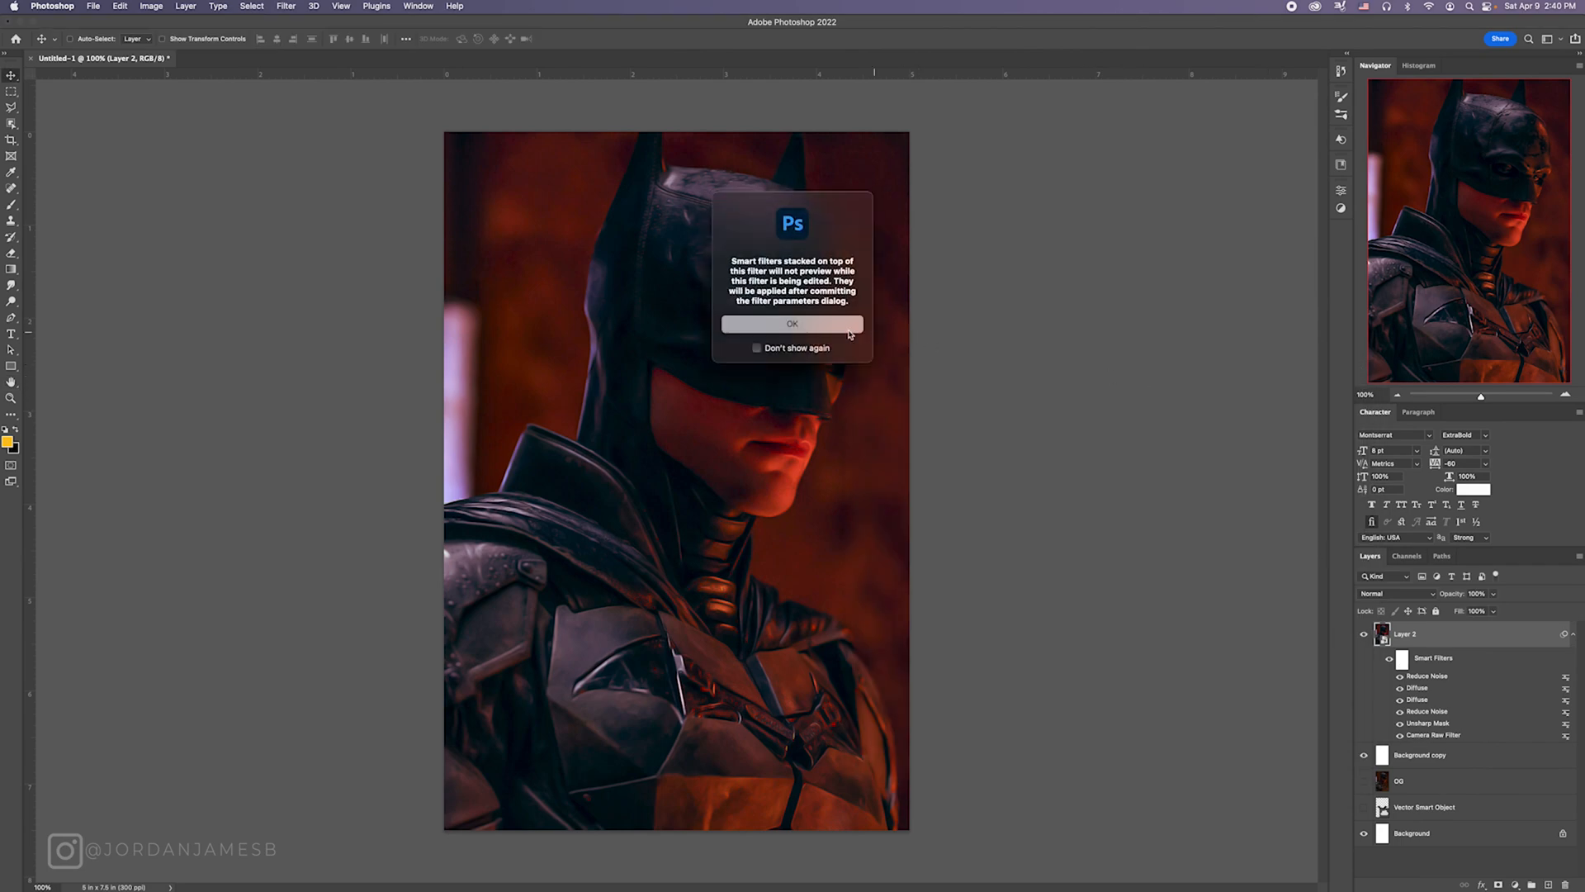
pyautogui.click(849, 330)
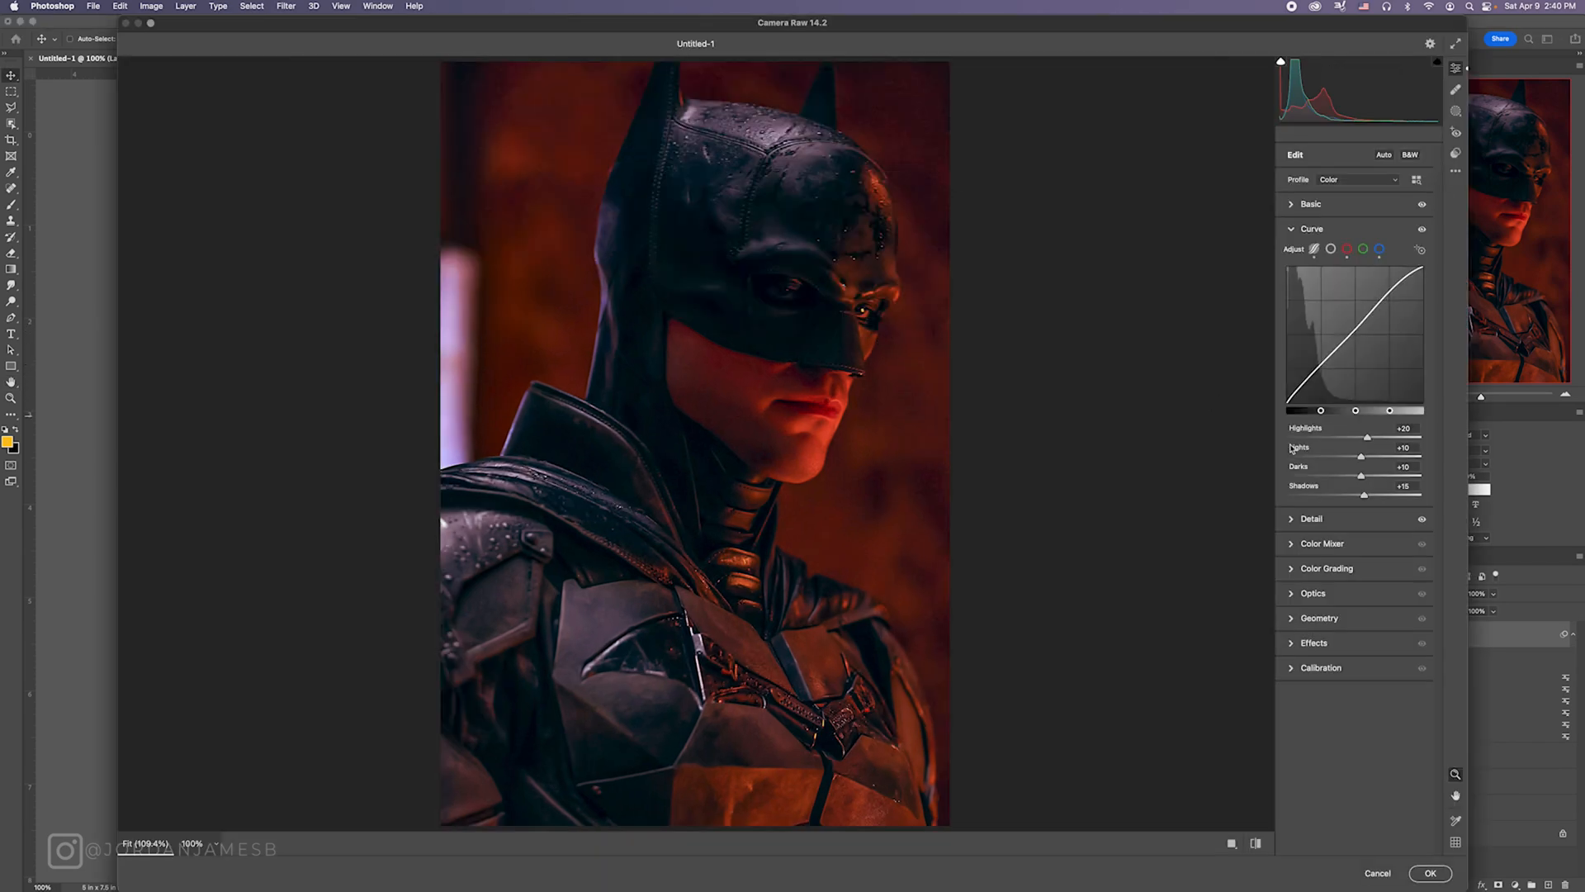
pyautogui.moveTo(1359, 456); pyautogui.dragTo(1327, 460)
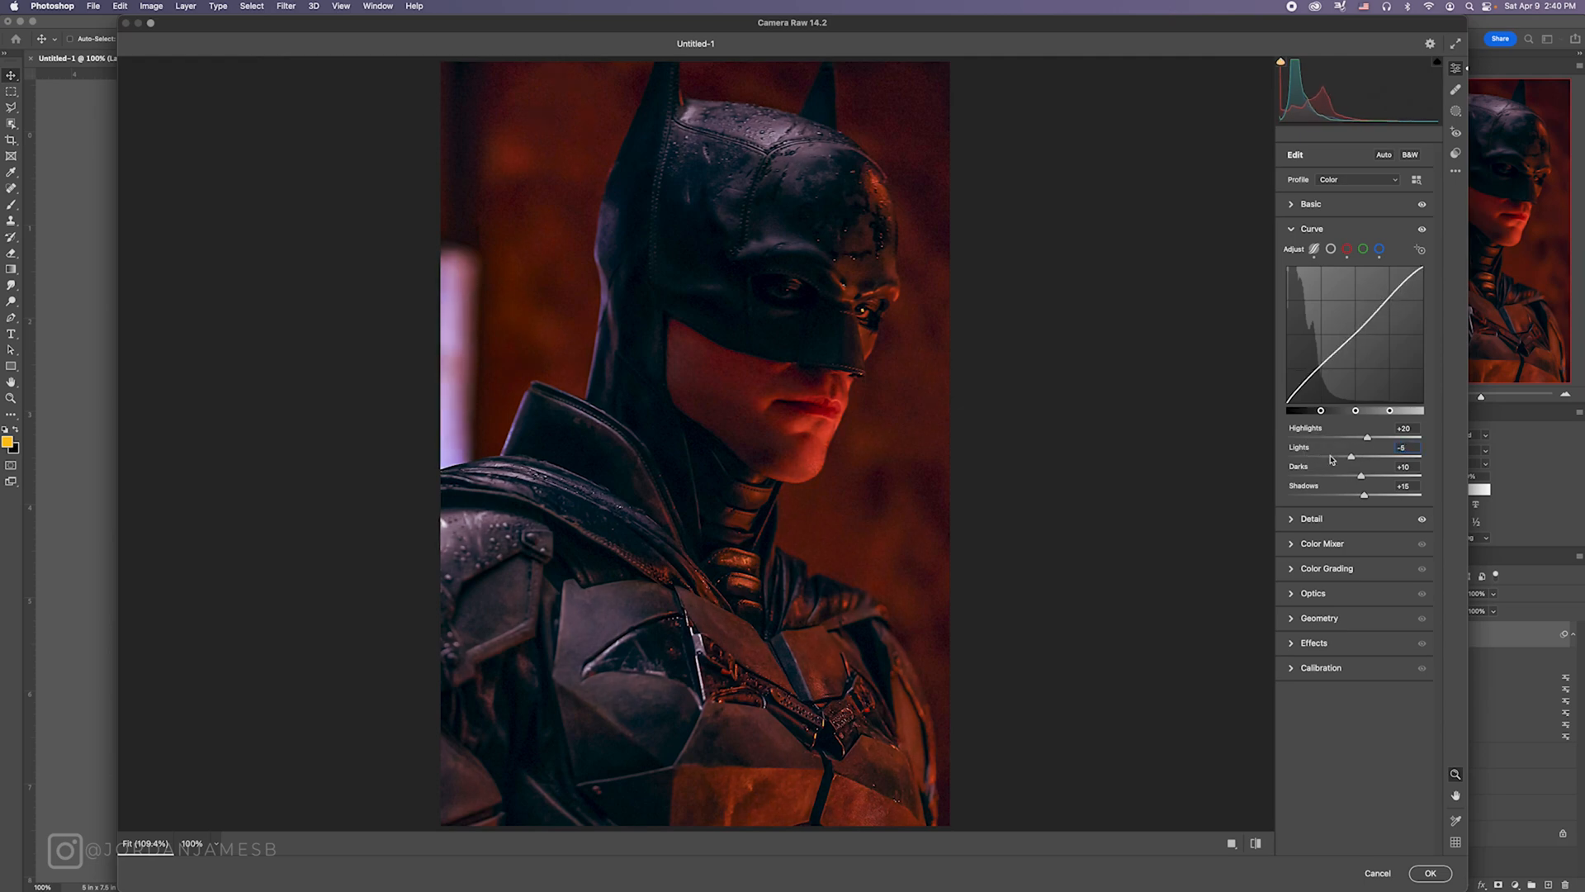
pyautogui.moveTo(1331, 459); pyautogui.dragTo(1349, 475)
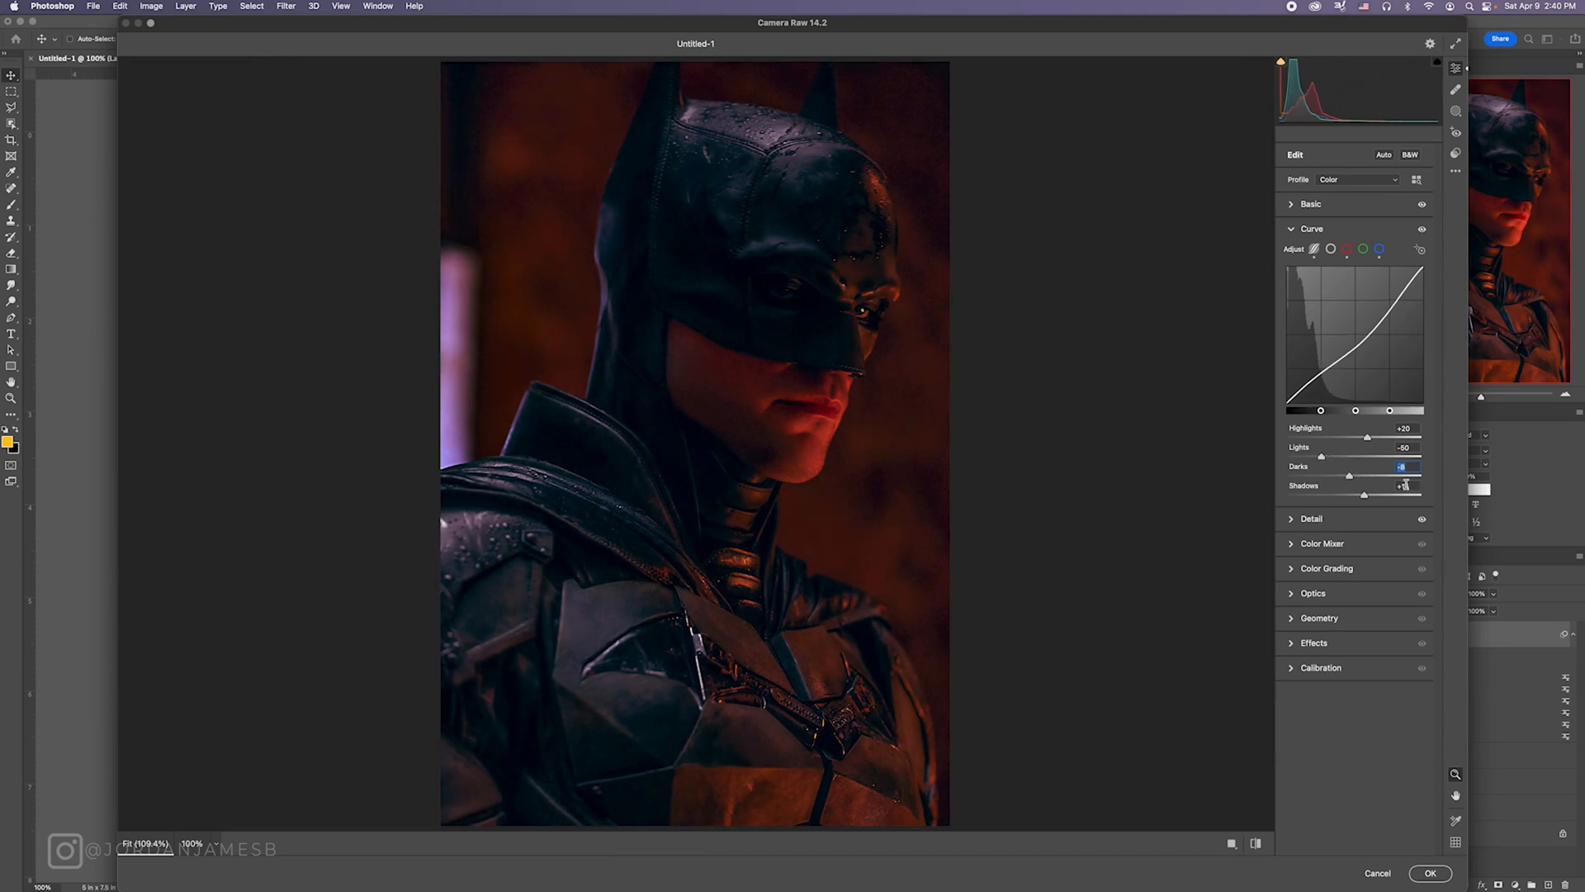
pyautogui.write('-10')
pyautogui.moveTo(1367, 436); pyautogui.dragTo(1375, 436)
# Step: Set Highlights to 42 and raise Contrast slightly in the Basic adjustments, and apply the revised filter to Layer 2
pyautogui.click(1309, 204)
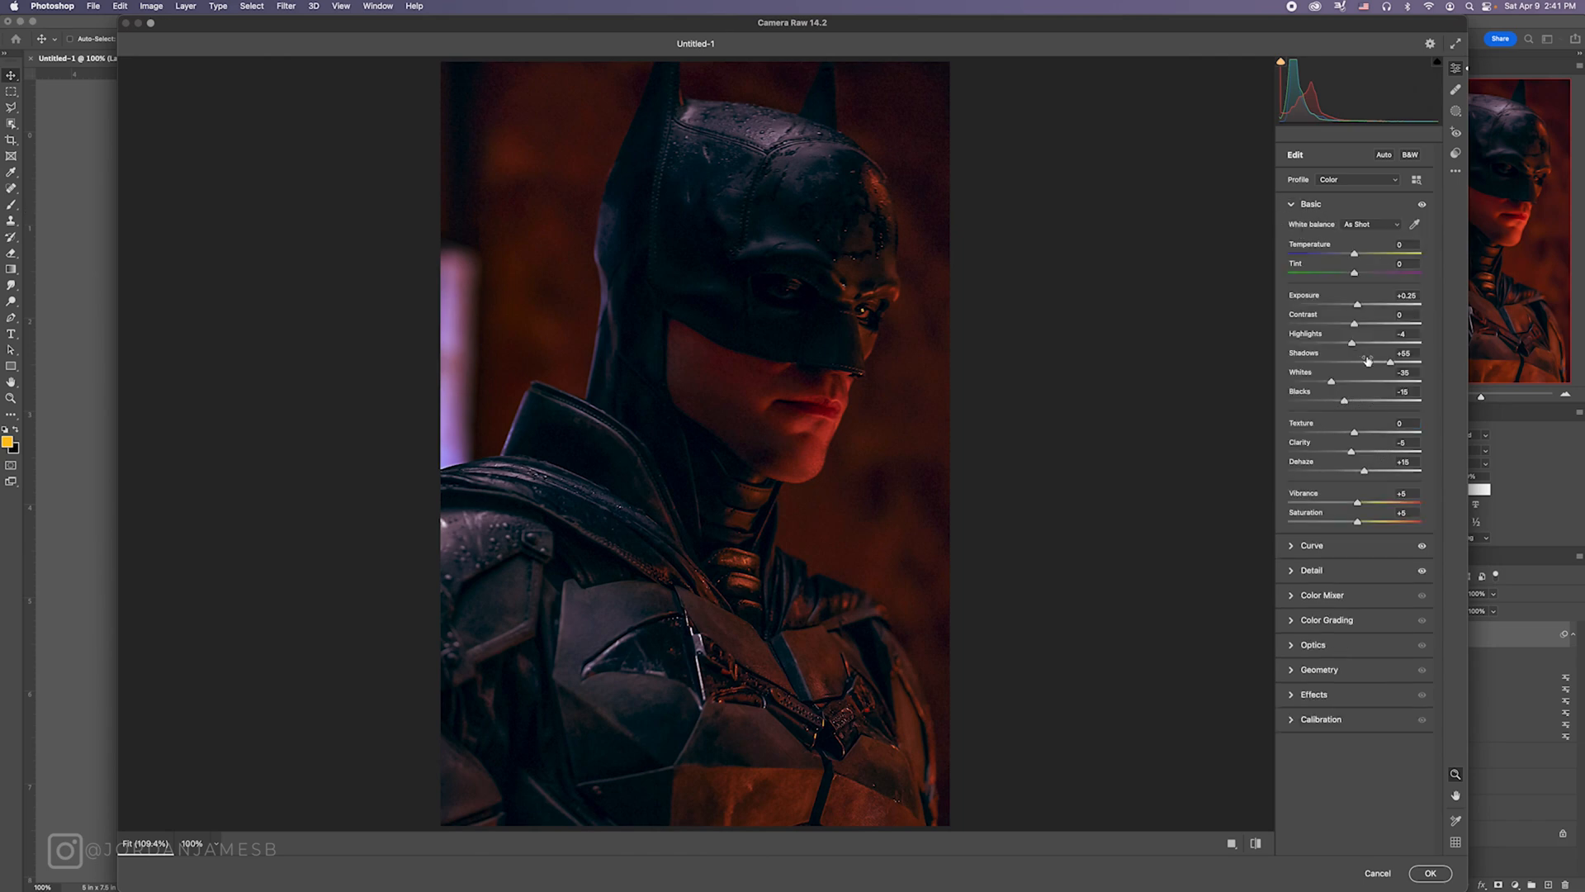
pyautogui.moveTo(1352, 341)
pyautogui.mouseDown()
pyautogui.moveTo(1394, 341)
pyautogui.moveTo(1357, 323)
pyautogui.mouseUp()
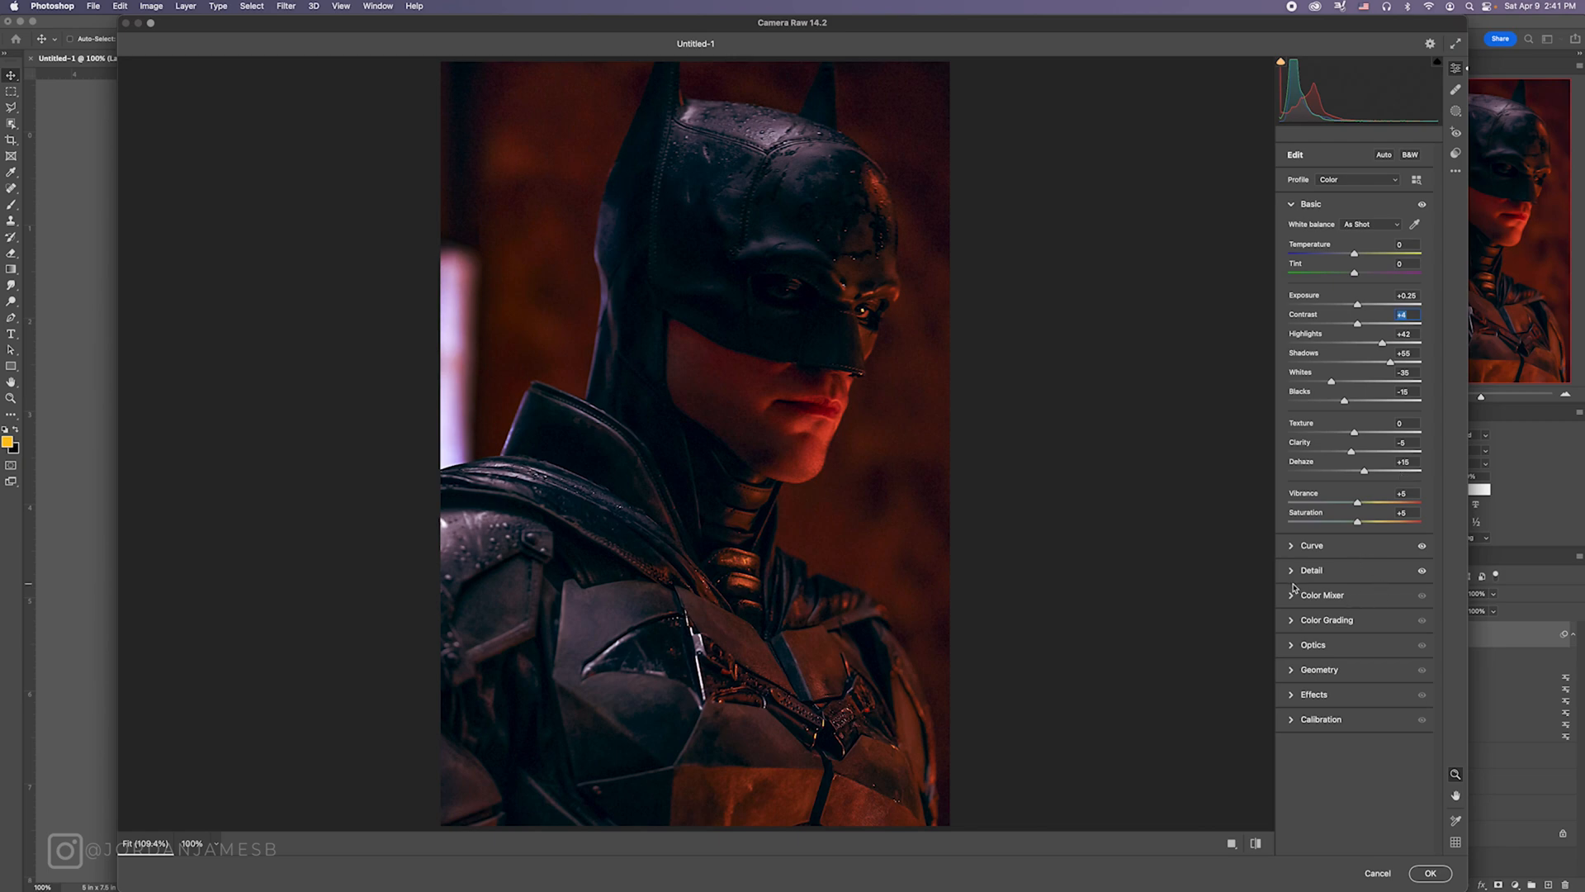
pyautogui.click(1293, 569)
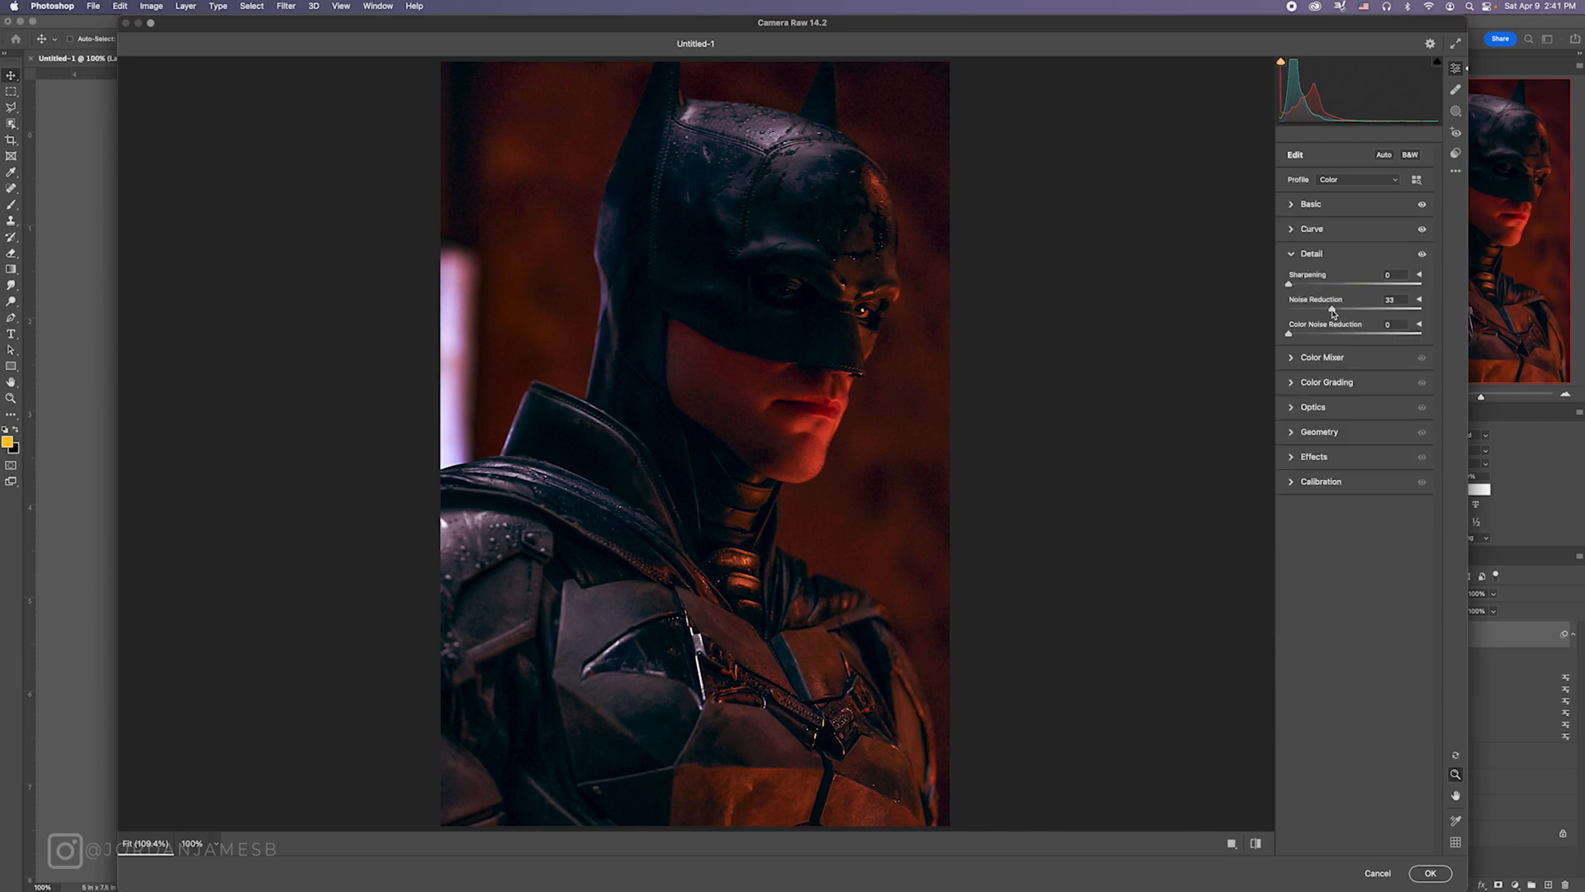
pyautogui.press('Return')
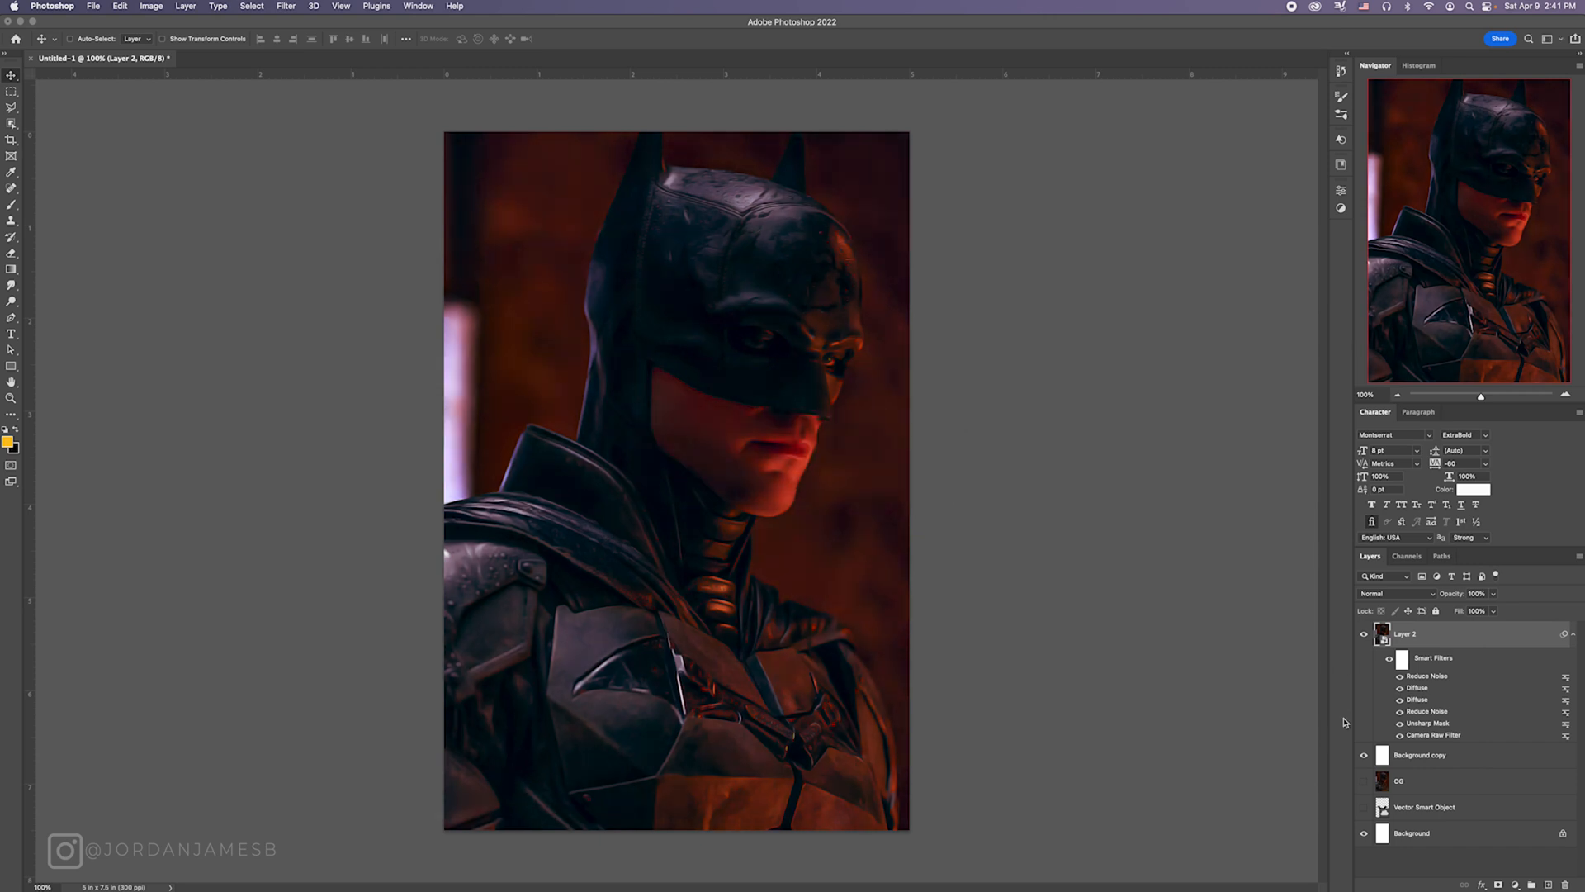
# Step: Stamp the visible layers into a new smart object layer at the top, with Background copy moved directly beneath it
pyautogui.click(1575, 634)
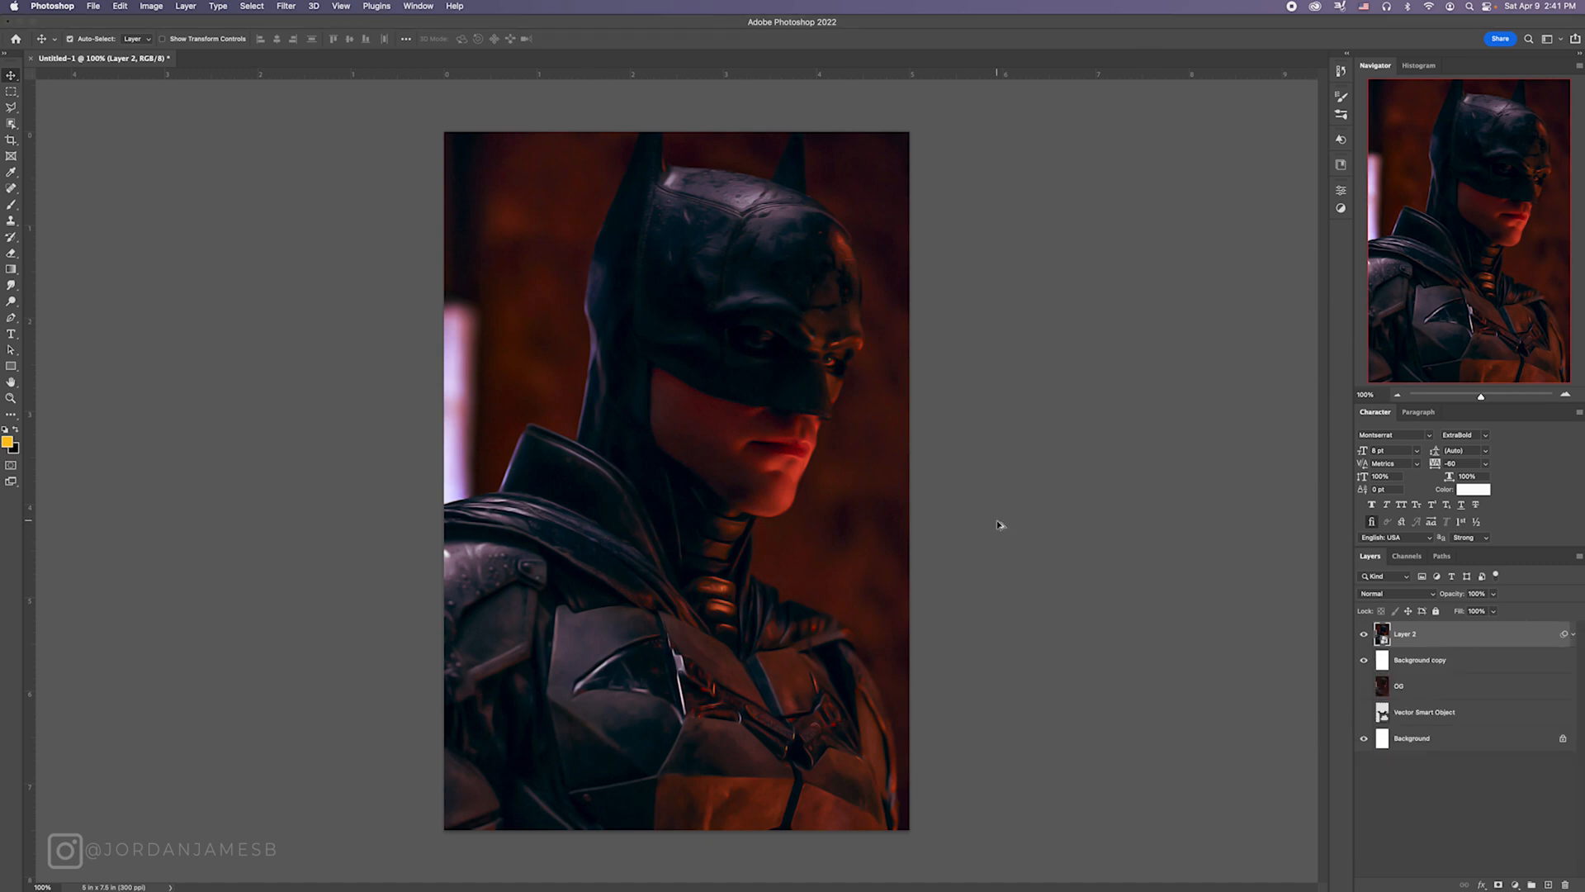
pyautogui.press('super+alt+shift+e')
pyautogui.moveTo(1404, 686); pyautogui.dragTo(1408, 650)
pyautogui.rightClick(1417, 633)
pyautogui.click(1473, 466)
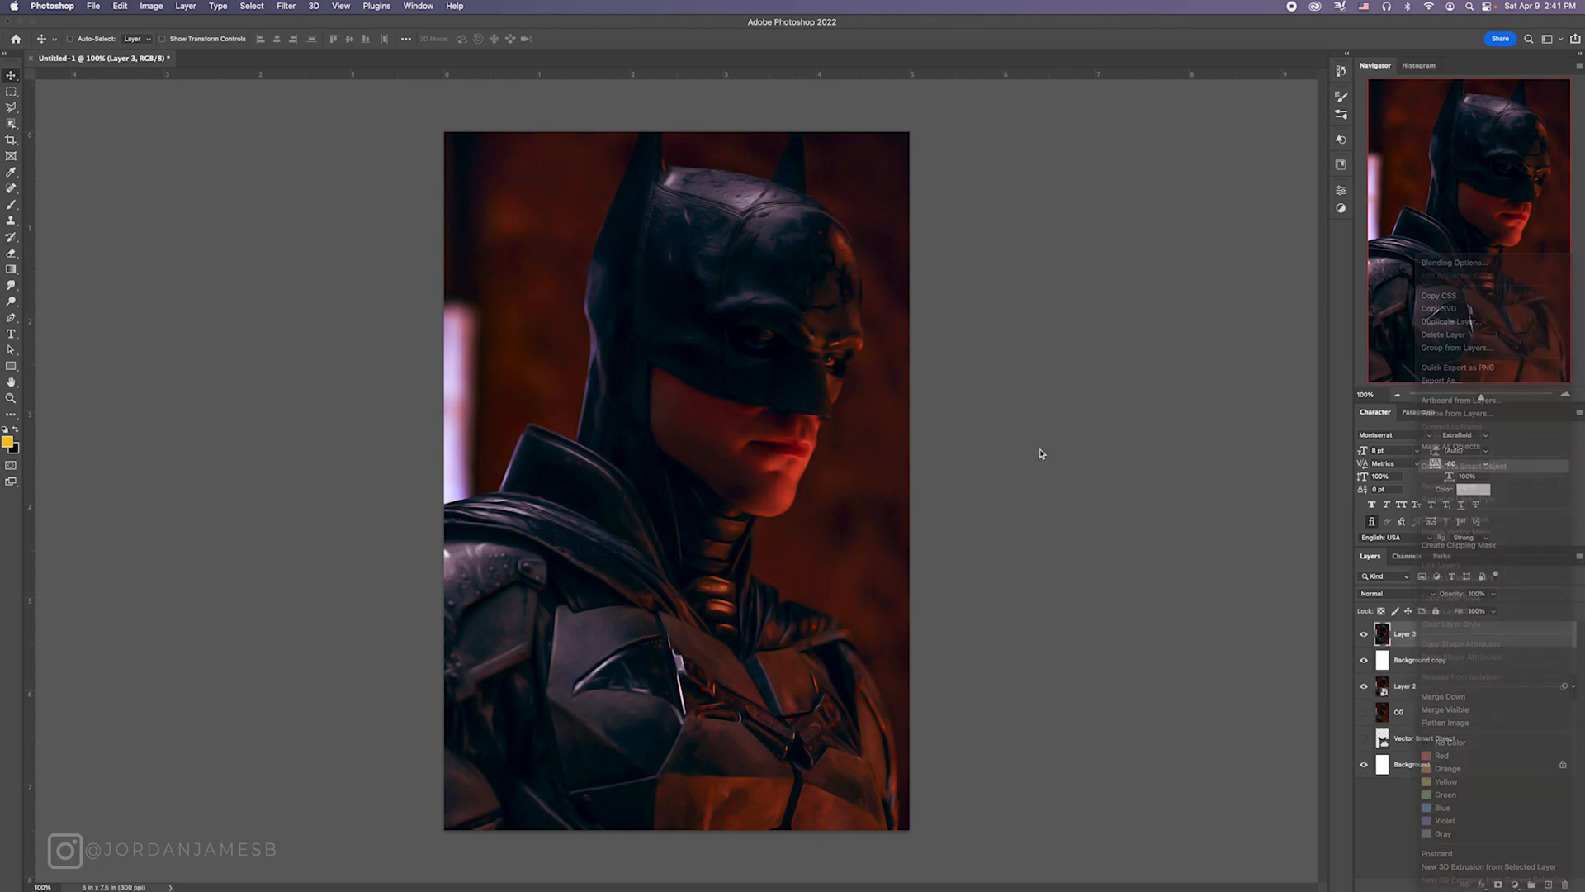
# Step: Apply a Camera Raw Filter to Layer 3 with Noise Reduction at about 15 and Shadows at 47
pyautogui.click(287, 6)
pyautogui.click(318, 93)
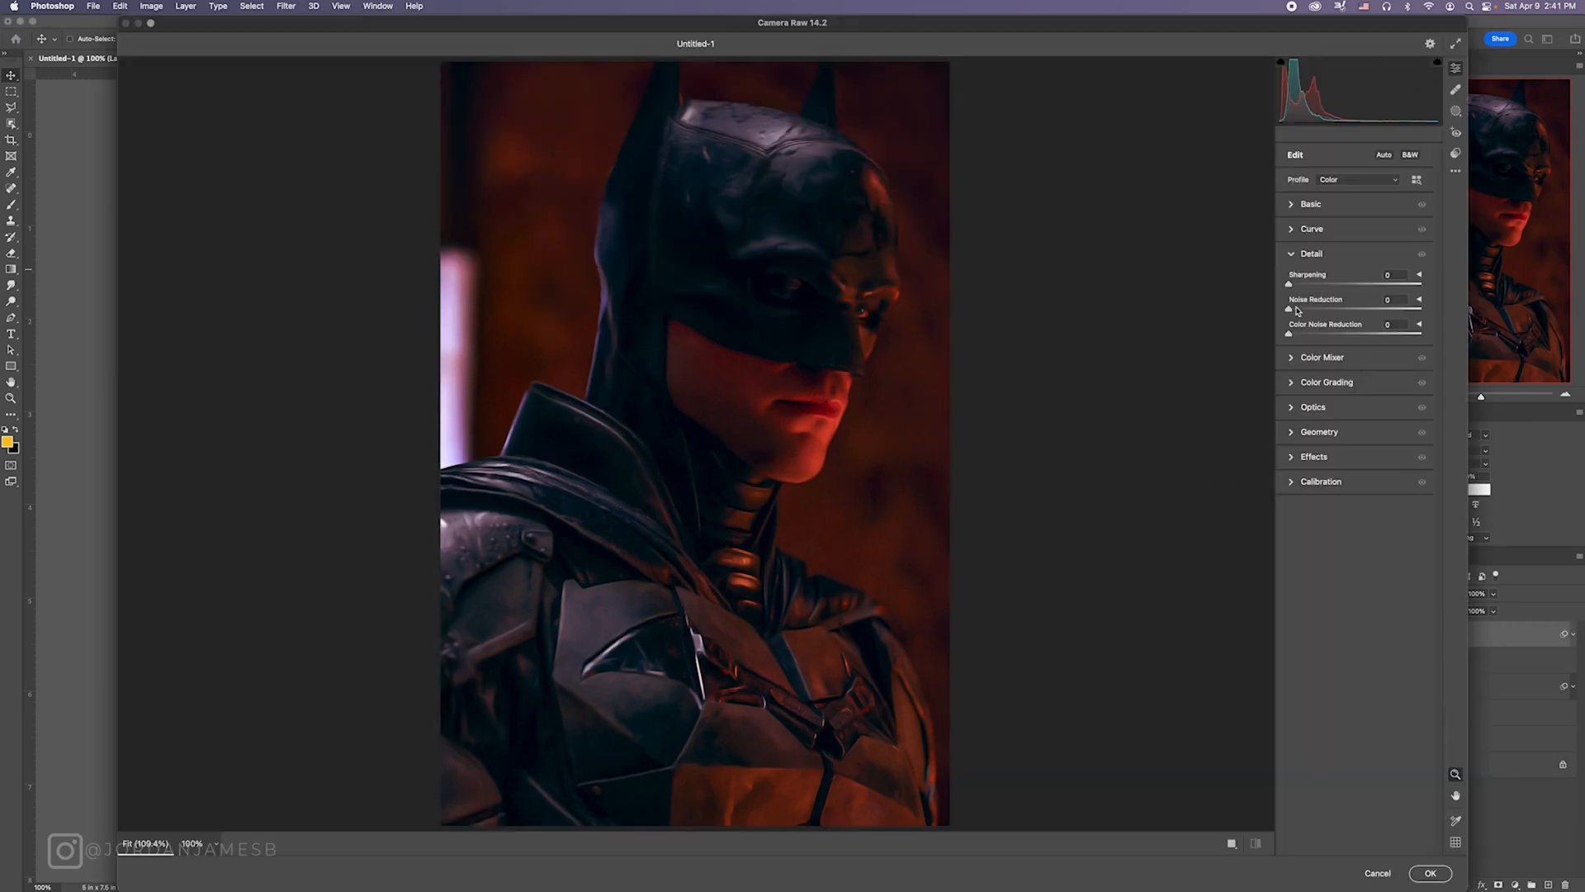
pyautogui.moveTo(1293, 309); pyautogui.dragTo(1313, 309)
pyautogui.click(1292, 206)
pyautogui.moveTo(1354, 362); pyautogui.dragTo(1383, 361)
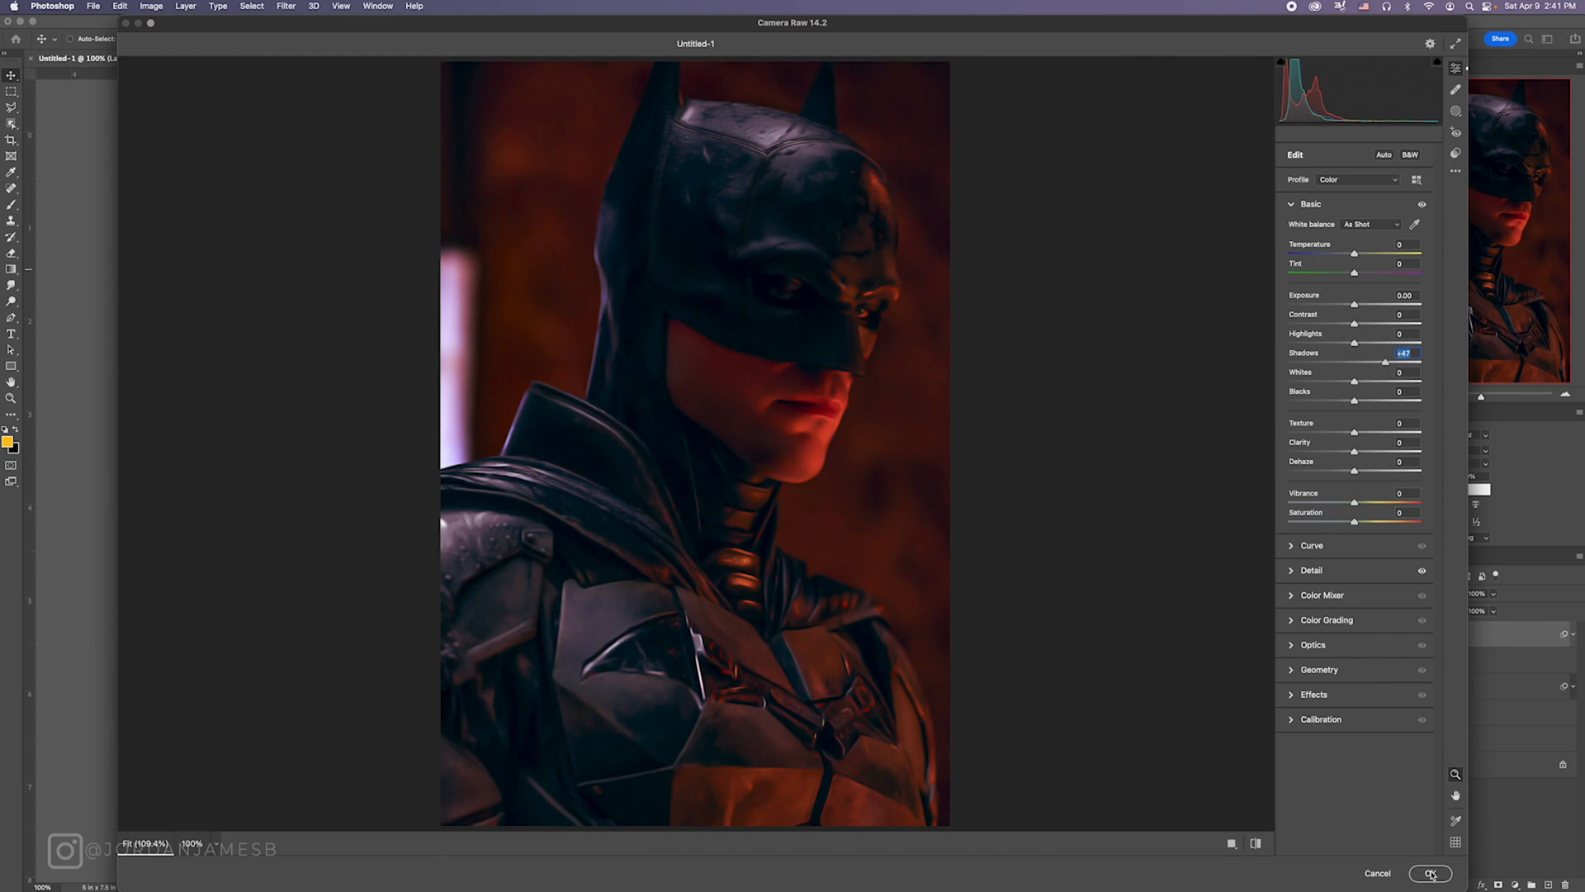
pyautogui.click(1431, 874)
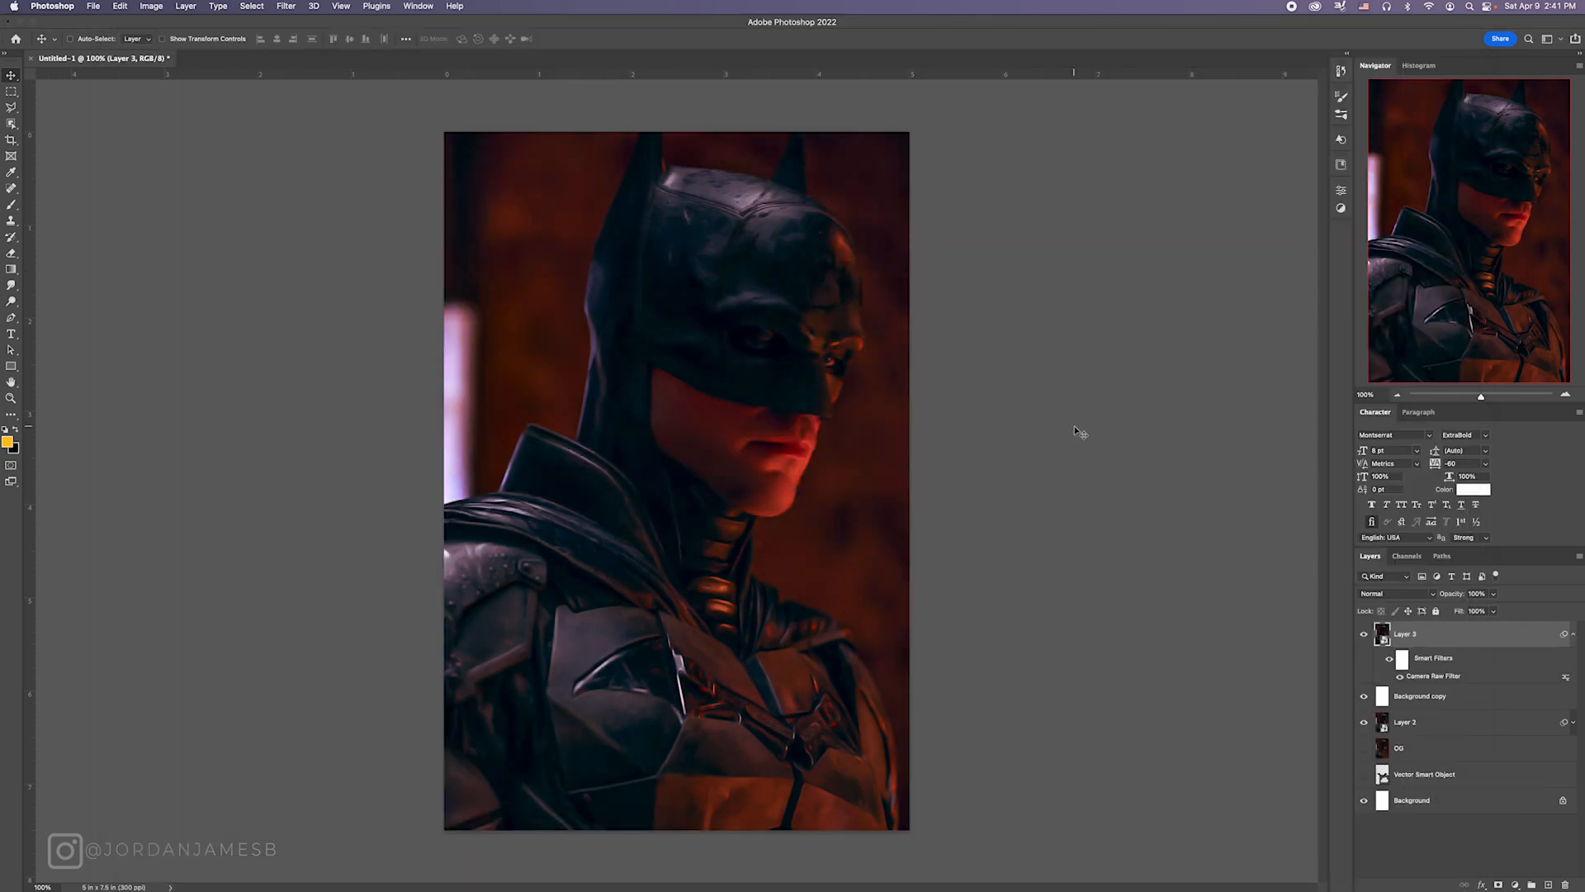
# Step: Duplicate Layer 3 and apply Poster Edges to the copy with Edge Thickness 0, Edge Intensity 0 and Posterization 6
pyautogui.press('super+j')
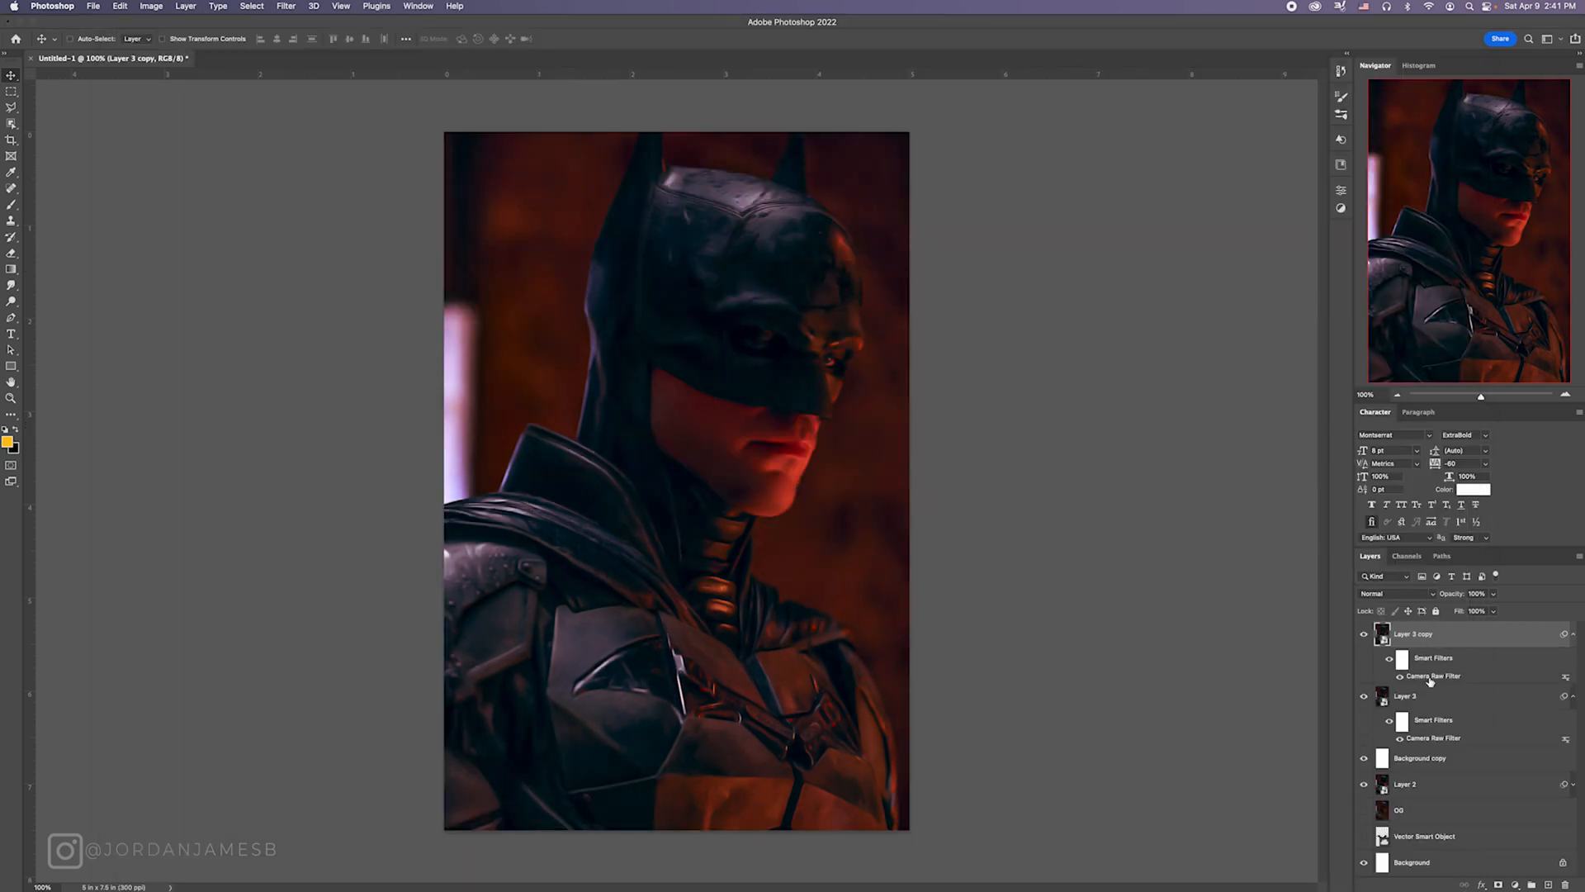
pyautogui.click(286, 6)
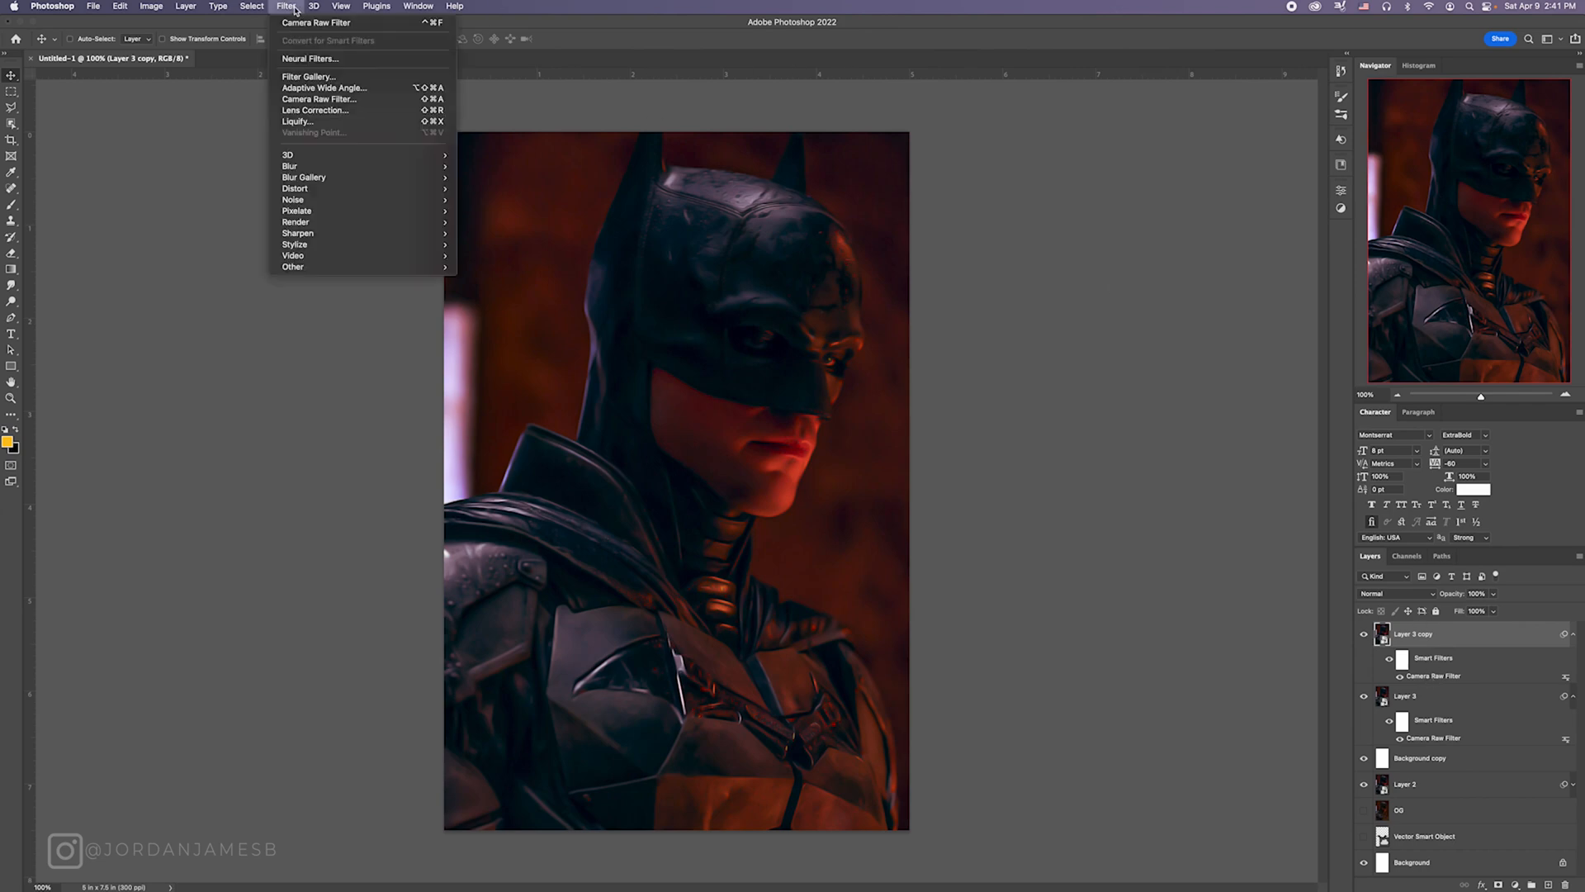
pyautogui.click(310, 78)
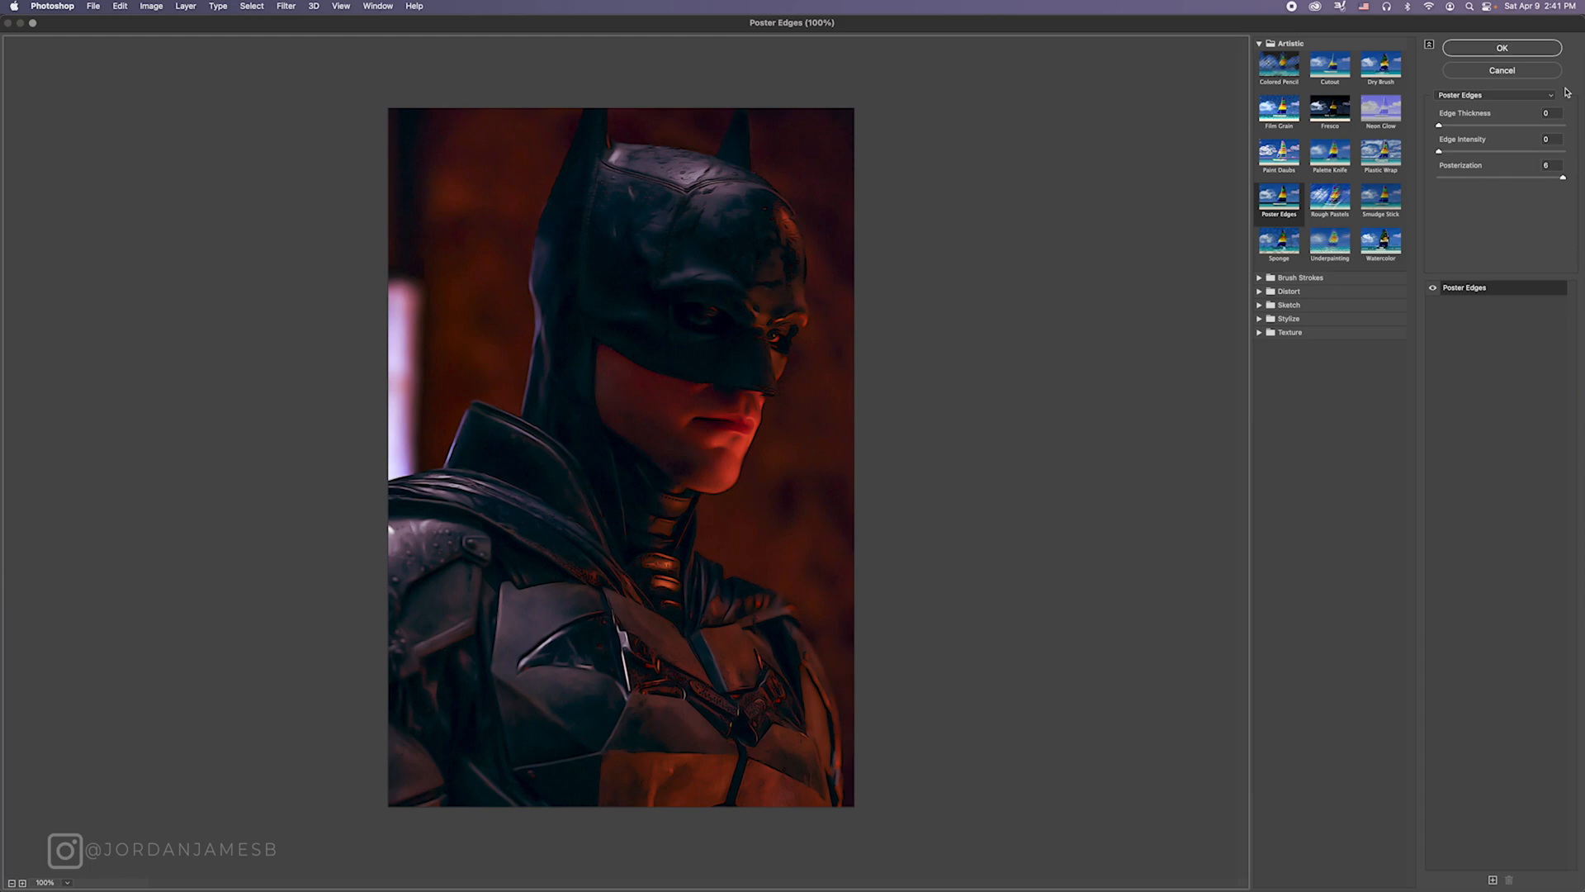
pyautogui.click(1502, 48)
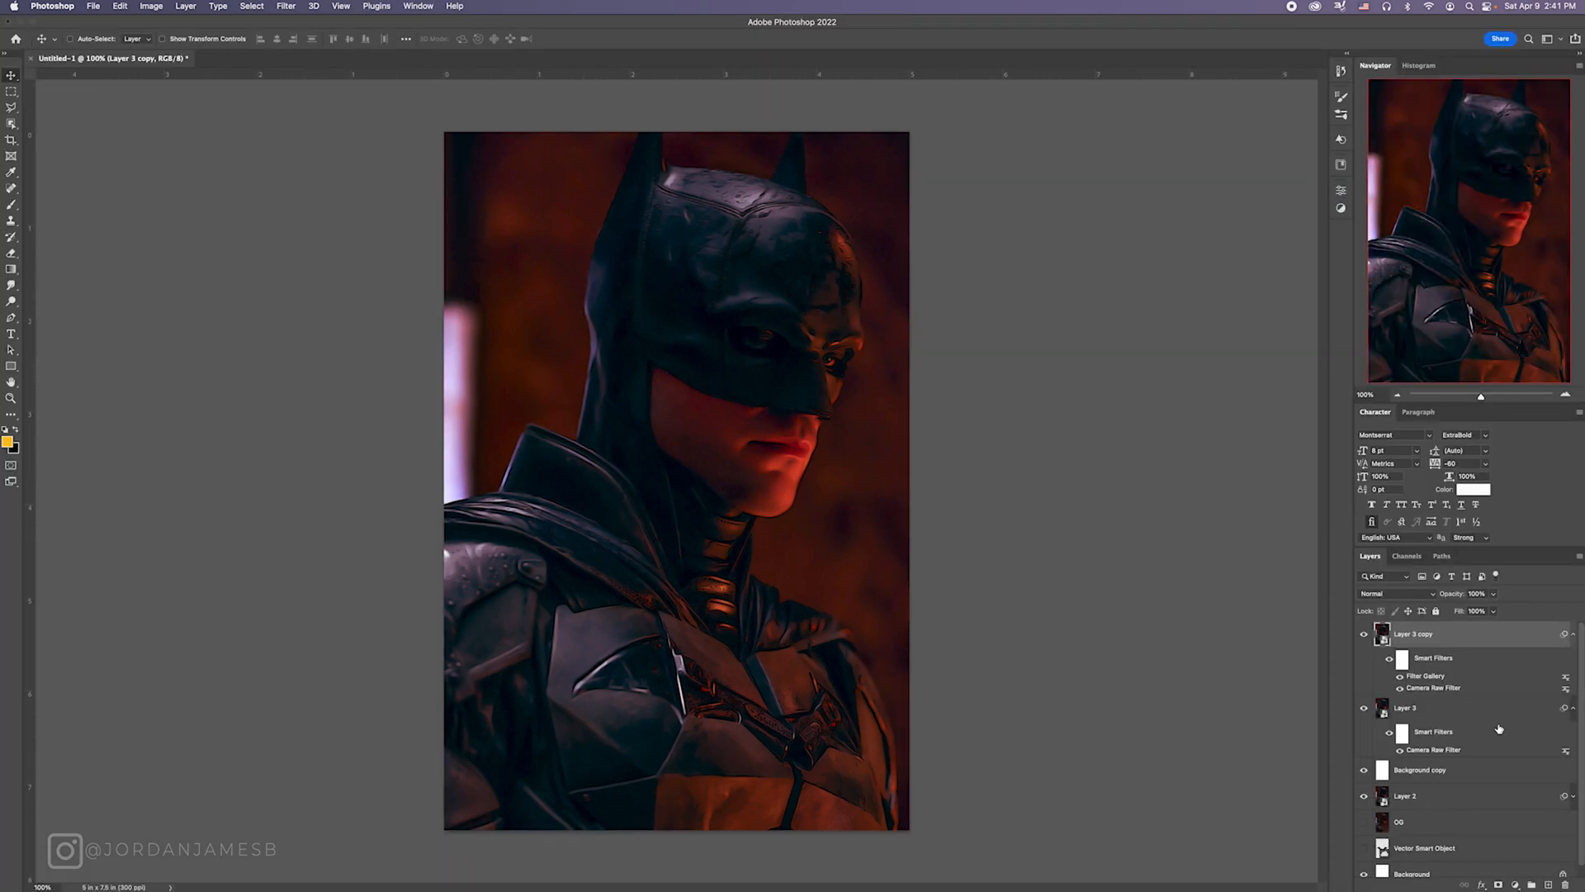
pyautogui.click(1572, 707)
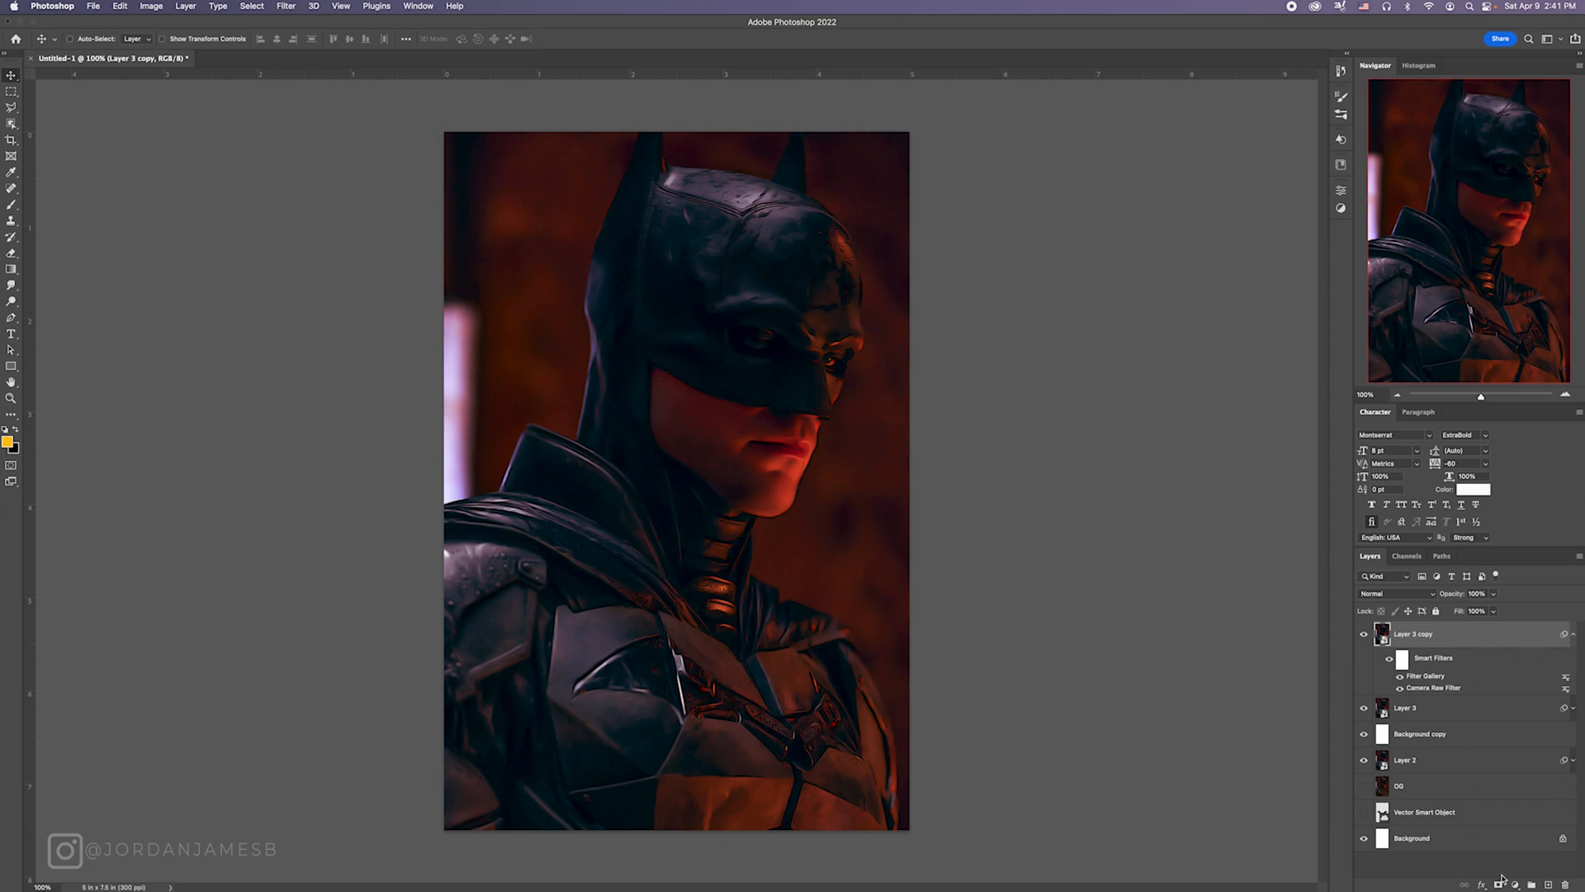
# Step: Set Layer 3 copy's blend mode to Soft Light and its opacity to 50%
pyautogui.click(1400, 594)
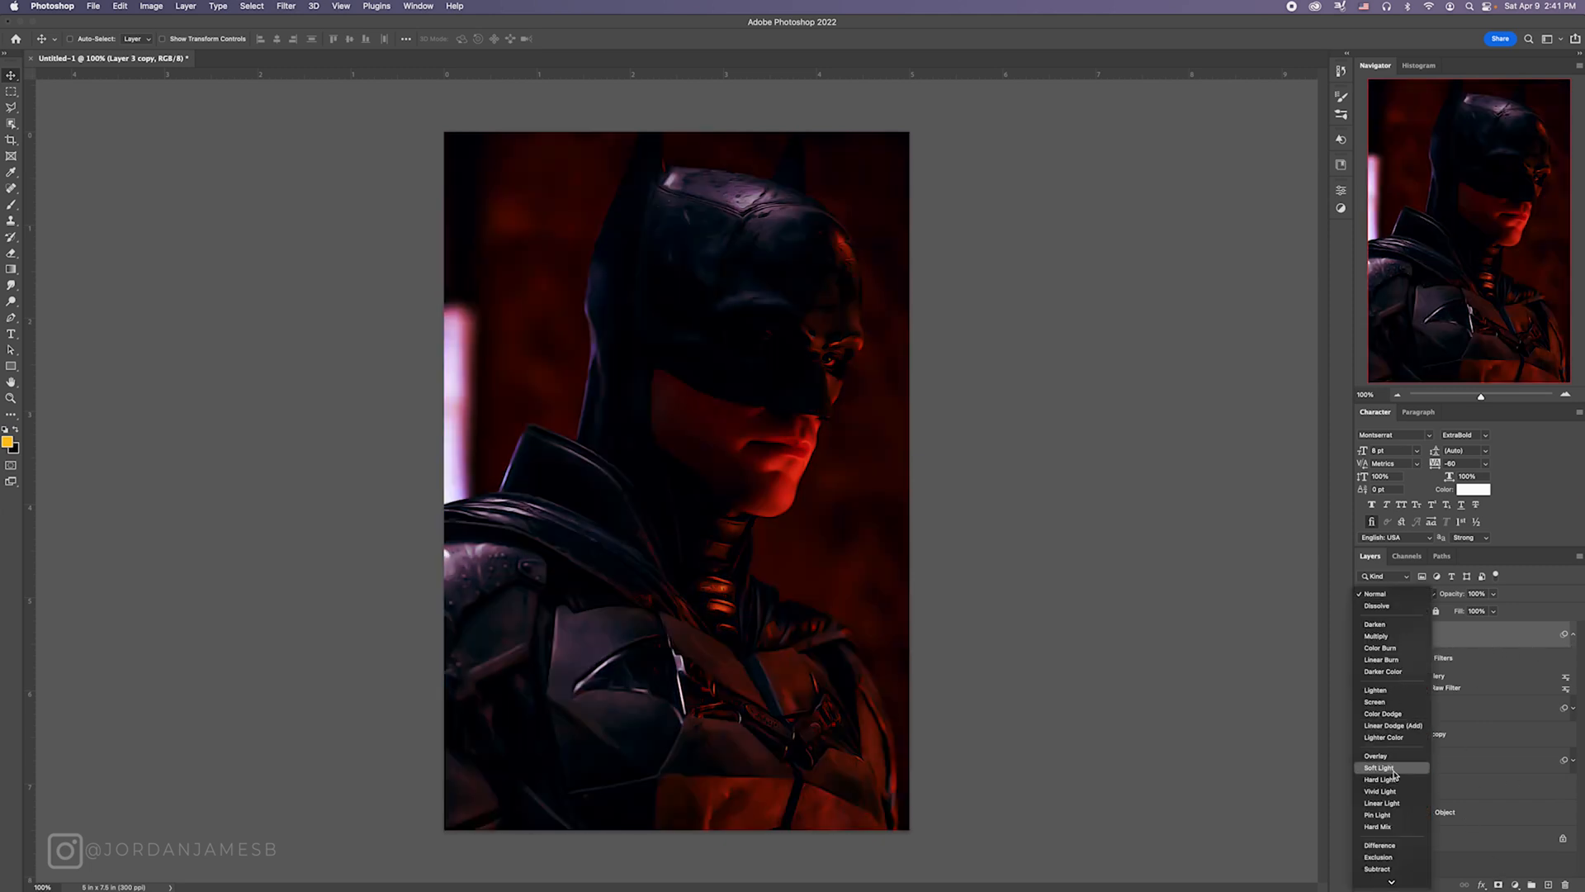
pyautogui.click(1393, 770)
pyautogui.click(1477, 593)
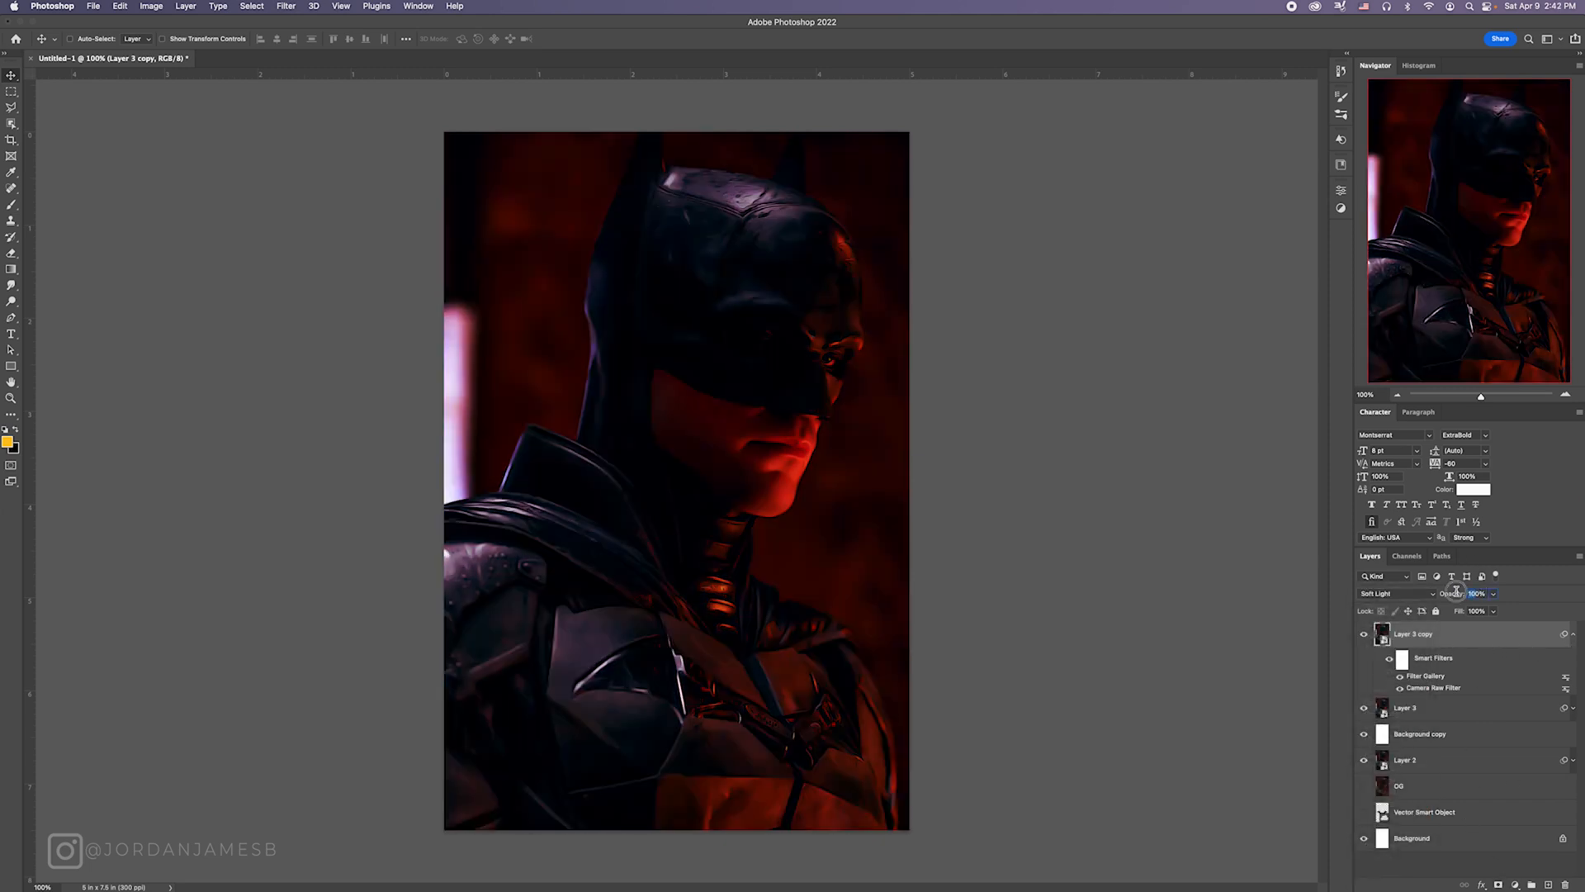
pyautogui.write('50')
pyautogui.press('Return')
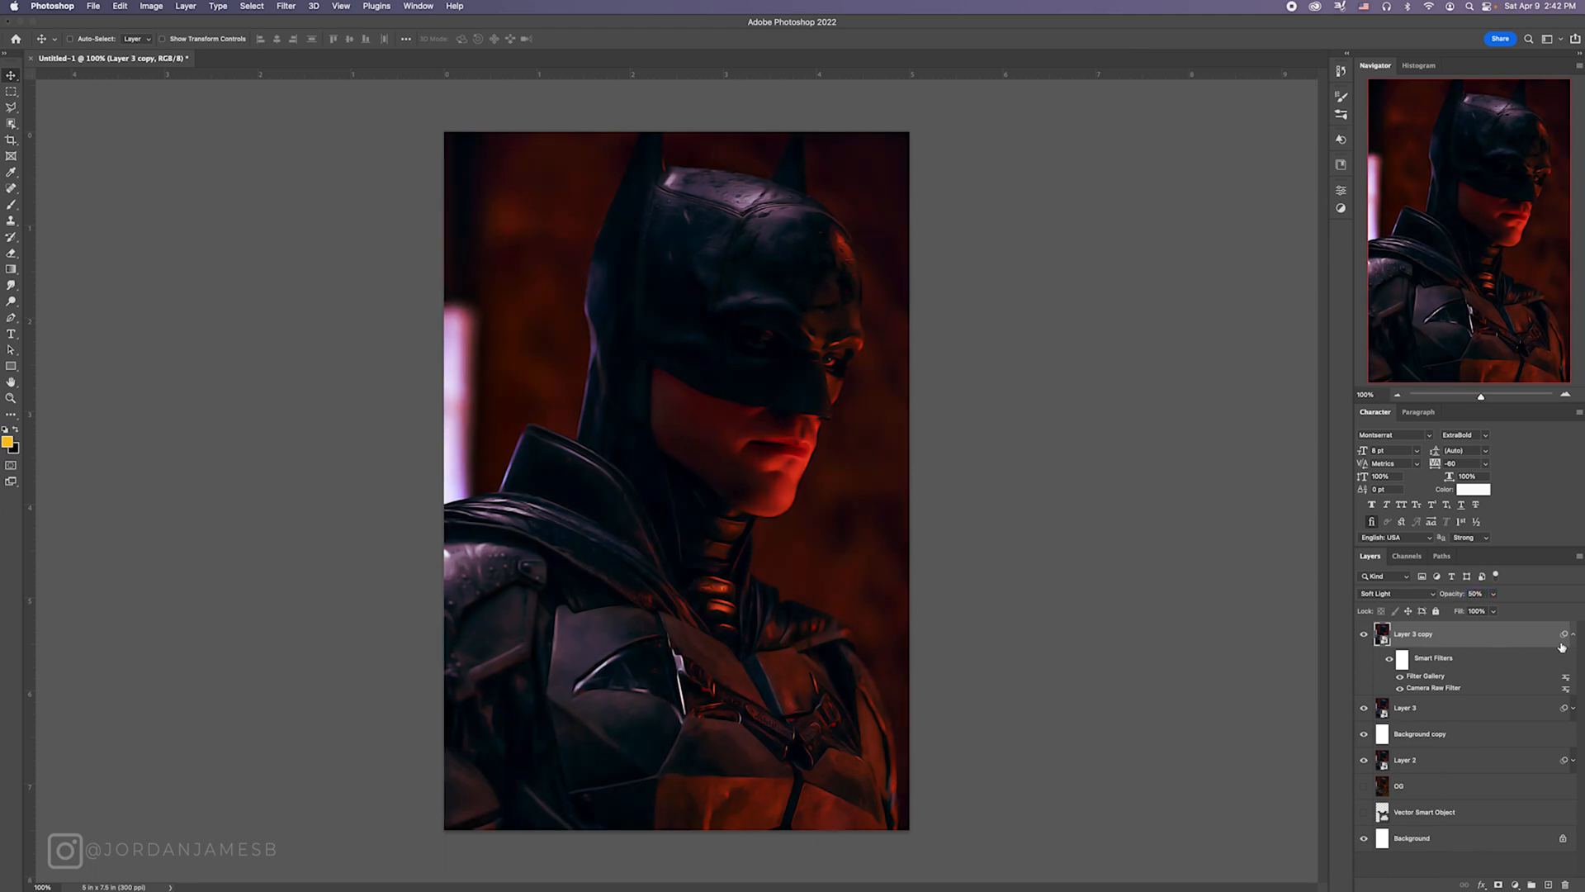
# Step: Collapse the smart filter lists and stamp all visible layers into a new smart object layer on top
pyautogui.click(1574, 635)
pyautogui.click(1574, 660)
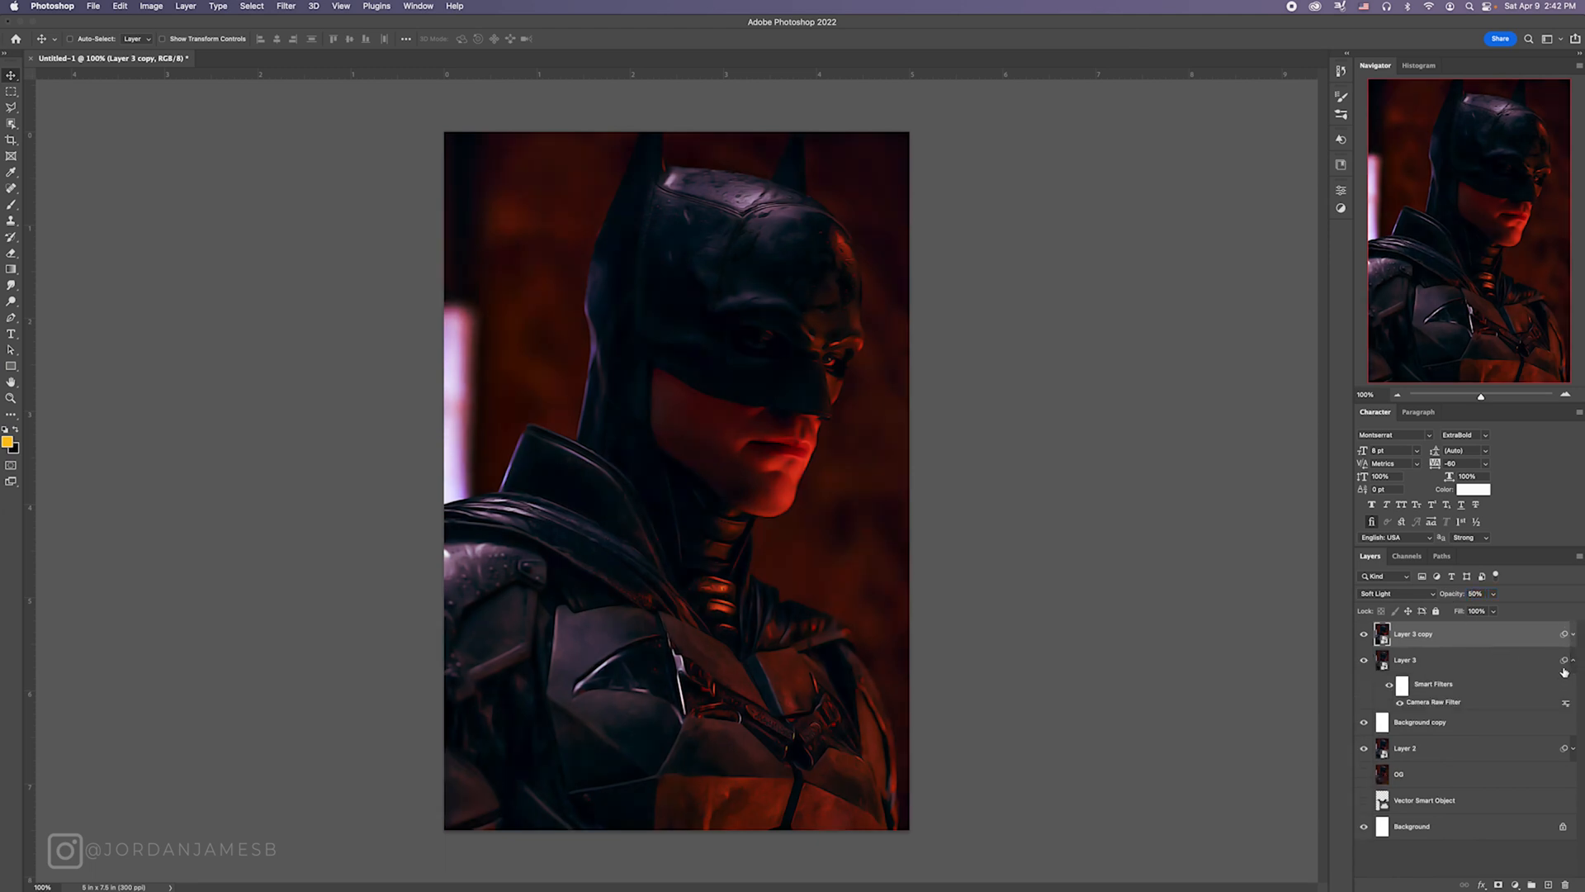
pyautogui.click(1574, 661)
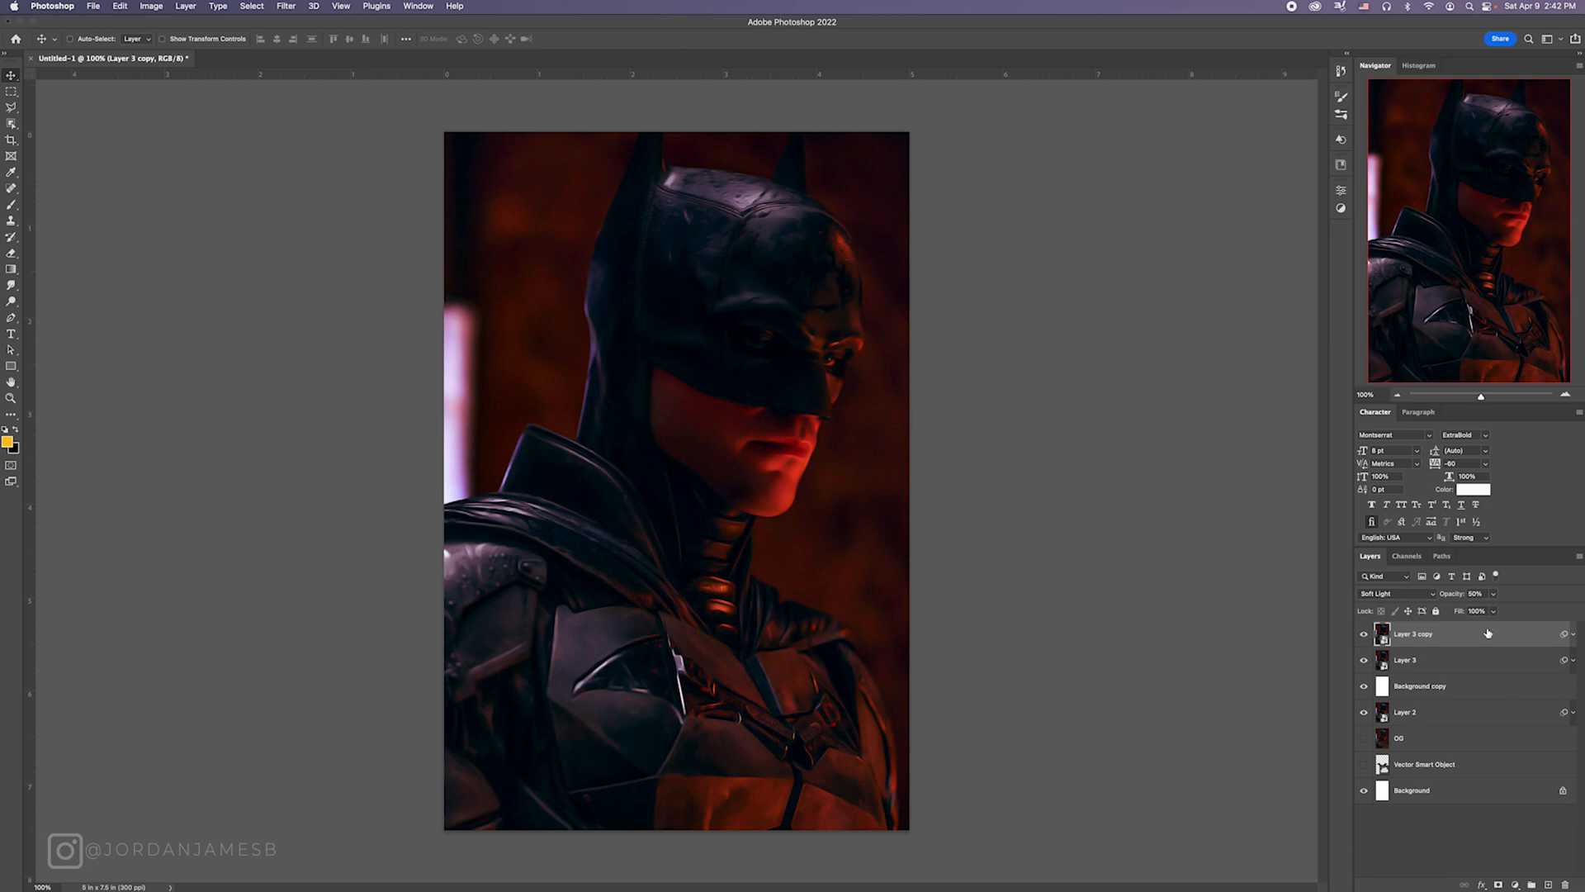
pyautogui.press('super+shift+alt+e')
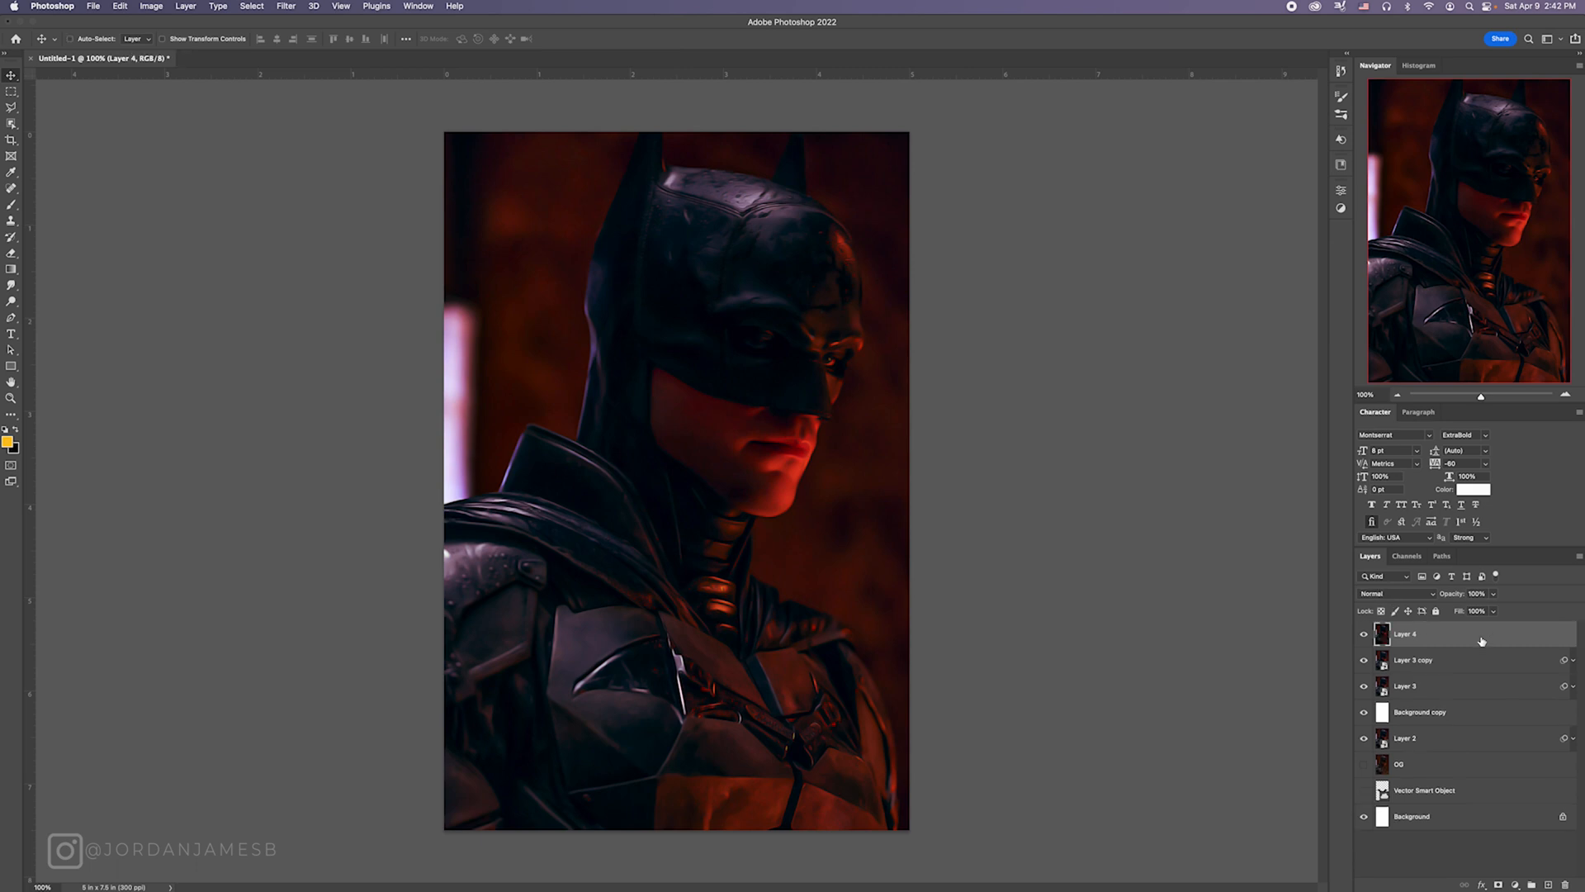
pyautogui.rightClick(1482, 641)
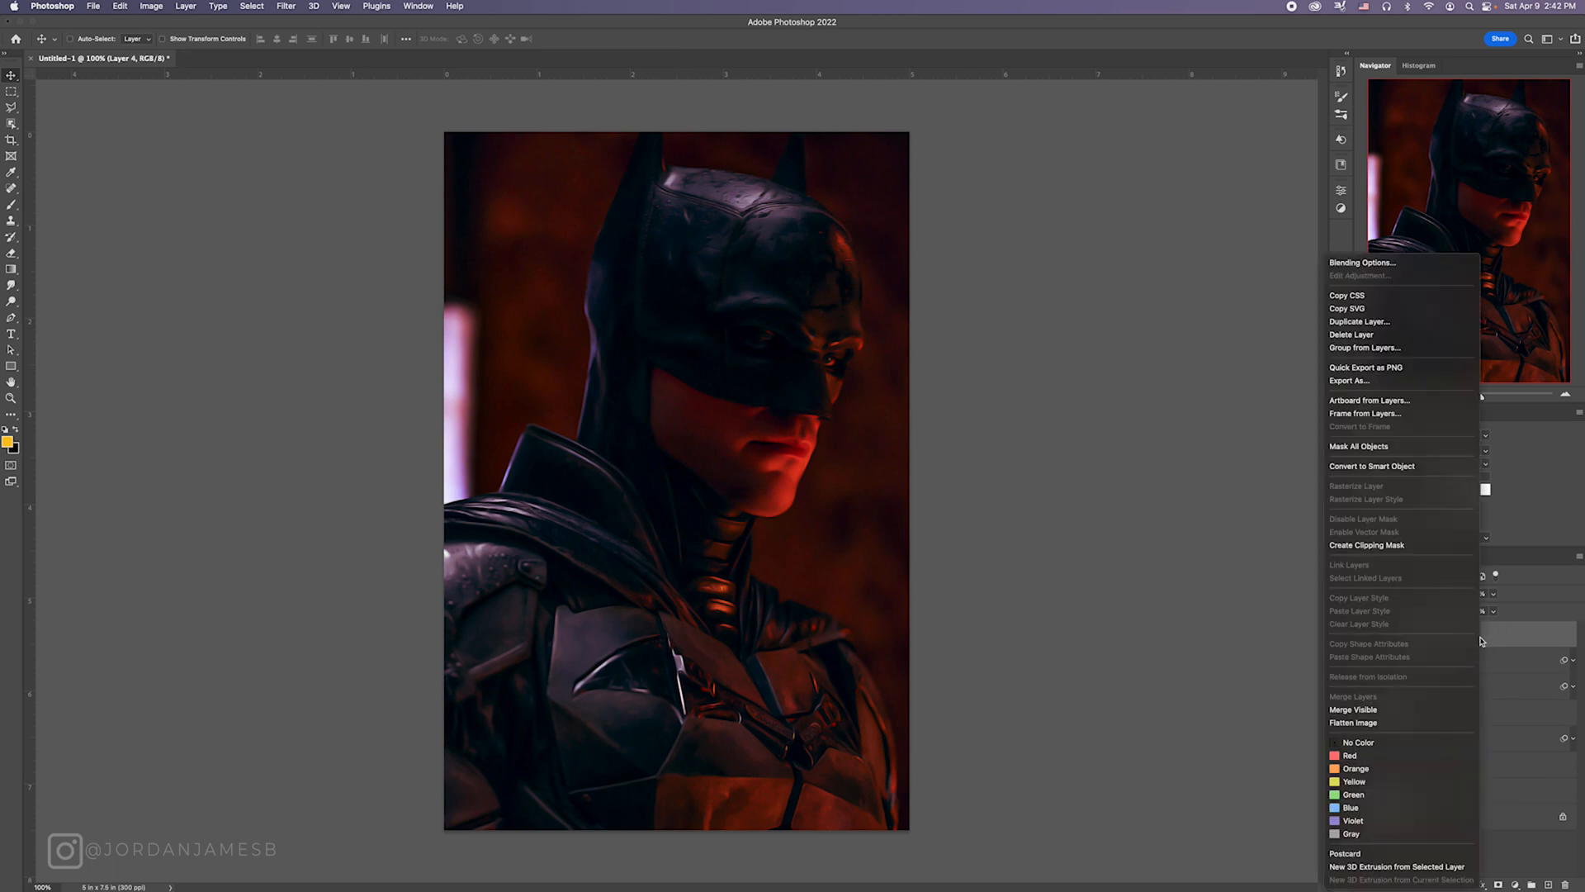
pyautogui.click(1407, 467)
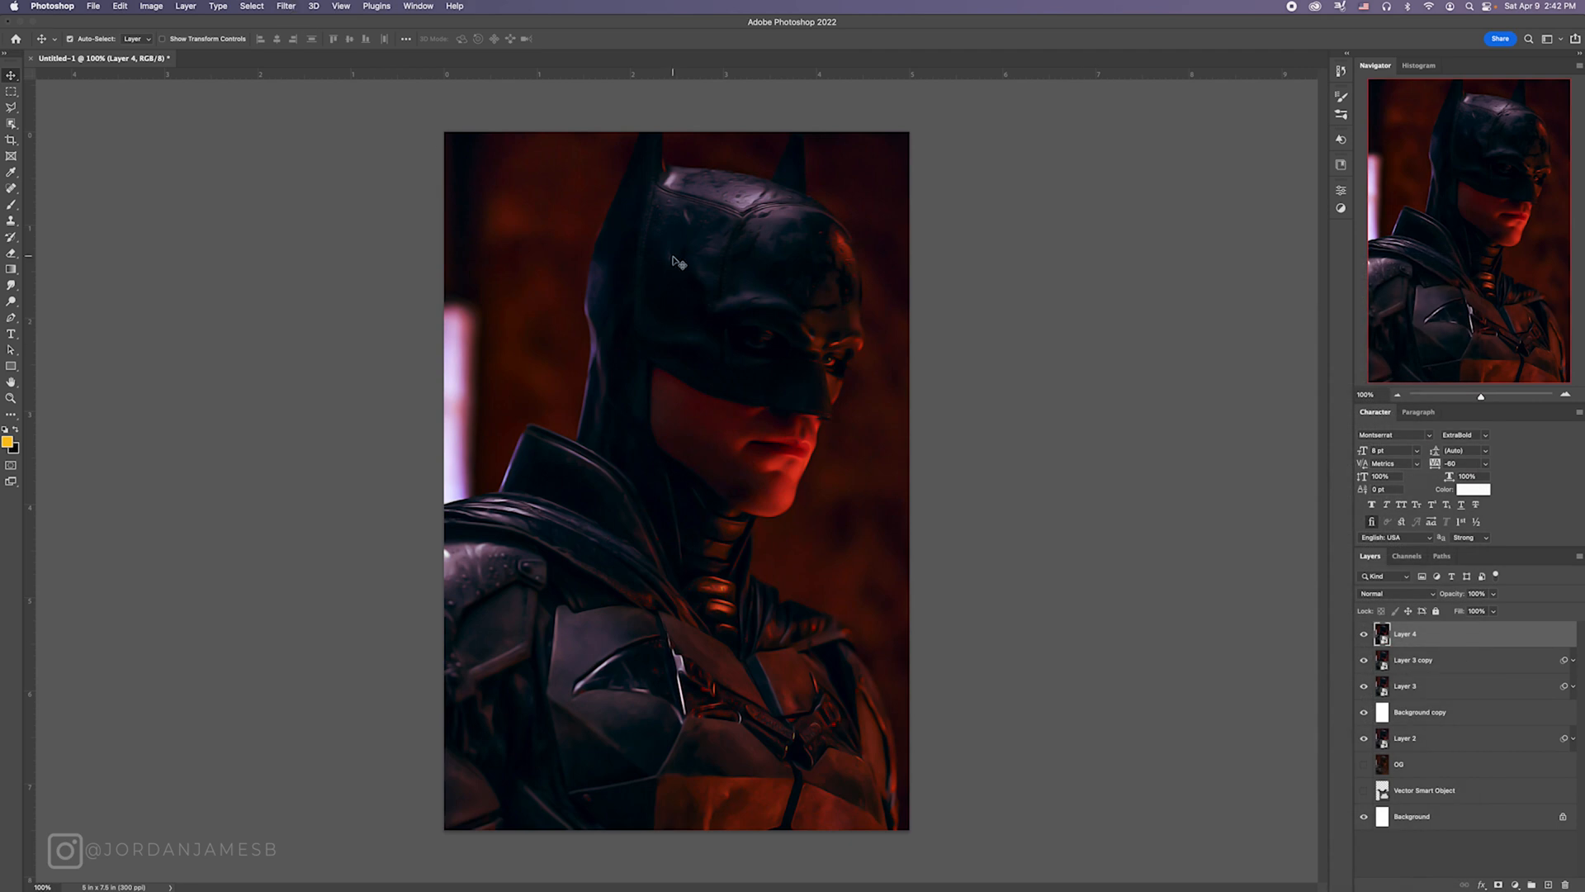
# Step: Desaturate Layer 4 in the Camera Raw Filter with Vibrance and Saturation at -100, Shadows at 65, curve Lights at 7 and Darks at 12
pyautogui.press('shift+super+a')
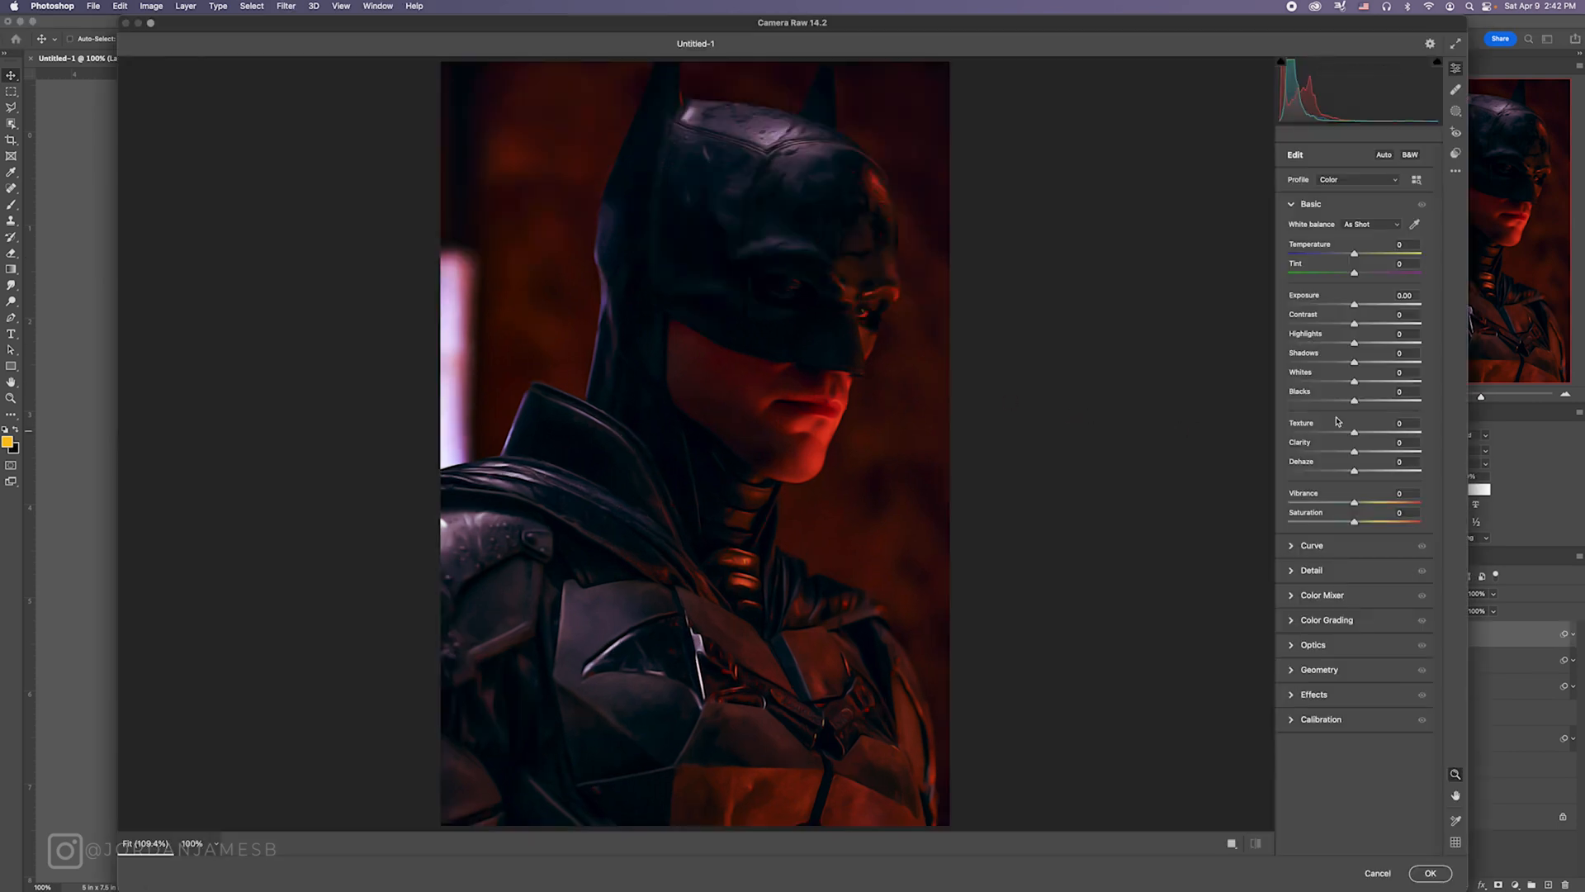
pyautogui.moveTo(1355, 361); pyautogui.dragTo(1396, 361)
pyautogui.moveTo(1355, 502); pyautogui.dragTo(1214, 496)
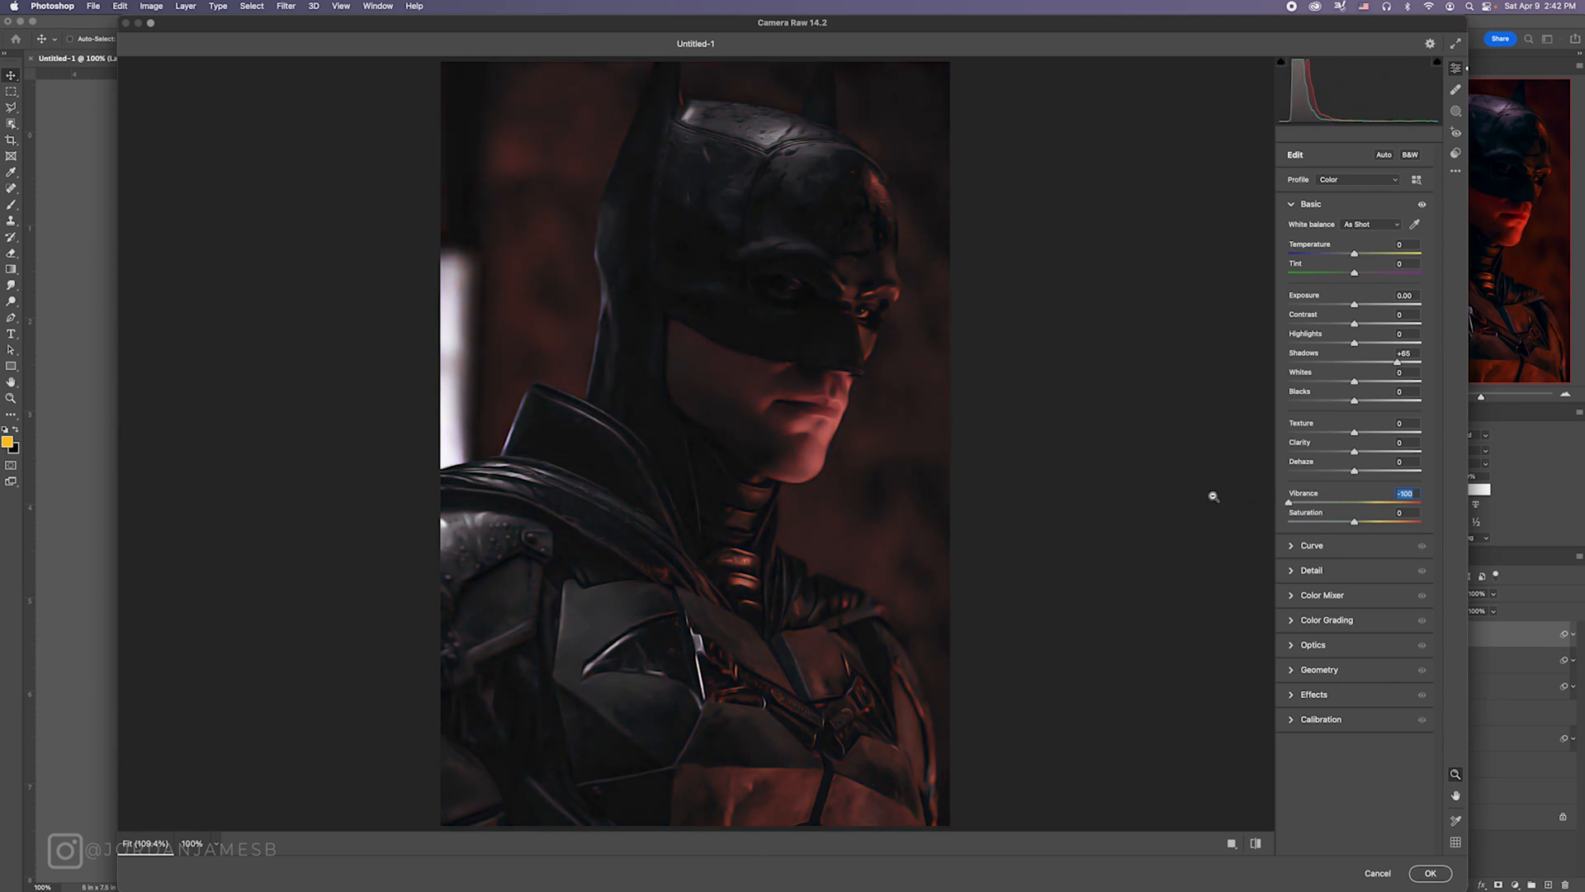
pyautogui.moveTo(1352, 520); pyautogui.dragTo(1193, 506)
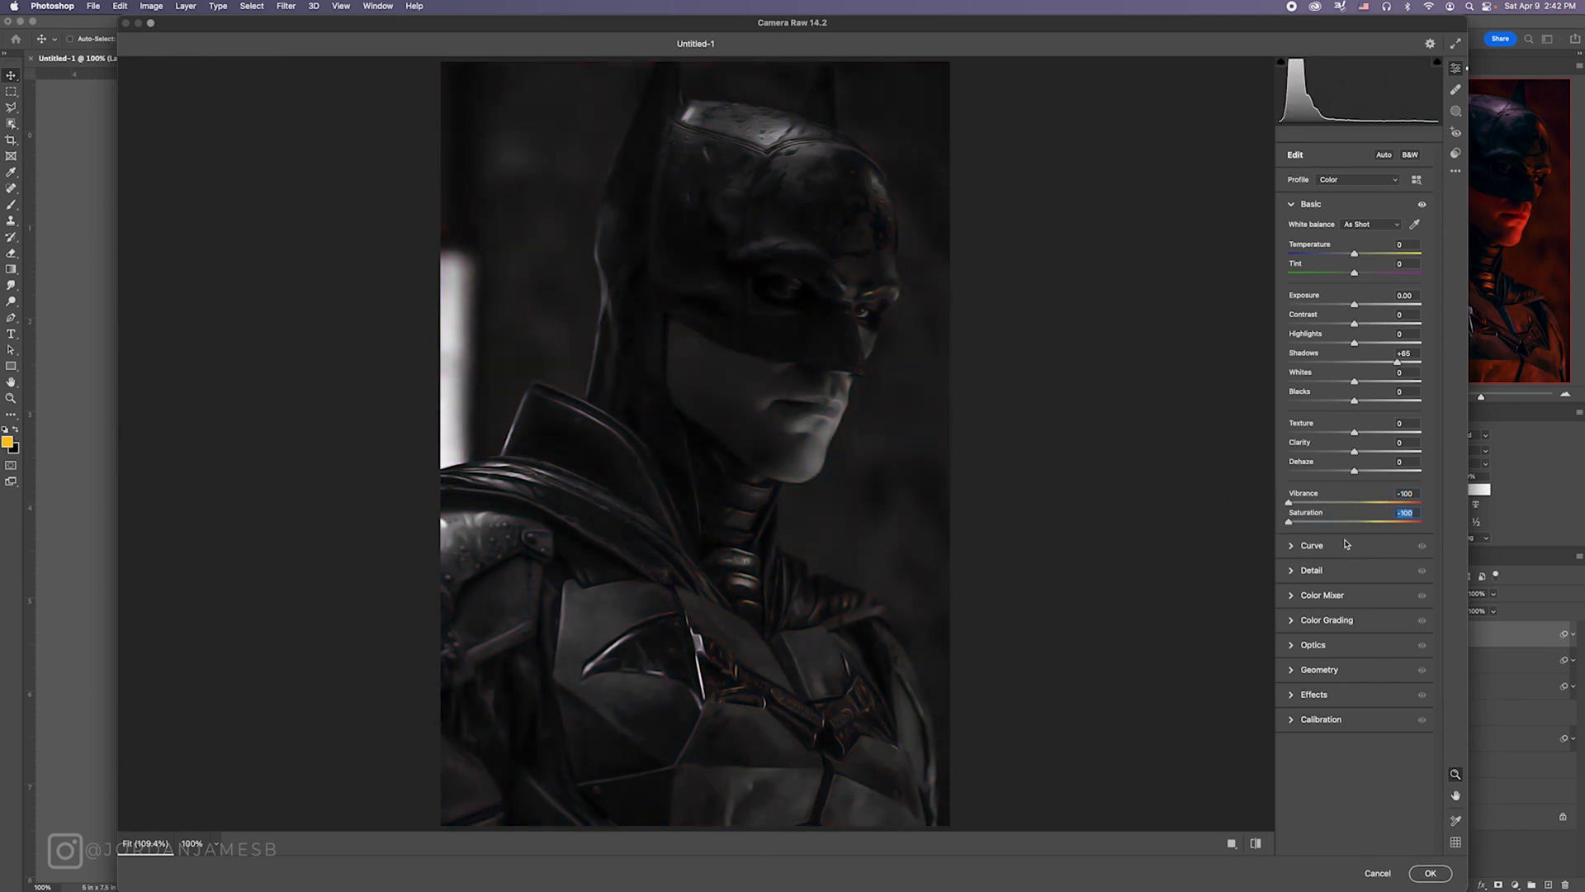
pyautogui.click(1301, 545)
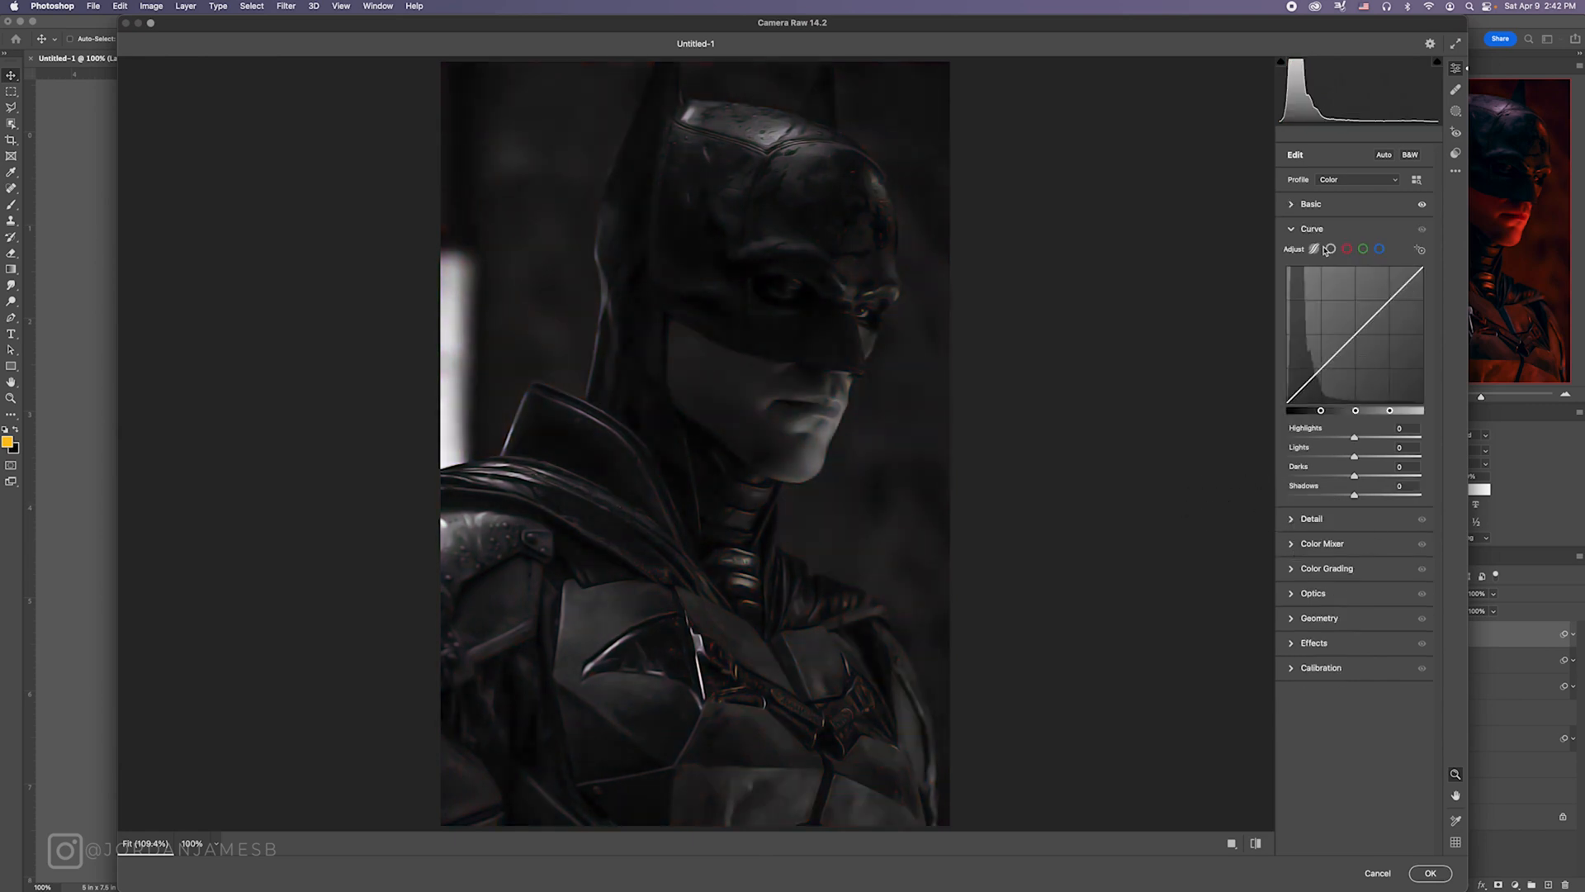
pyautogui.moveTo(1355, 456); pyautogui.dragTo(1363, 475)
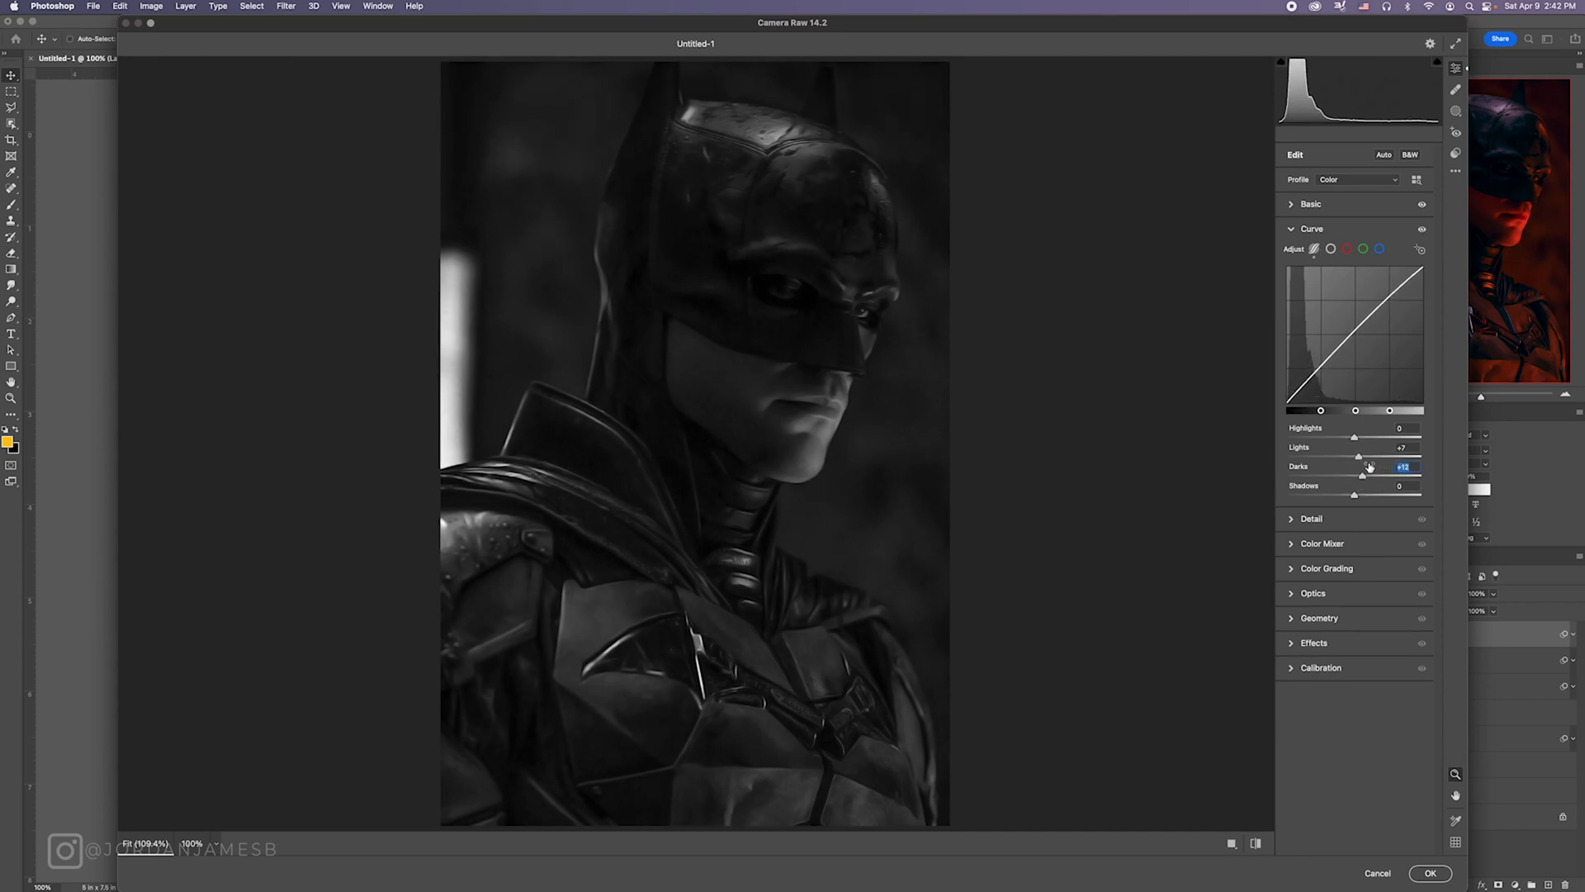
# Step: Lift the red point curve's midtones to about Input 122, Output 178, and shift its black point slightly inward
pyautogui.click(1347, 249)
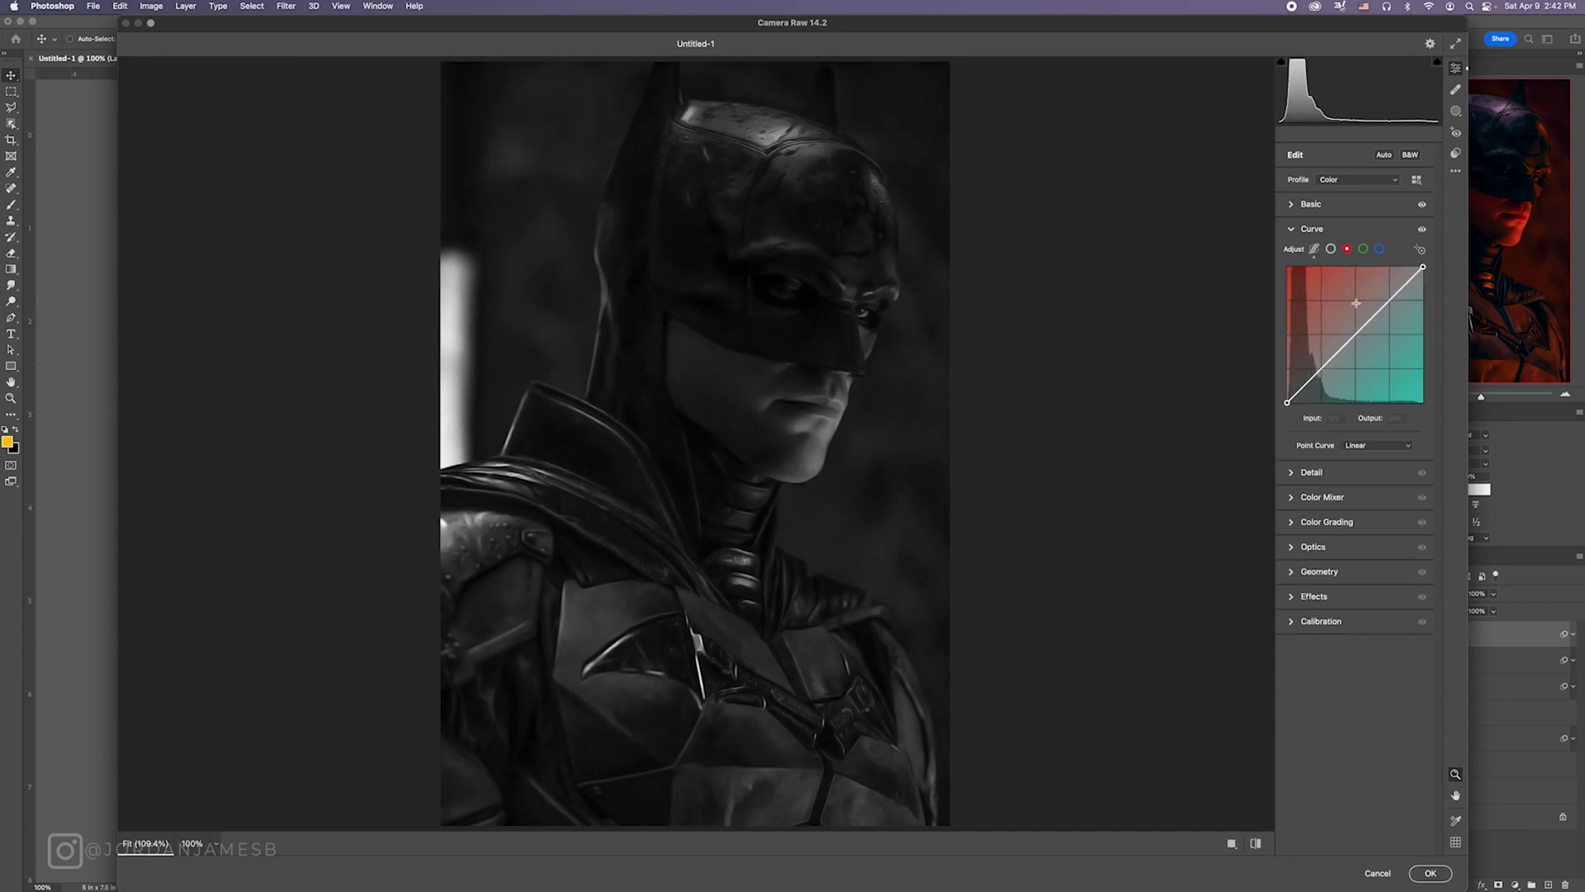
pyautogui.moveTo(1355, 329); pyautogui.dragTo(1351, 308)
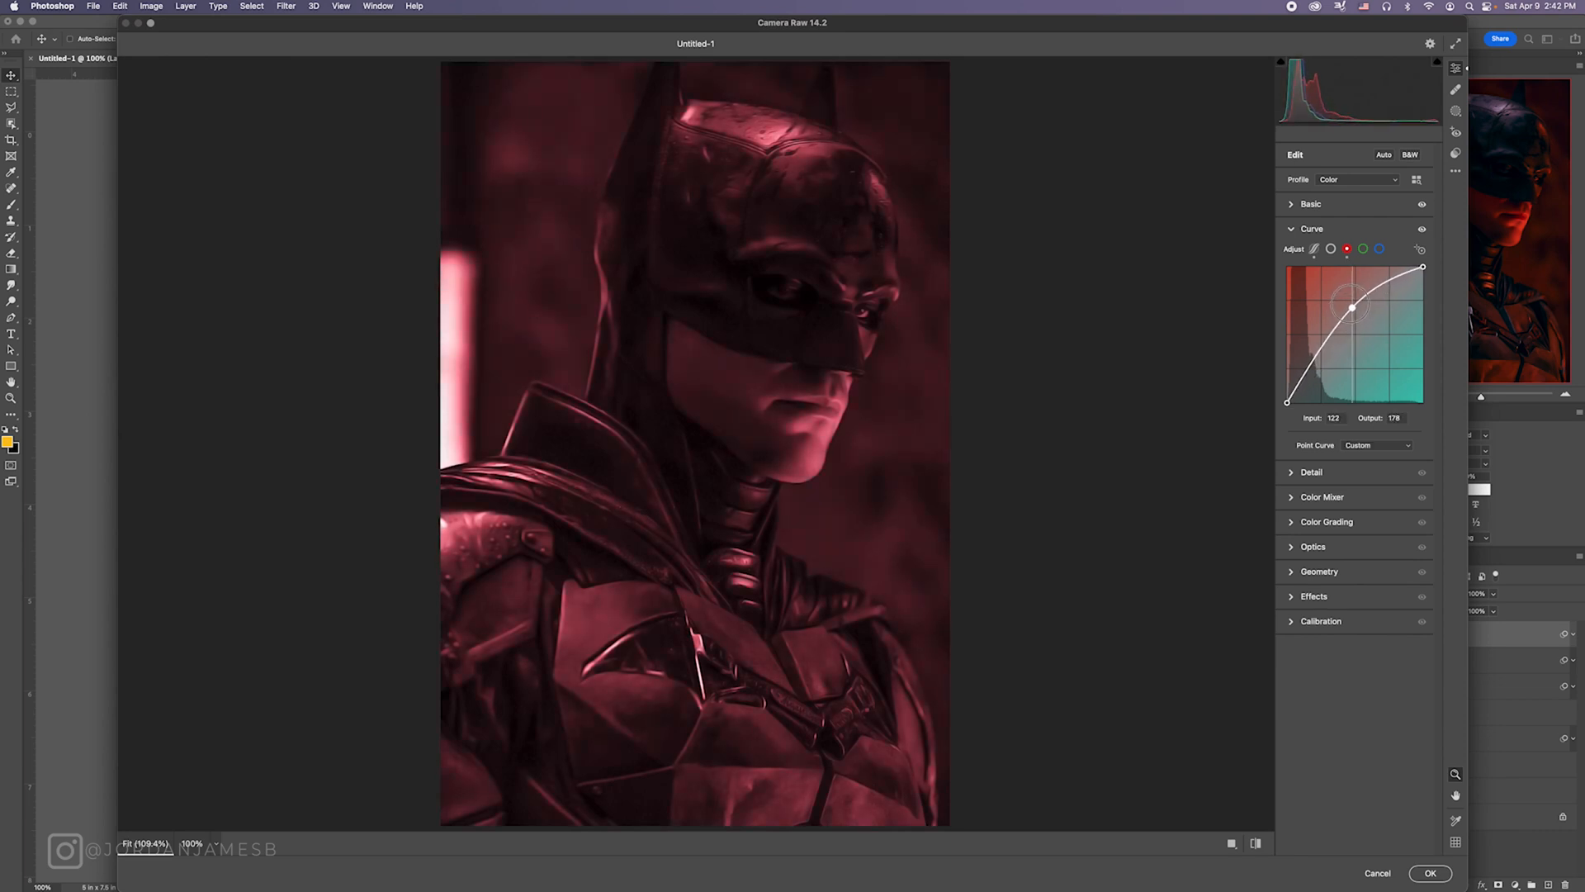
pyautogui.moveTo(1287, 402); pyautogui.dragTo(1299, 403)
# Step: Anchor the blue point curve at its midpoint and raise its black point slightly to add blue to the shadows
pyautogui.click(1380, 250)
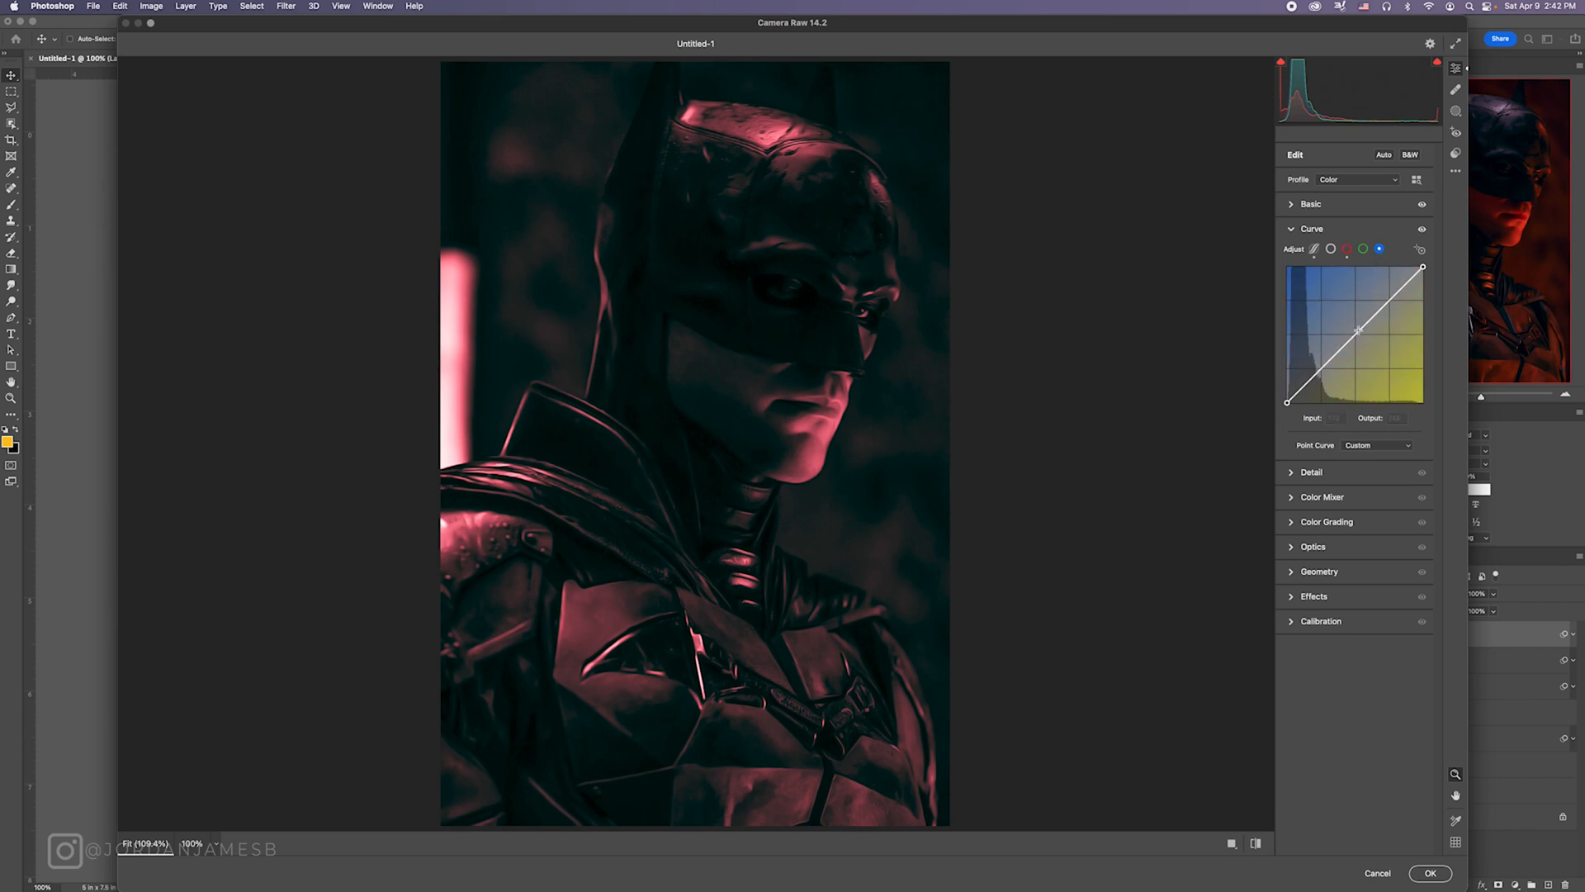
pyautogui.click(1355, 335)
pyautogui.moveTo(1289, 404); pyautogui.dragTo(1287, 394)
# Step: Raise the red point curve's upper point further and place a lower point at about Input 65, Output 118
pyautogui.click(1347, 249)
pyautogui.moveTo(1358, 316); pyautogui.dragTo(1374, 291)
pyautogui.moveTo(1330, 341); pyautogui.dragTo(1323, 341)
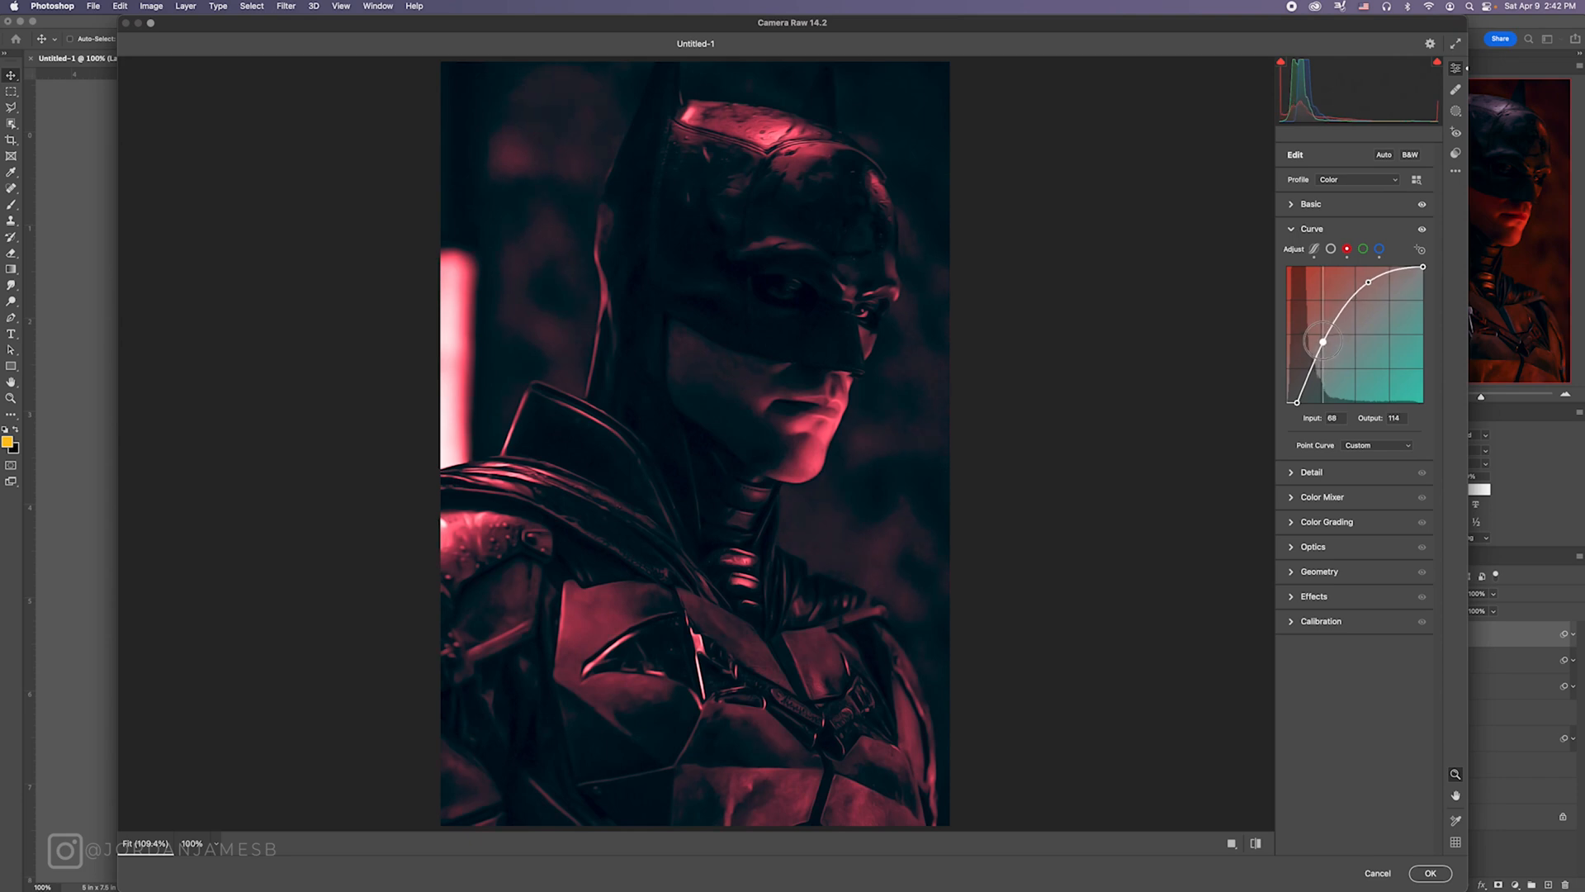
# Step: Lower the red point curve's upper point slightly and fine-tune its lower point near Input 65, Output 118
pyautogui.click(1369, 282)
pyautogui.moveTo(1322, 340); pyautogui.dragTo(1318, 338)
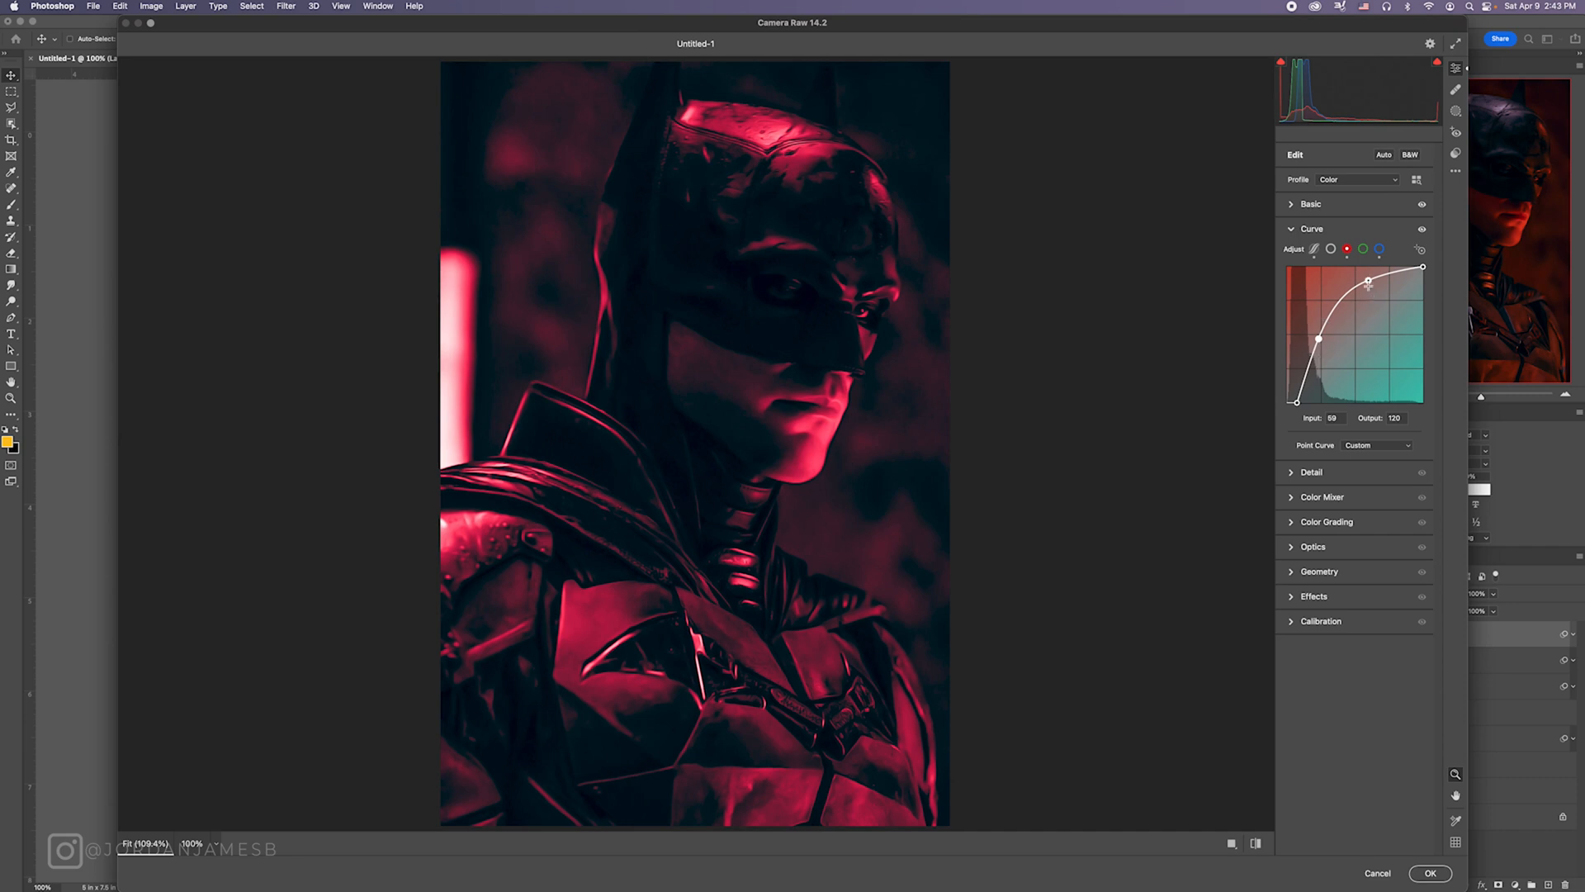
pyautogui.moveTo(1319, 338); pyautogui.dragTo(1324, 340)
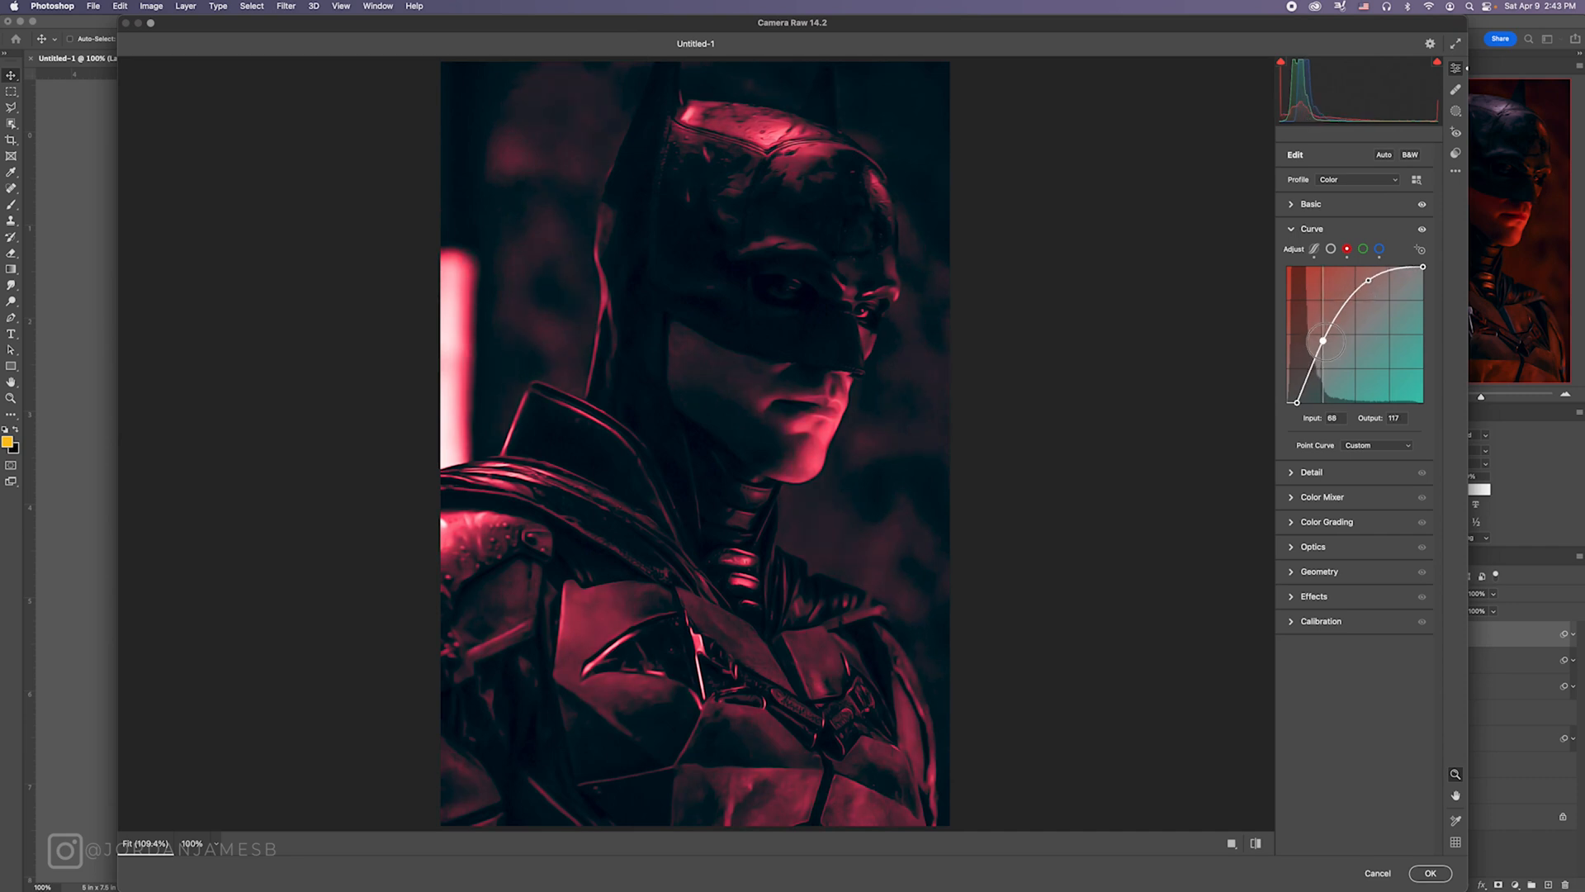
pyautogui.moveTo(1370, 280); pyautogui.dragTo(1372, 293)
pyautogui.moveTo(1323, 340); pyautogui.dragTo(1324, 343)
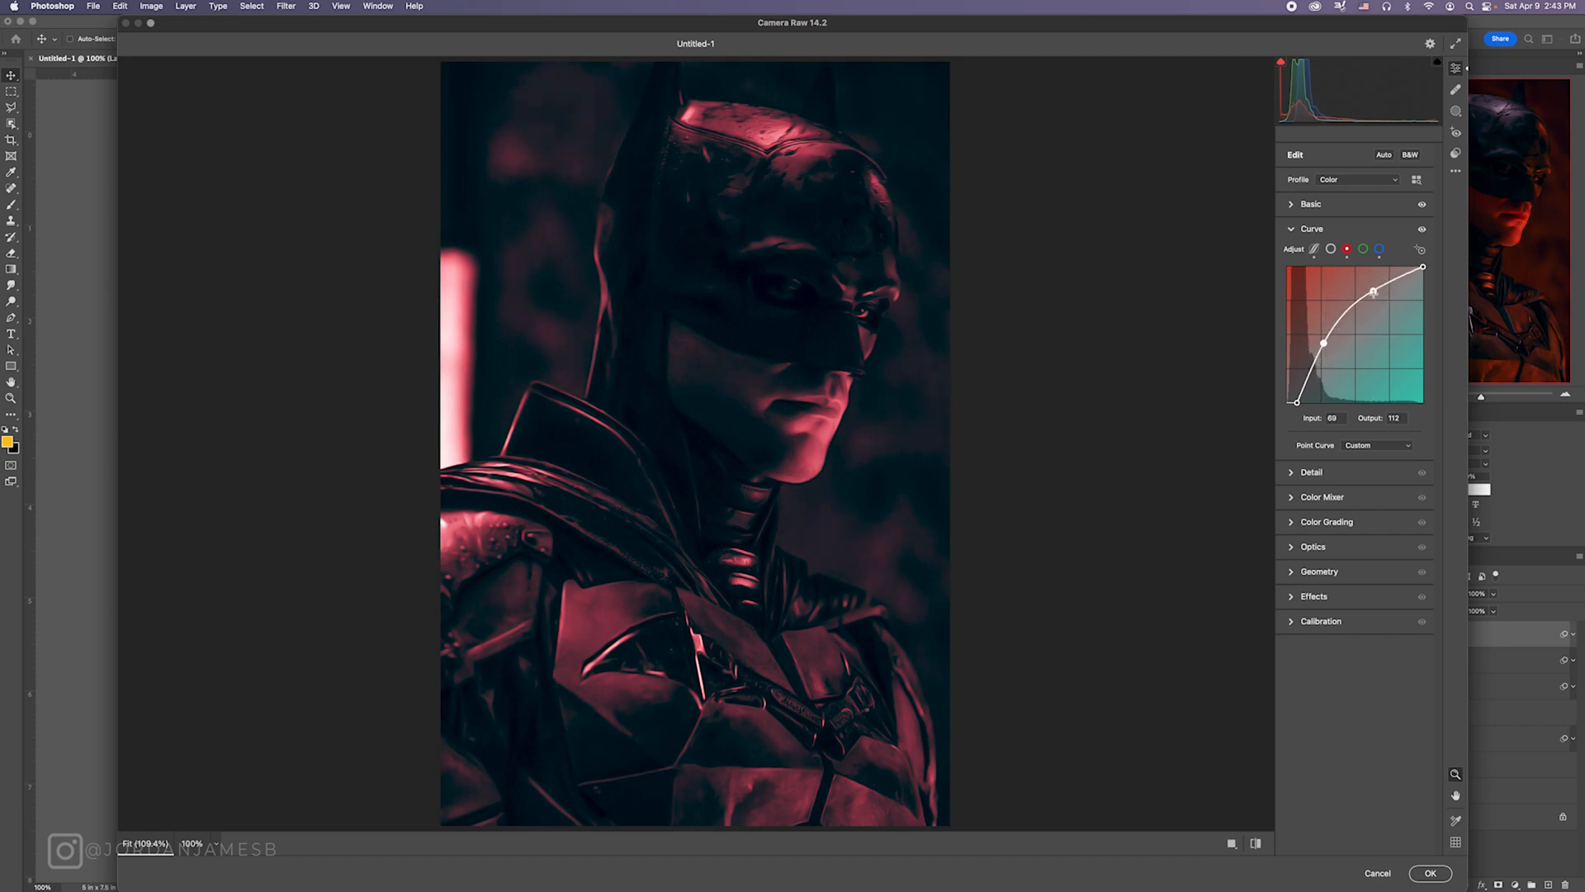
pyautogui.moveTo(1373, 291); pyautogui.dragTo(1373, 293)
# Step: Set Noise Reduction to about 15, apply the Camera Raw Filter and collapse Layer 4's smart filter list
pyautogui.click(1299, 474)
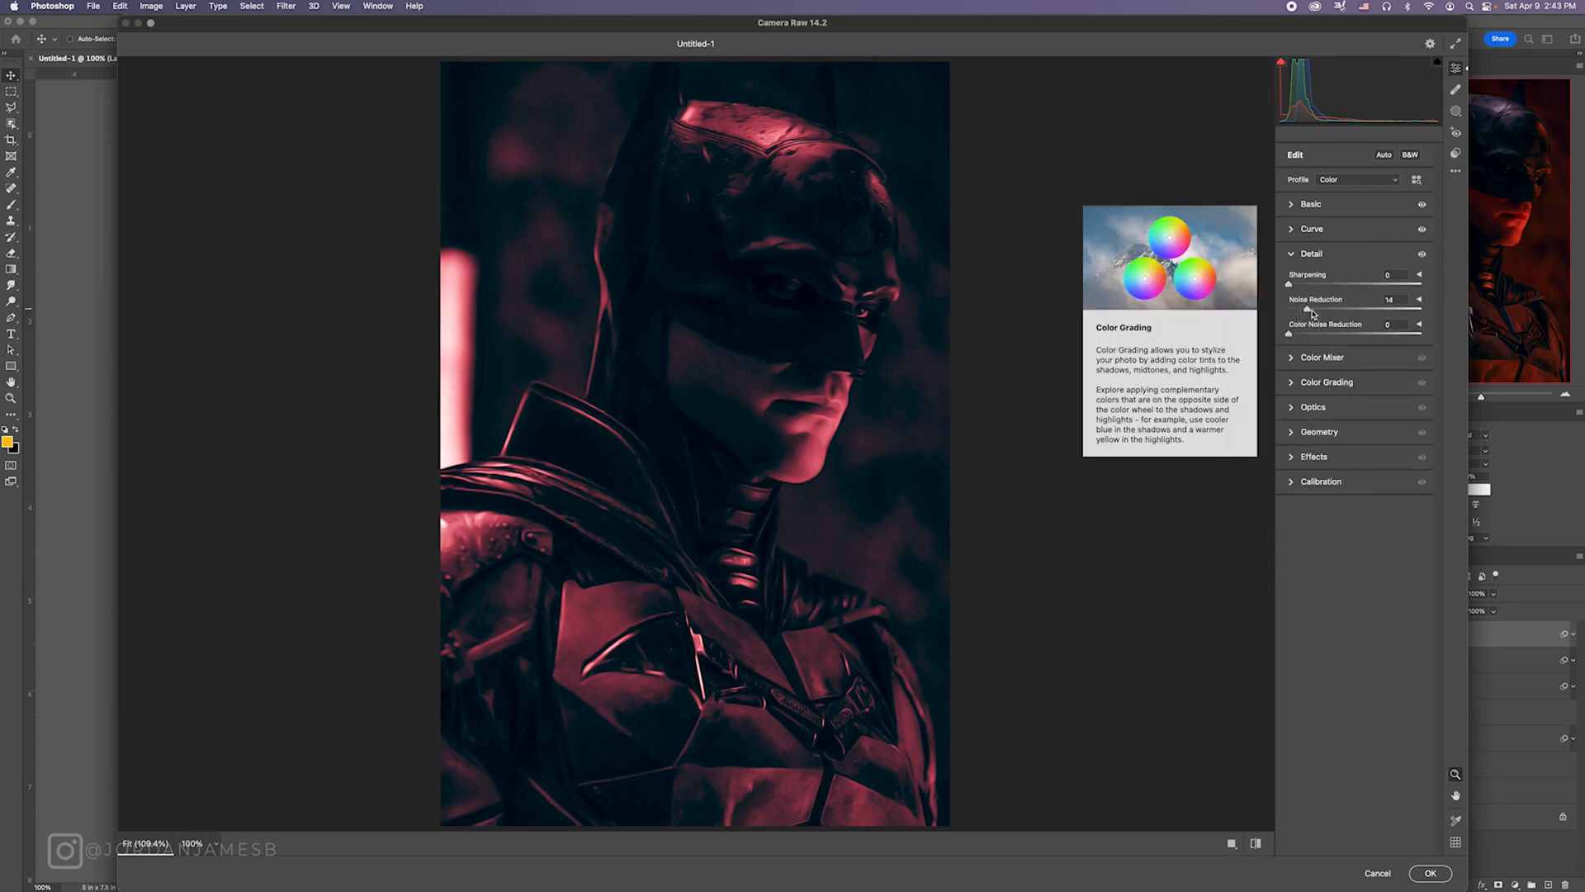
pyautogui.moveTo(1294, 312); pyautogui.dragTo(1379, 303)
pyautogui.click(1390, 299)
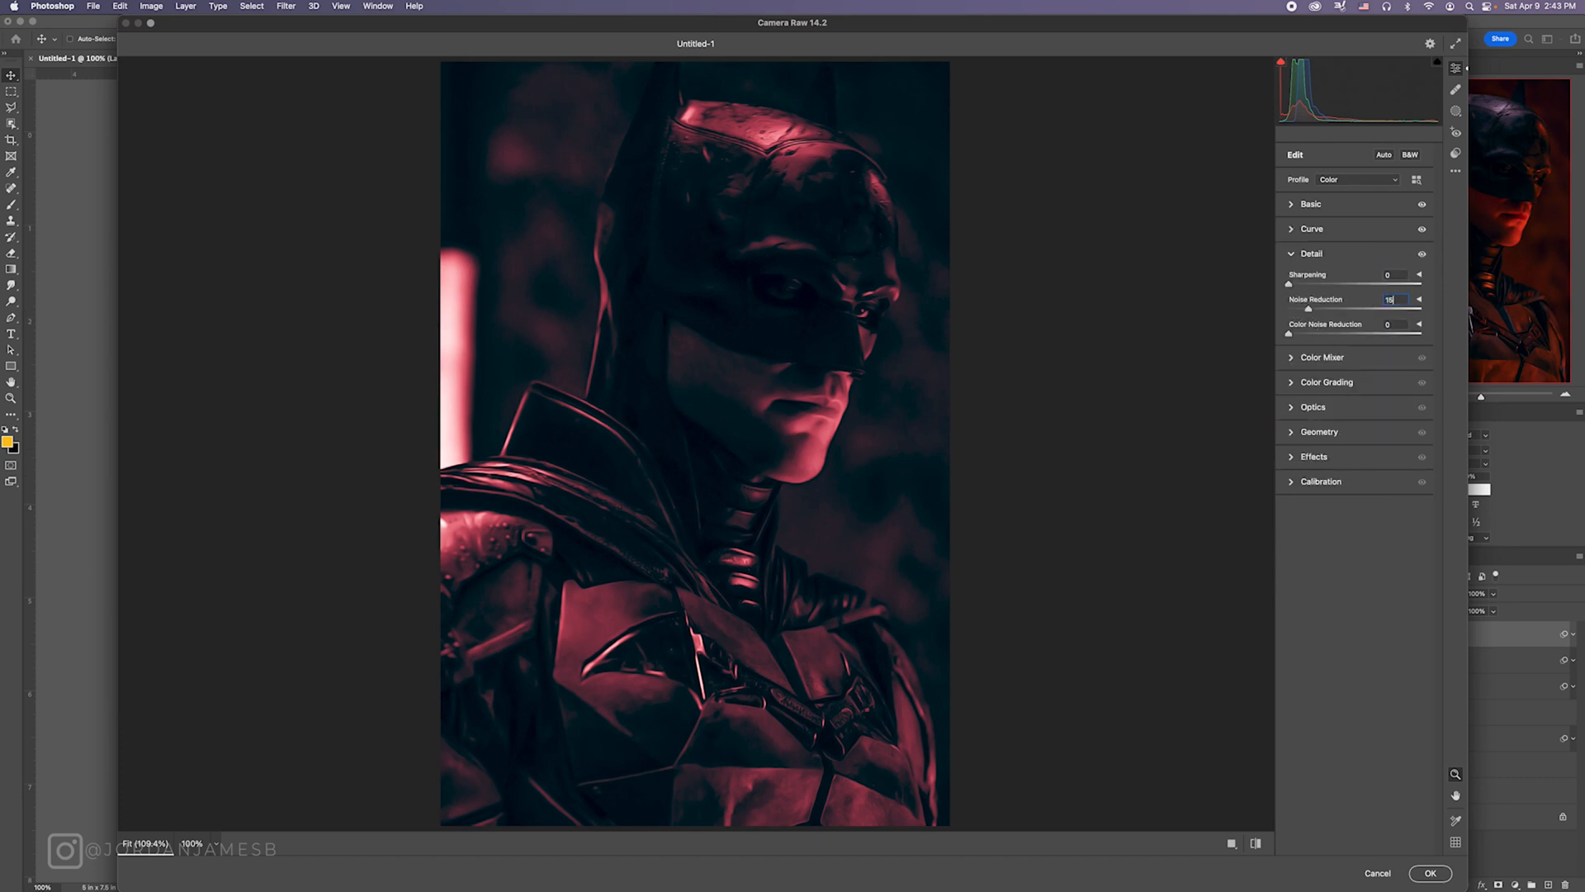
pyautogui.click(1434, 874)
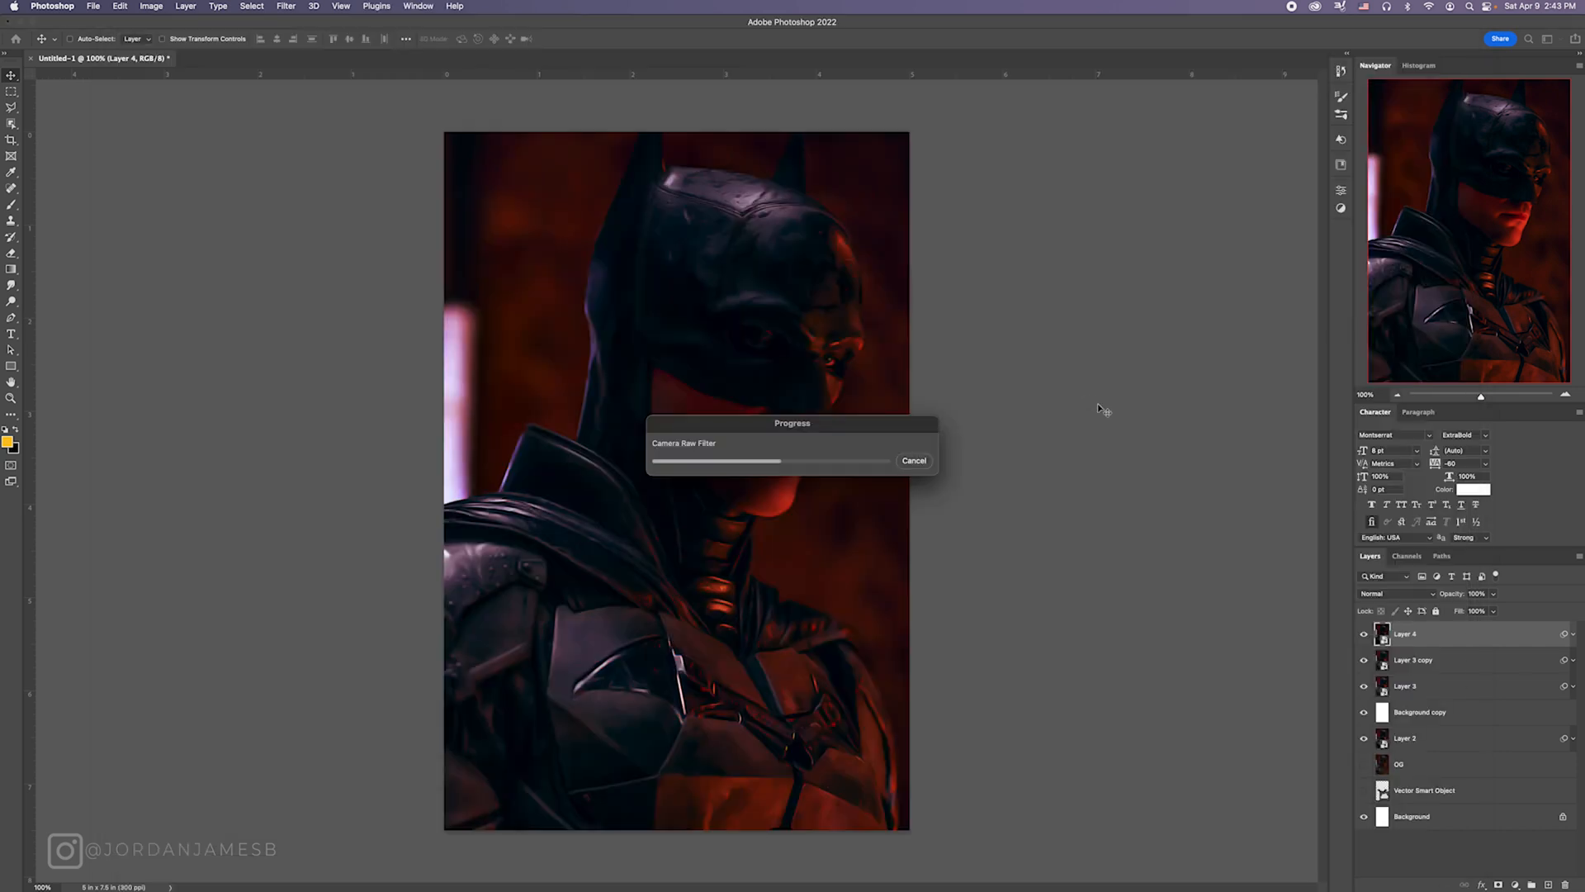
pyautogui.click(1574, 636)
# Step: Add a Color Balance adjustment layer above Layer 4 and set the midtones' Cyan-Red balance to +38
pyautogui.click(1516, 885)
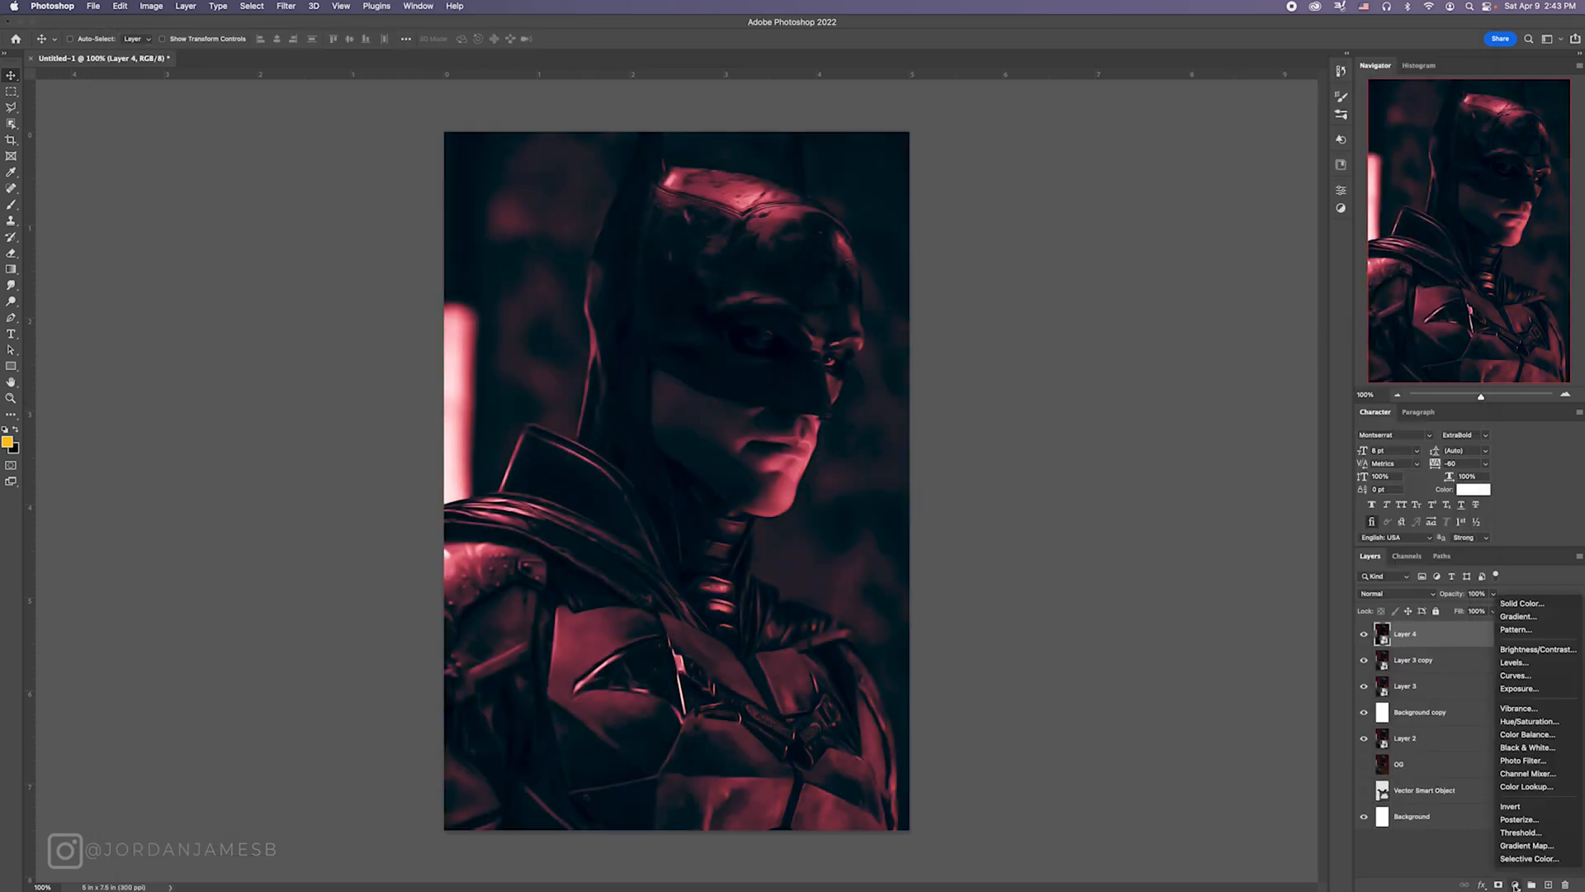
pyautogui.click(1517, 887)
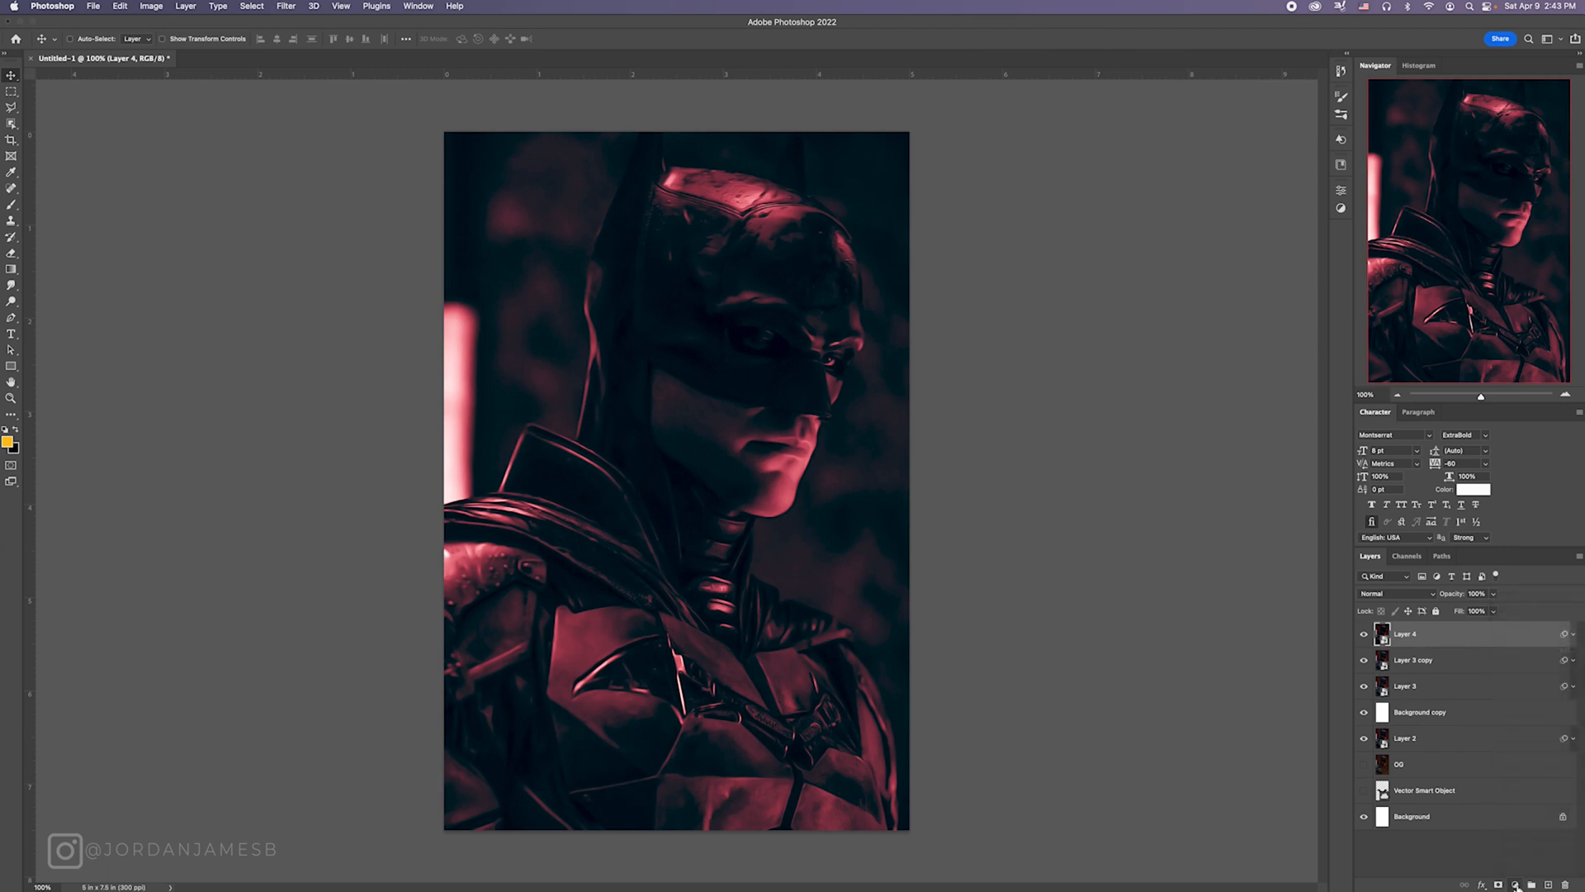
pyautogui.click(1518, 886)
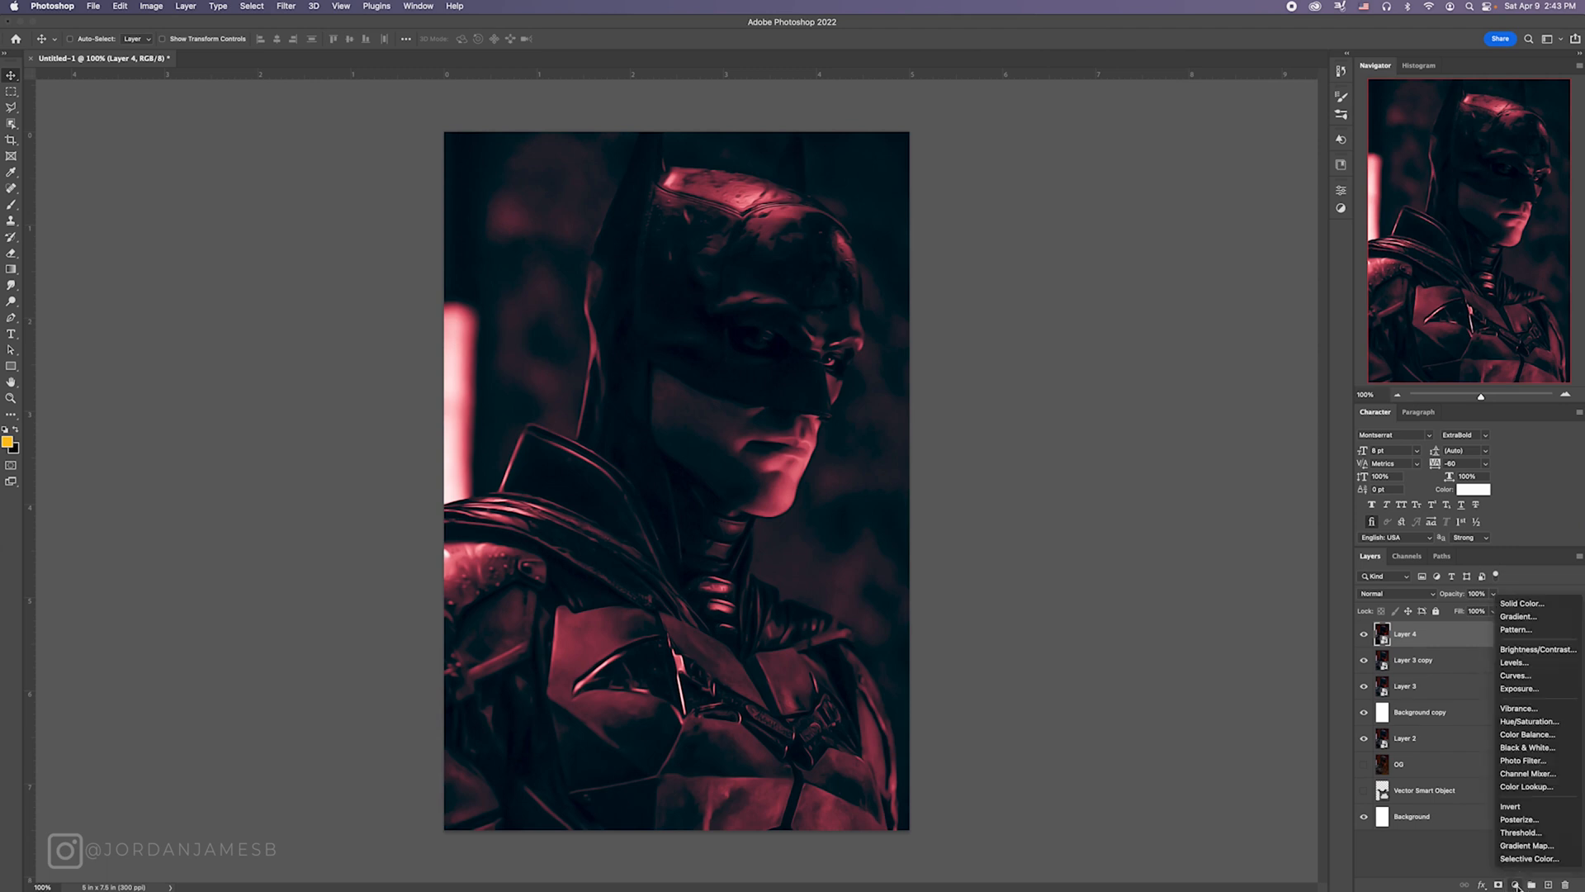
pyautogui.click(1537, 734)
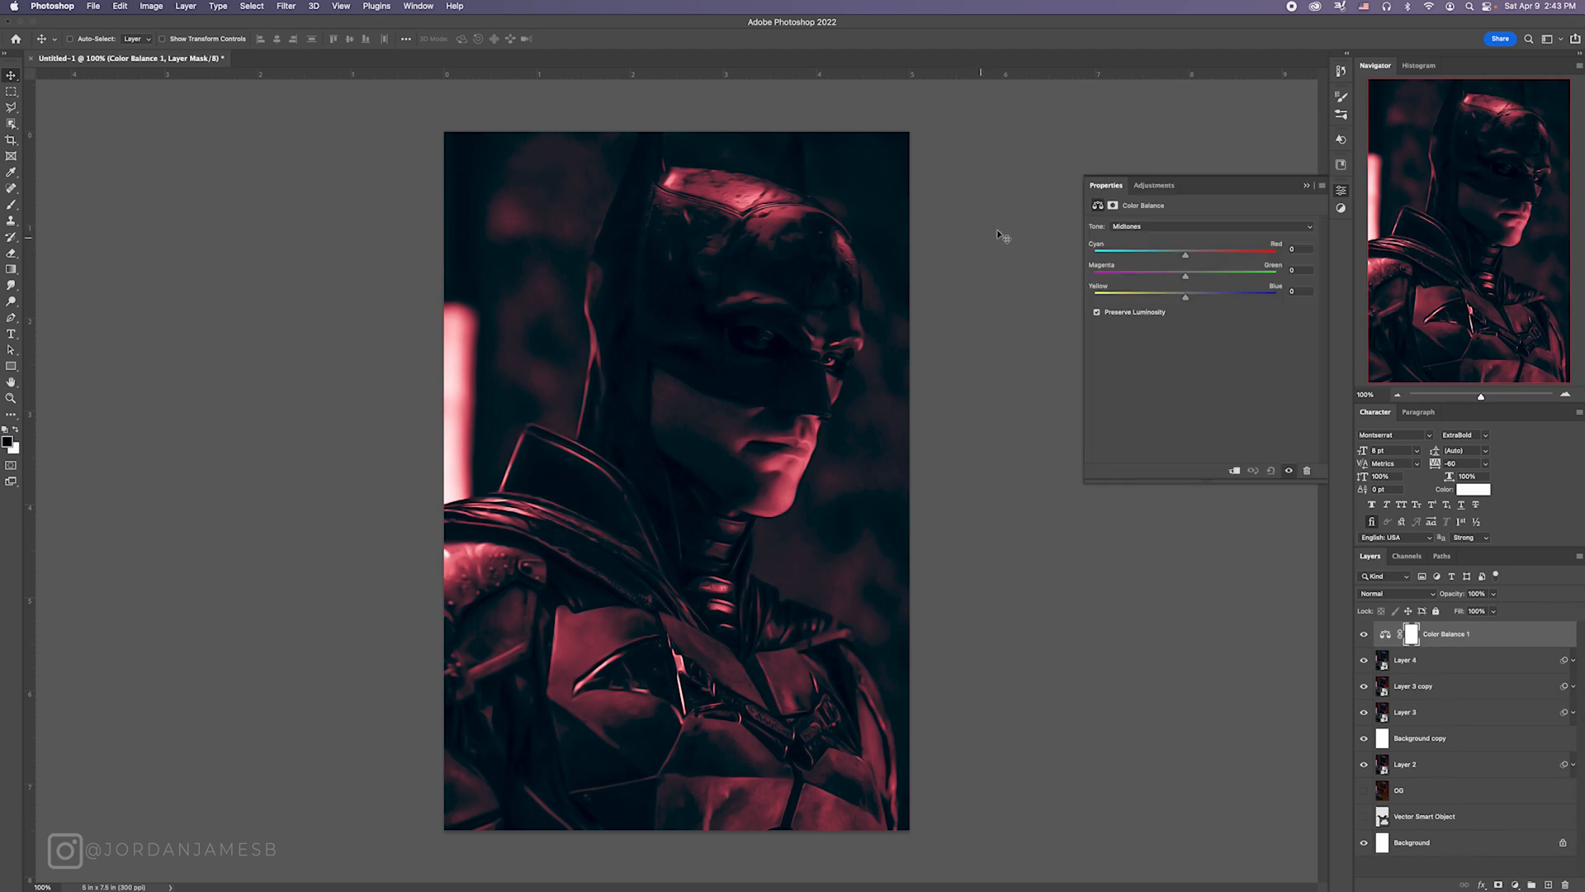
pyautogui.moveTo(1190, 257)
pyautogui.mouseDown()
pyautogui.moveTo(1223, 259)
pyautogui.moveTo(1171, 276)
pyautogui.mouseUp()
# Step: Set the Color Balance shadows to Cyan-Red +20 and Magenta-Green -15, keeping the midtones' Magenta-Green balance near 0
pyautogui.click(1159, 227)
pyautogui.click(1202, 239)
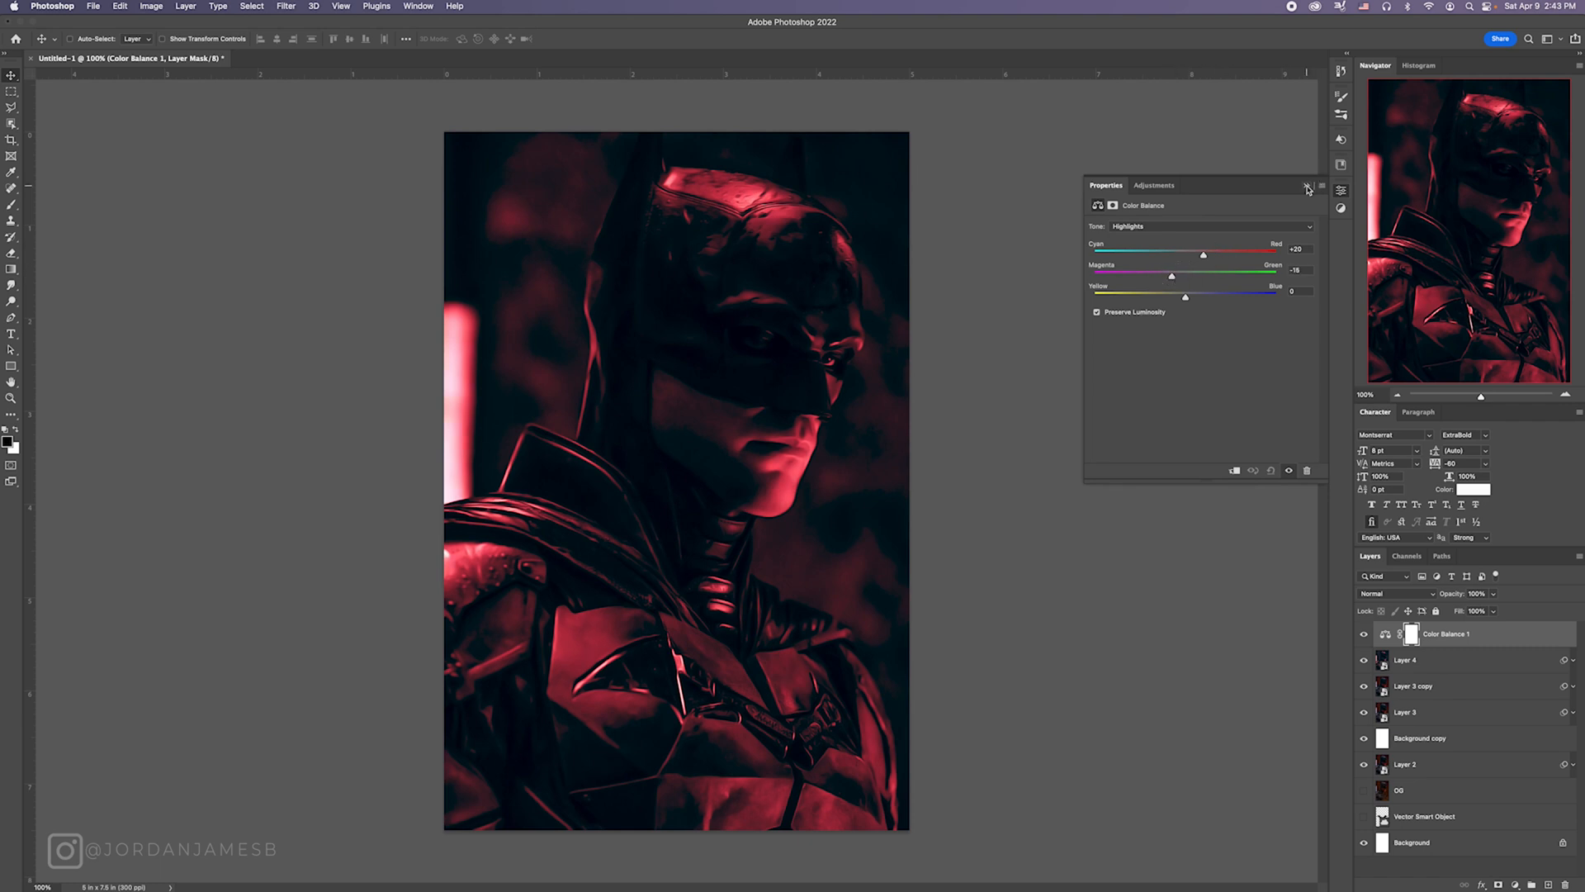
pyautogui.click(1243, 226)
pyautogui.click(1214, 203)
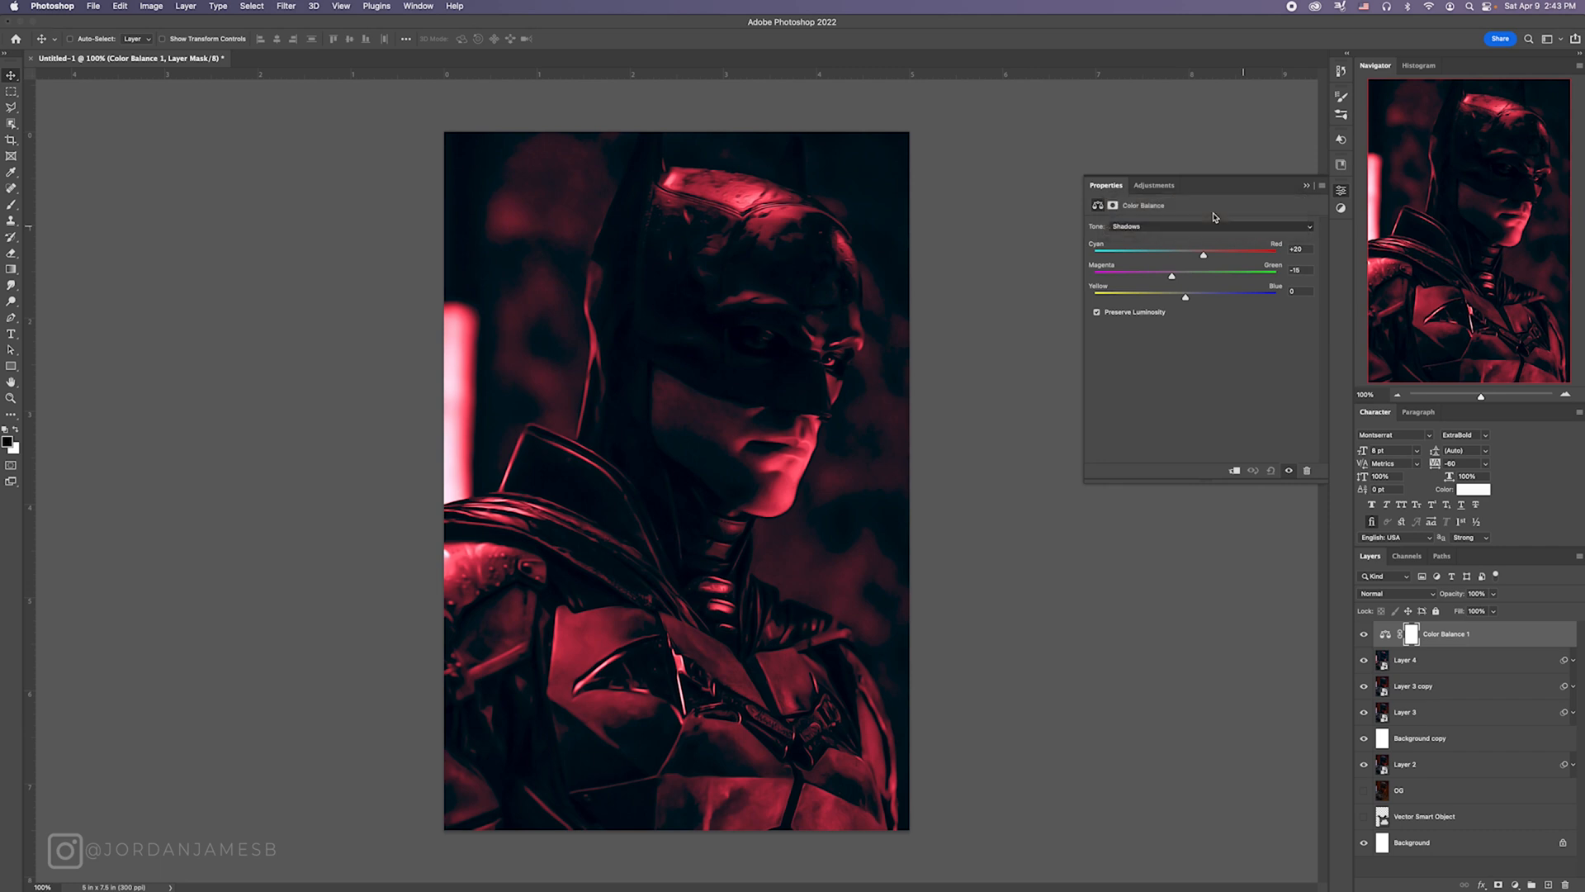
pyautogui.click(1214, 225)
pyautogui.click(1206, 237)
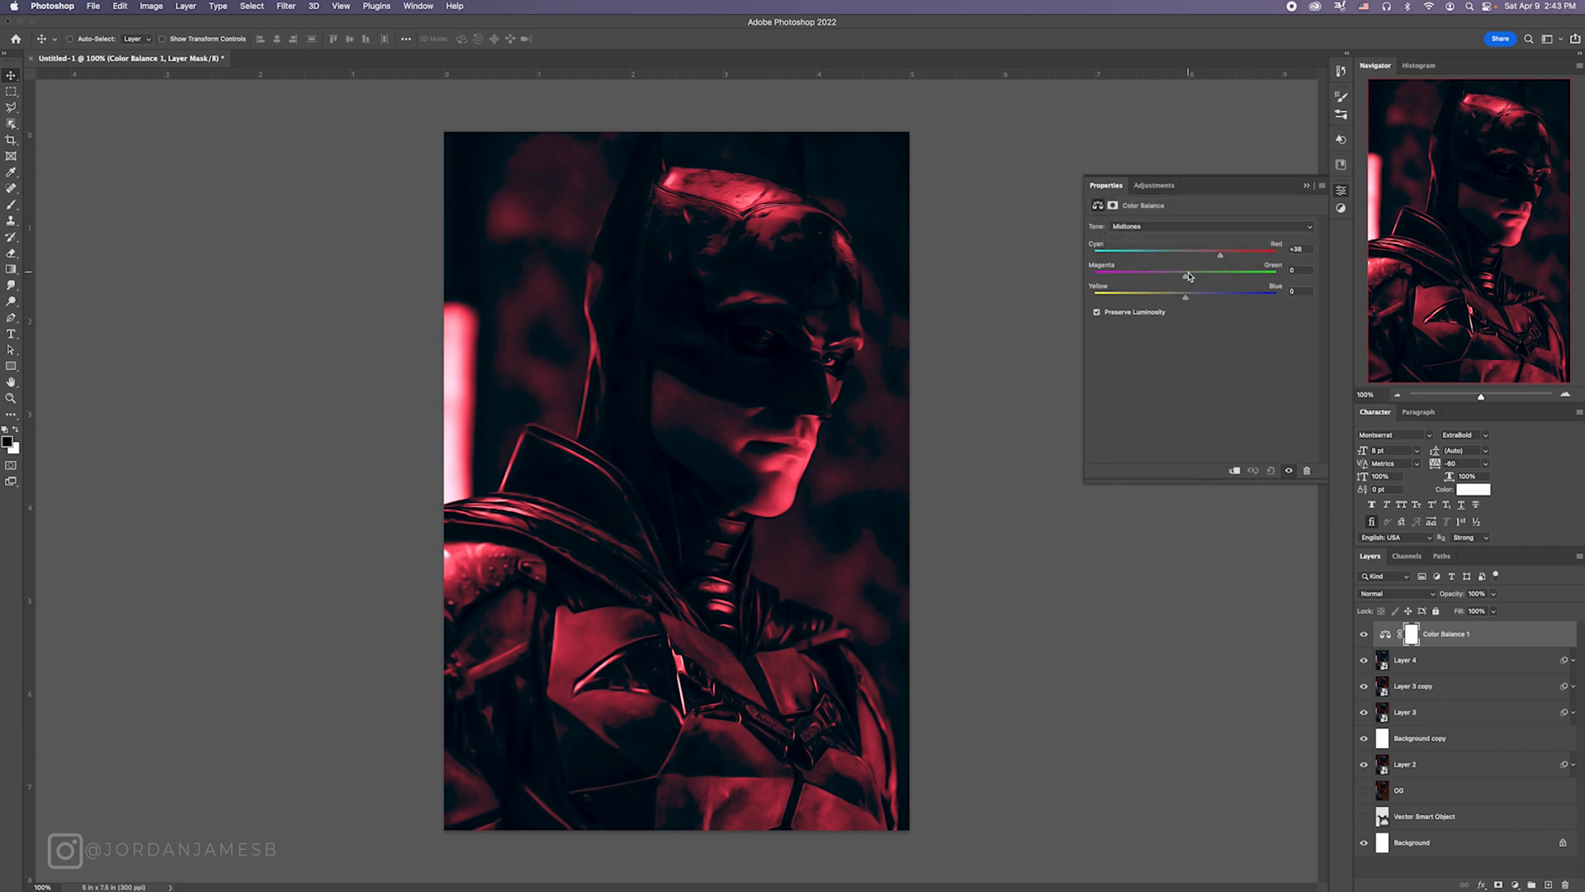
pyautogui.moveTo(1189, 276); pyautogui.dragTo(1184, 275)
pyautogui.click(1308, 186)
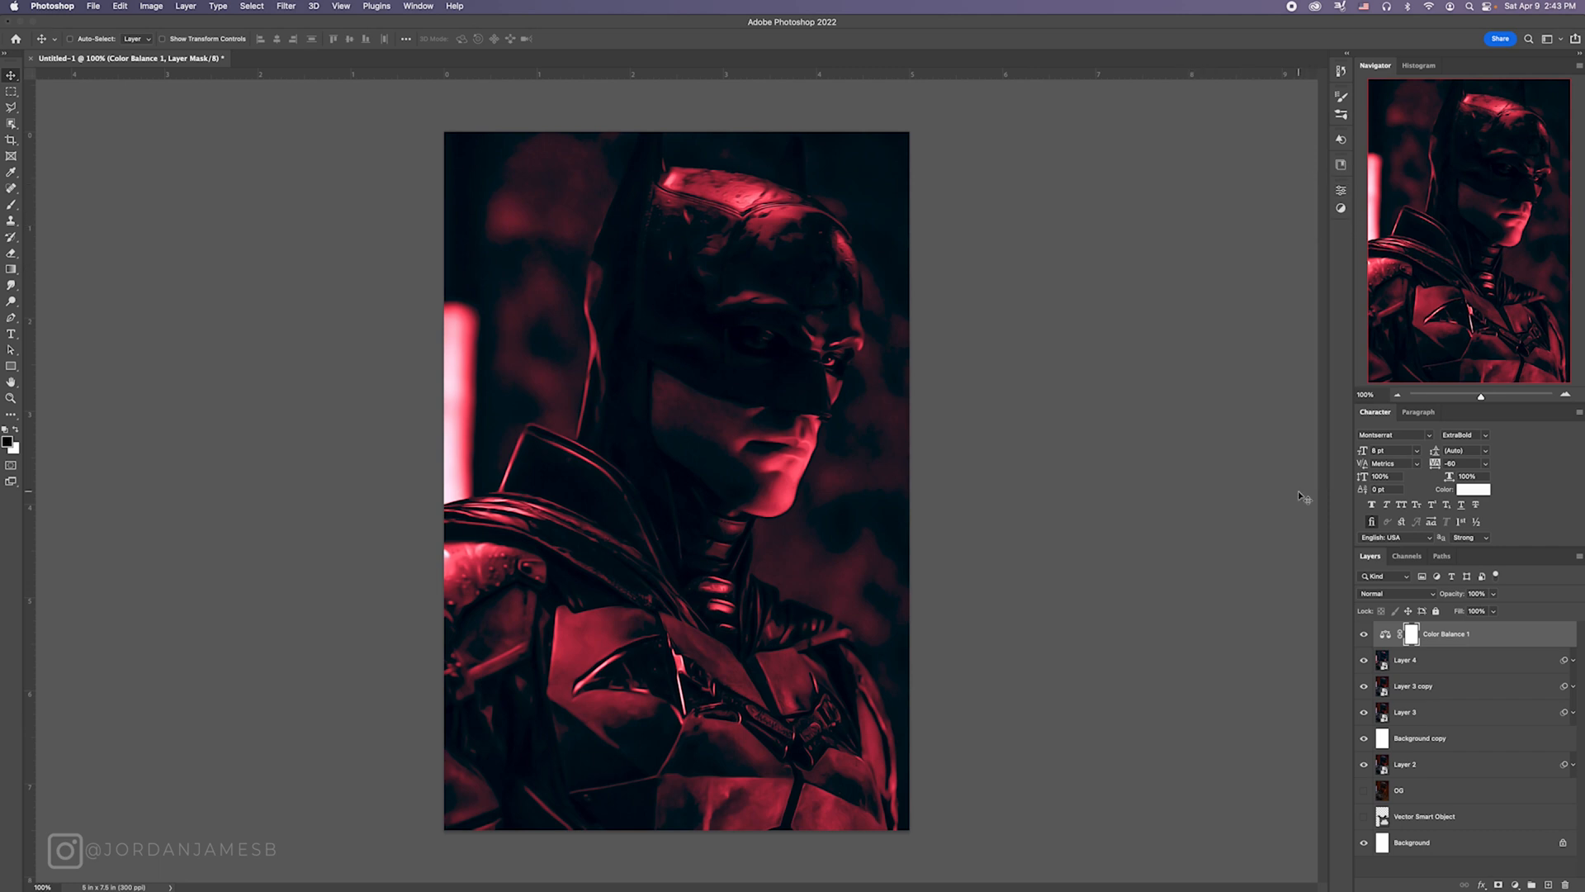
# Step: Add a Vibrance adjustment layer above Color Balance 1 and raise its Vibrance and Saturation slightly
pyautogui.click(1523, 885)
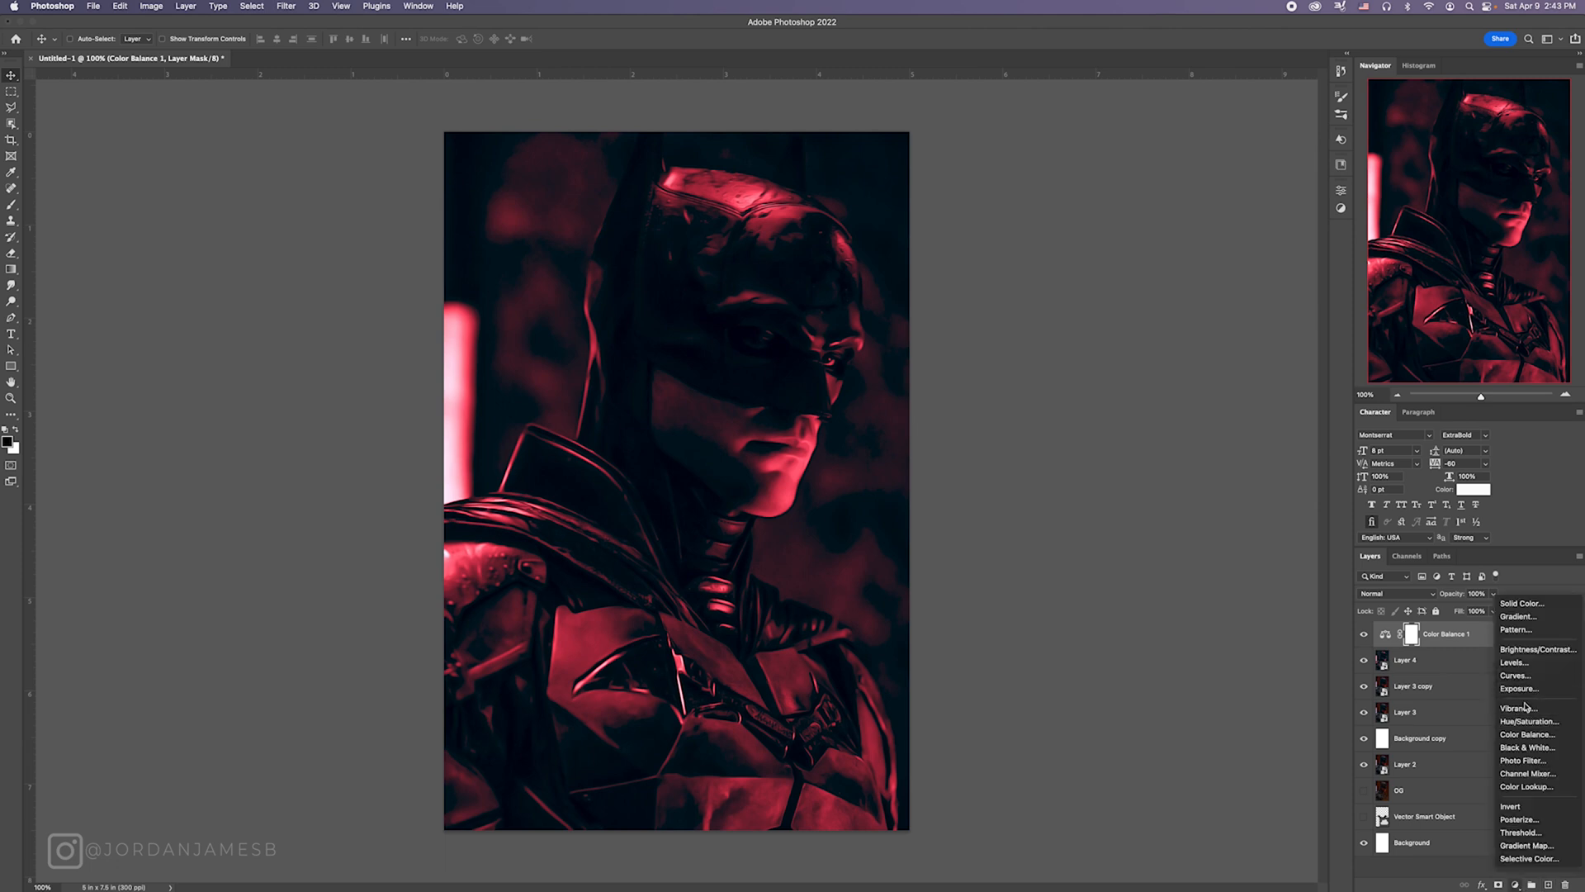
pyautogui.click(1074, 200)
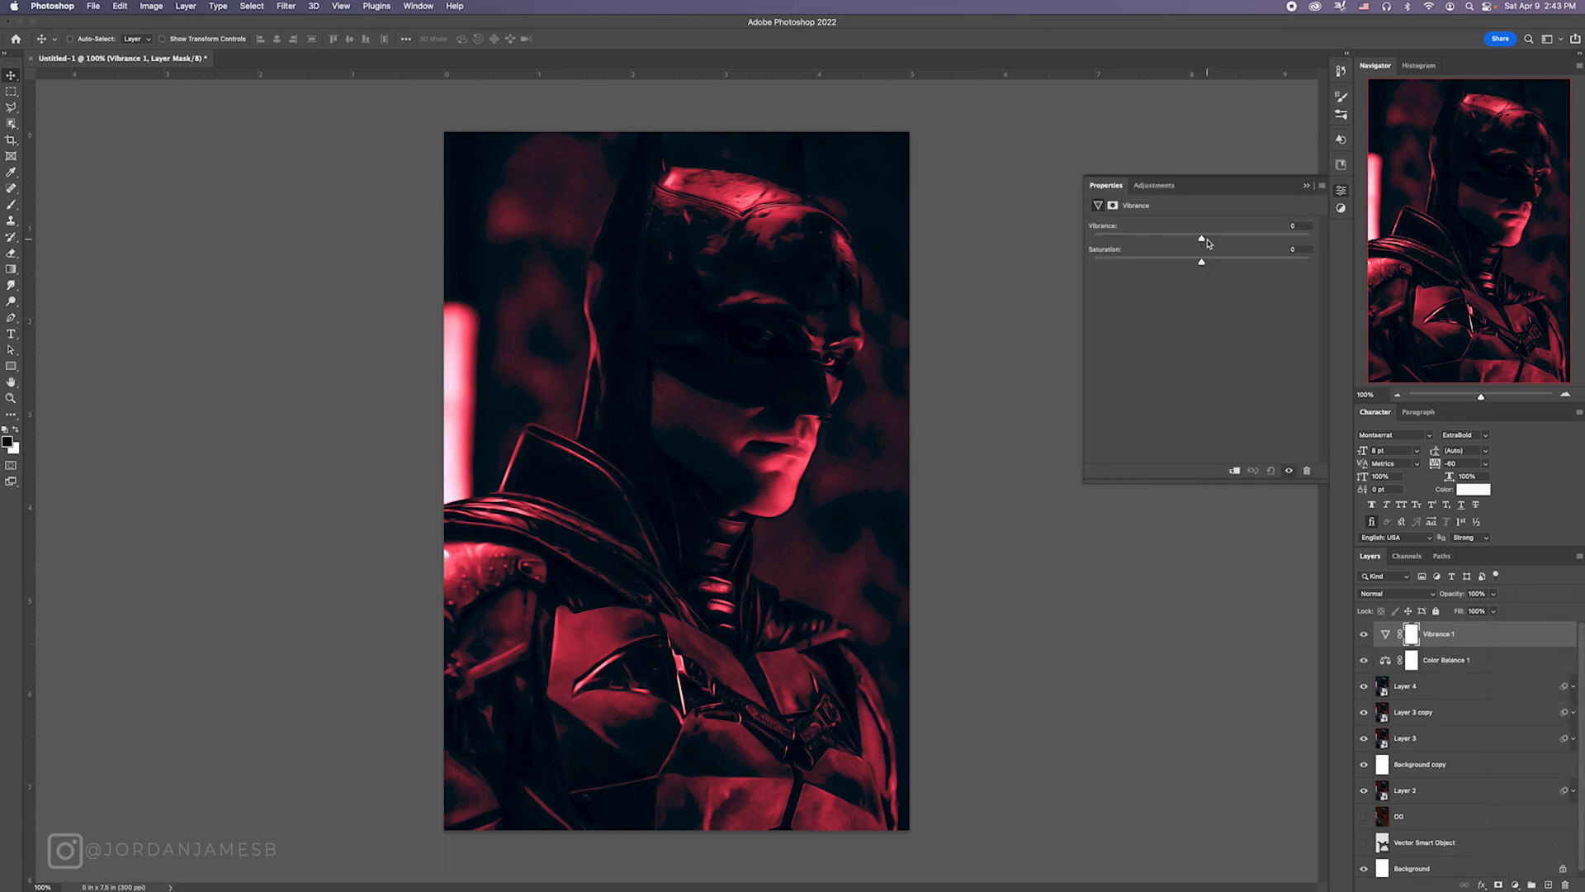
pyautogui.moveTo(1203, 239); pyautogui.dragTo(1215, 262)
pyautogui.click(1306, 186)
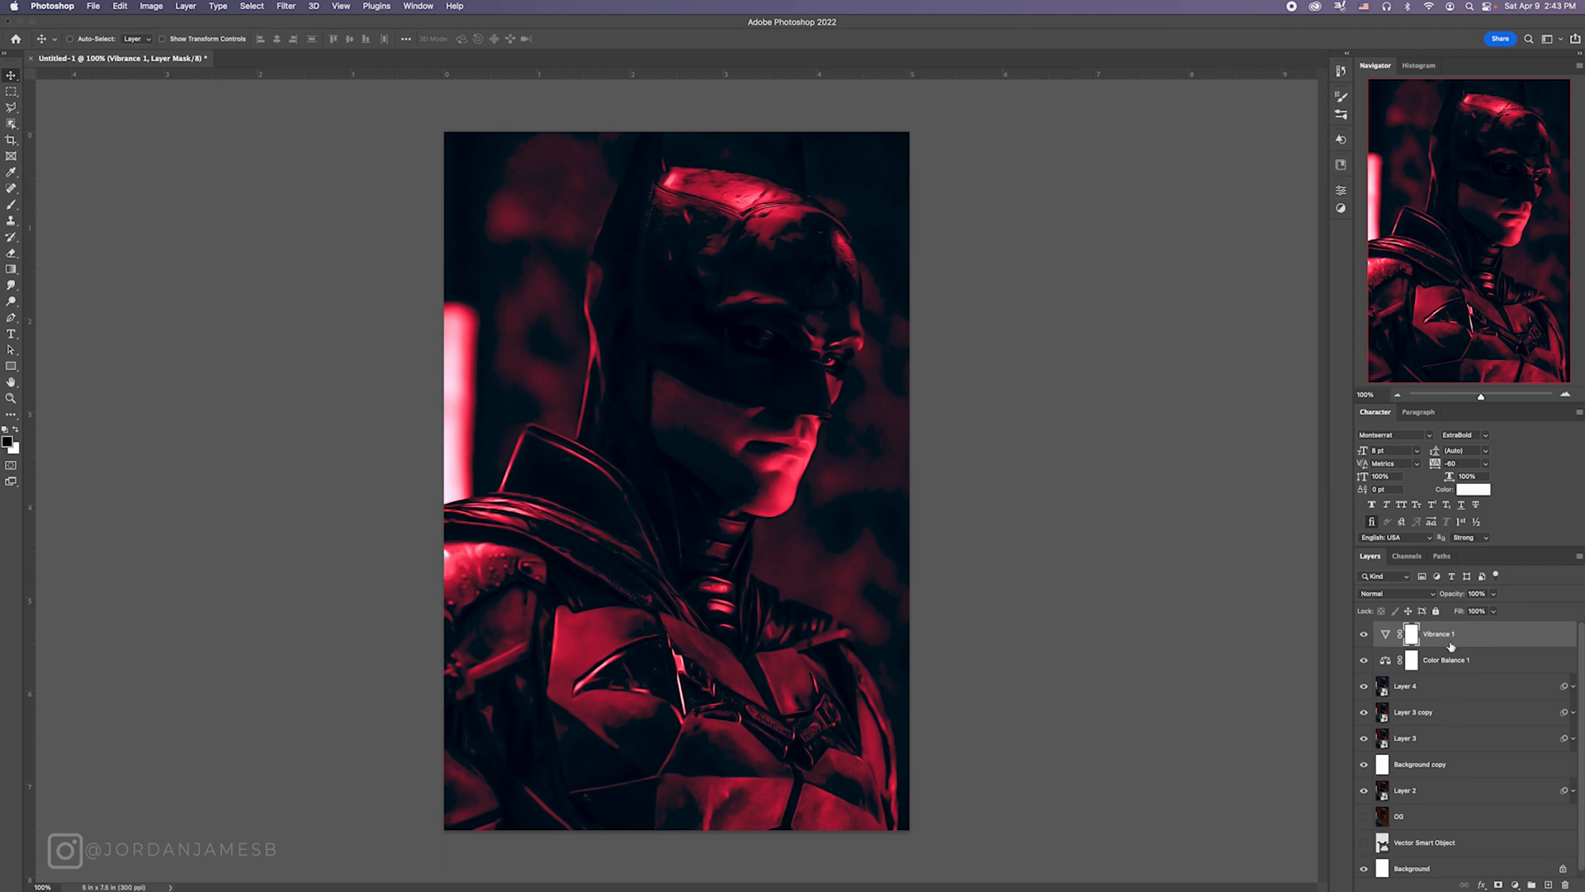
# Step: Add an Exposure adjustment layer with Exposure +0.40, Offset 0.007 and Gamma Correction 1.00
pyautogui.click(1515, 884)
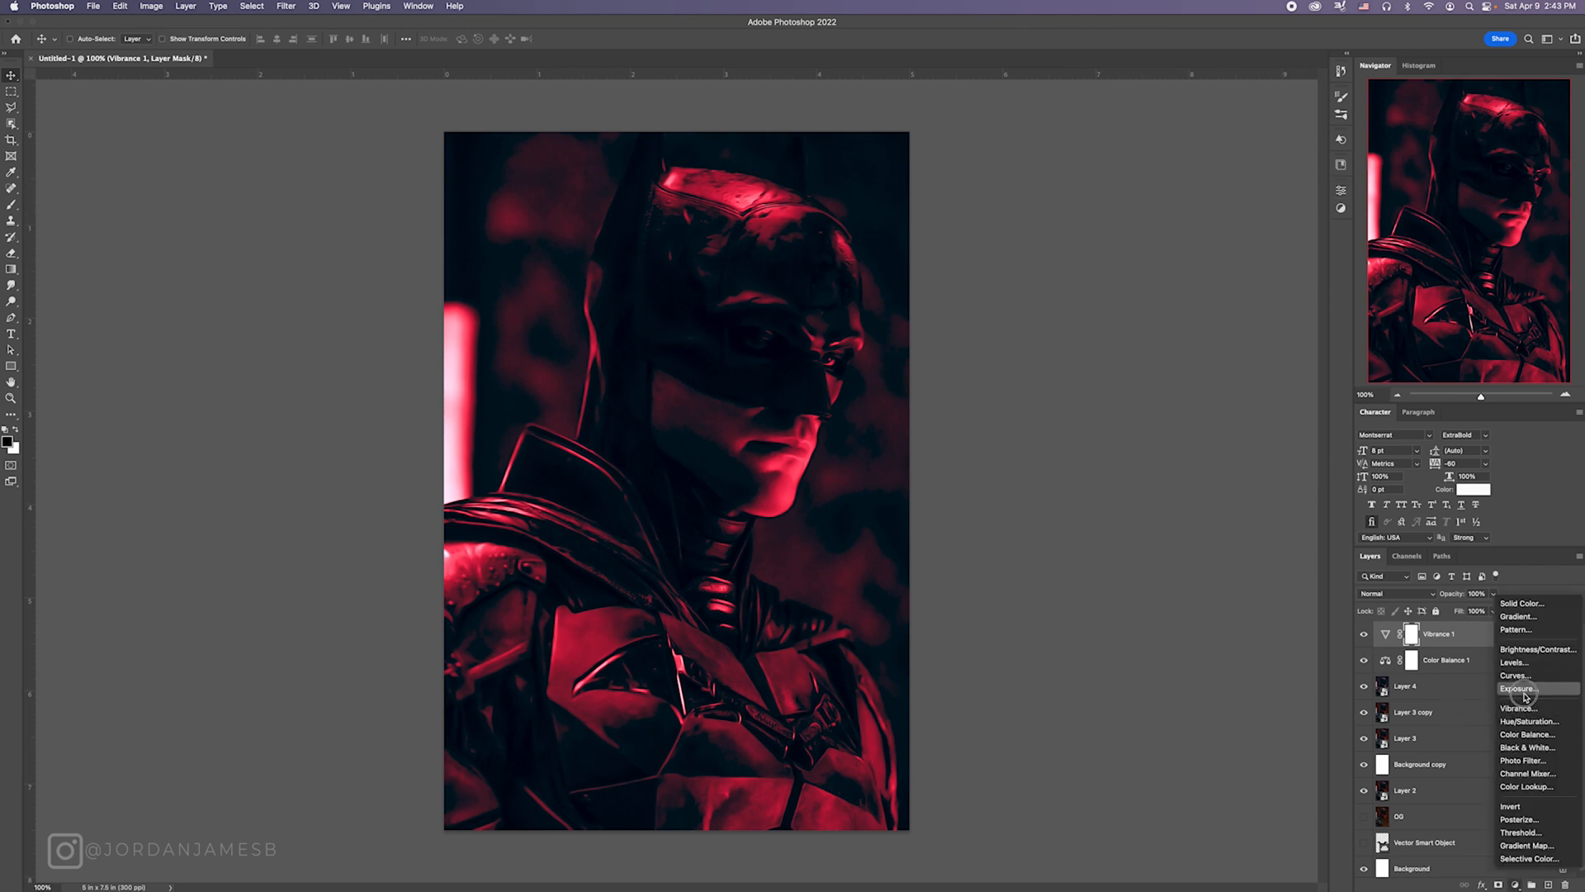
pyautogui.click(1331, 477)
pyautogui.moveTo(1202, 257); pyautogui.dragTo(1203, 305)
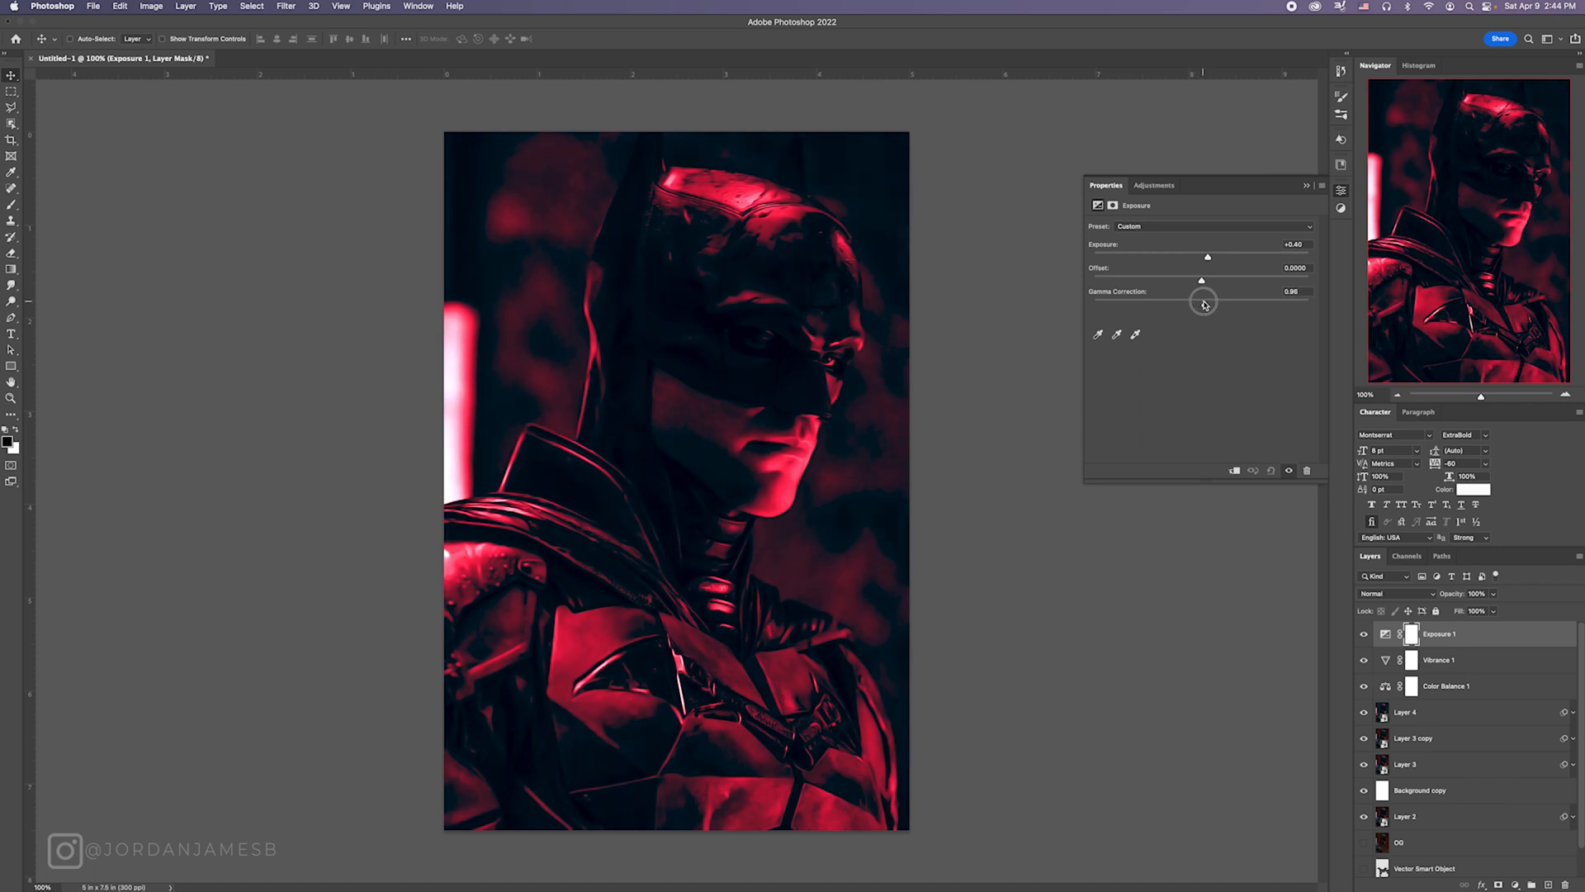
pyautogui.click(1301, 268)
pyautogui.write('8')
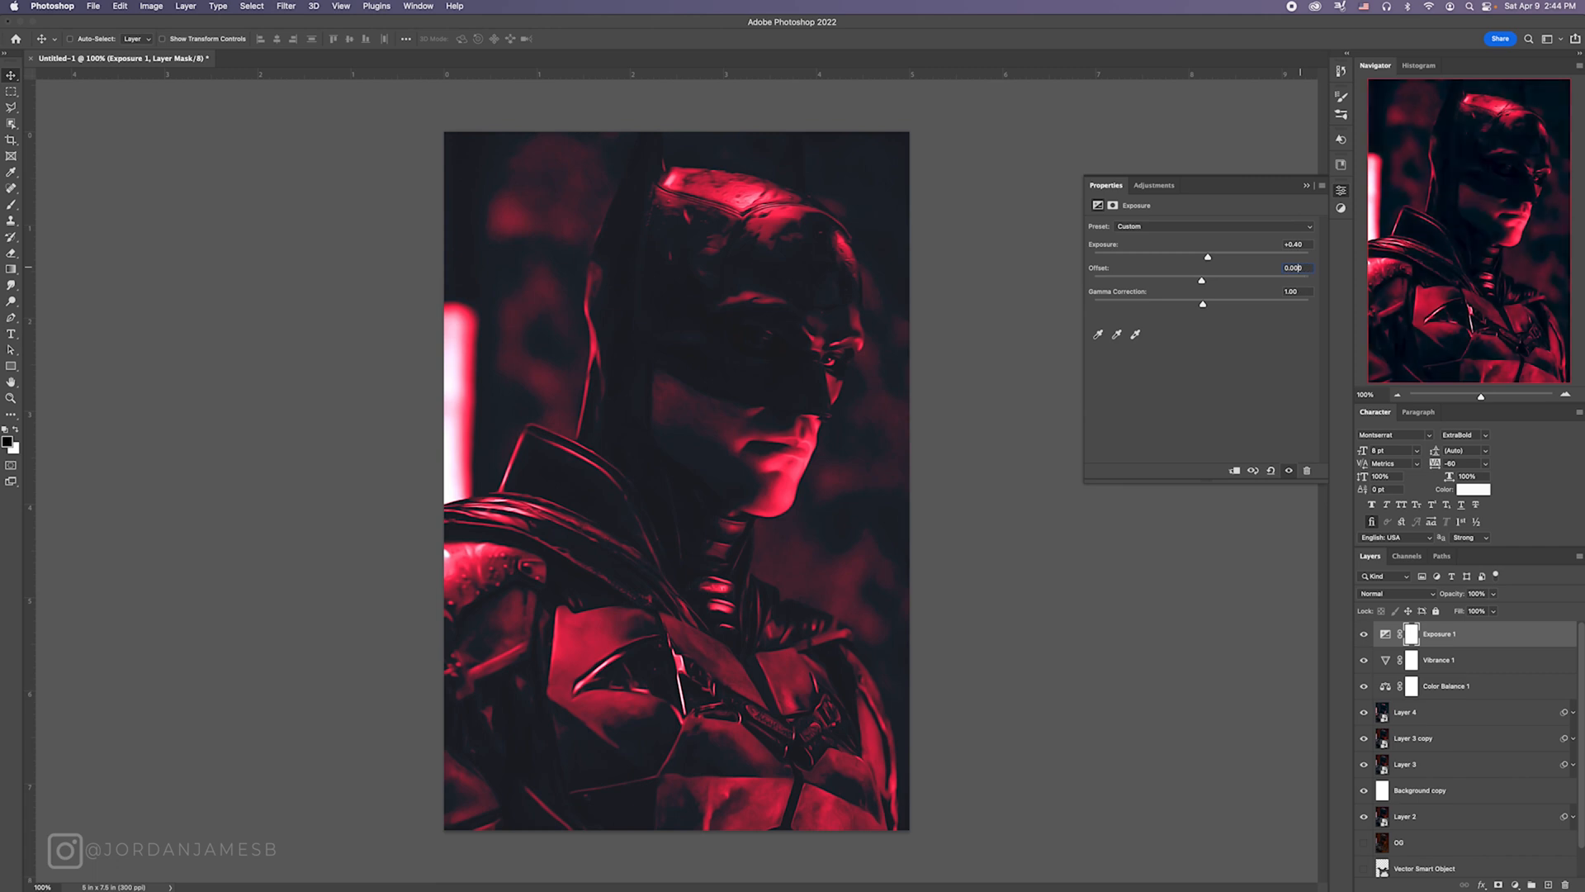
pyautogui.write('0.007')
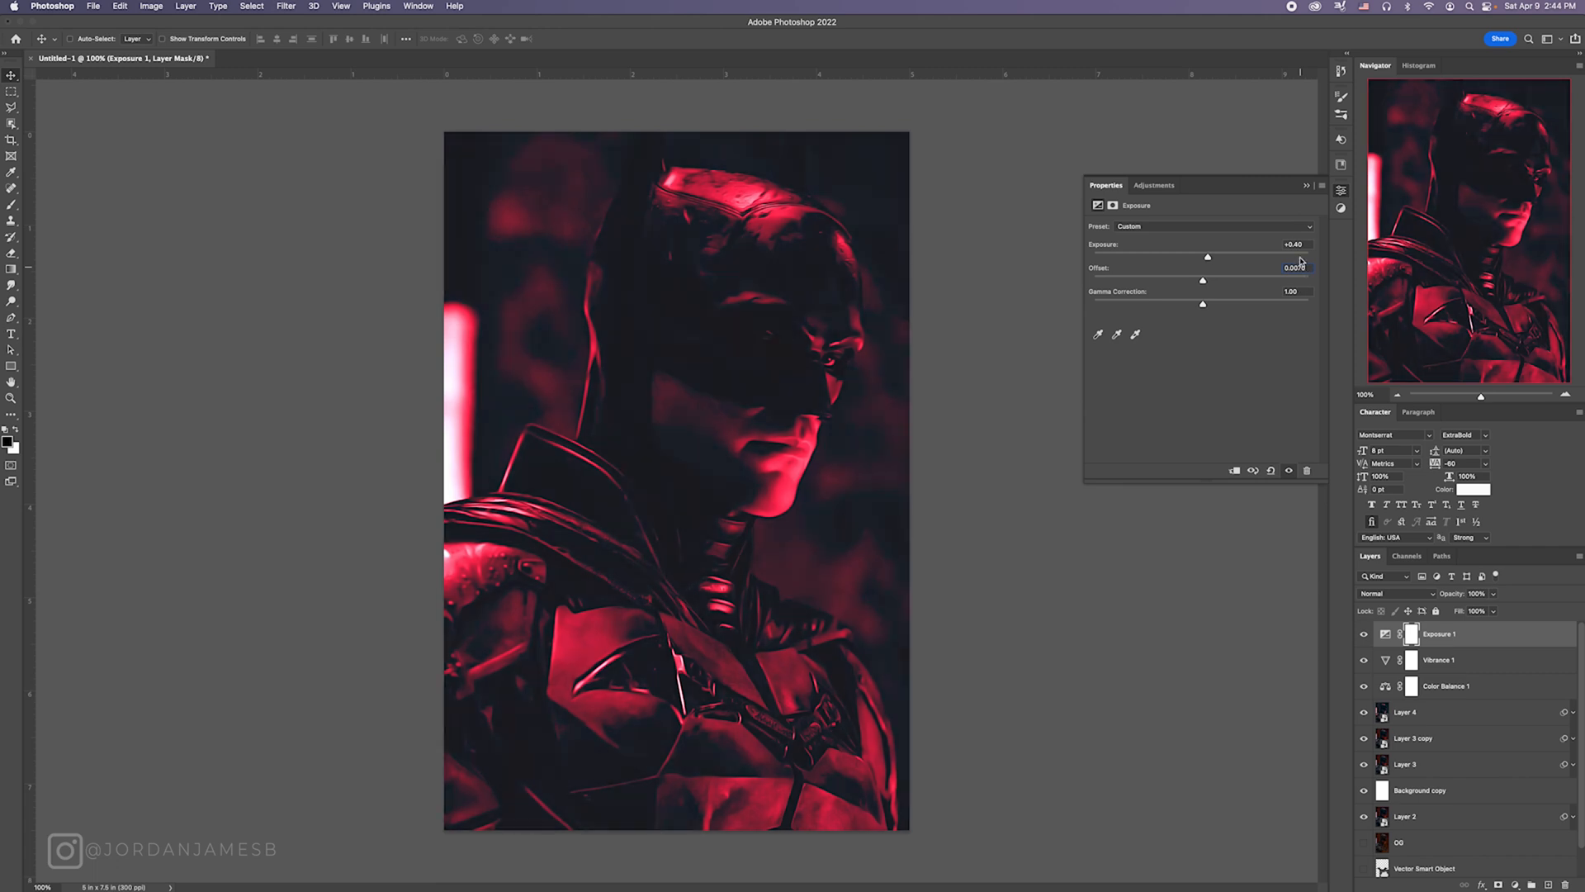
pyautogui.click(1306, 186)
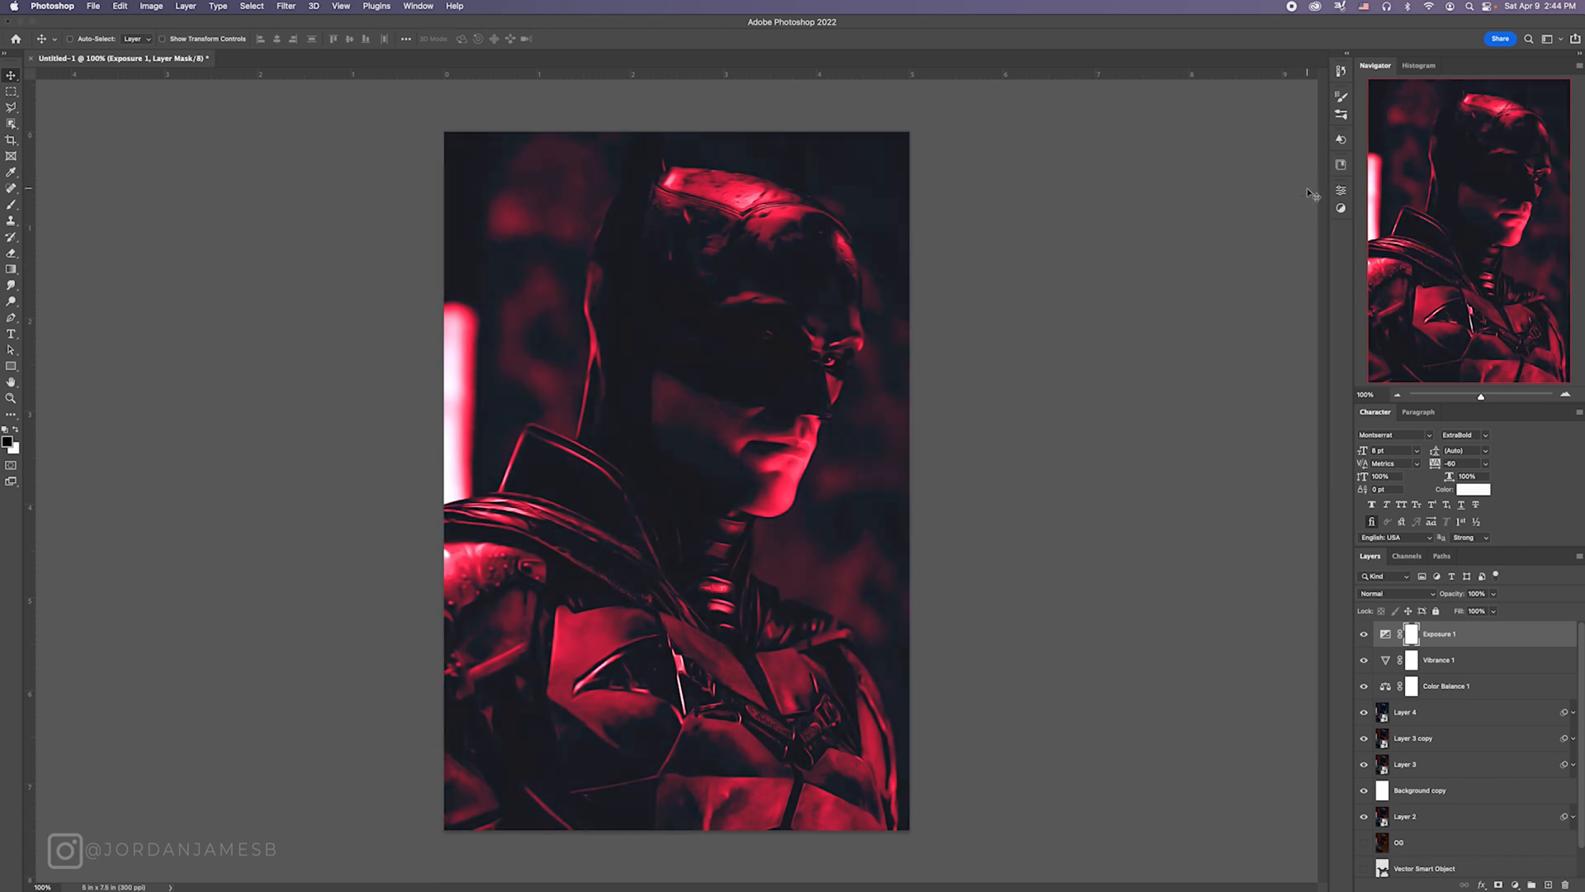
# Step: Reopen Layer 4's Camera Raw Filter and raise the blue point curve's black point to add blue to the shadows
pyautogui.click(1427, 715)
pyautogui.click(1573, 712)
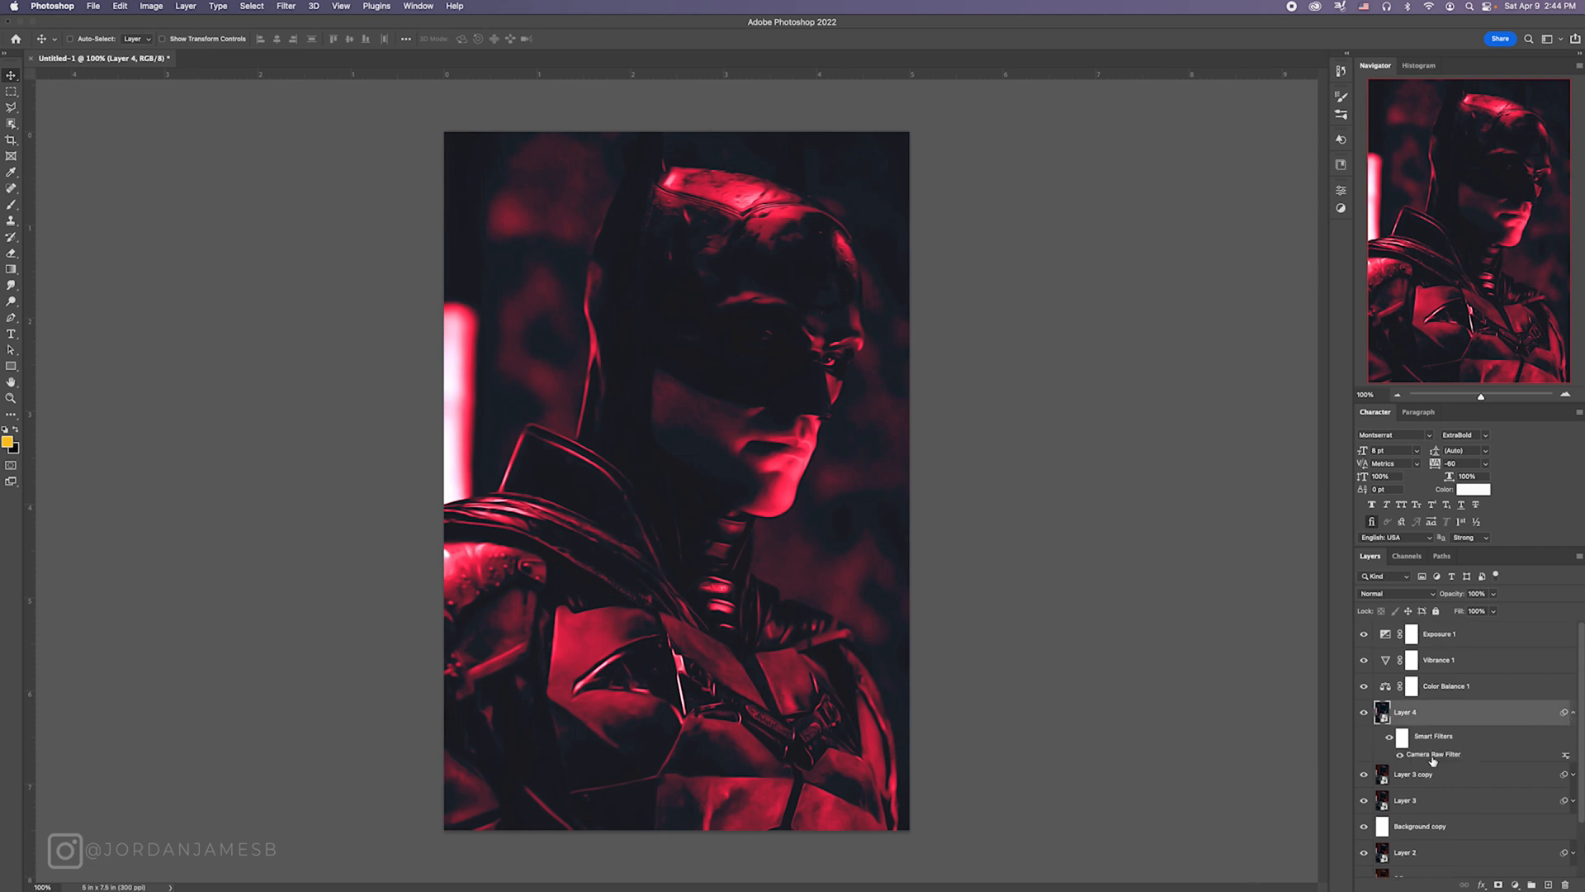
pyautogui.doubleClick(1433, 754)
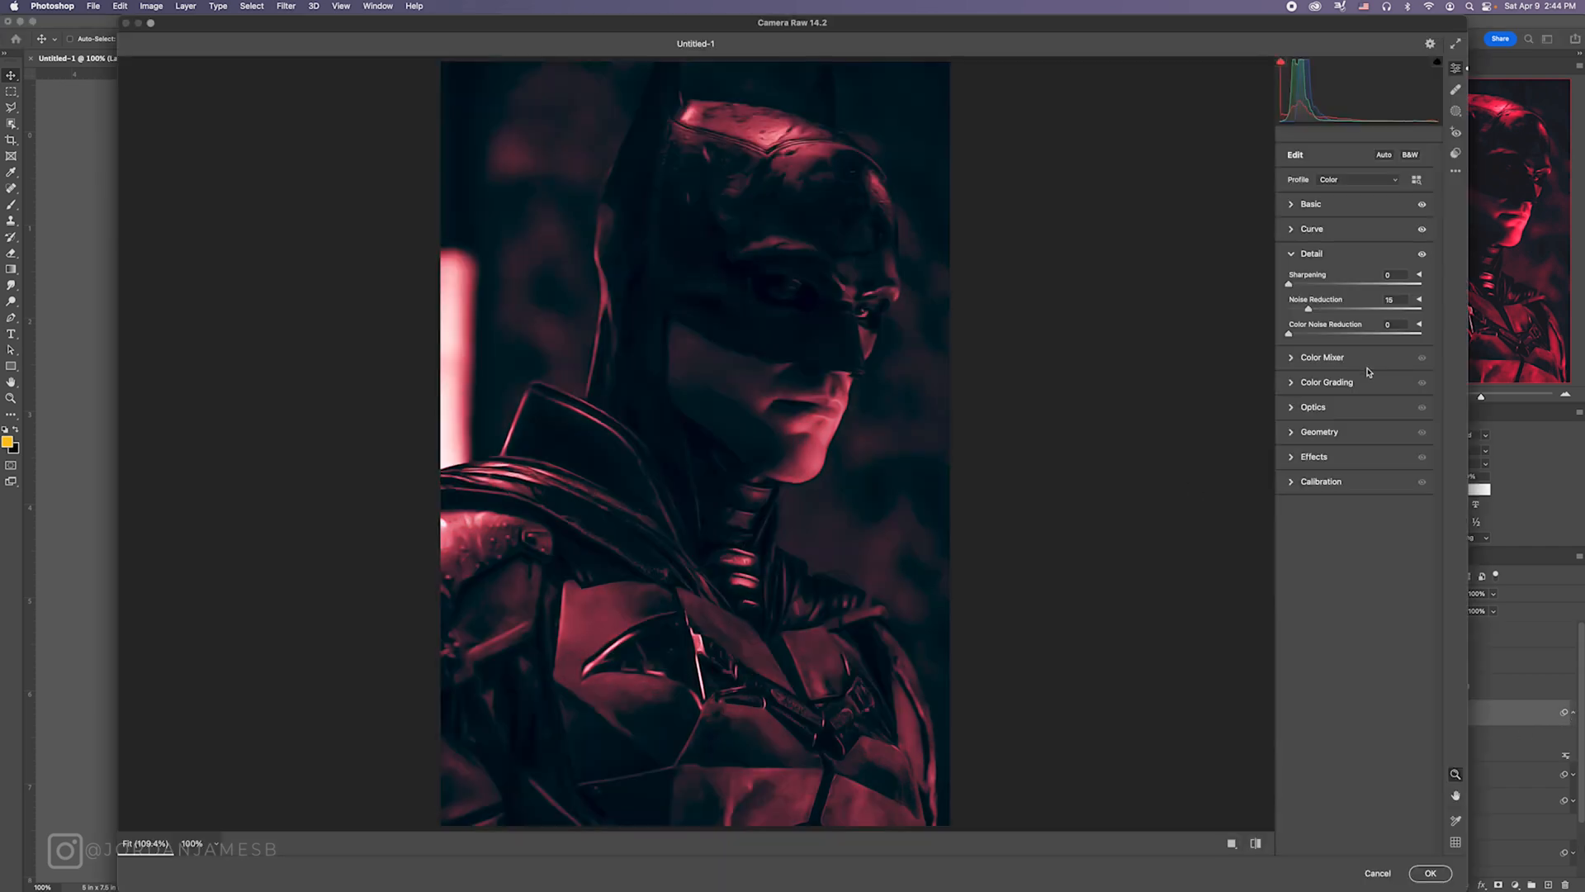
pyautogui.click(1293, 231)
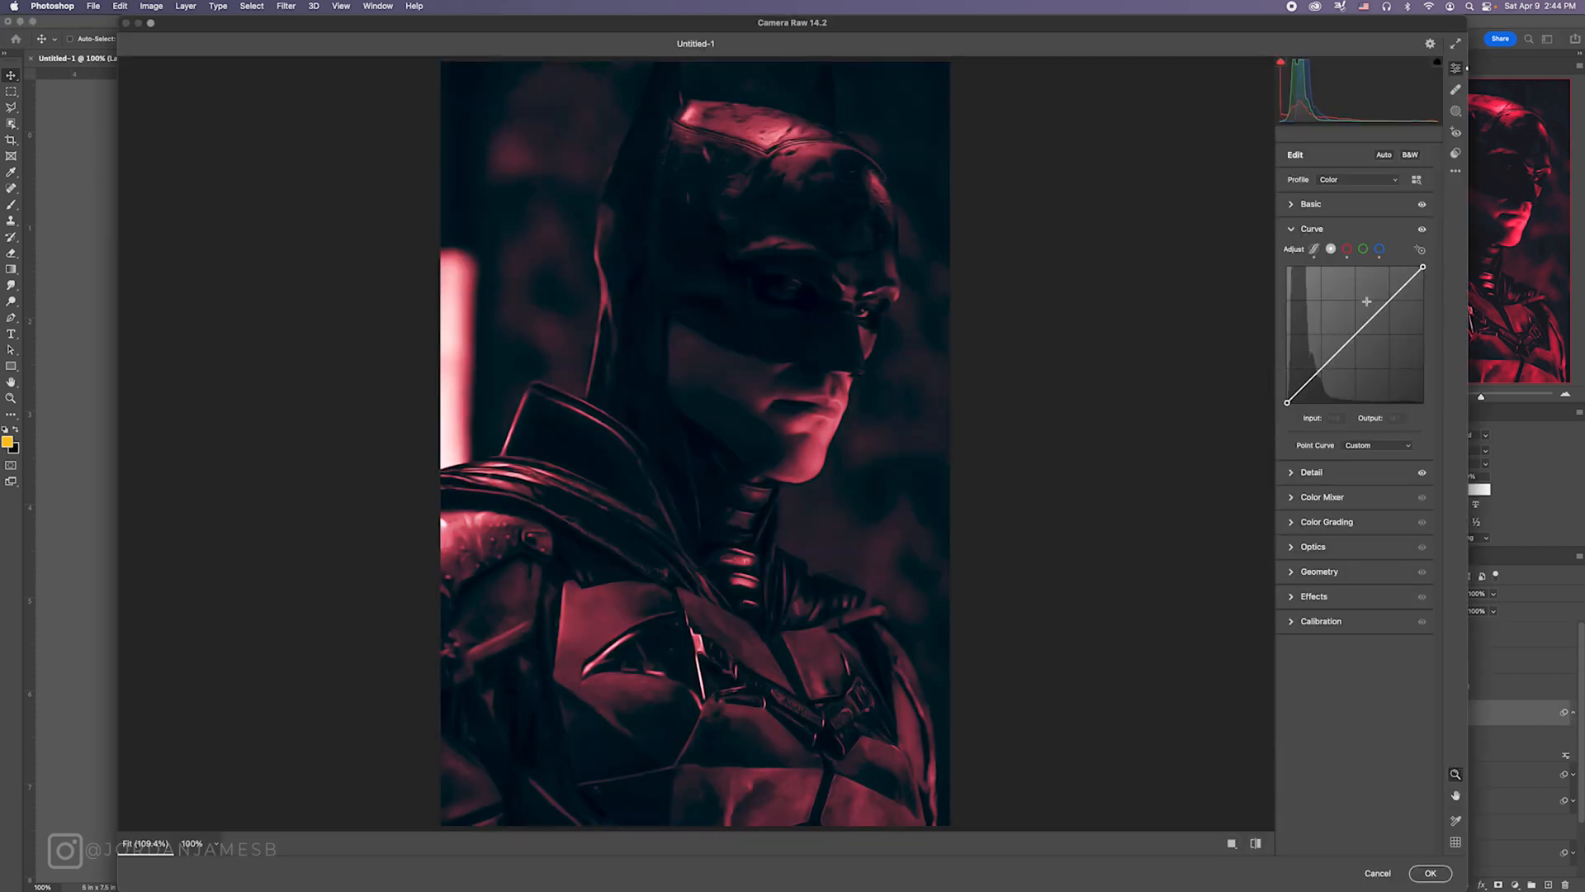
pyautogui.click(1379, 249)
pyautogui.moveTo(1287, 393)
pyautogui.mouseDown()
pyautogui.moveTo(1289, 367)
pyautogui.moveTo(1302, 402)
pyautogui.mouseUp()
# Step: Shift the red point curve's black point further inward and set its upper point to about Input 154, Output 213
pyautogui.click(1347, 248)
pyautogui.moveTo(1372, 293); pyautogui.dragTo(1369, 289)
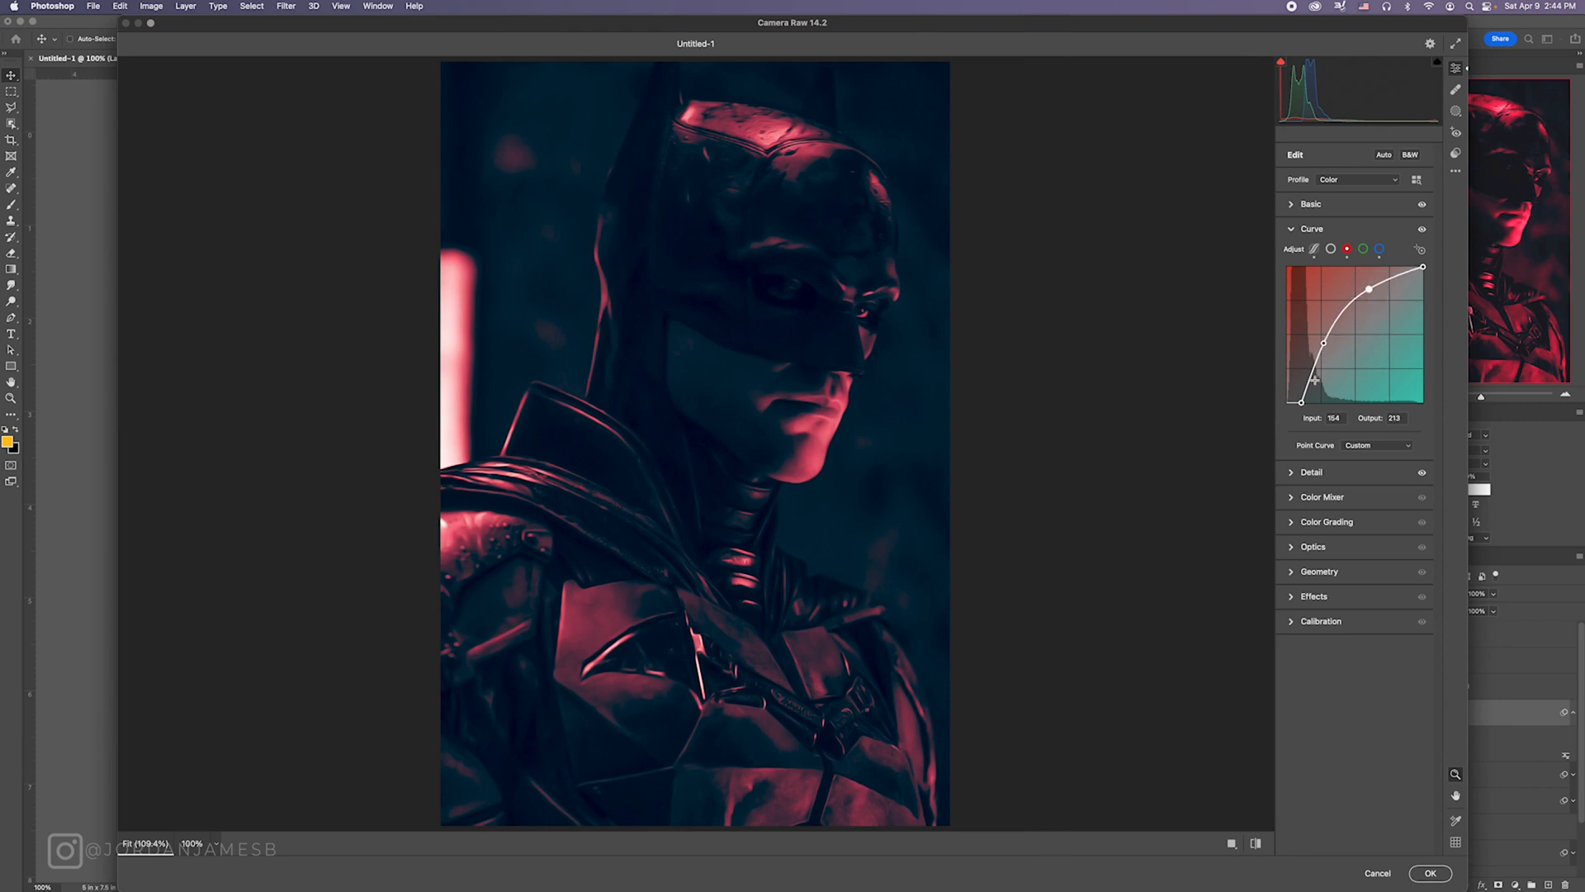
pyautogui.moveTo(1324, 343); pyautogui.dragTo(1325, 344)
# Step: Anchor the green point curve at Input 127, Output 127 and apply the revised Camera Raw Filter
pyautogui.moveTo(1372, 291); pyautogui.dragTo(1355, 333)
pyautogui.click(1363, 249)
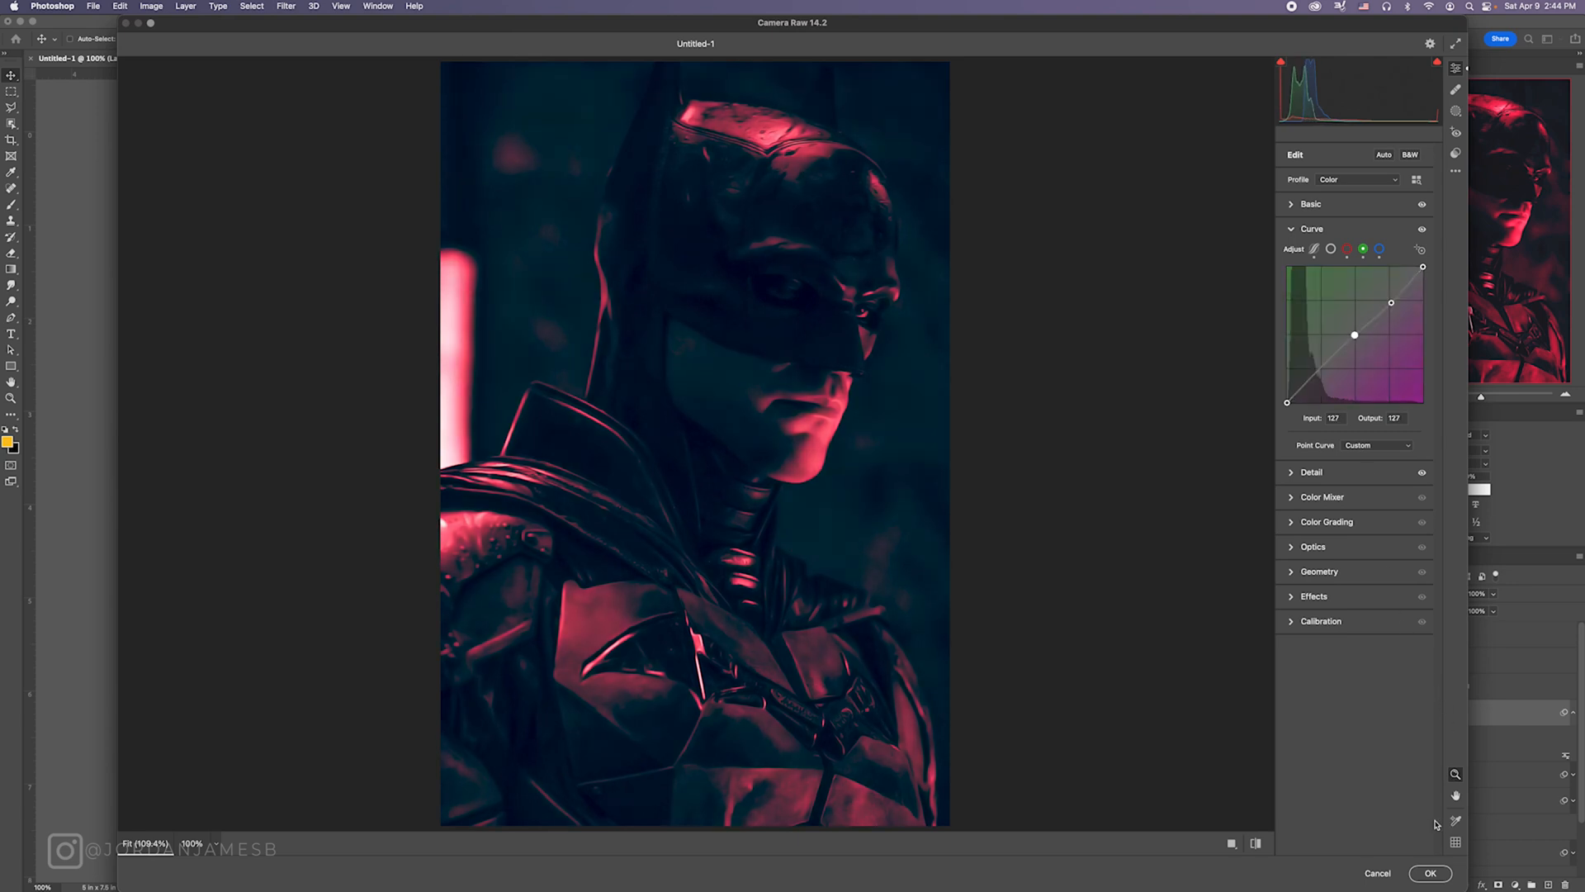
pyautogui.click(1430, 873)
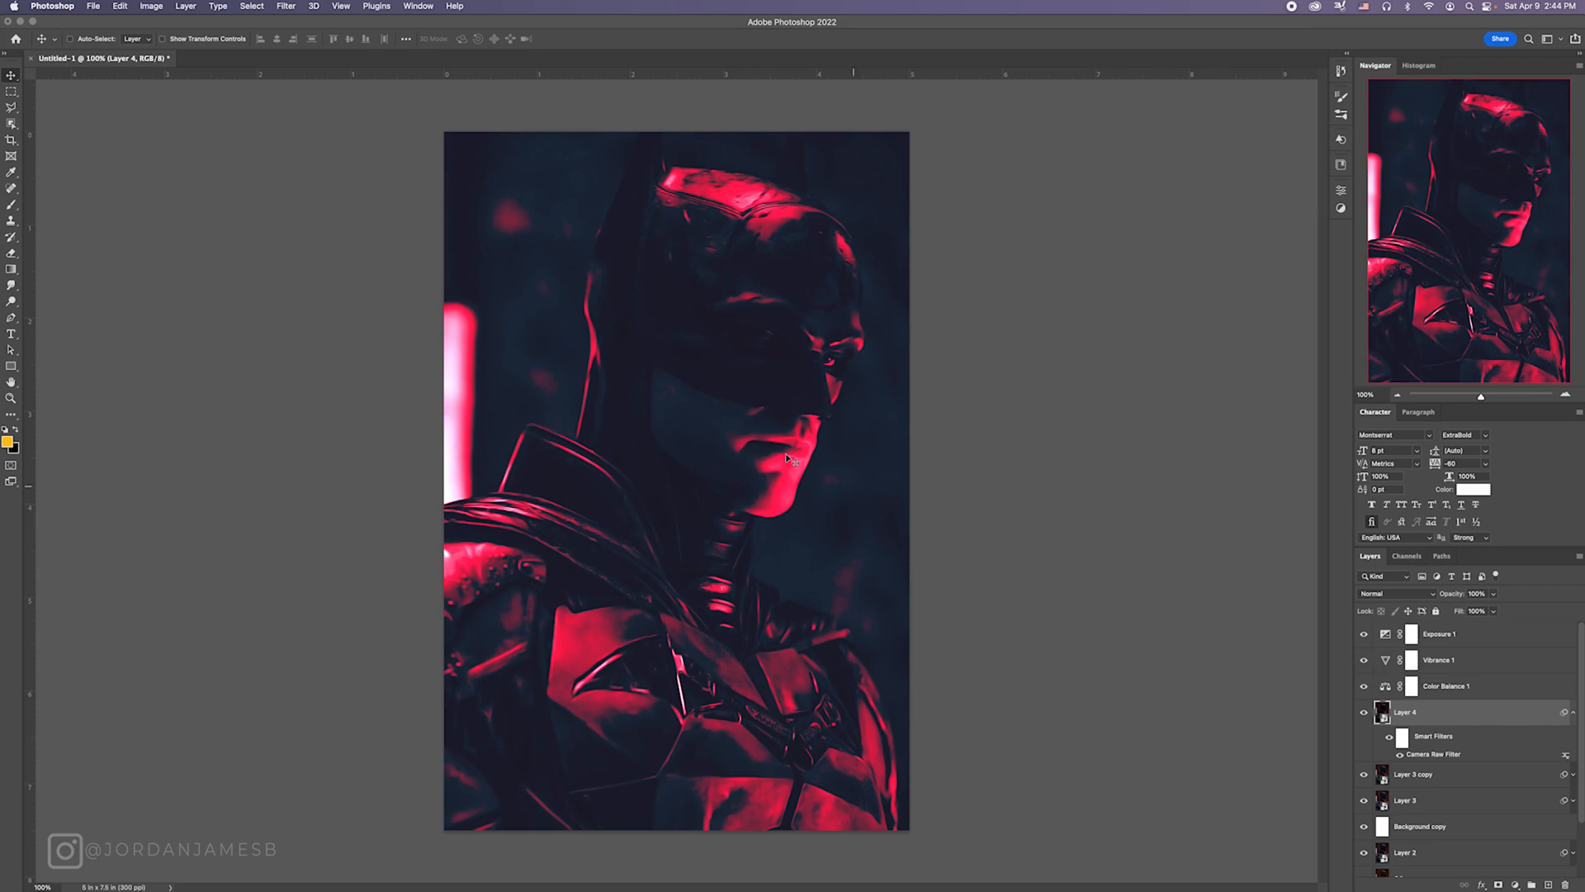
# Step: Examine the graded face and cowl up close at 300% zoom
pyautogui.click(1565, 397)
pyautogui.click(1565, 397)
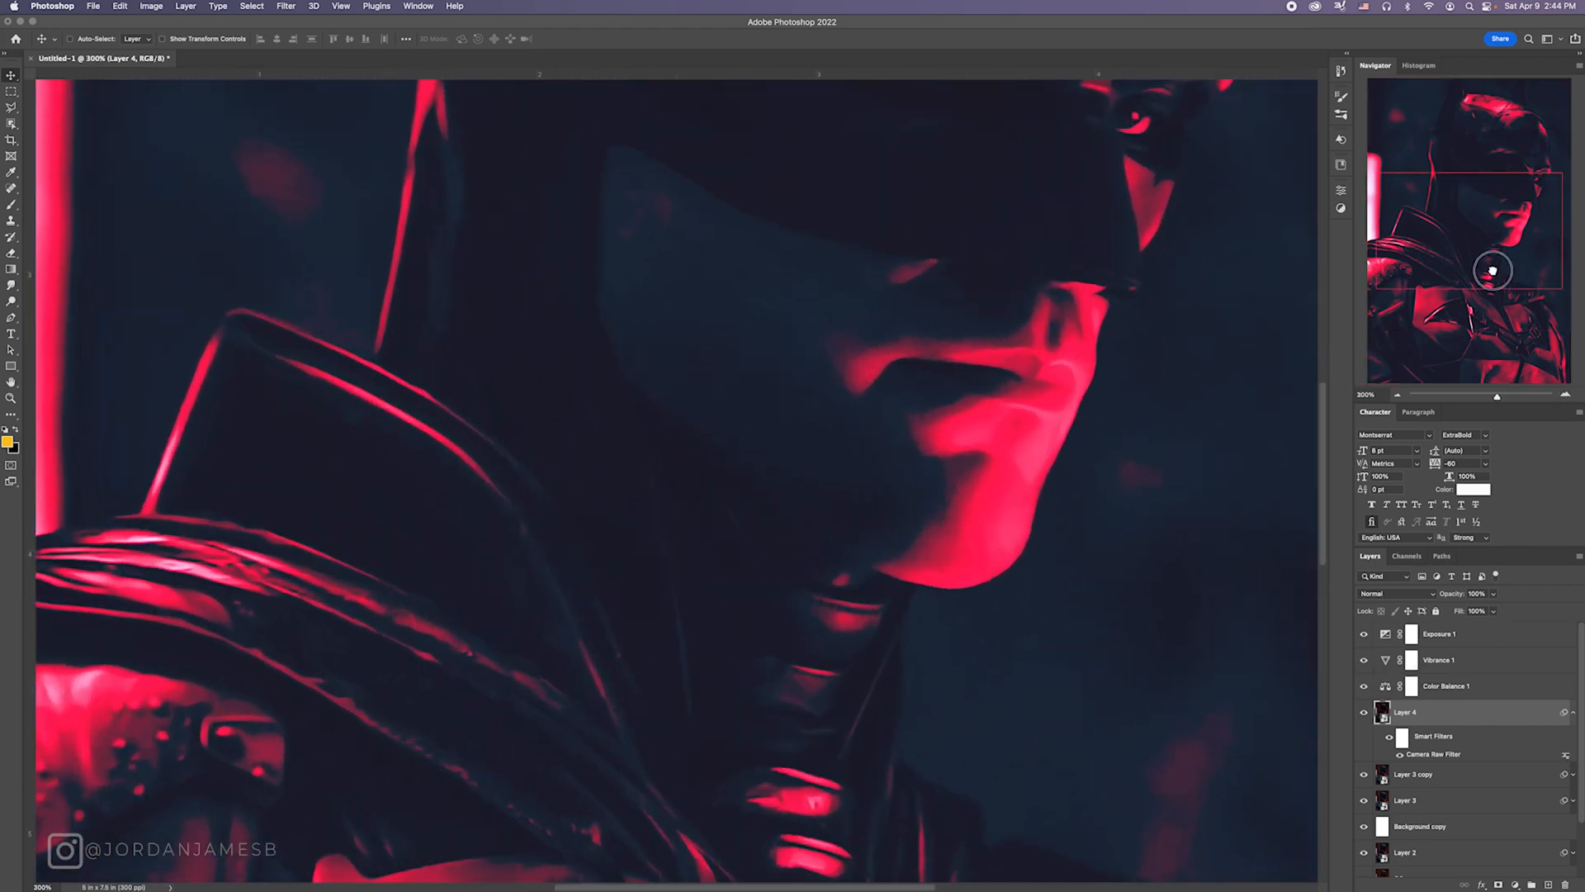
pyautogui.moveTo(1489, 270); pyautogui.dragTo(1481, 249)
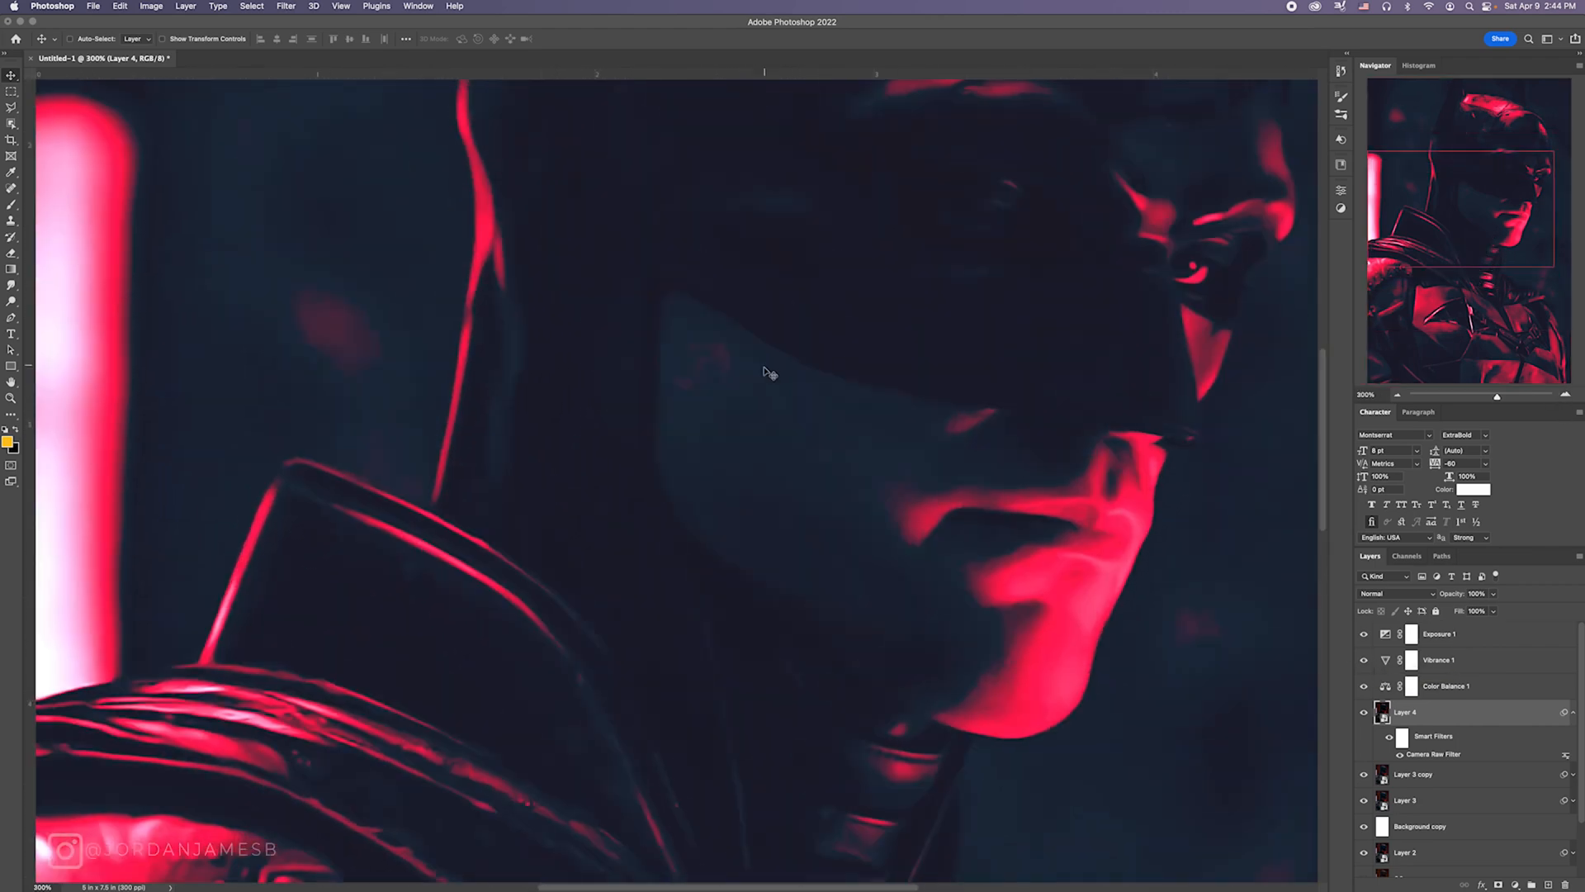
pyautogui.click(1398, 395)
pyautogui.click(1399, 396)
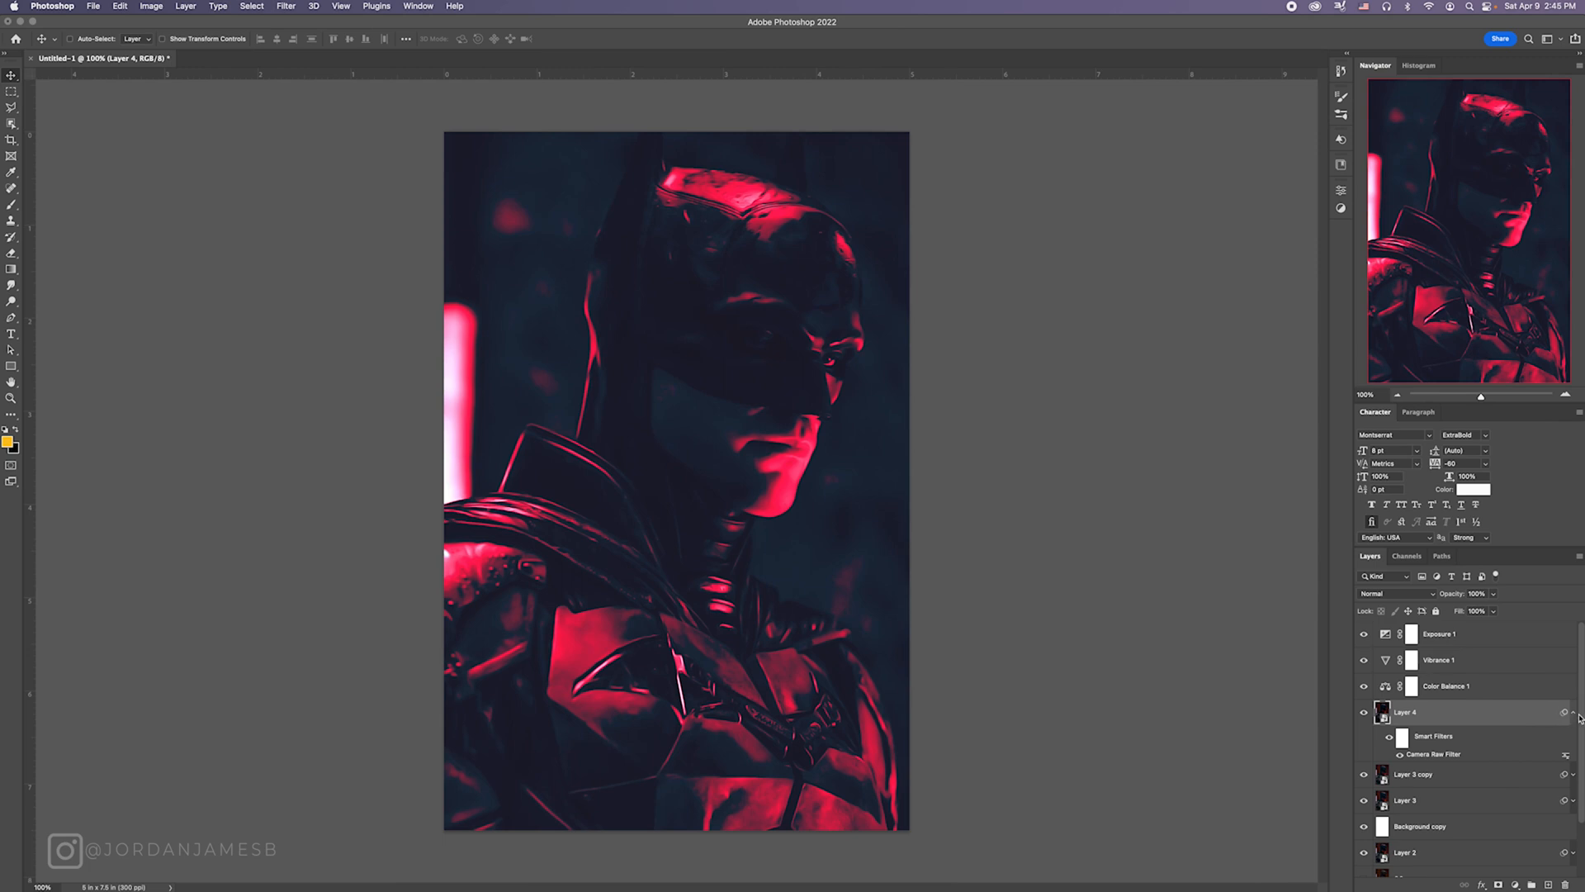
# Step: Create a new empty layer above Exposure 1 and set the foreground colour to white
pyautogui.click(1573, 713)
pyautogui.click(1458, 638)
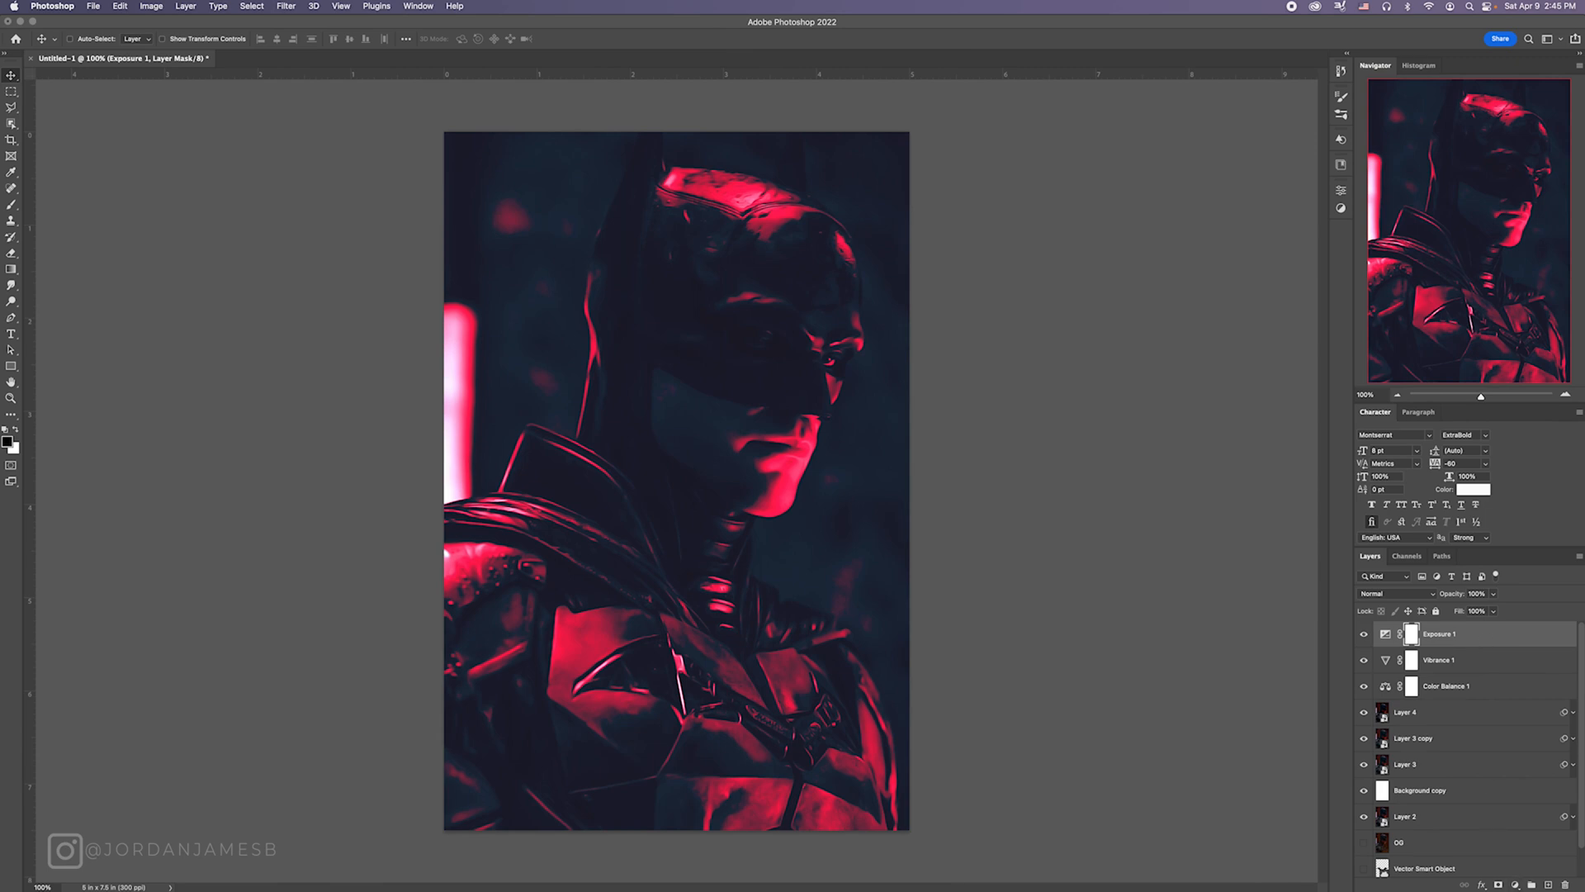
pyautogui.click(1550, 886)
pyautogui.press('d')
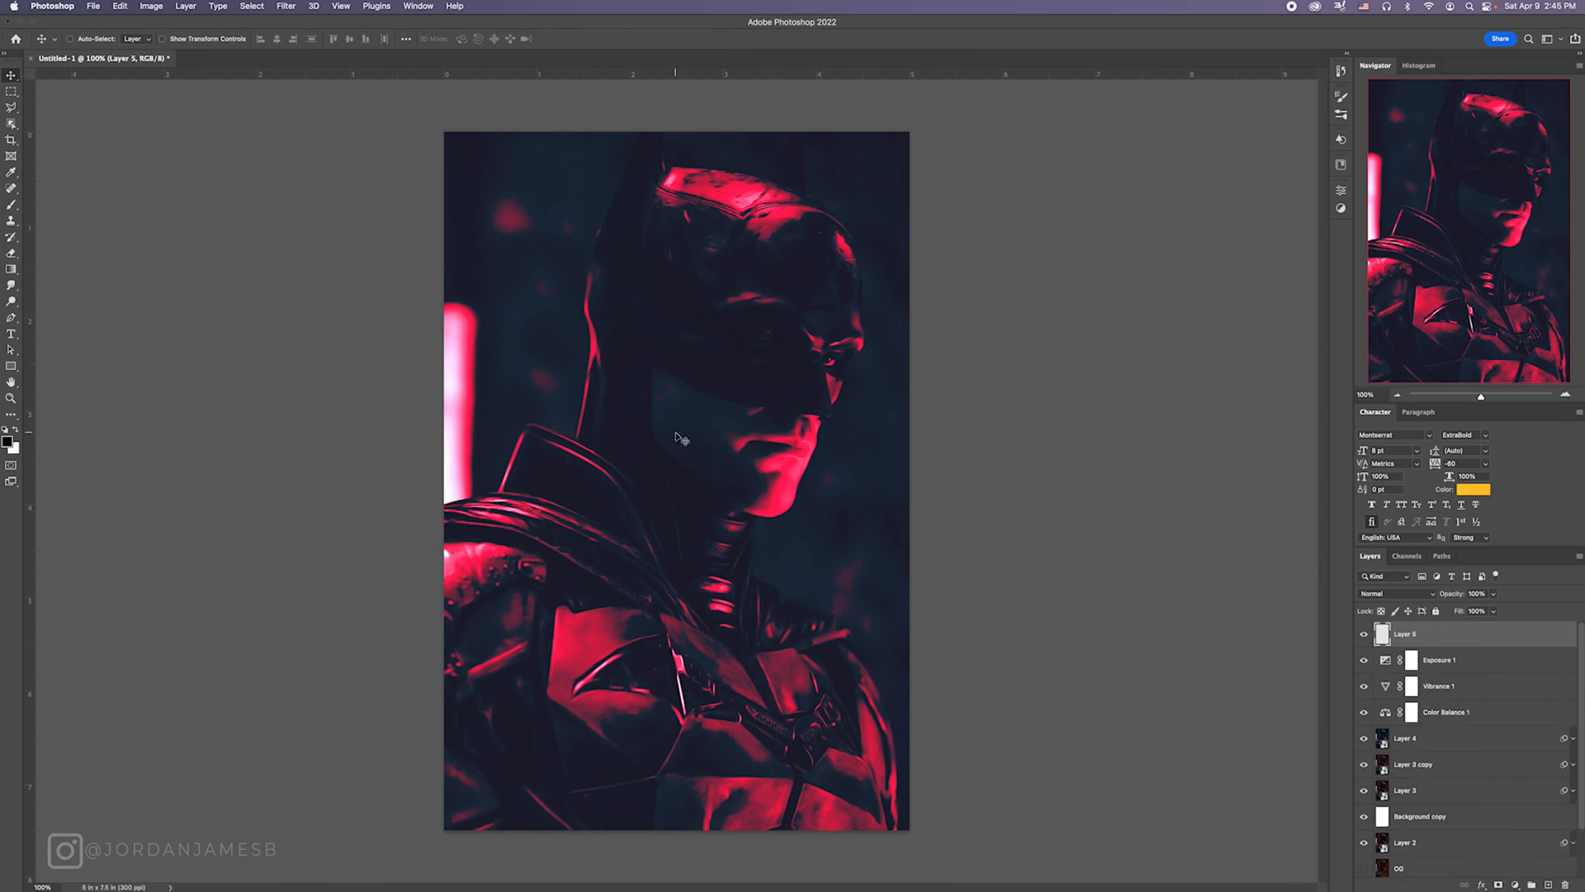
pyautogui.press('x')
# Step: Start a new point text line over the cowl and set its font to Montserrat Black
pyautogui.click(11, 334)
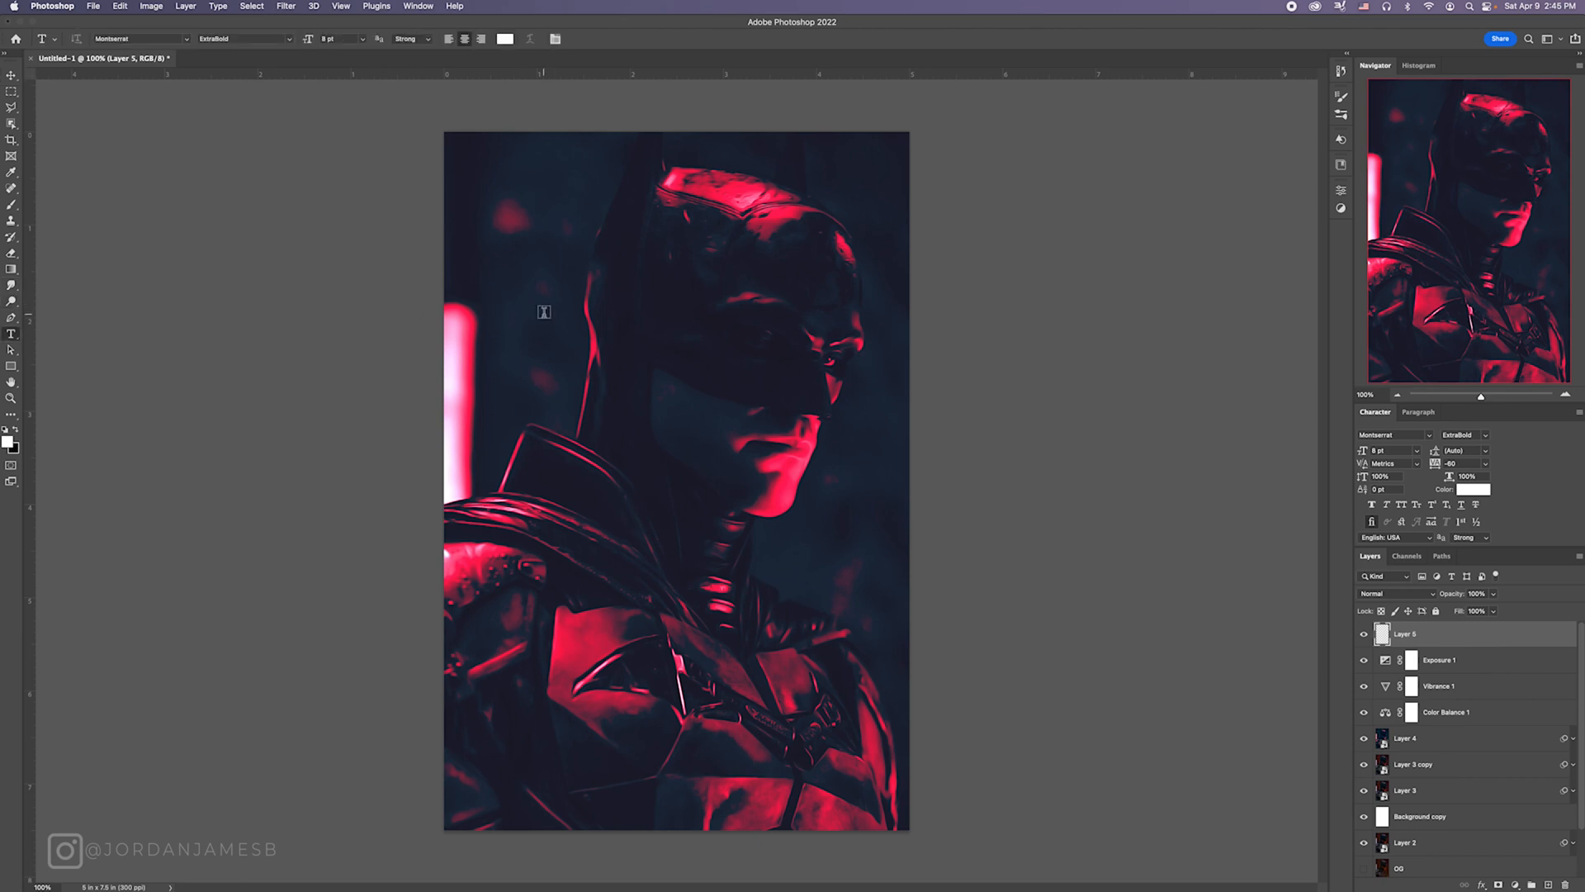
pyautogui.click(669, 293)
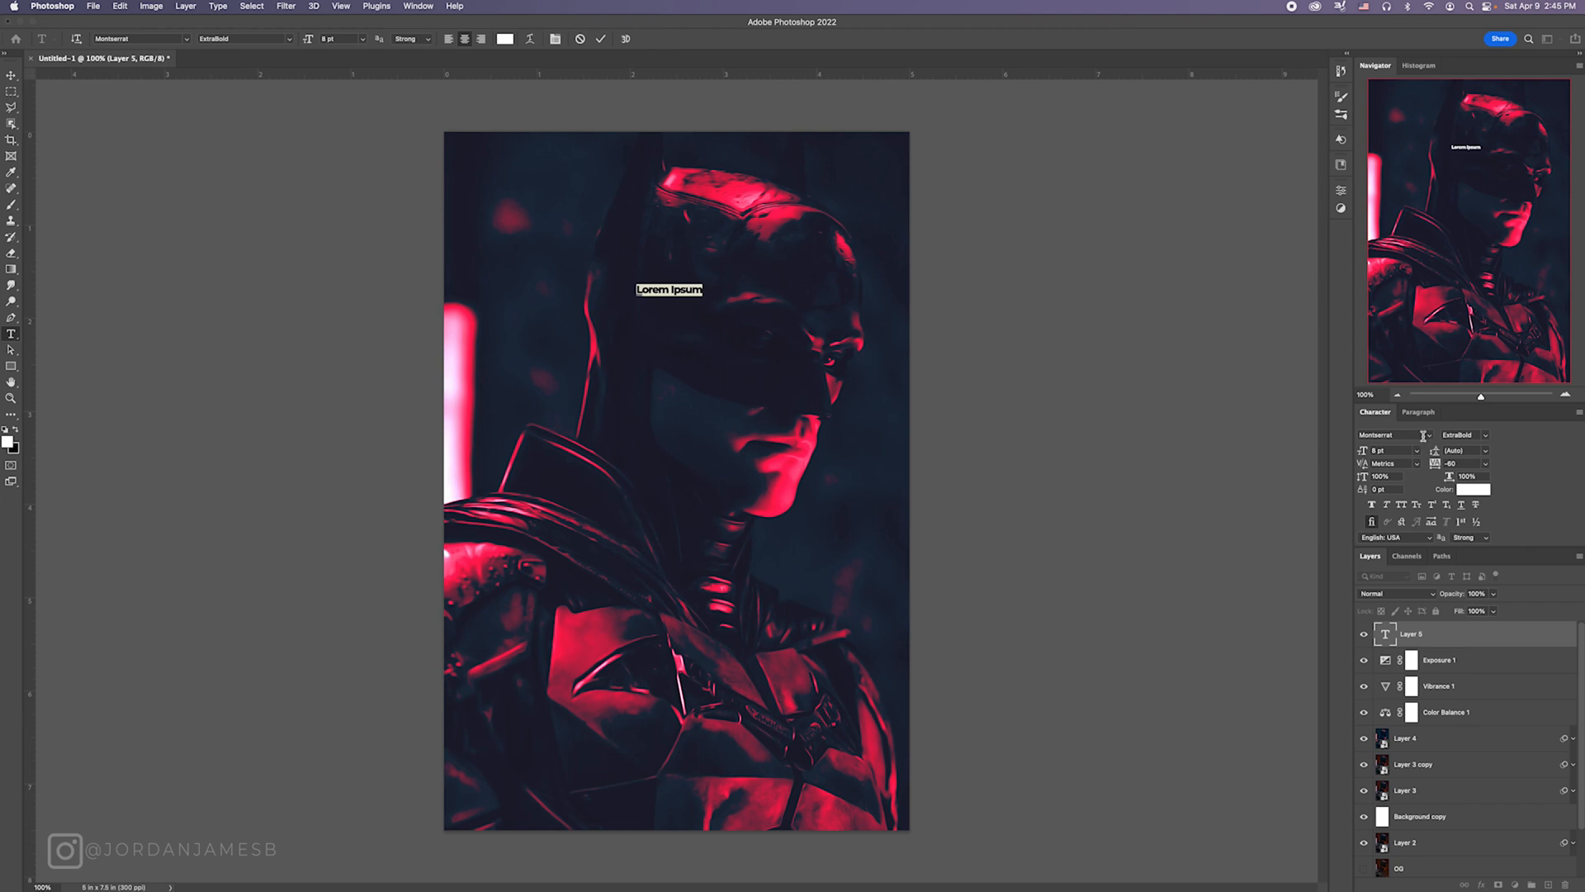
pyautogui.click(1429, 438)
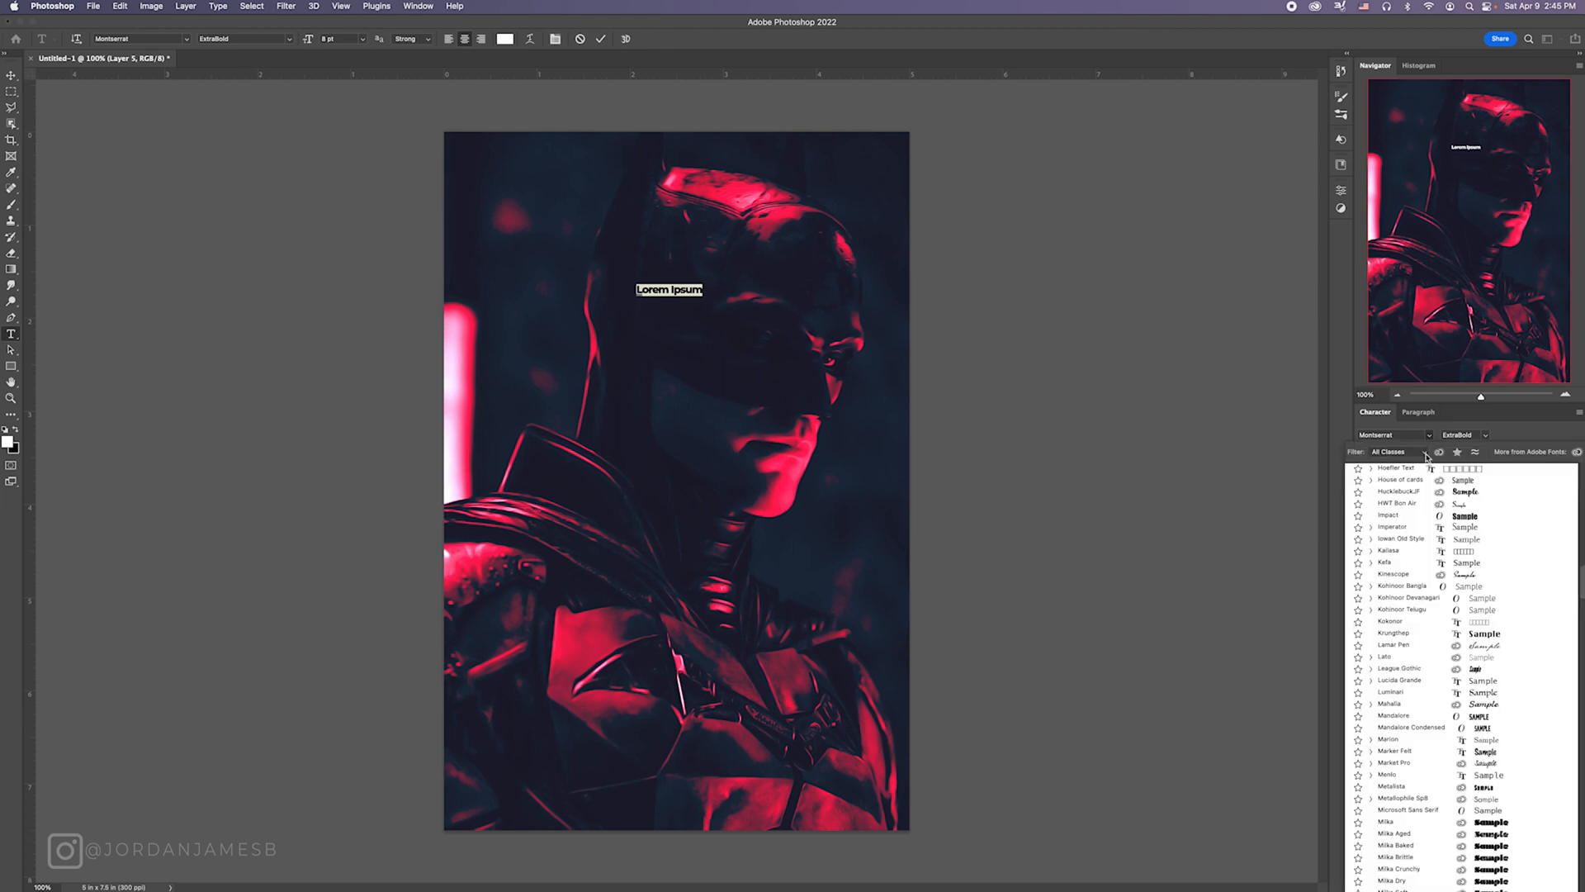
pyautogui.click(1493, 437)
pyautogui.click(1487, 436)
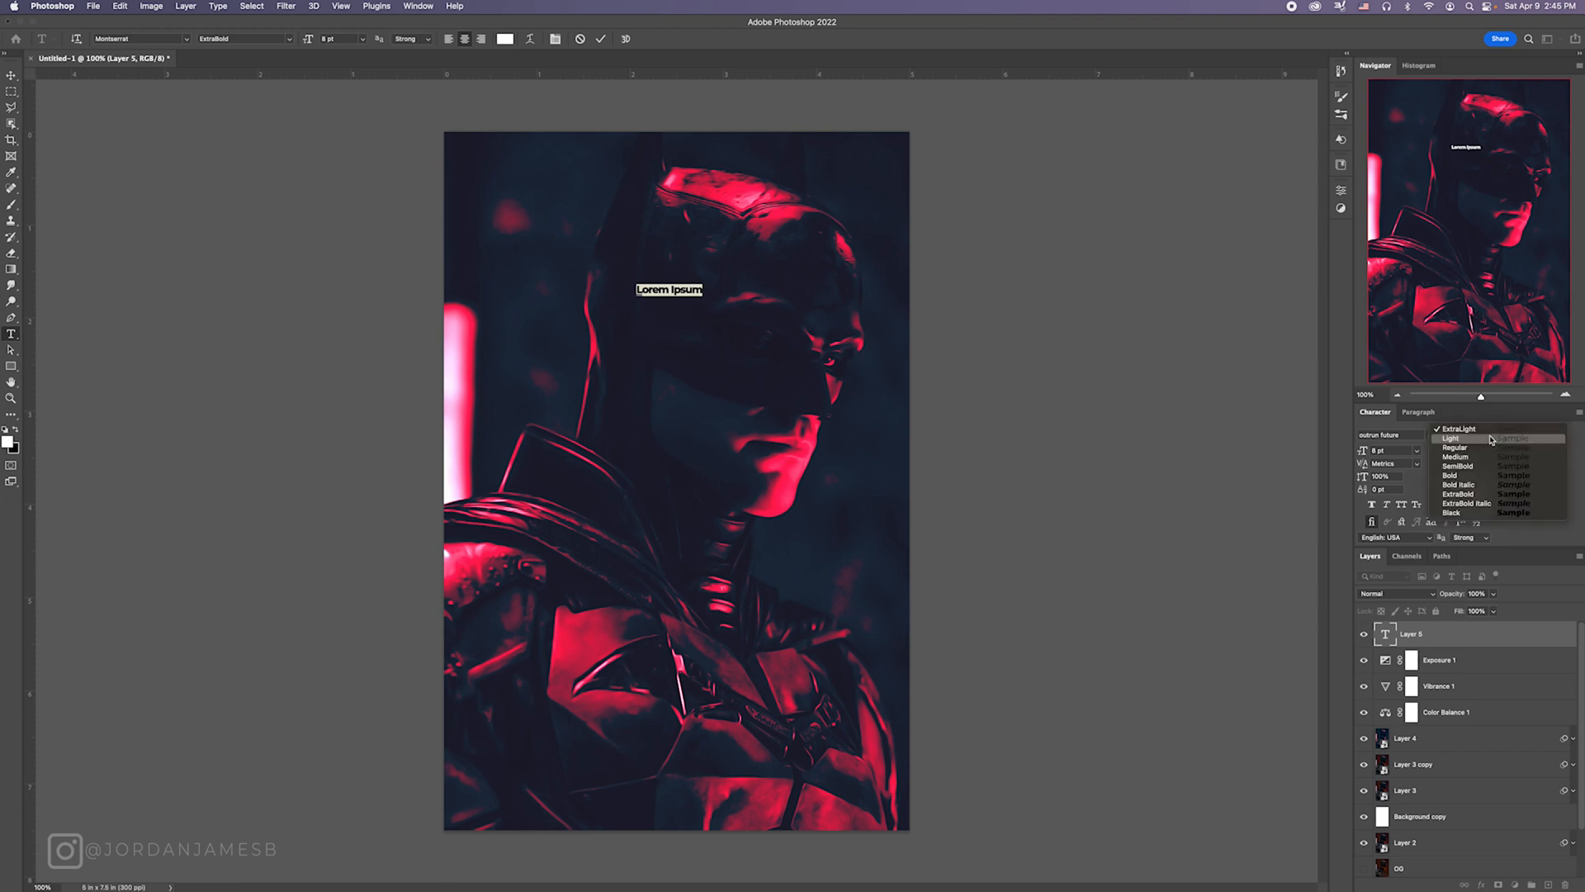
pyautogui.click(743, 285)
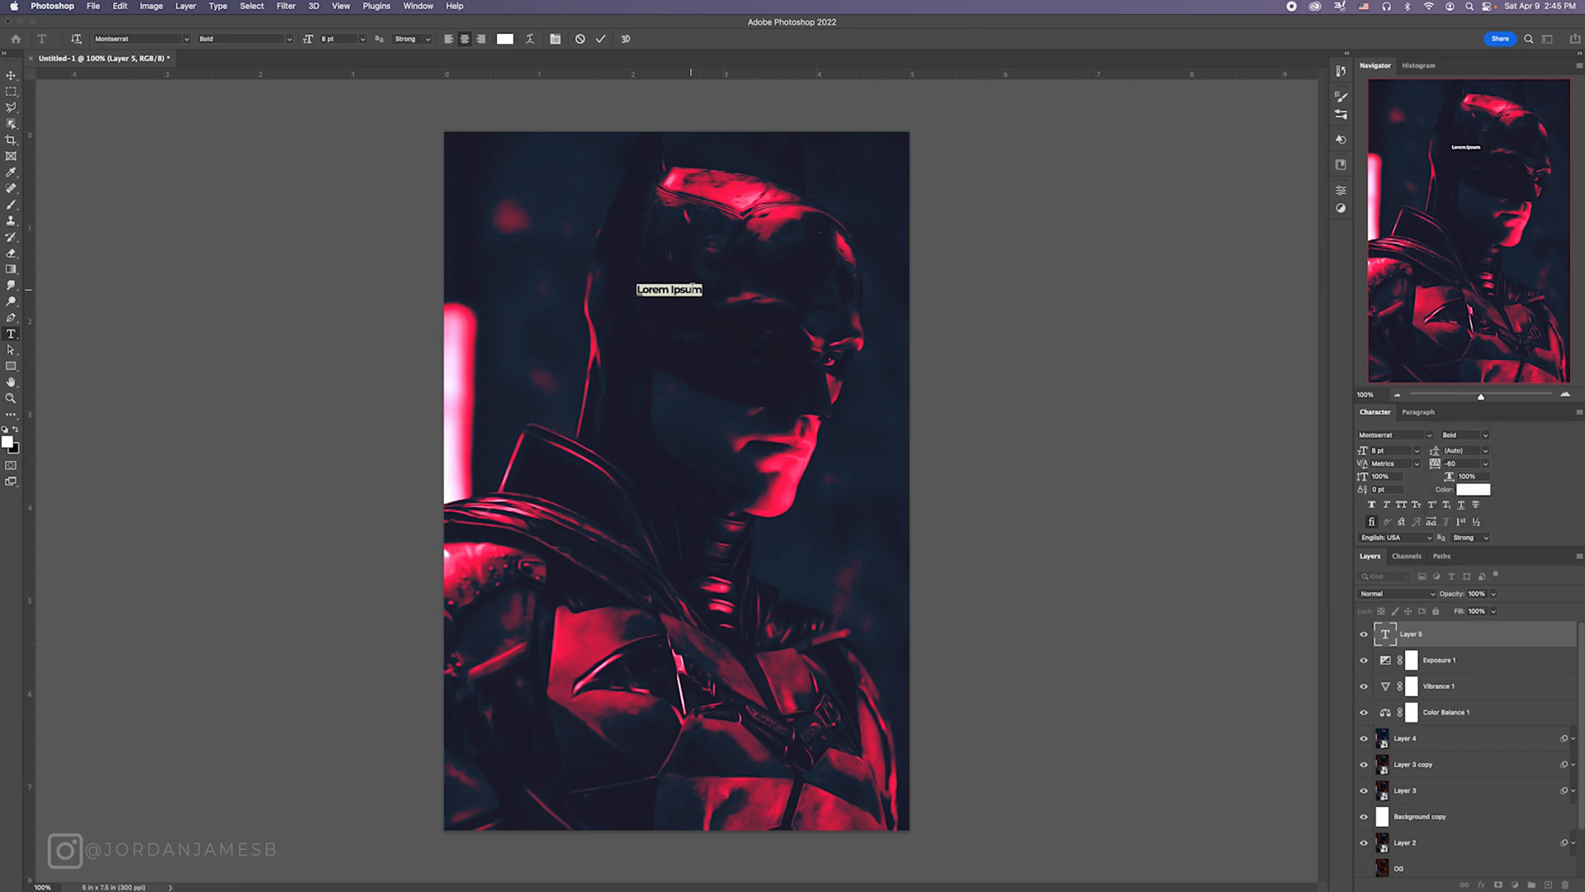
pyautogui.click(1470, 434)
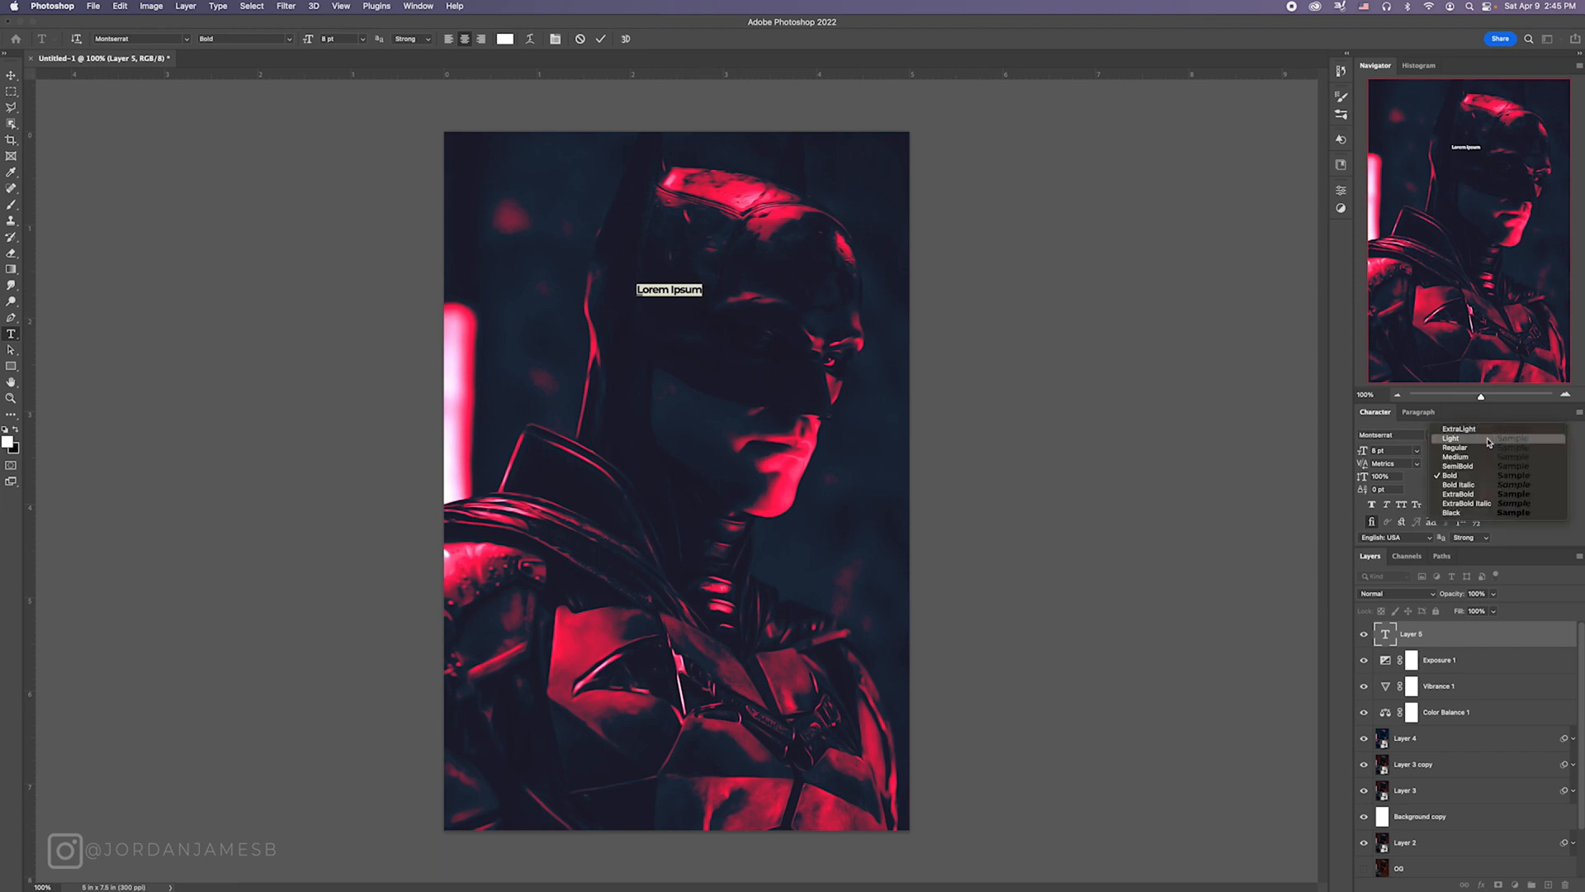
pyautogui.click(1478, 514)
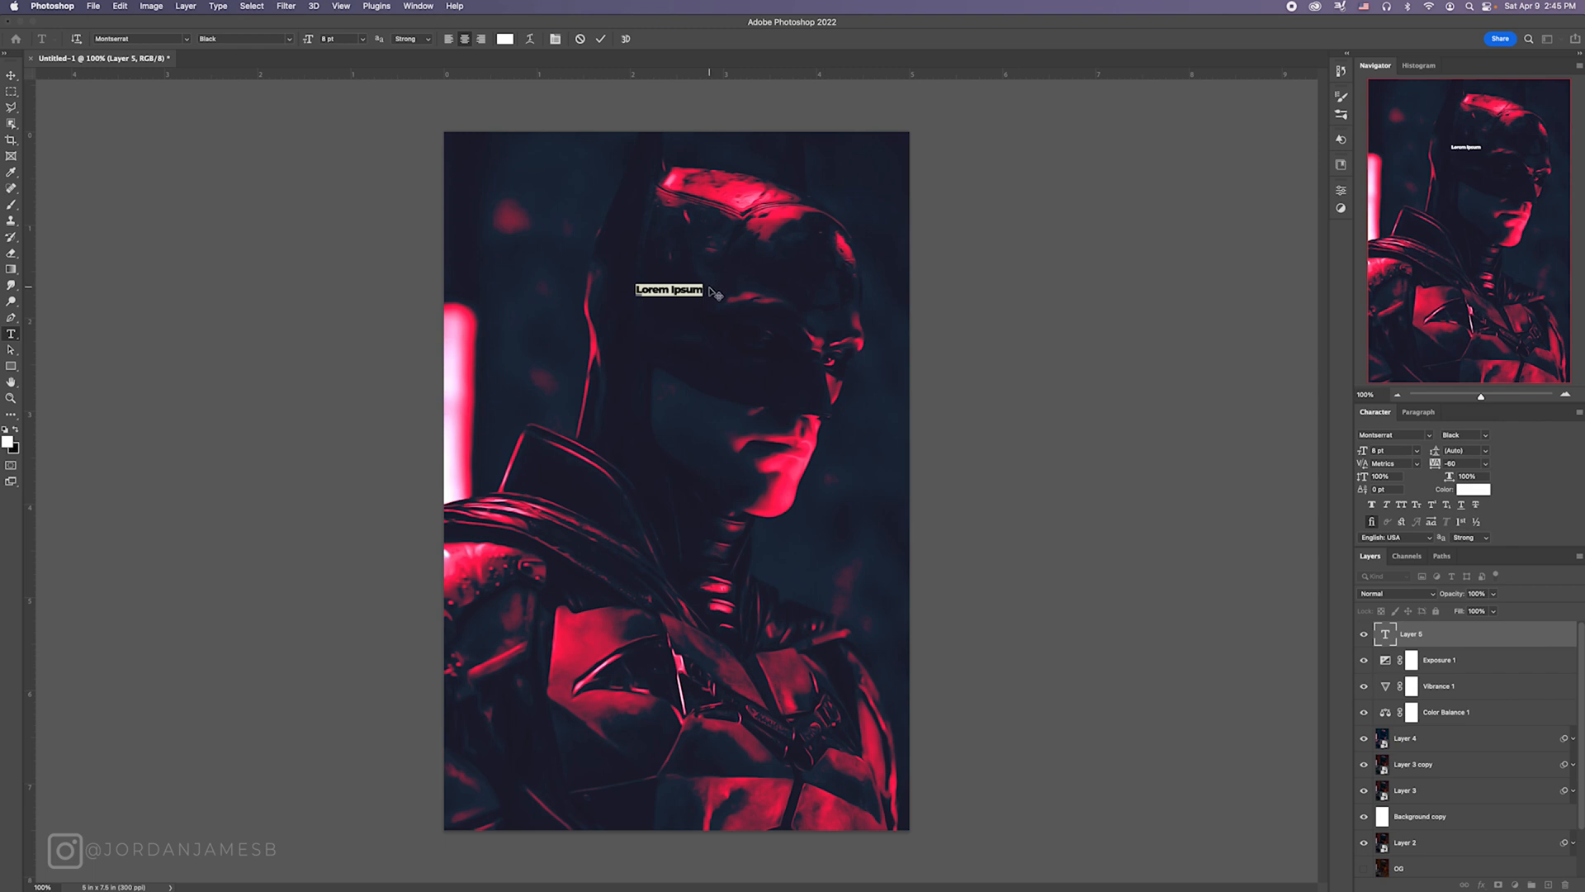
# Step: Enter THE BATMAN as the title text, sized 59 pt with tracking 0
pyautogui.write('THE BATMAN')
pyautogui.moveTo(703, 289); pyautogui.dragTo(593, 287)
pyautogui.moveTo(1460, 463); pyautogui.dragTo(1397, 456)
pyautogui.write('0')
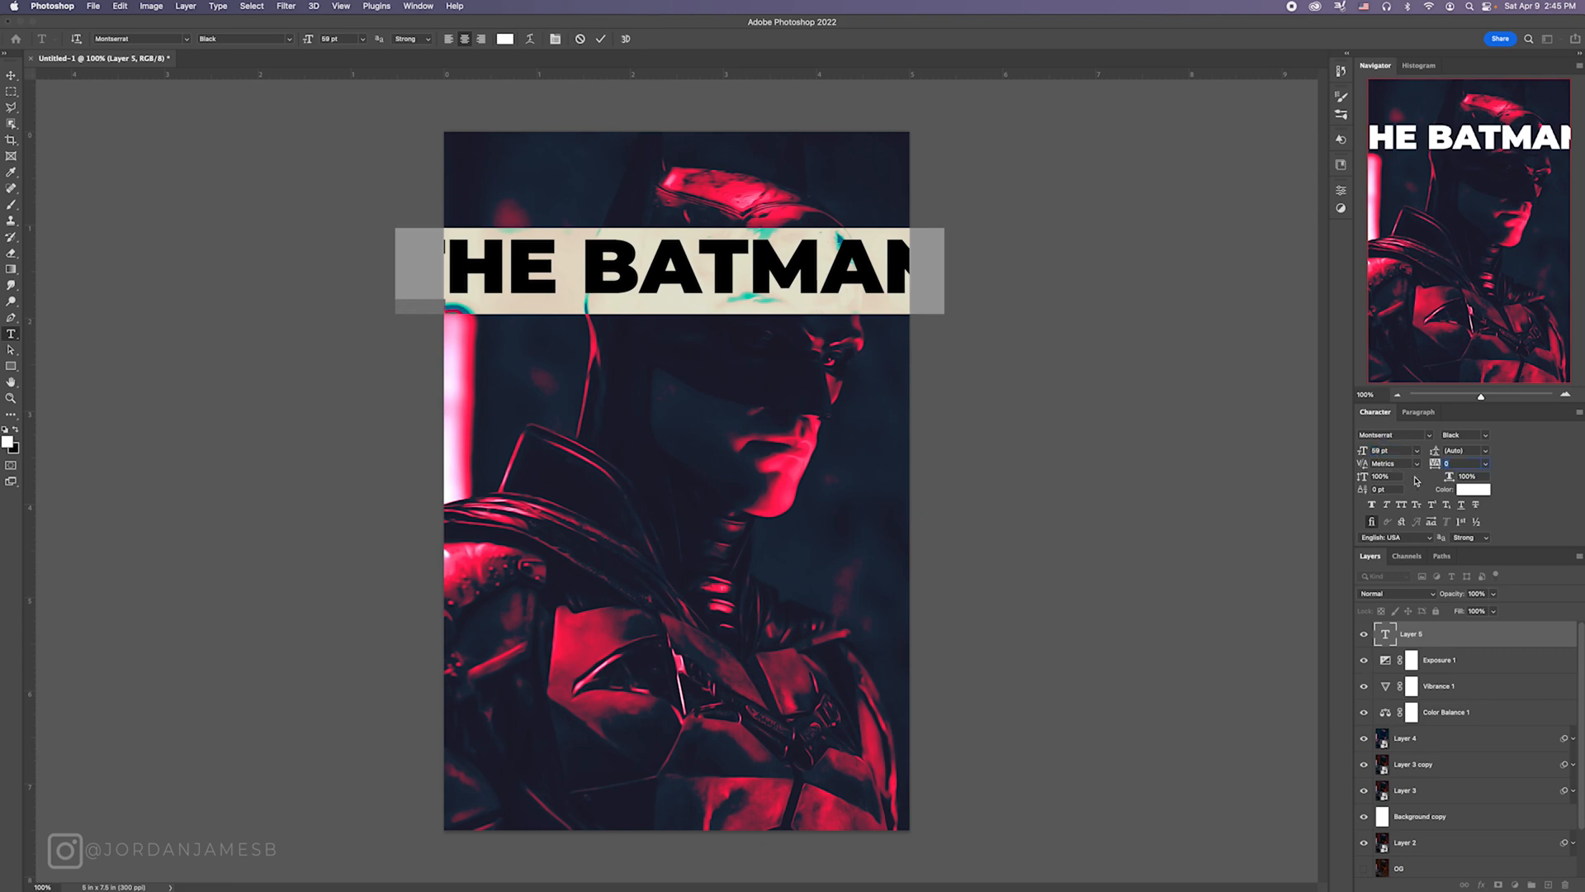
pyautogui.click(1445, 465)
# Step: Scale the THE BATMAN title down to about 37.83 pt and place it across the collar, just below the chin
pyautogui.click(11, 74)
pyautogui.hotkey('ctrl', 't')
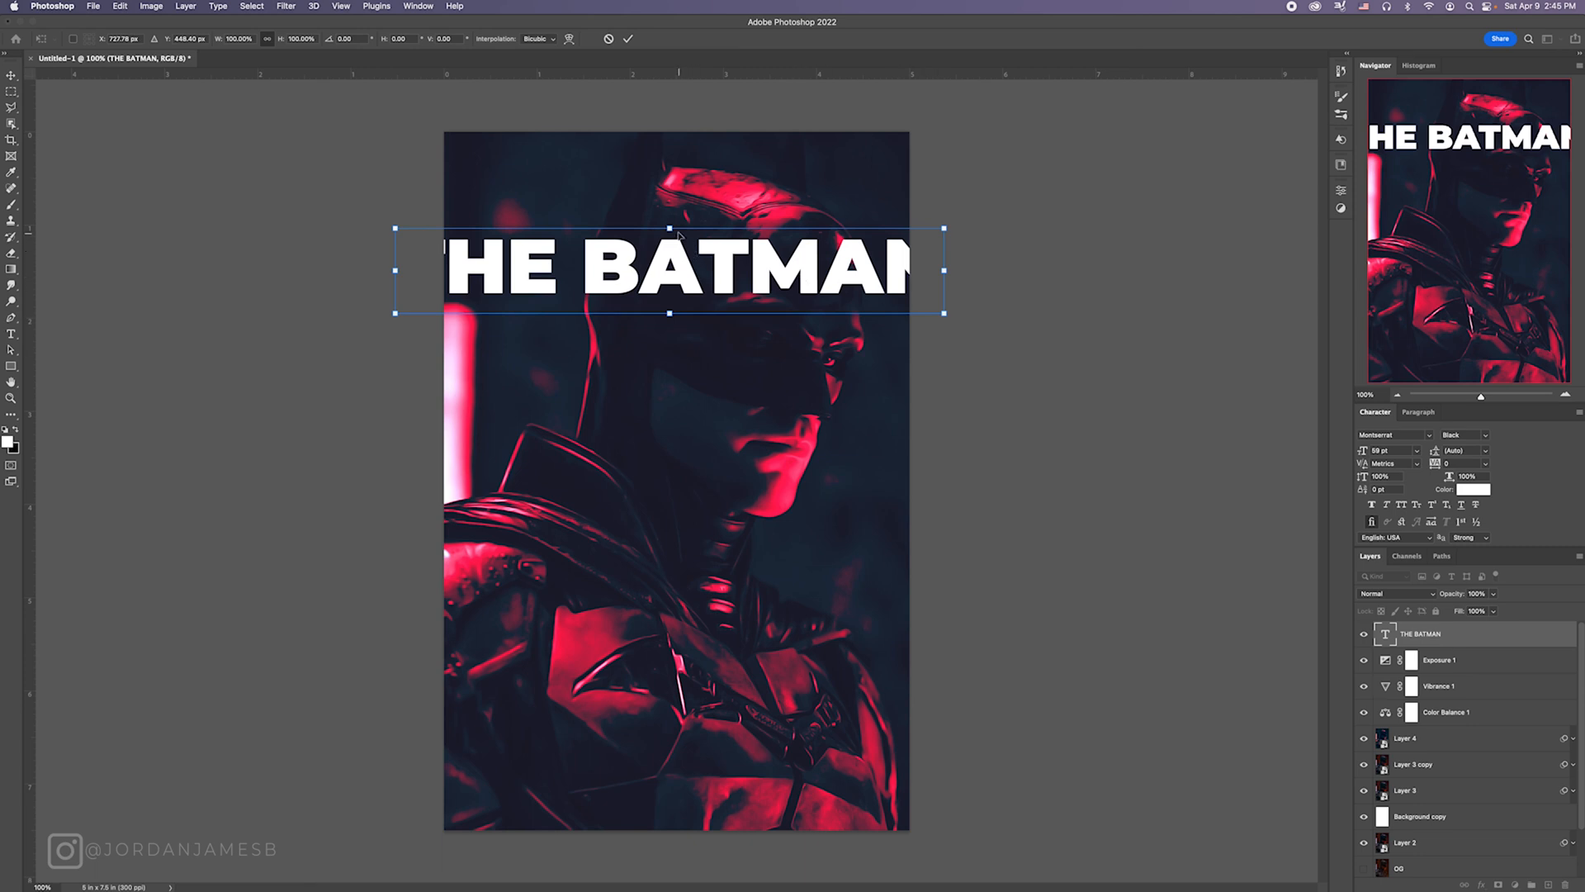
pyautogui.moveTo(671, 231); pyautogui.dragTo(773, 528)
pyautogui.press('Return')
# Step: Add a separate ROBERT PATTINSON text line in Montserrat Light above the title
pyautogui.press('t')
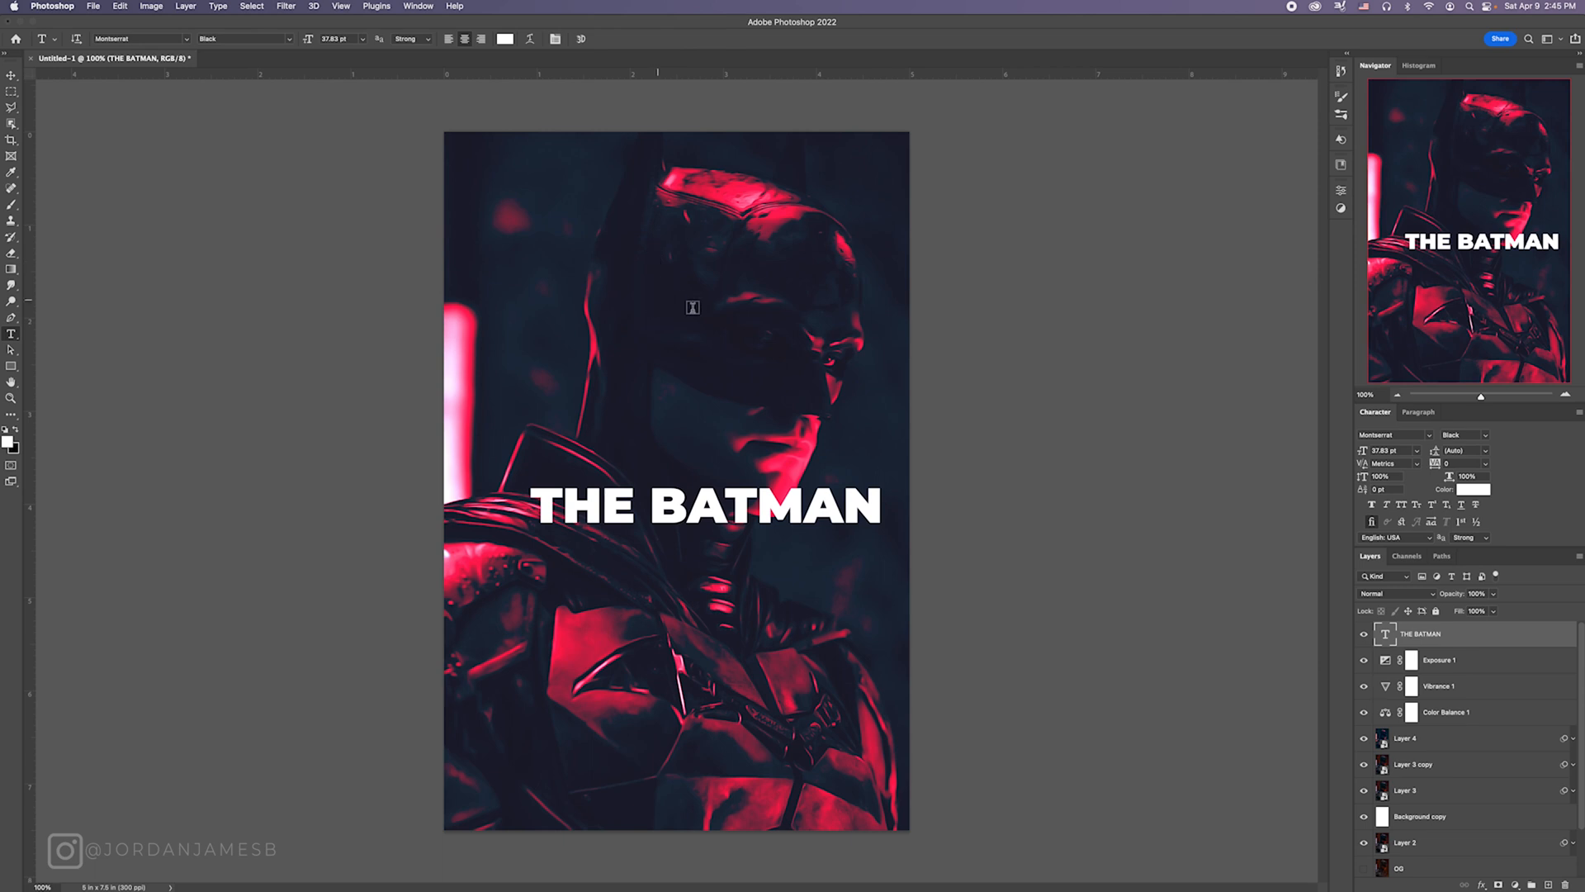
pyautogui.click(693, 307)
pyautogui.click(1487, 436)
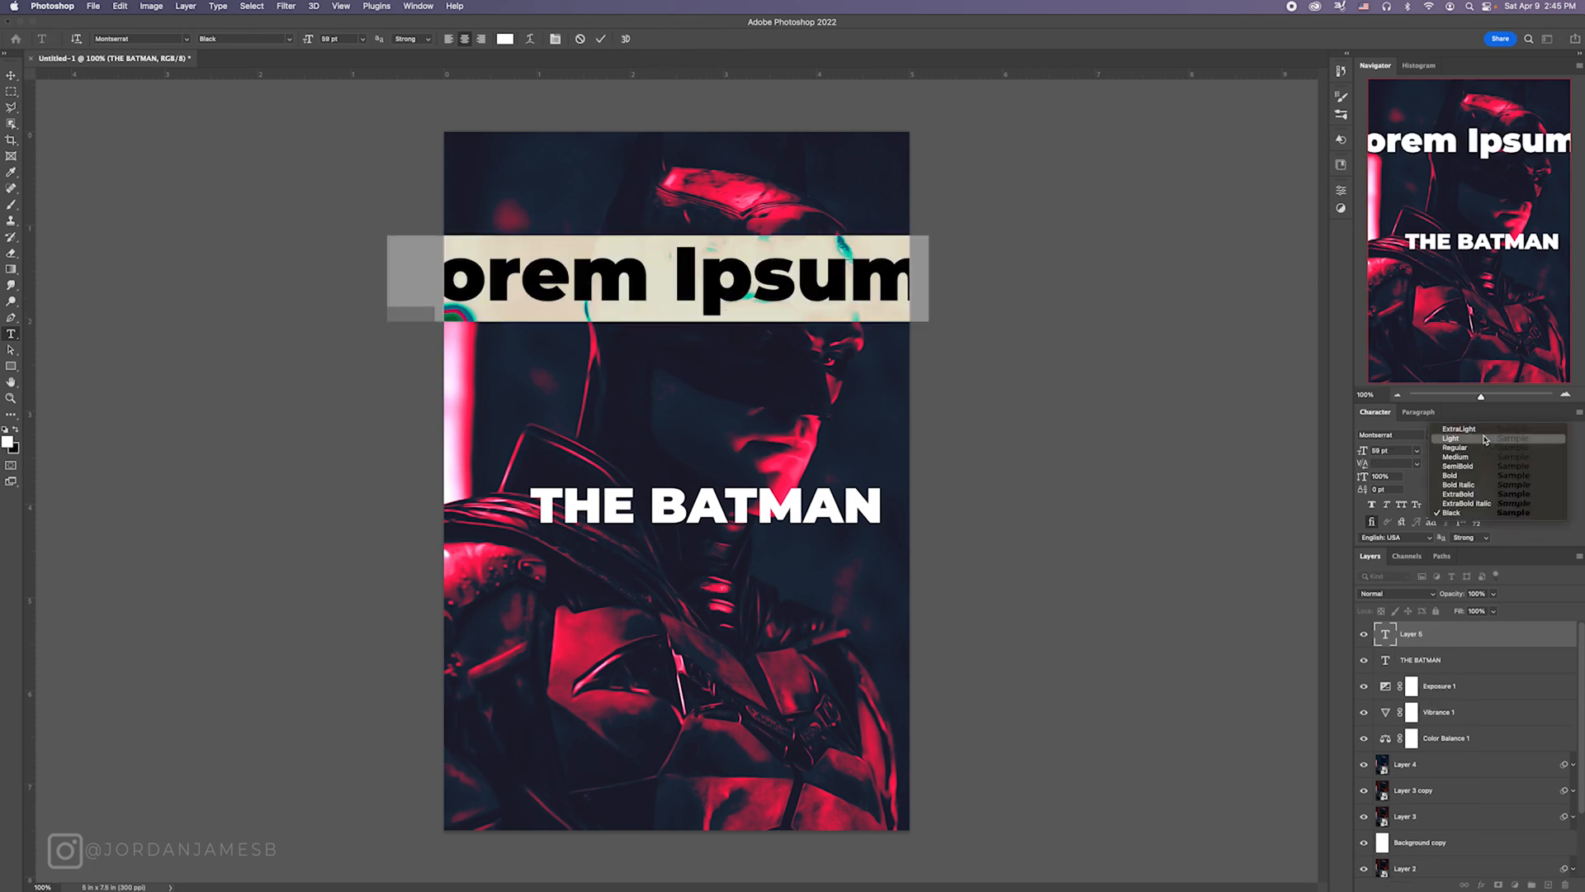
pyautogui.click(1474, 441)
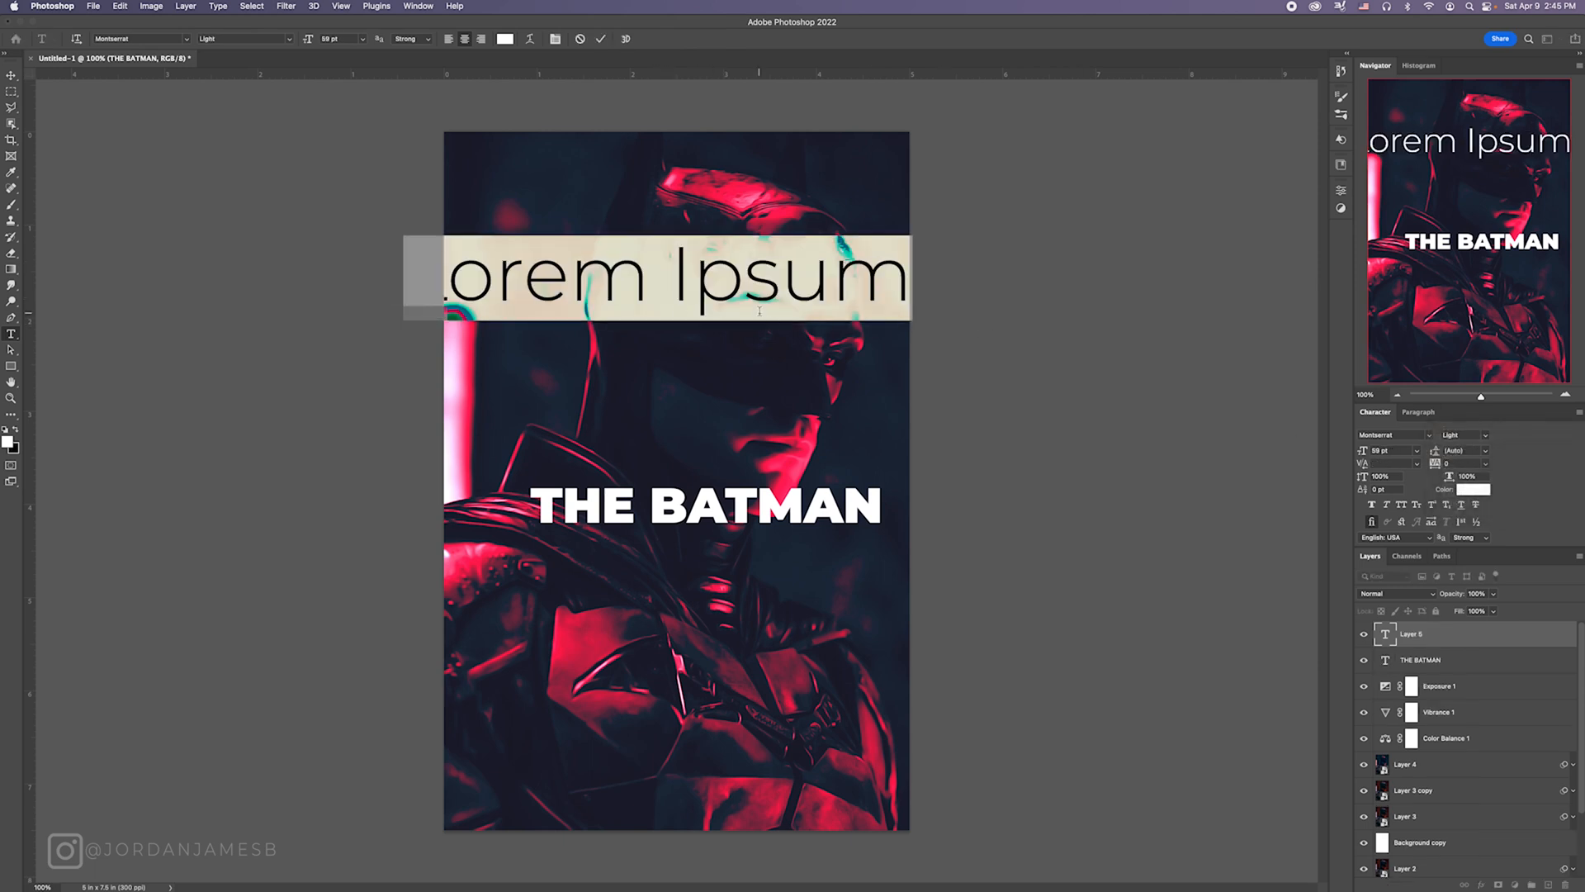
pyautogui.write('ROBERT')
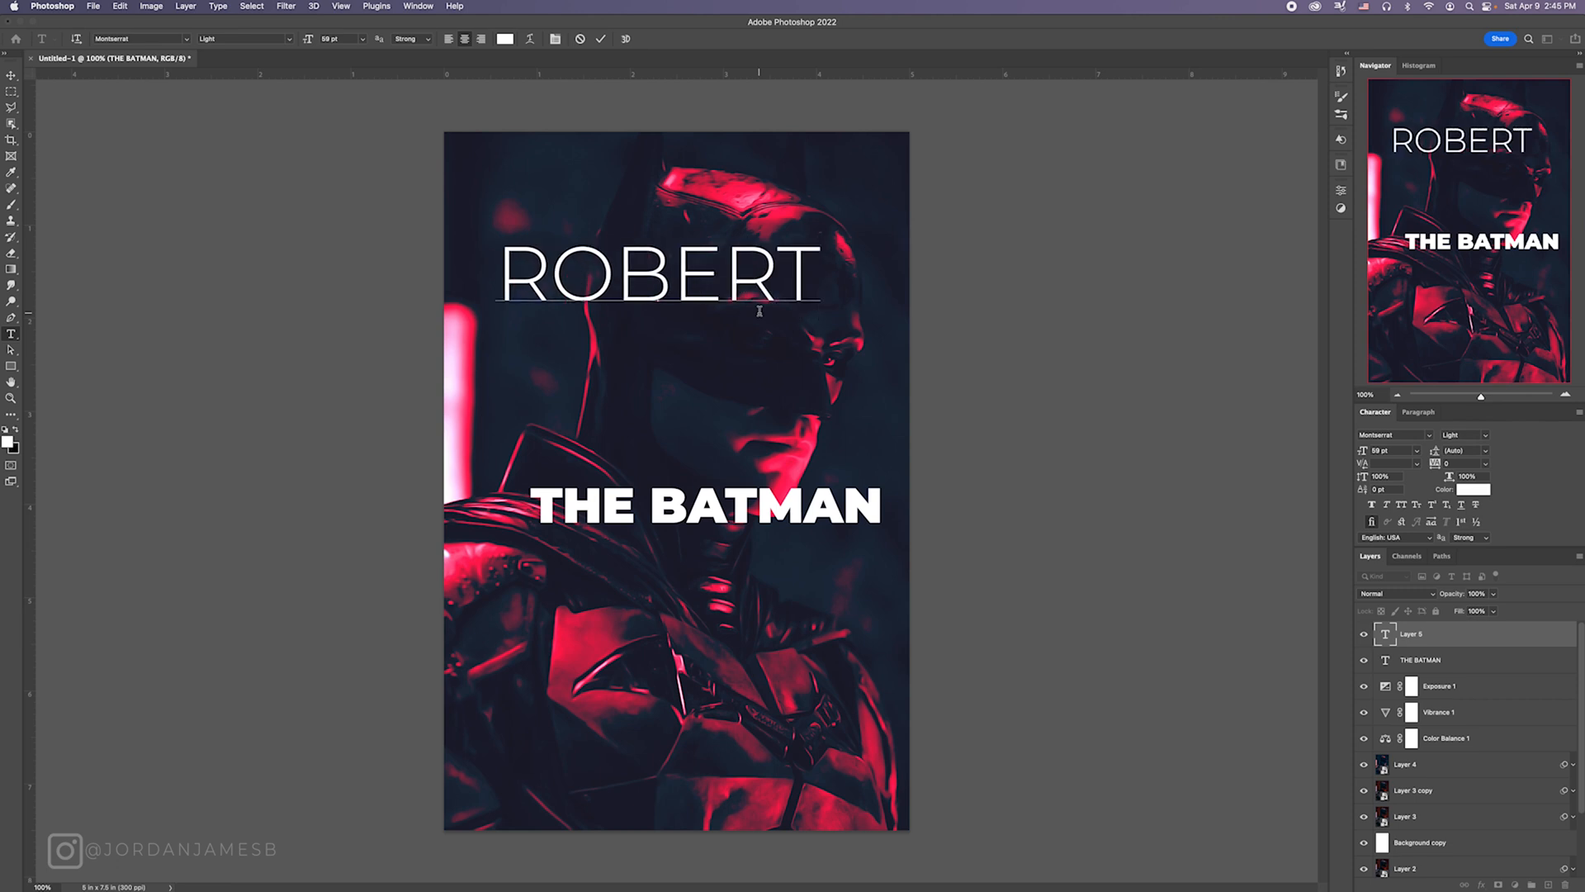
pyautogui.write(' PATT')
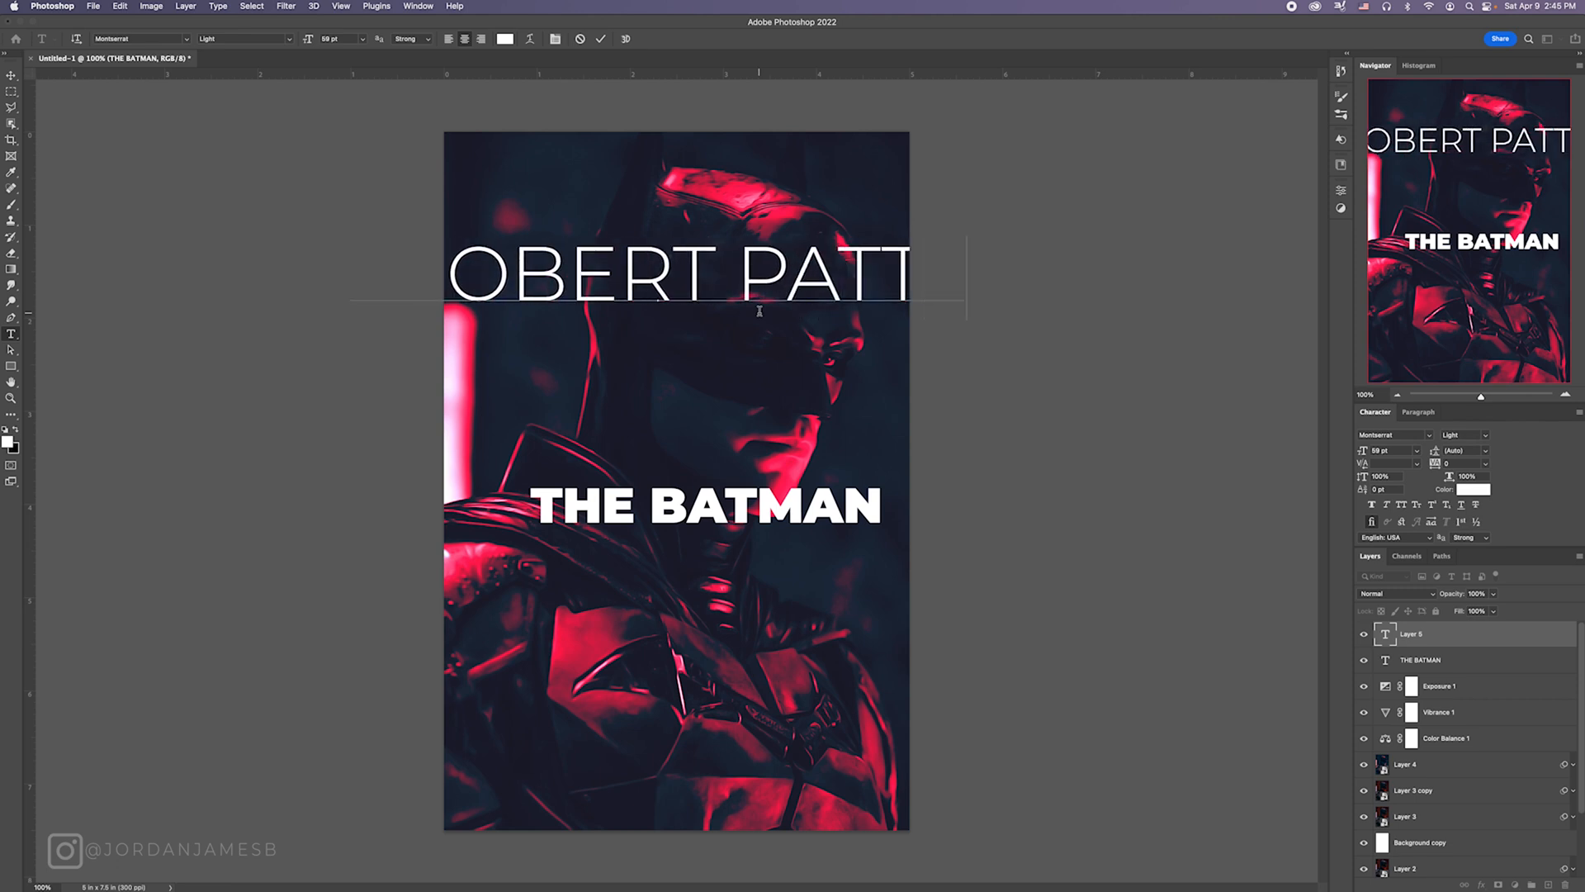
pyautogui.write('INS')
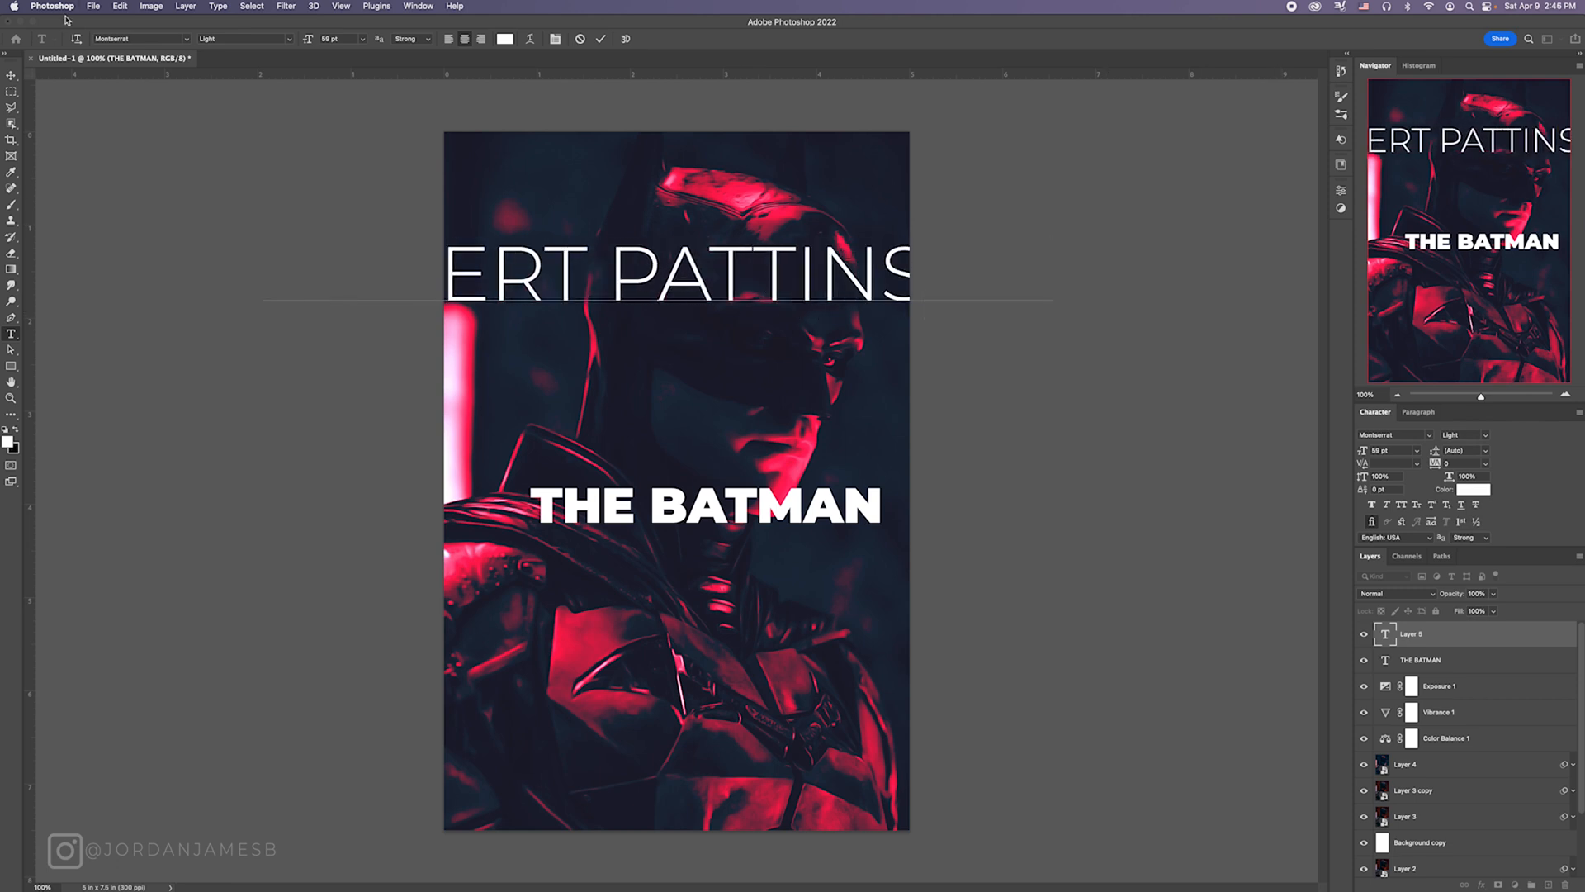
pyautogui.click(13, 76)
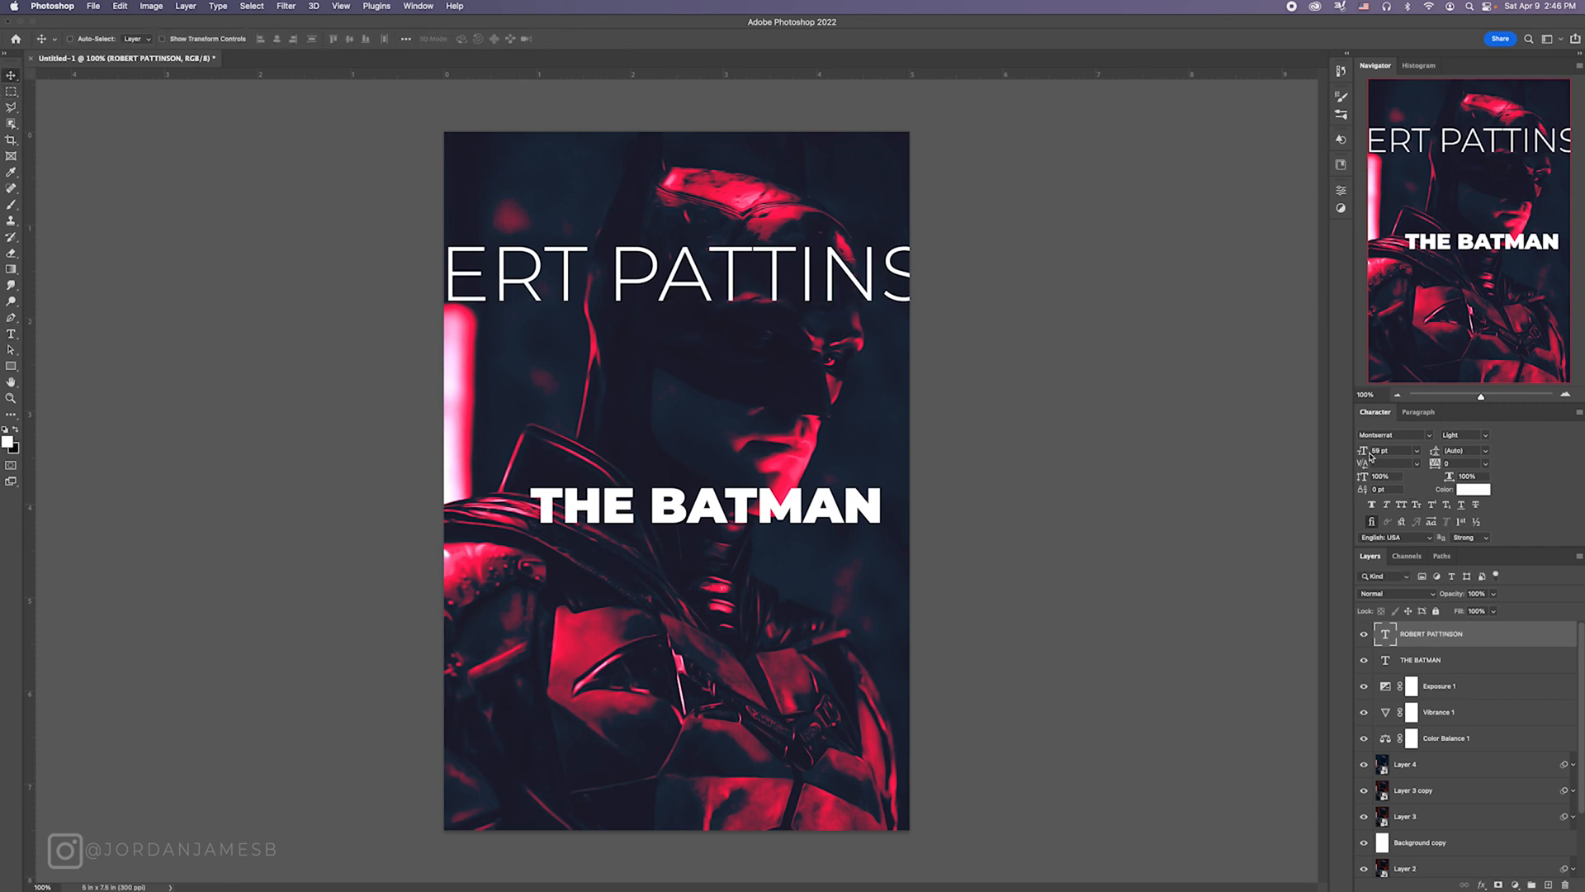
# Step: Set the ROBERT PATTINSON line's tracking to 1340 and its font size to 5 pt
pyautogui.moveTo(1371, 454); pyautogui.dragTo(1335, 456)
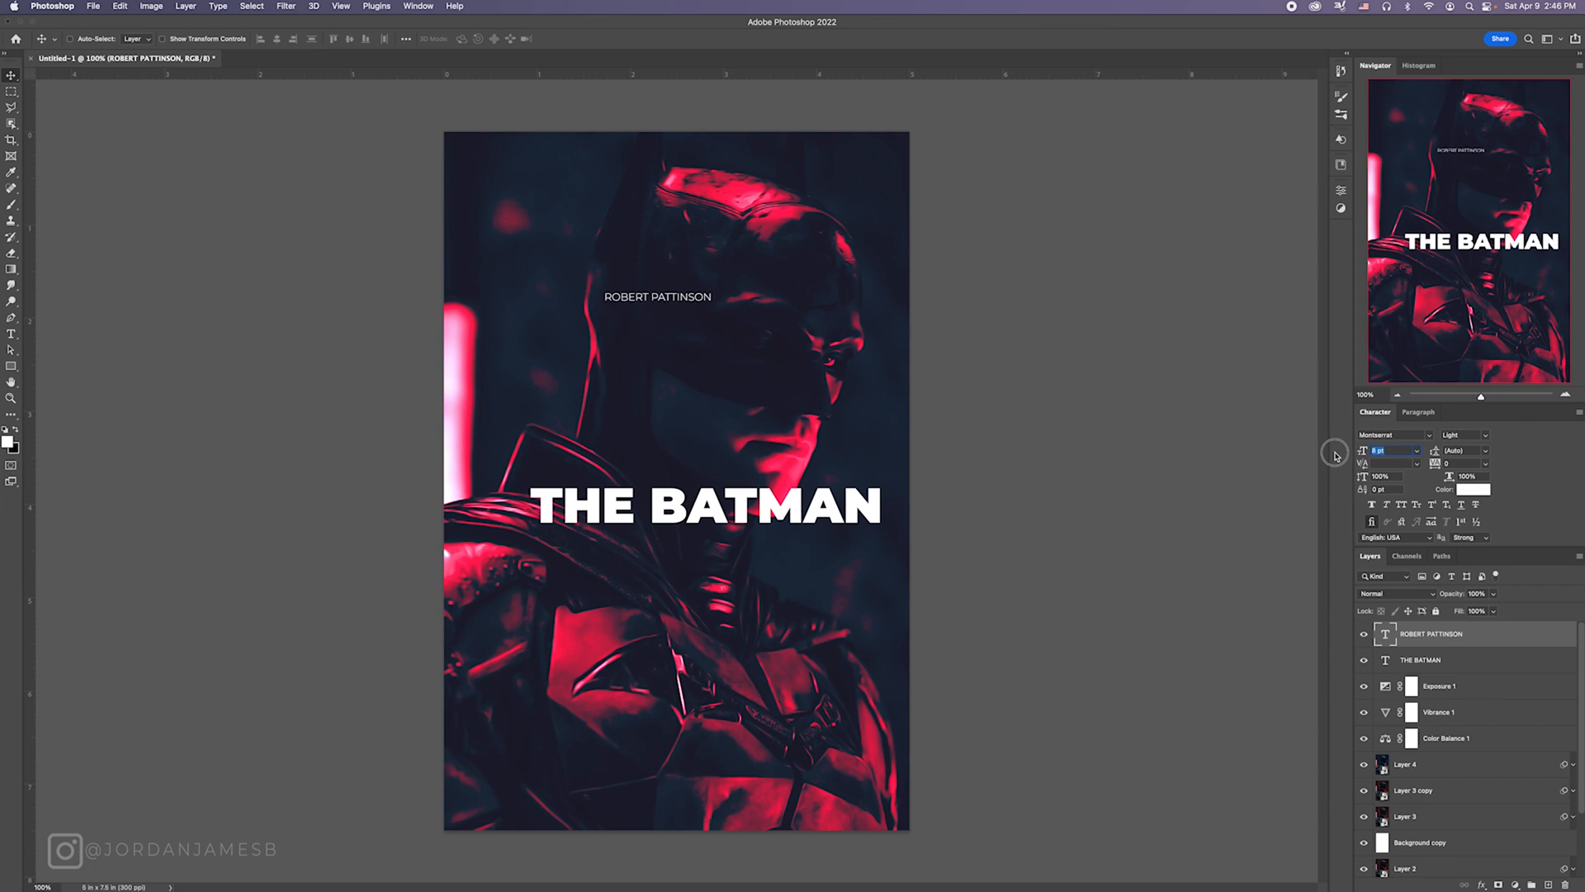
pyautogui.write('7')
pyautogui.press('Return')
pyautogui.moveTo(1437, 463); pyautogui.dragTo(1477, 469)
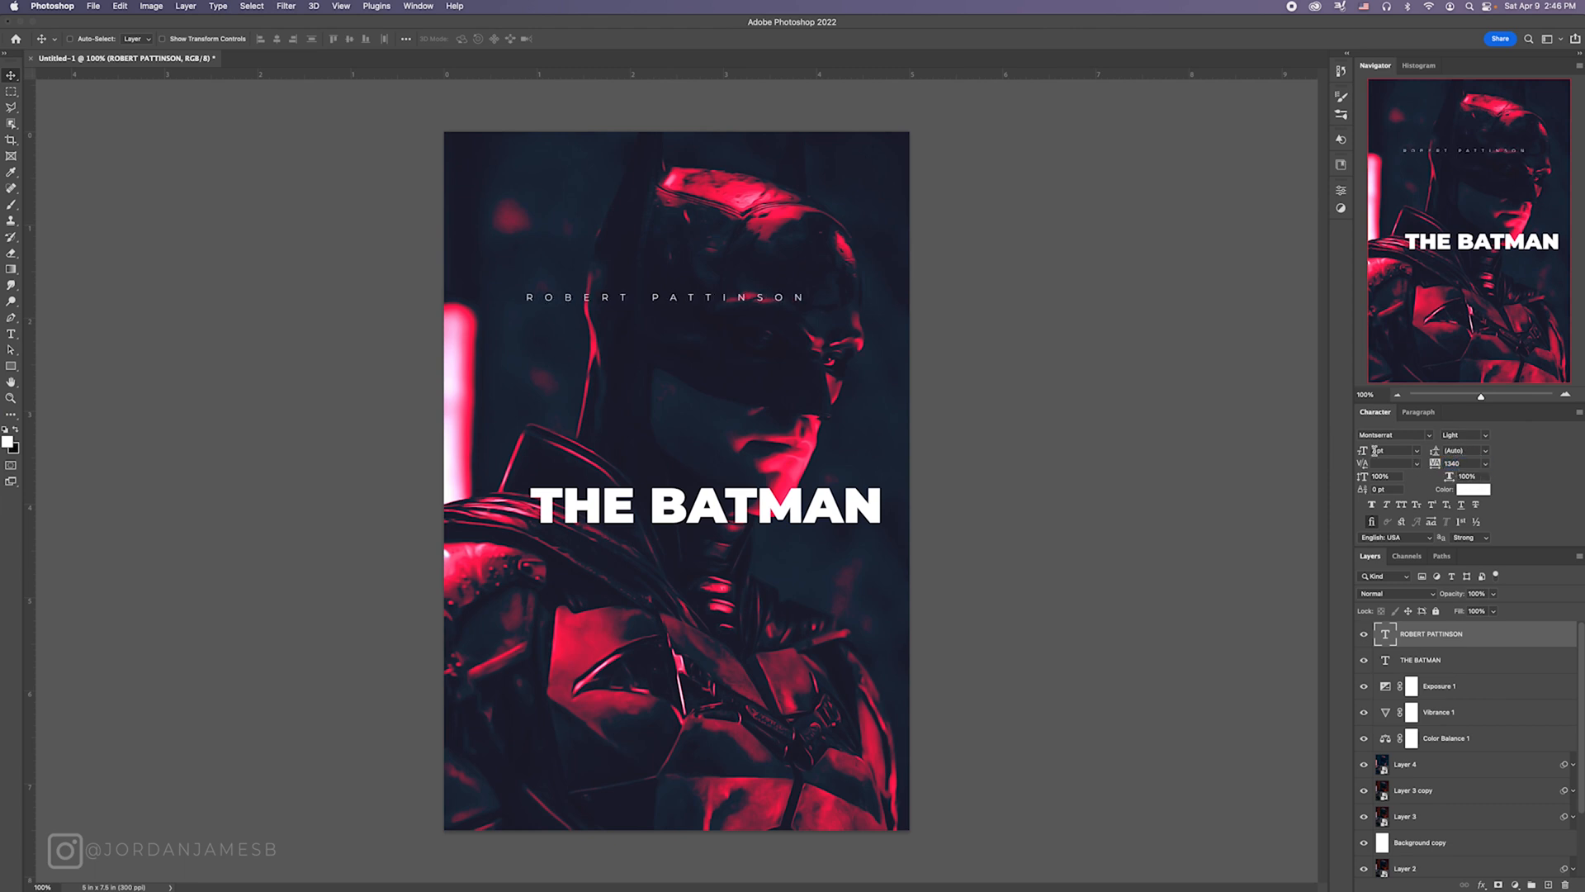
pyautogui.moveTo(1377, 451); pyautogui.dragTo(1354, 453)
pyautogui.write('5')
pyautogui.press('Return')
# Step: Set the tracking of the actor credit's final N to 0 and place the line just above the title, aligned with its left edge
pyautogui.press('t')
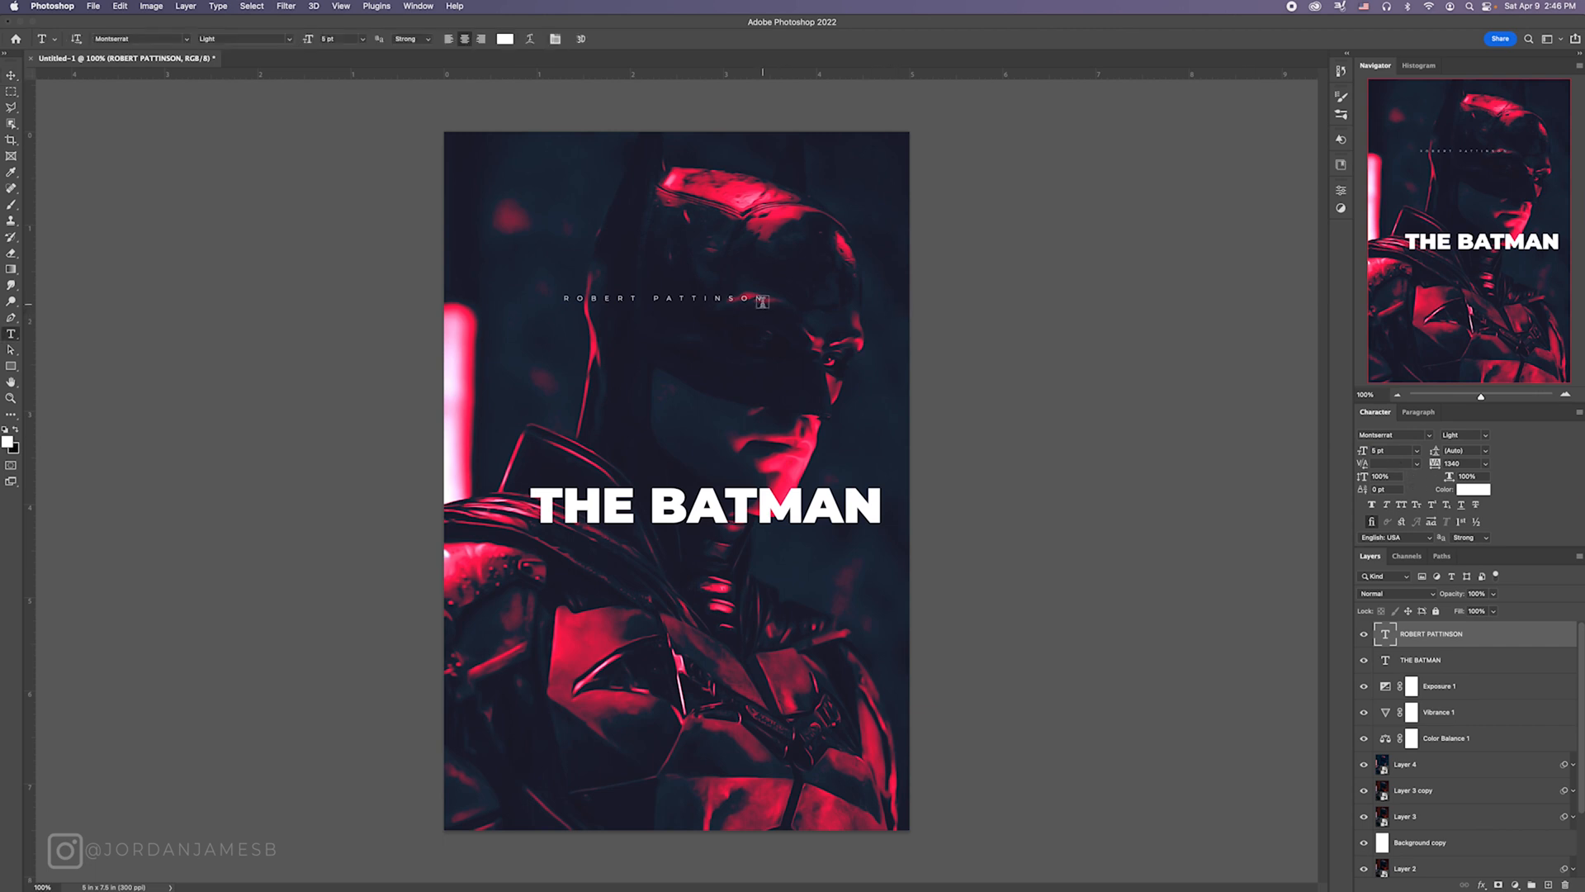
pyautogui.moveTo(771, 299); pyautogui.dragTo(755, 299)
pyautogui.click(1472, 463)
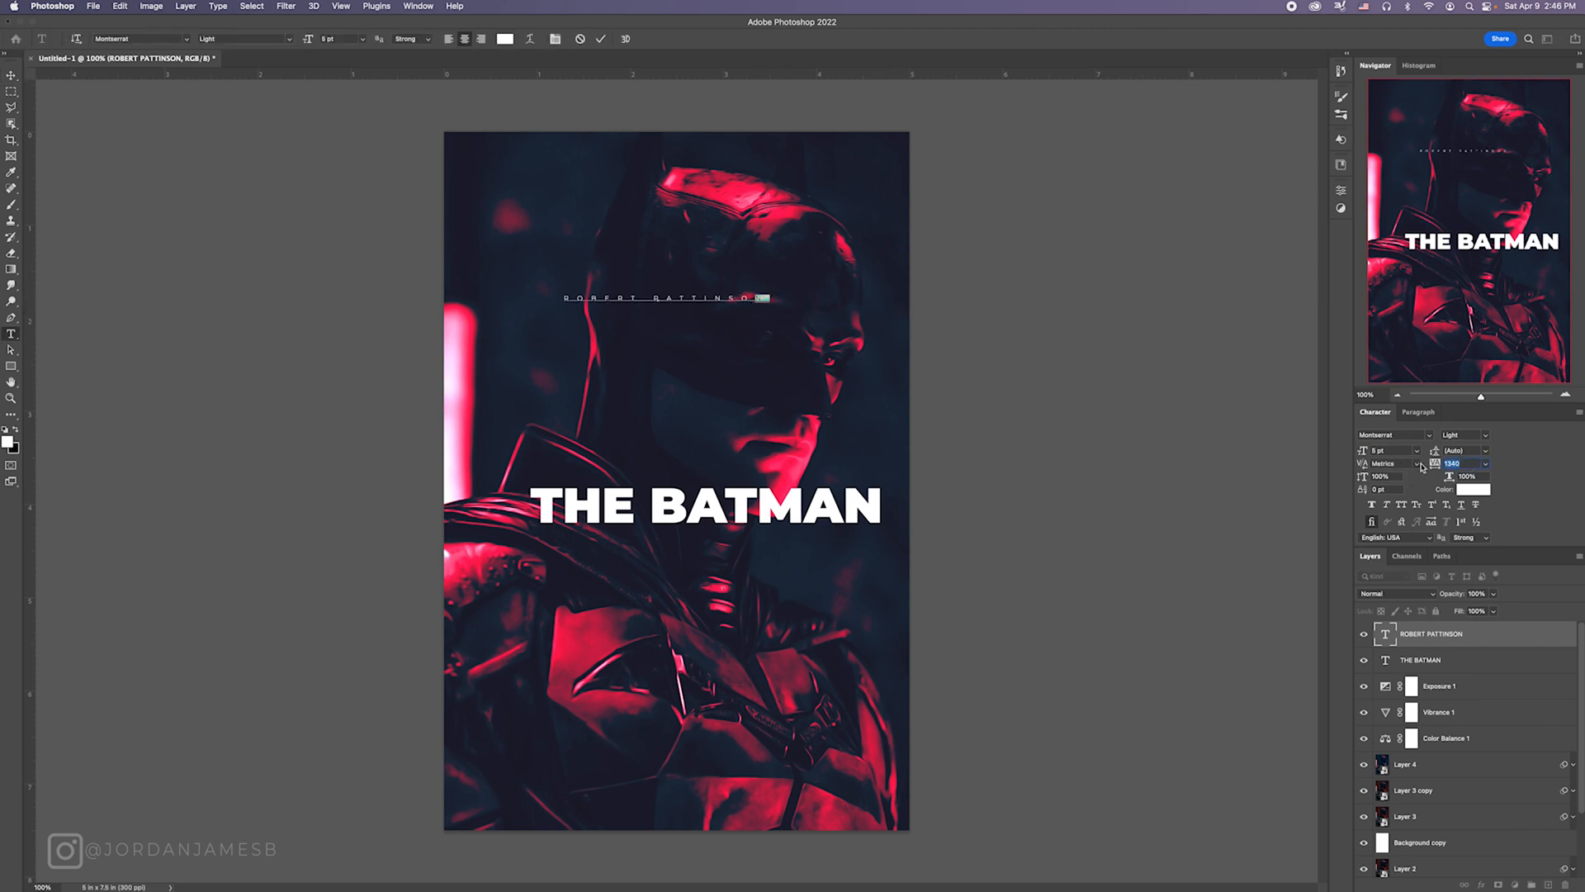
pyautogui.write('0')
pyautogui.click(12, 75)
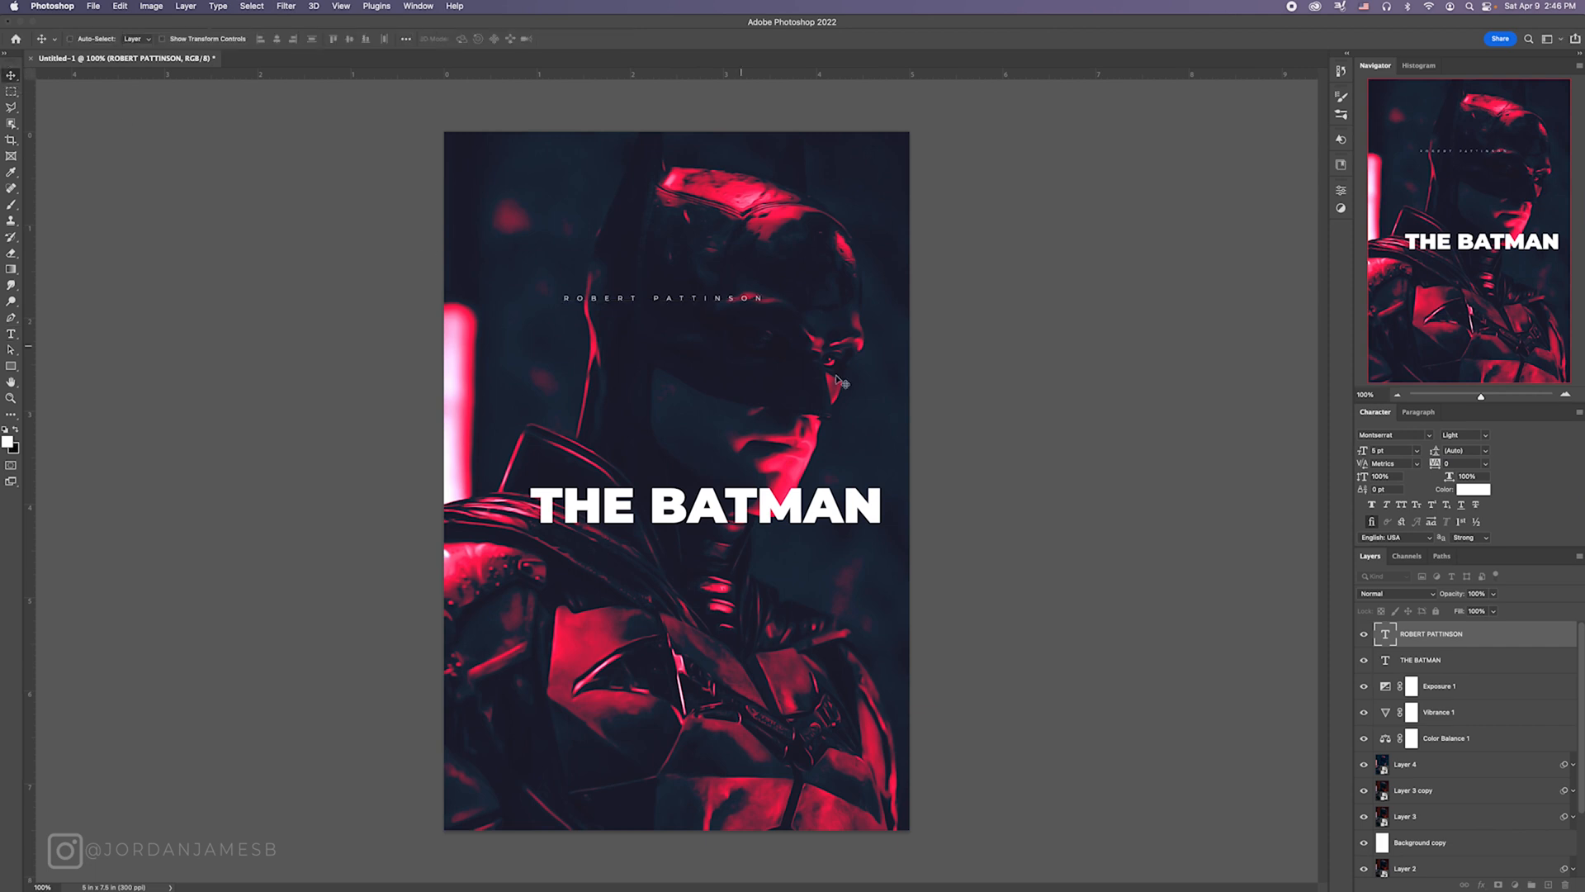
pyautogui.moveTo(682, 302); pyautogui.dragTo(648, 480)
# Step: Add a new text line reading A MATT REEVES FILM above the title
pyautogui.press('t')
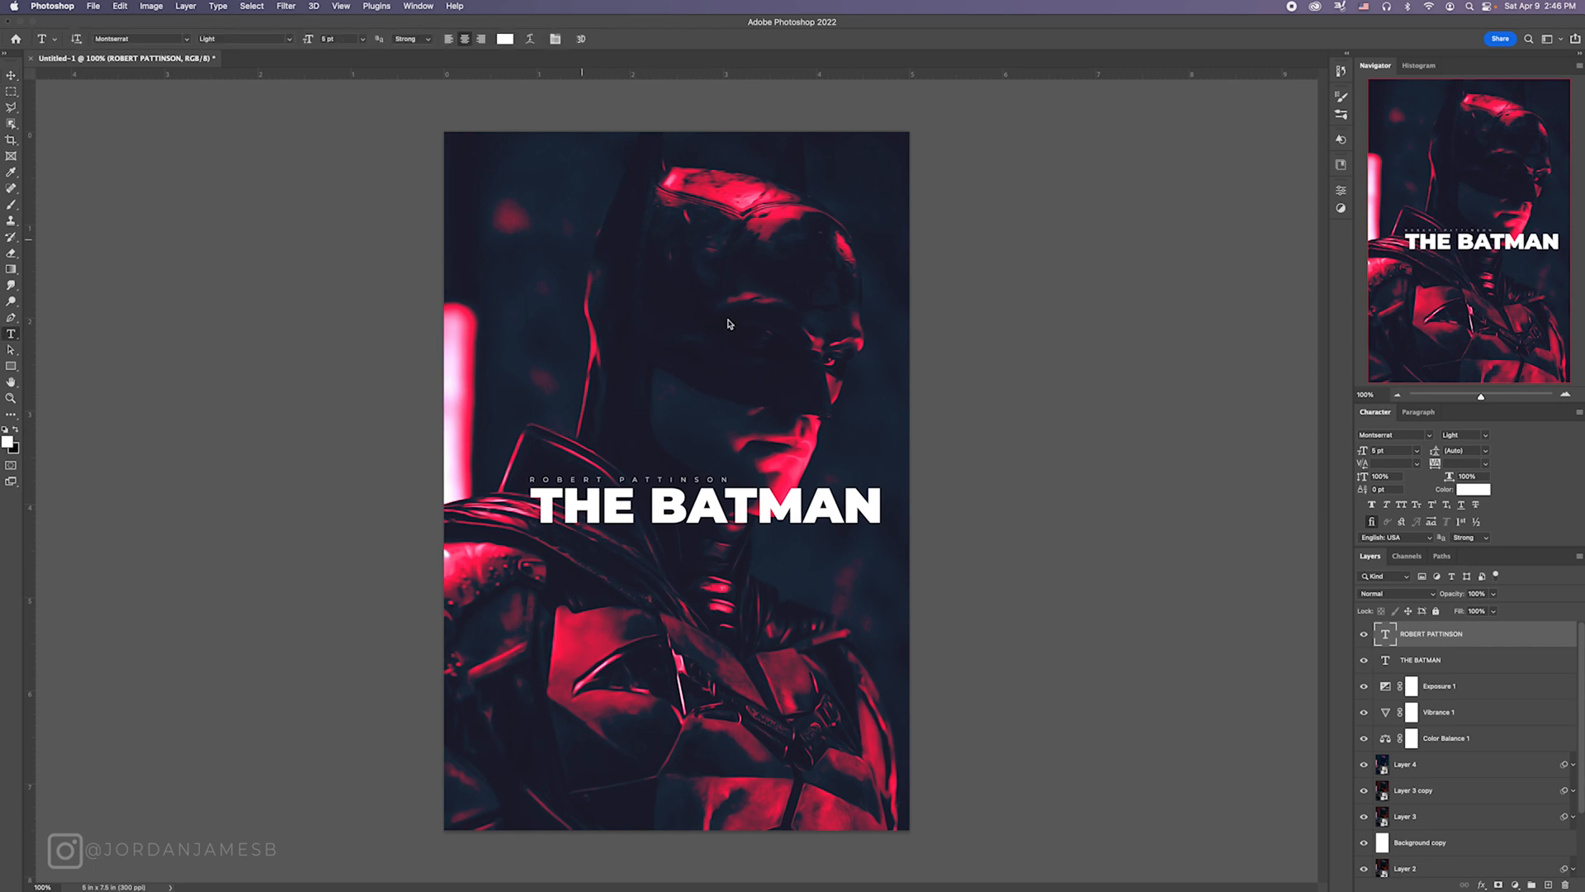
pyautogui.click(583, 240)
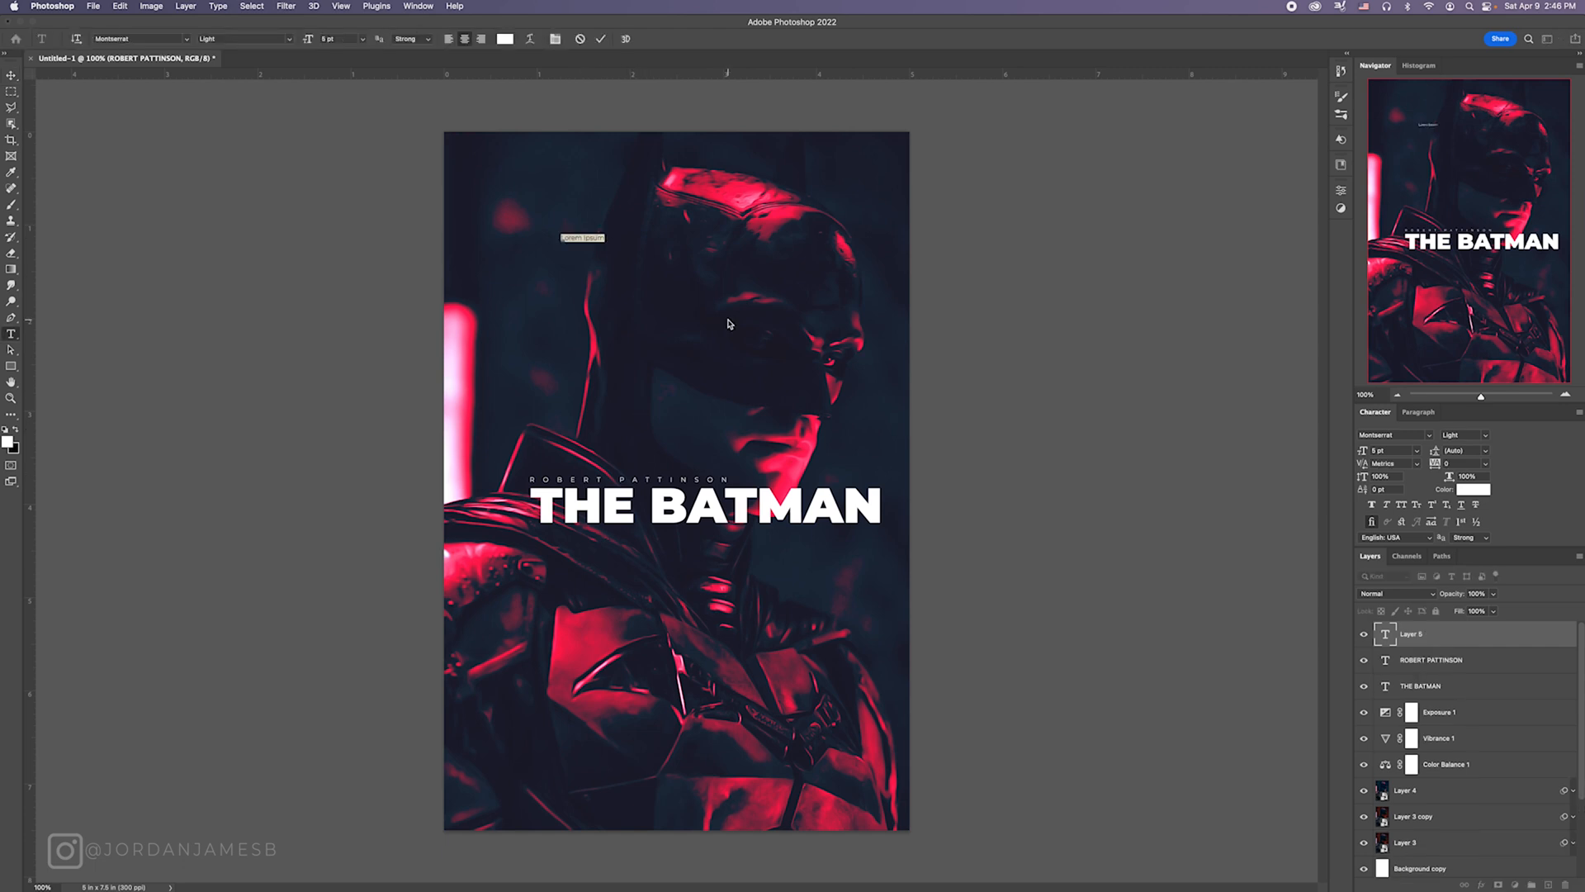
pyautogui.write('4')
pyautogui.write(' MATT REEVES')
pyautogui.write(' FILM')
pyautogui.click(10, 75)
# Step: Widen the director credit's tracking to match the actor credit and set its font size to 6 pt
pyautogui.moveTo(1363, 452); pyautogui.dragTo(1462, 469)
pyautogui.write('t')
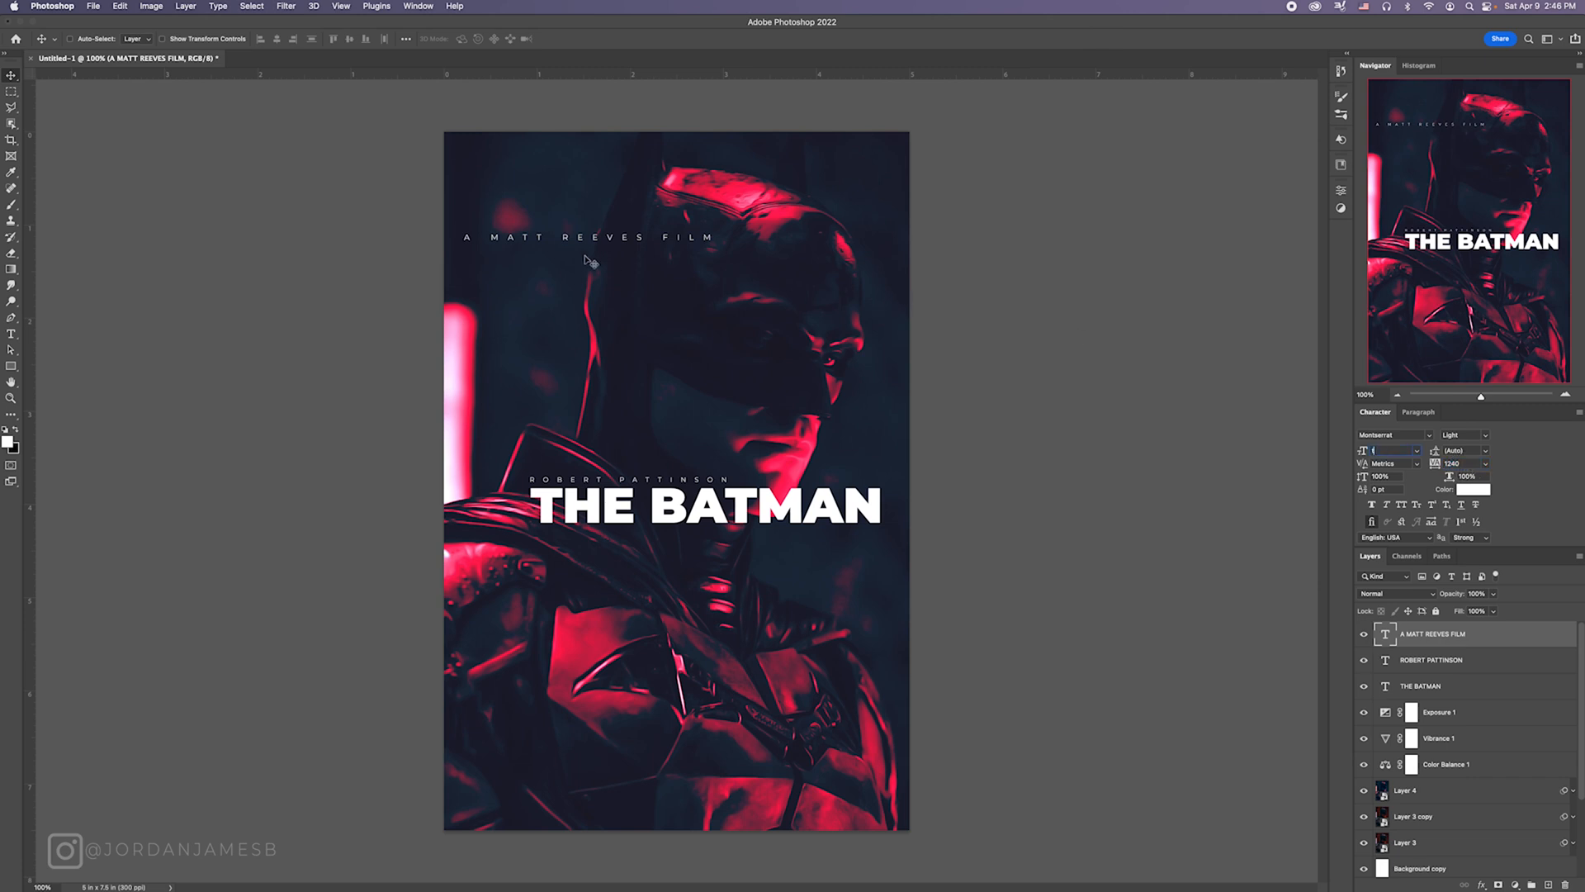
pyautogui.click(1189, 472)
pyautogui.press('Return')
# Step: Reduce the words A and FILM in the director credit to 4 pt
pyautogui.press('t')
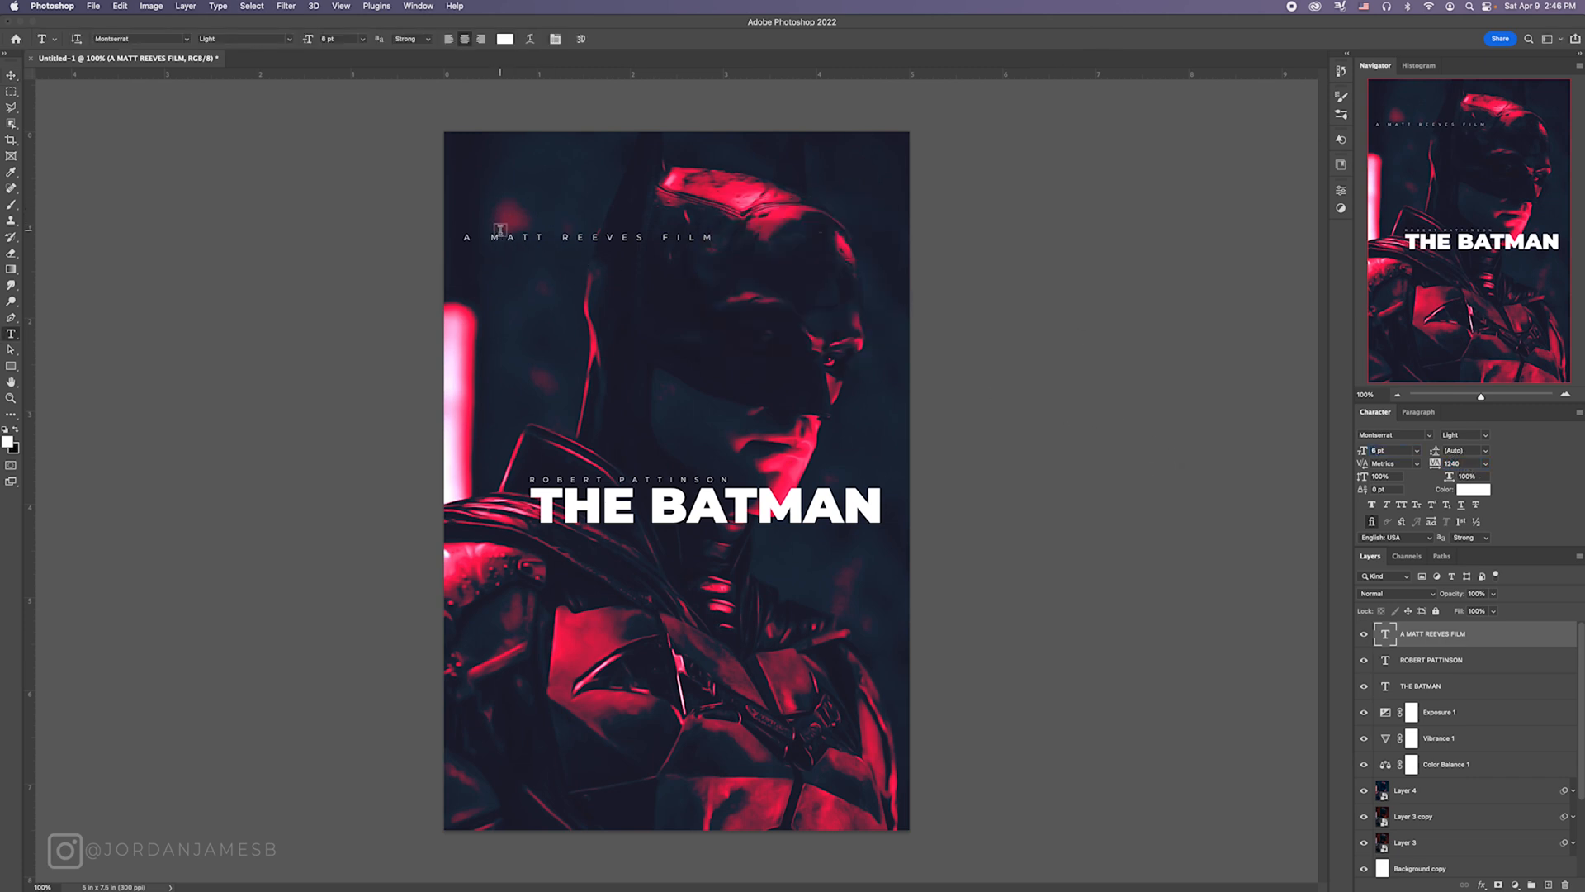
pyautogui.moveTo(491, 239); pyautogui.dragTo(430, 239)
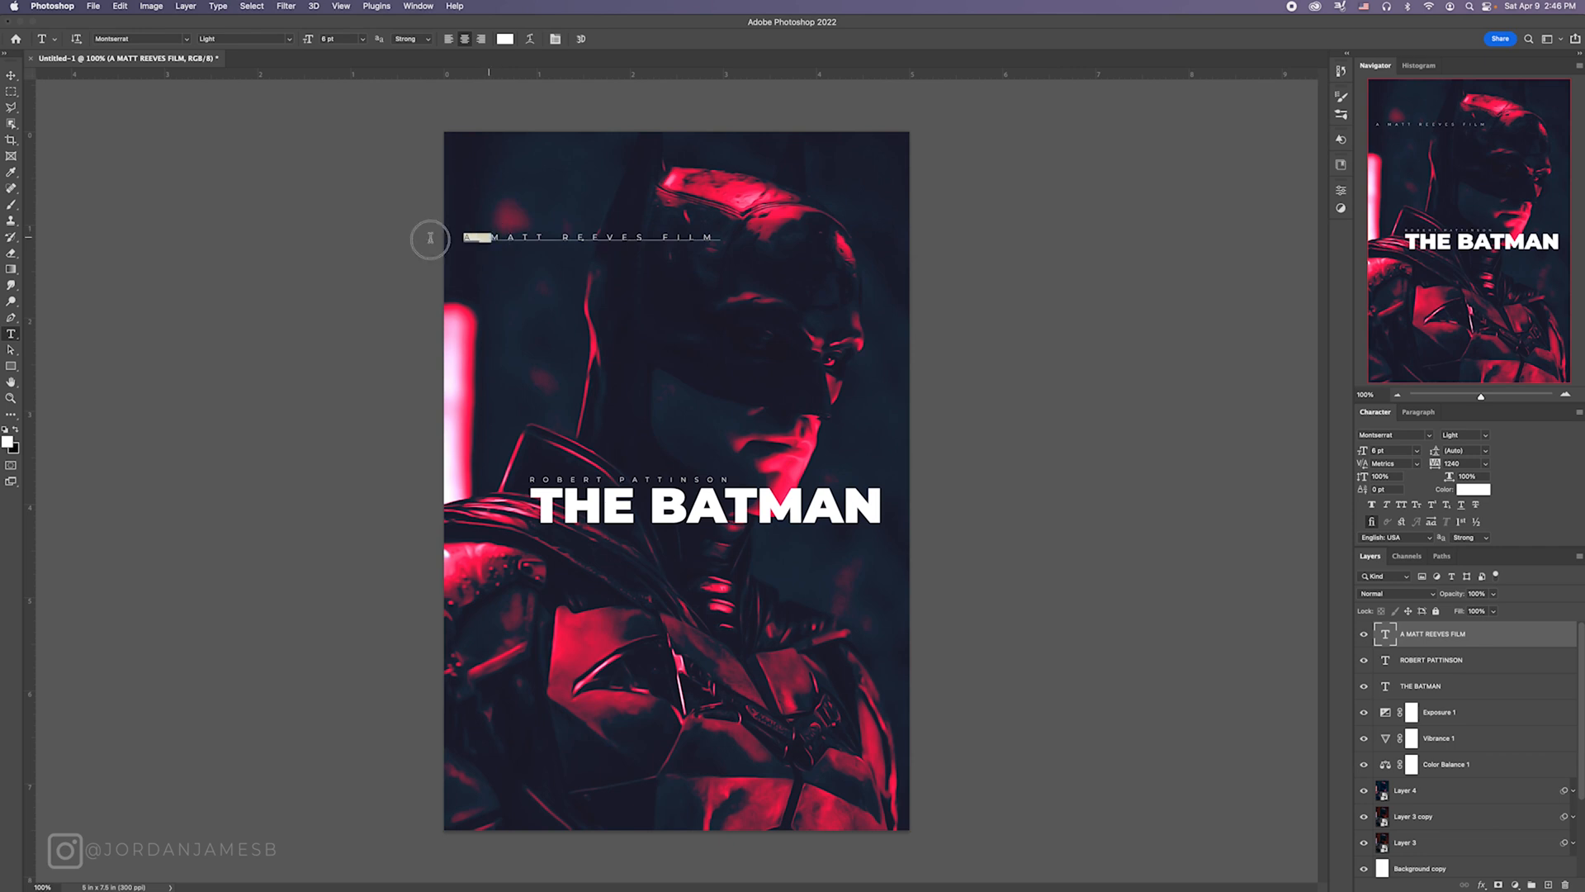
pyautogui.click(1373, 450)
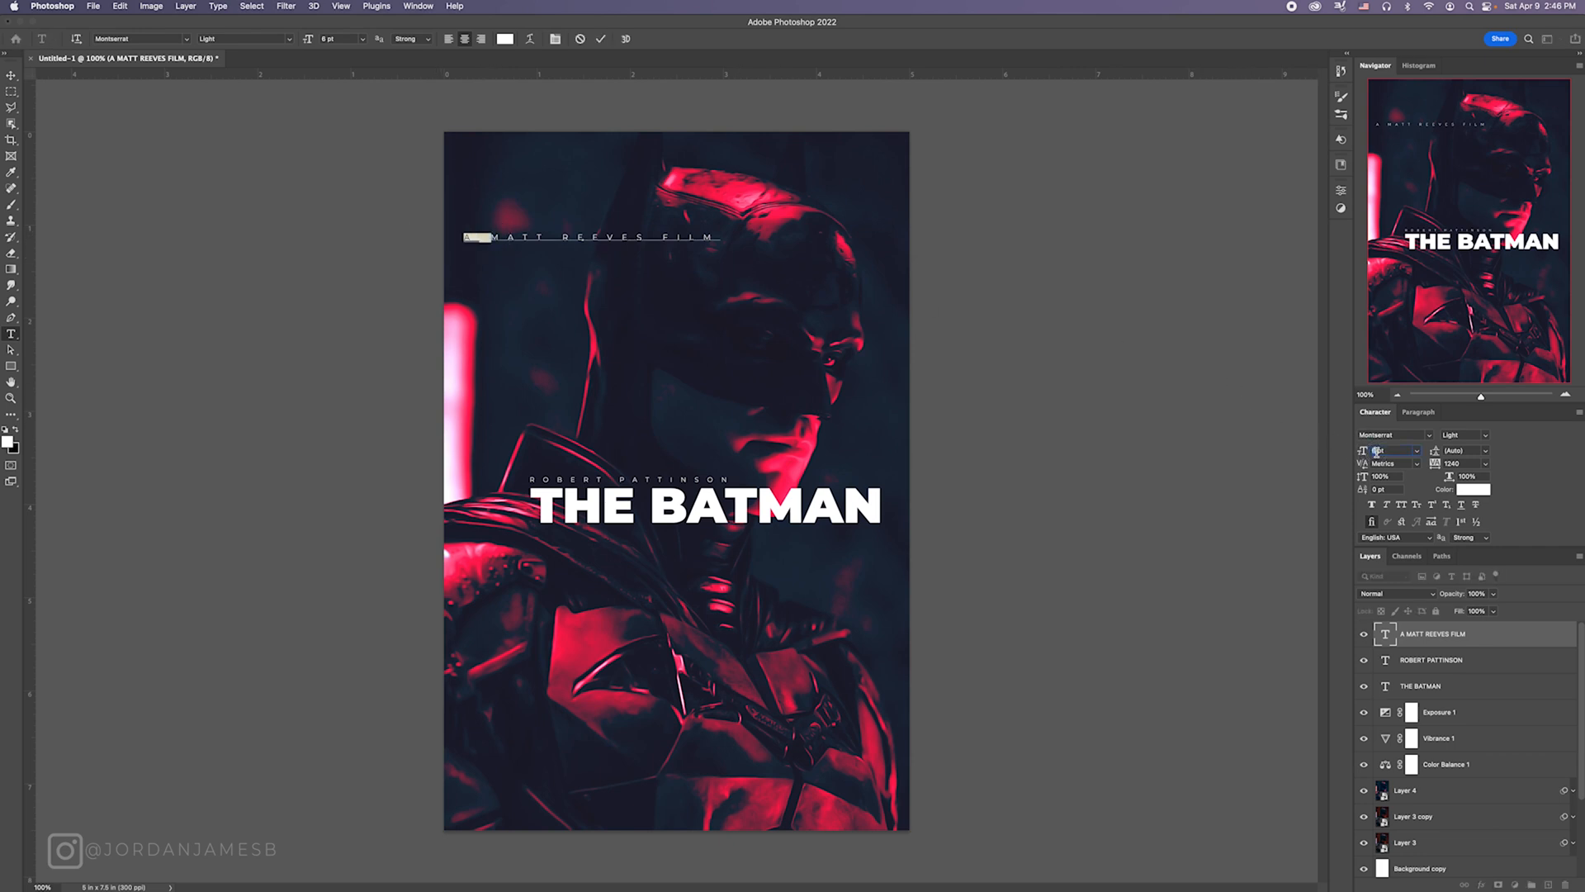
pyautogui.moveTo(650, 237); pyautogui.dragTo(720, 238)
pyautogui.click(1376, 450)
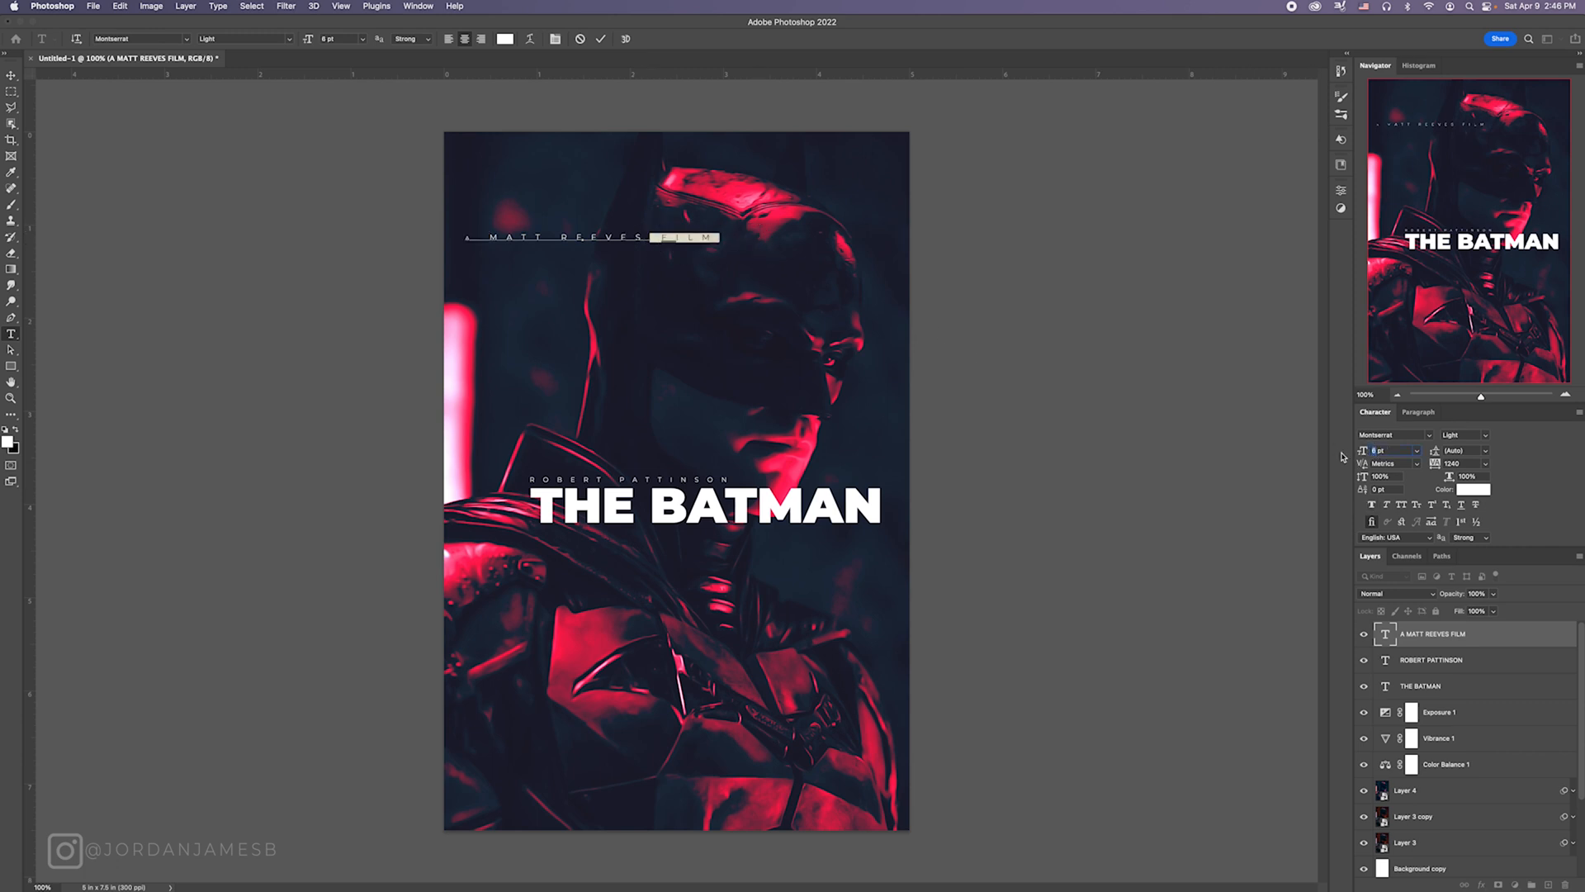
pyautogui.press('Return')
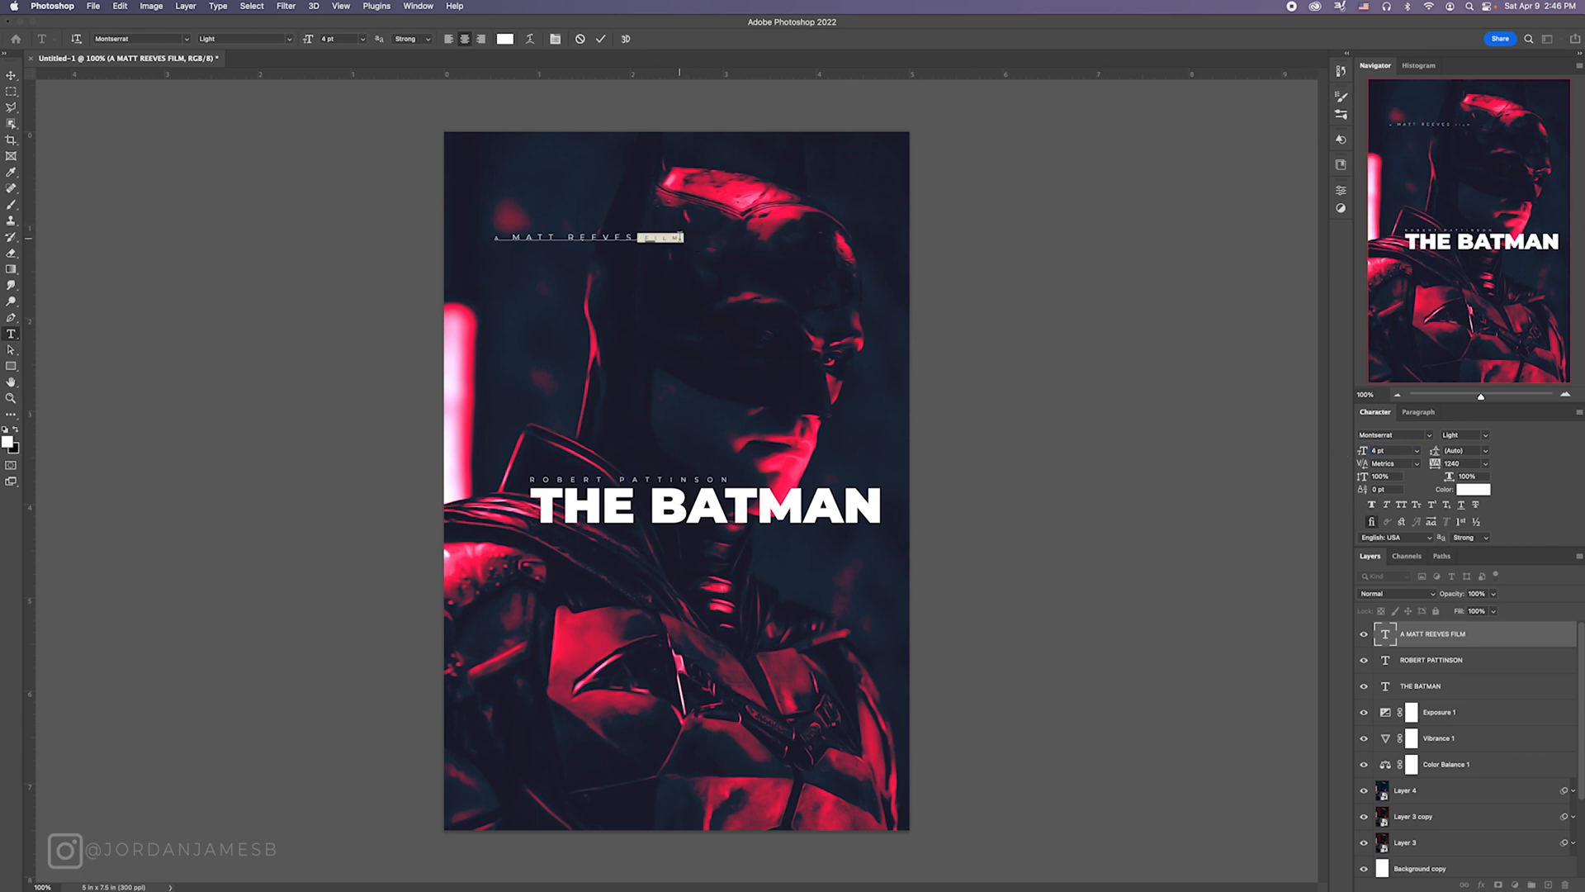
# Step: Adjust the tracking of the director credit's final M and place the line just below the title, aligned with its right edge
pyautogui.click(667, 239)
pyautogui.click(672, 239)
pyautogui.moveTo(673, 239); pyautogui.dragTo(703, 241)
pyautogui.click(1453, 463)
pyautogui.click(10, 75)
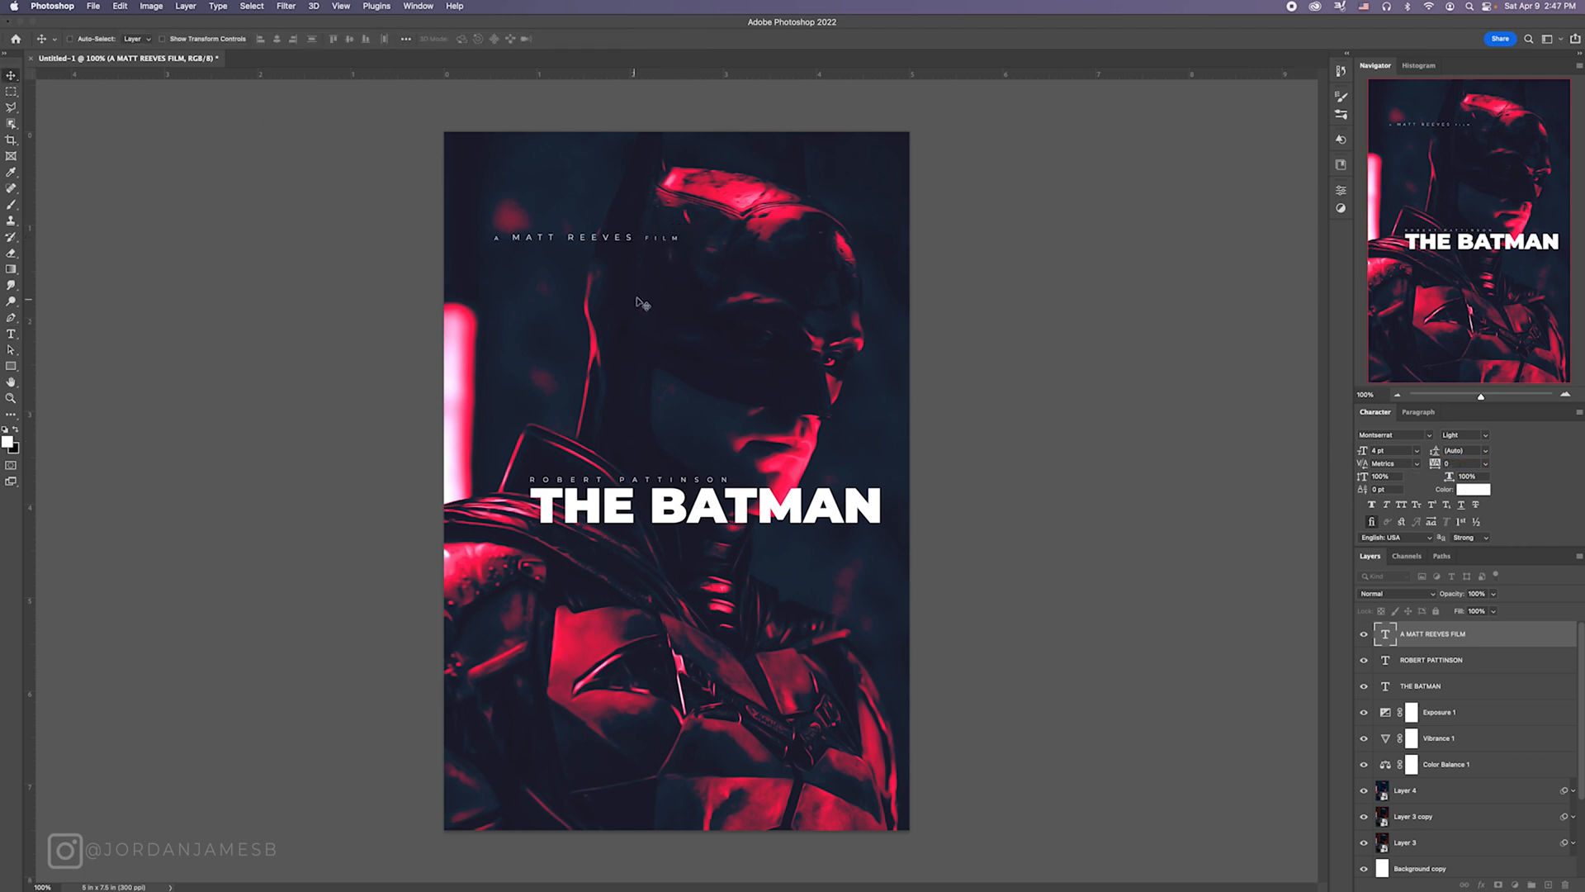
pyautogui.moveTo(626, 246); pyautogui.dragTo(829, 541)
# Step: Group the three text layers and rename the group Title
pyautogui.keyDown('shift'); pyautogui.click(1475, 696); pyautogui.keyUp('shift')
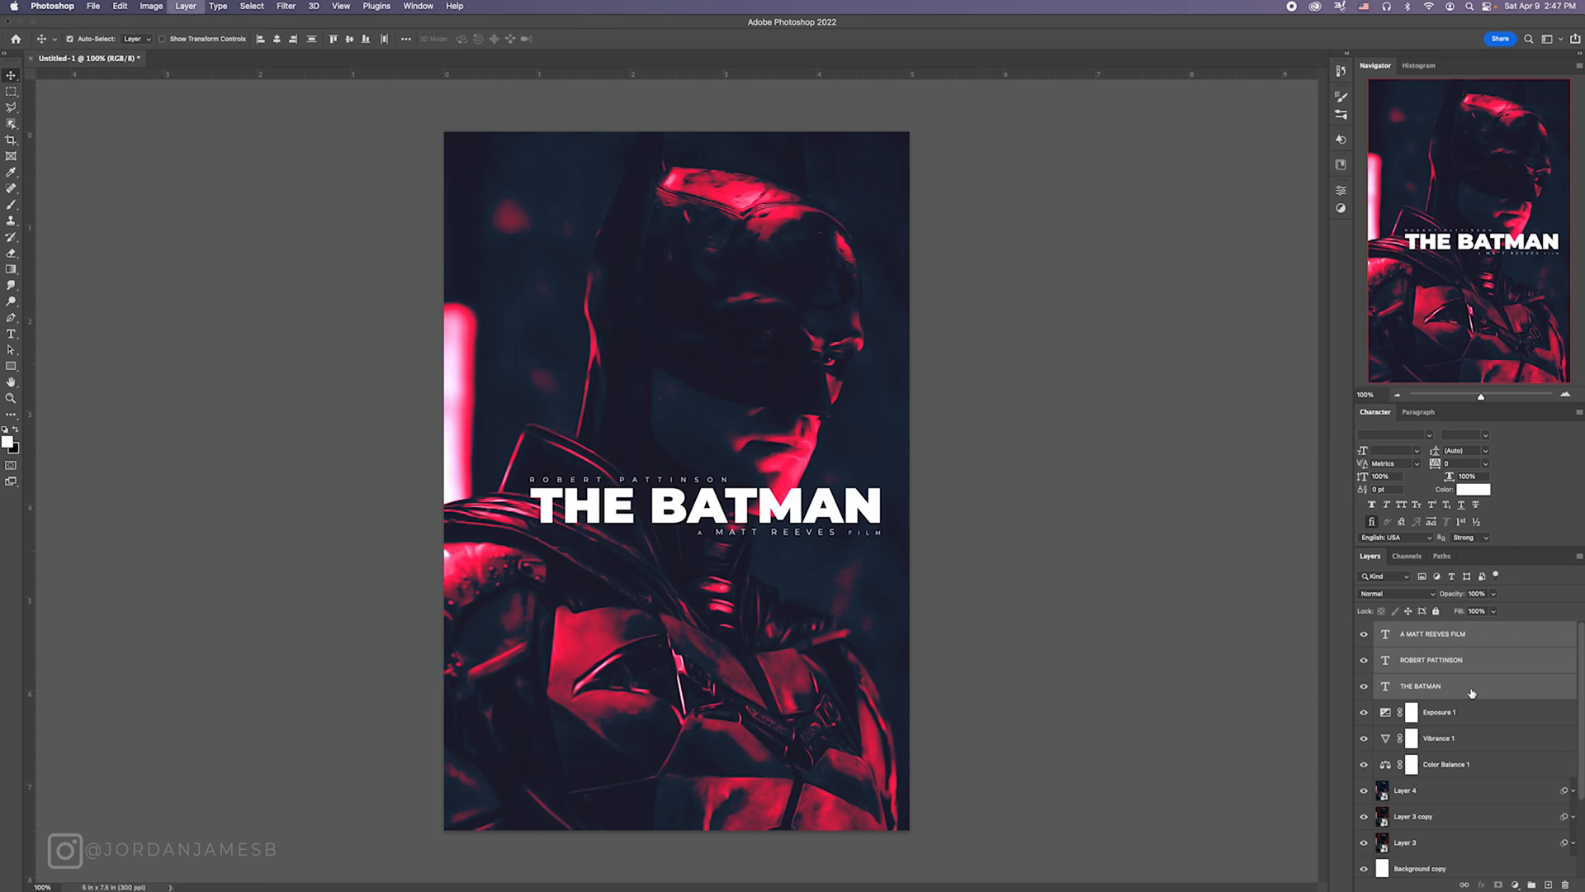
pyautogui.press('super+g')
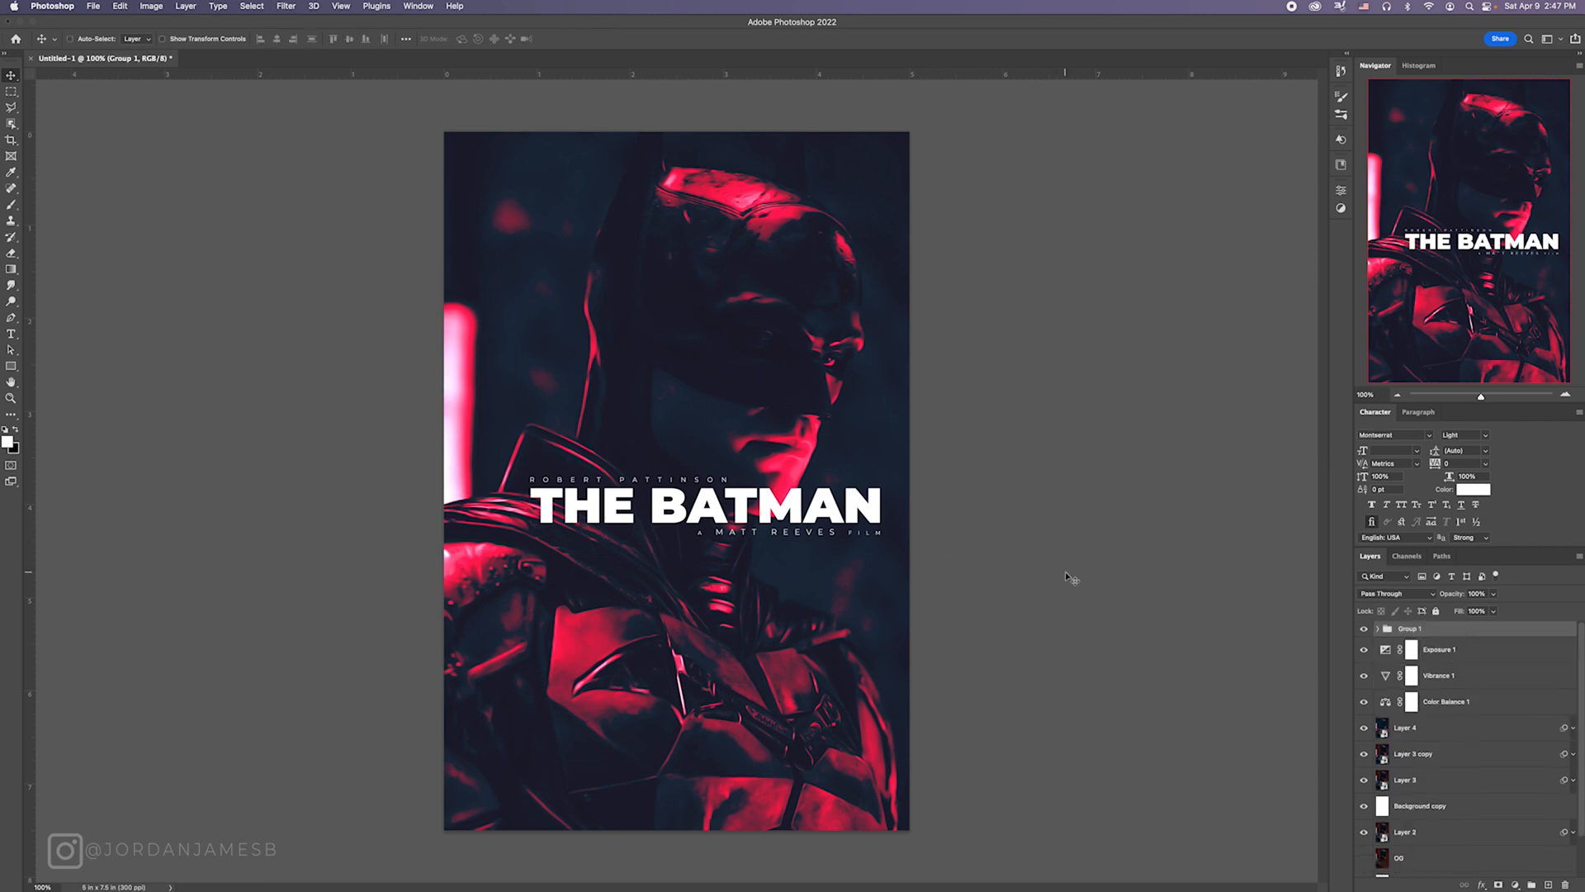
pyautogui.doubleClick(1408, 629)
pyautogui.write('Title')
pyautogui.press('Return')
# Step: Rotate the Title group 90° clockwise and centre it horizontally on the poster
pyautogui.press('super+t')
pyautogui.moveTo(892, 468); pyautogui.dragTo(727, 652)
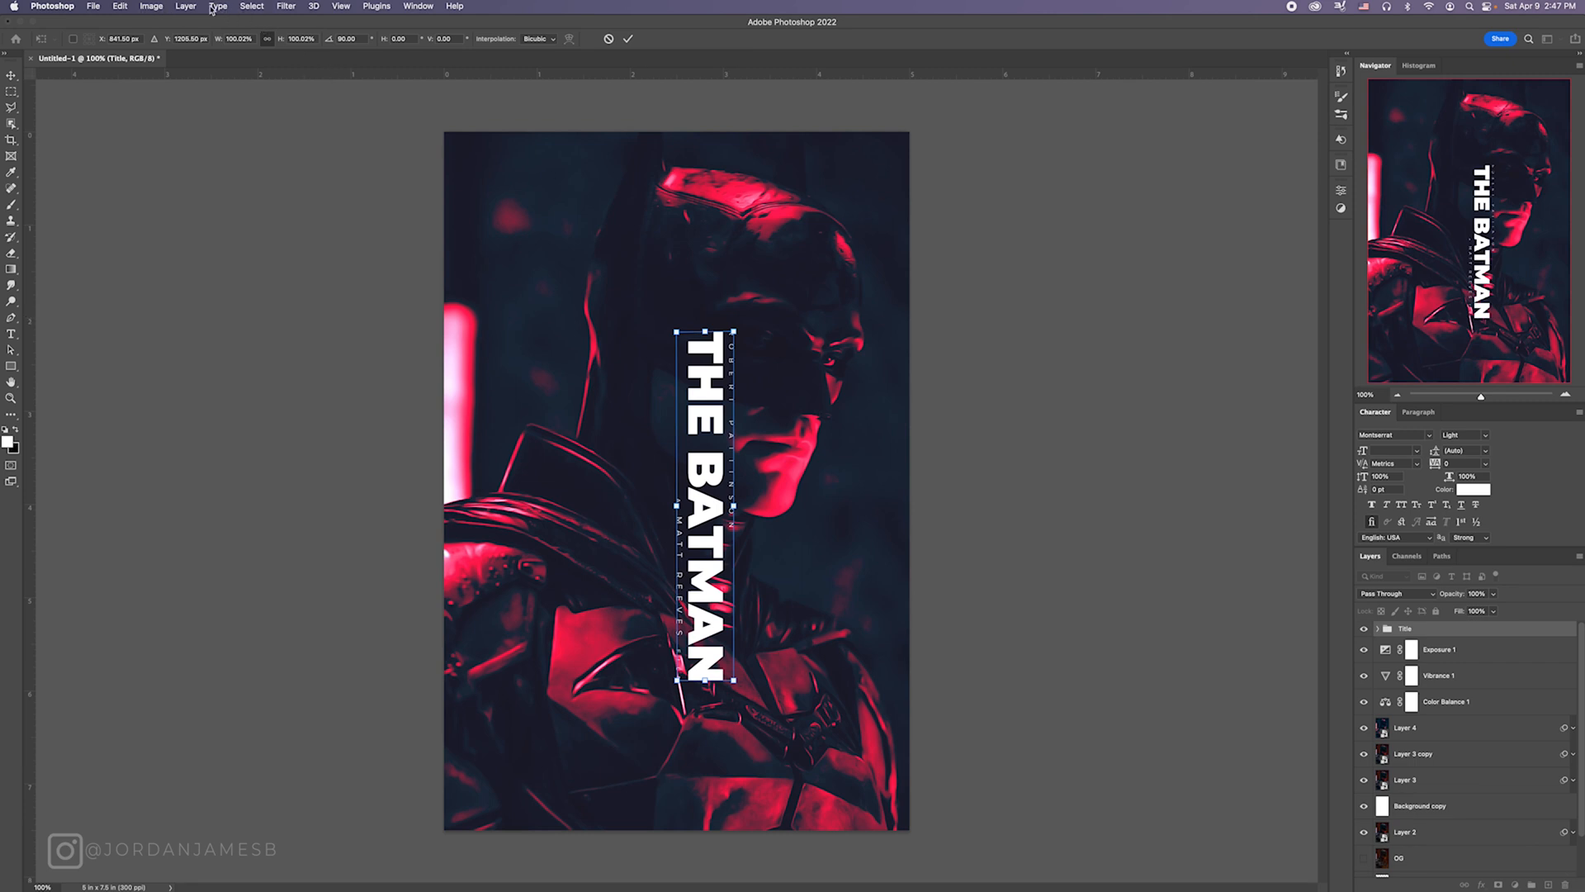
pyautogui.click(252, 6)
pyautogui.click(675, 134)
pyautogui.click(737, 330)
# Step: Scale the vertical Title group to about 167%, shift it slightly down the poster and apply the transformation
pyautogui.moveTo(665, 290); pyautogui.dragTo(677, 214)
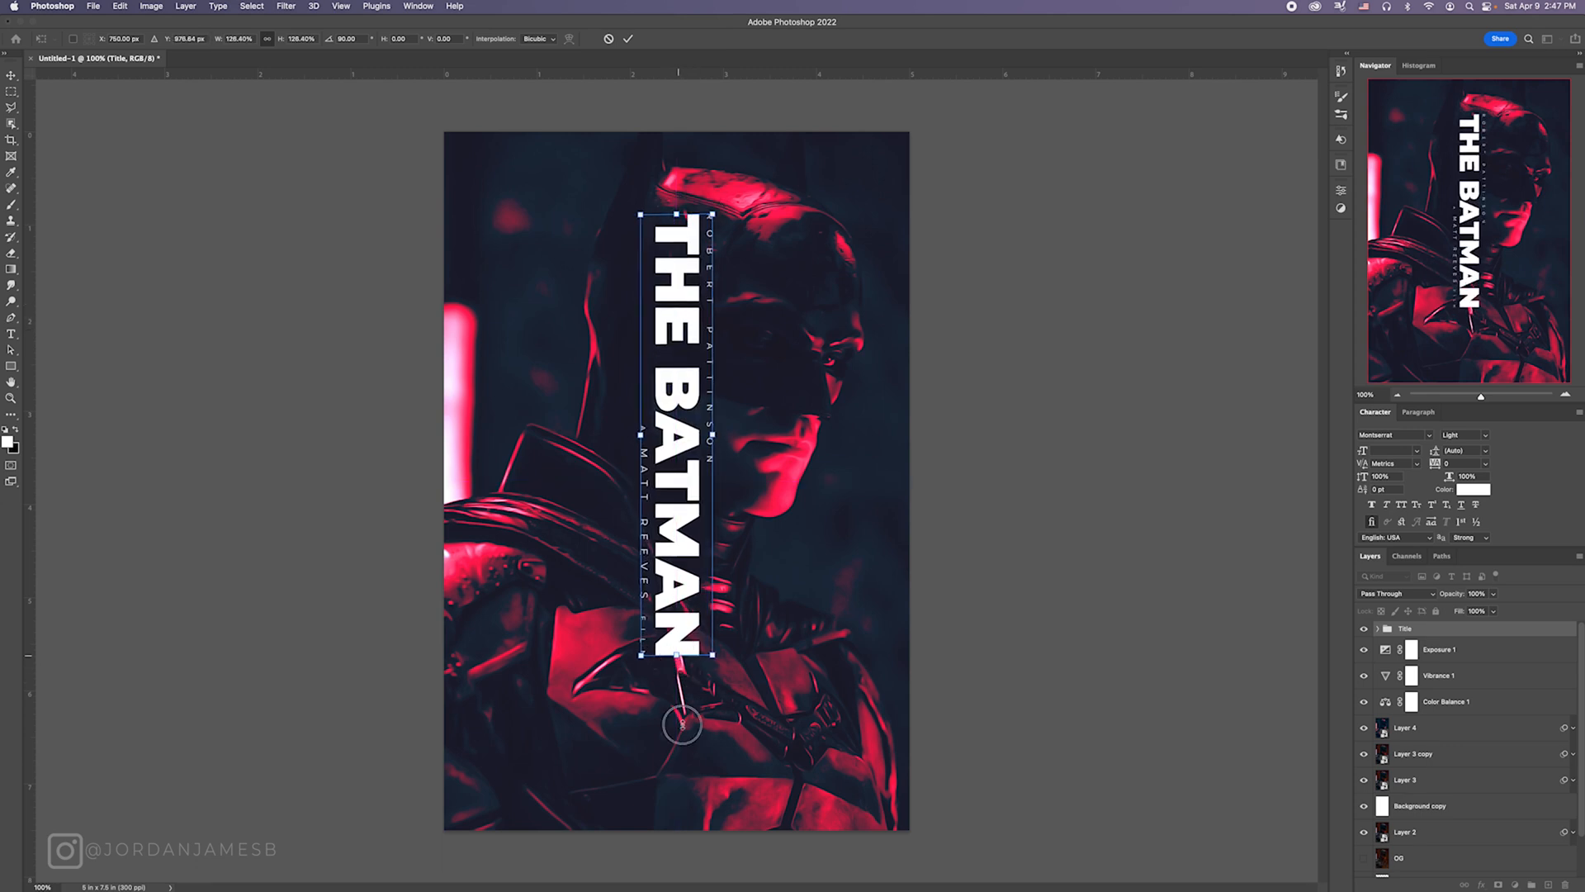
pyautogui.moveTo(682, 725); pyautogui.dragTo(677, 795)
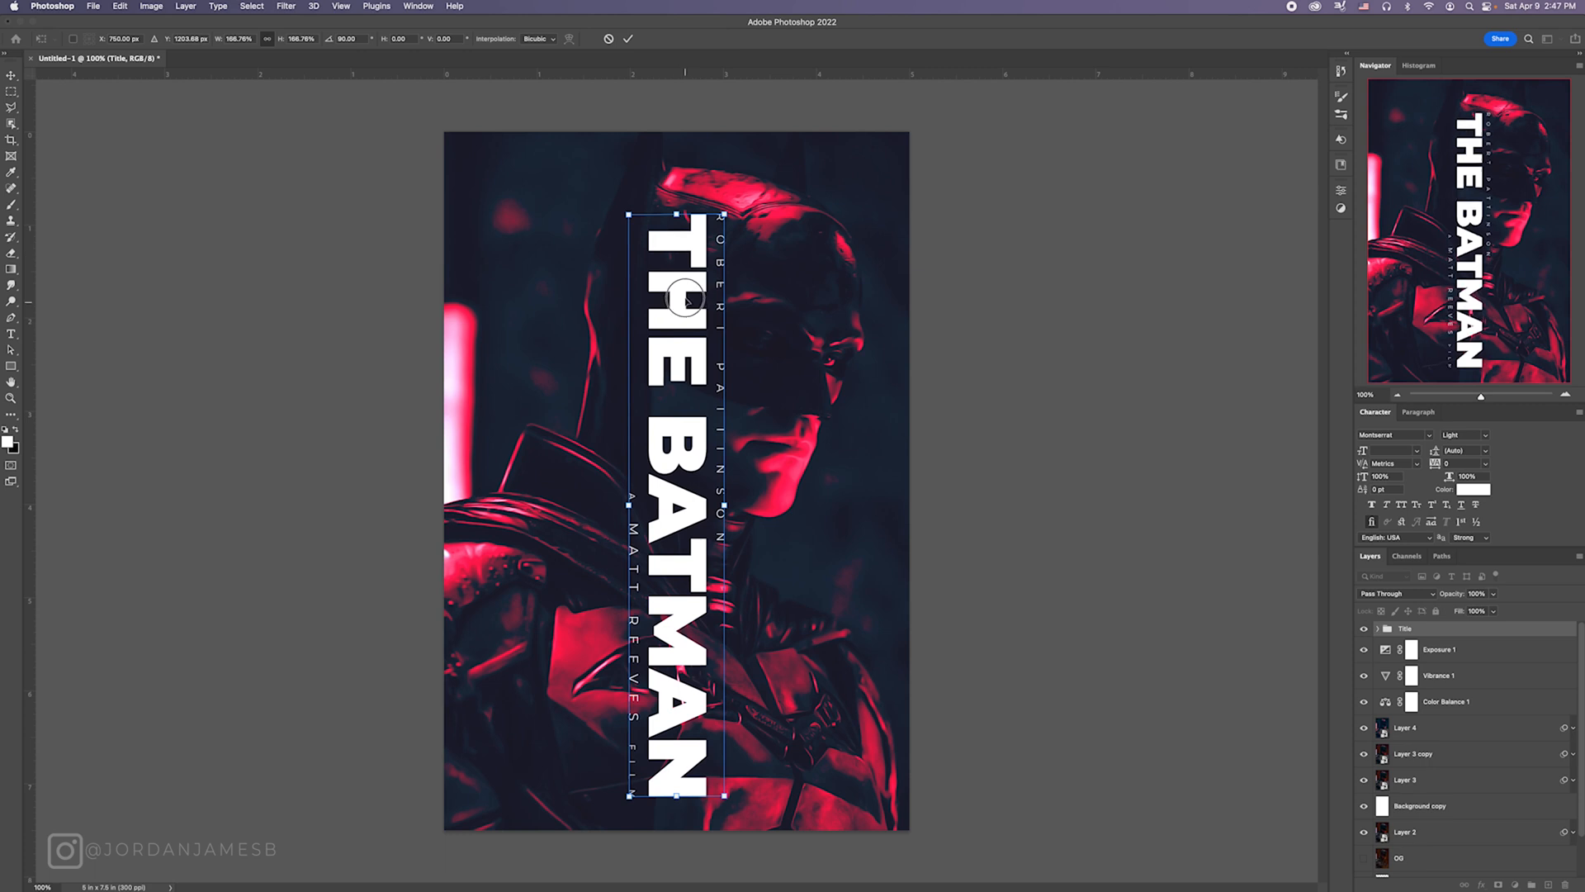
pyautogui.moveTo(686, 302); pyautogui.dragTo(686, 313)
pyautogui.press('Return')
pyautogui.press('t')
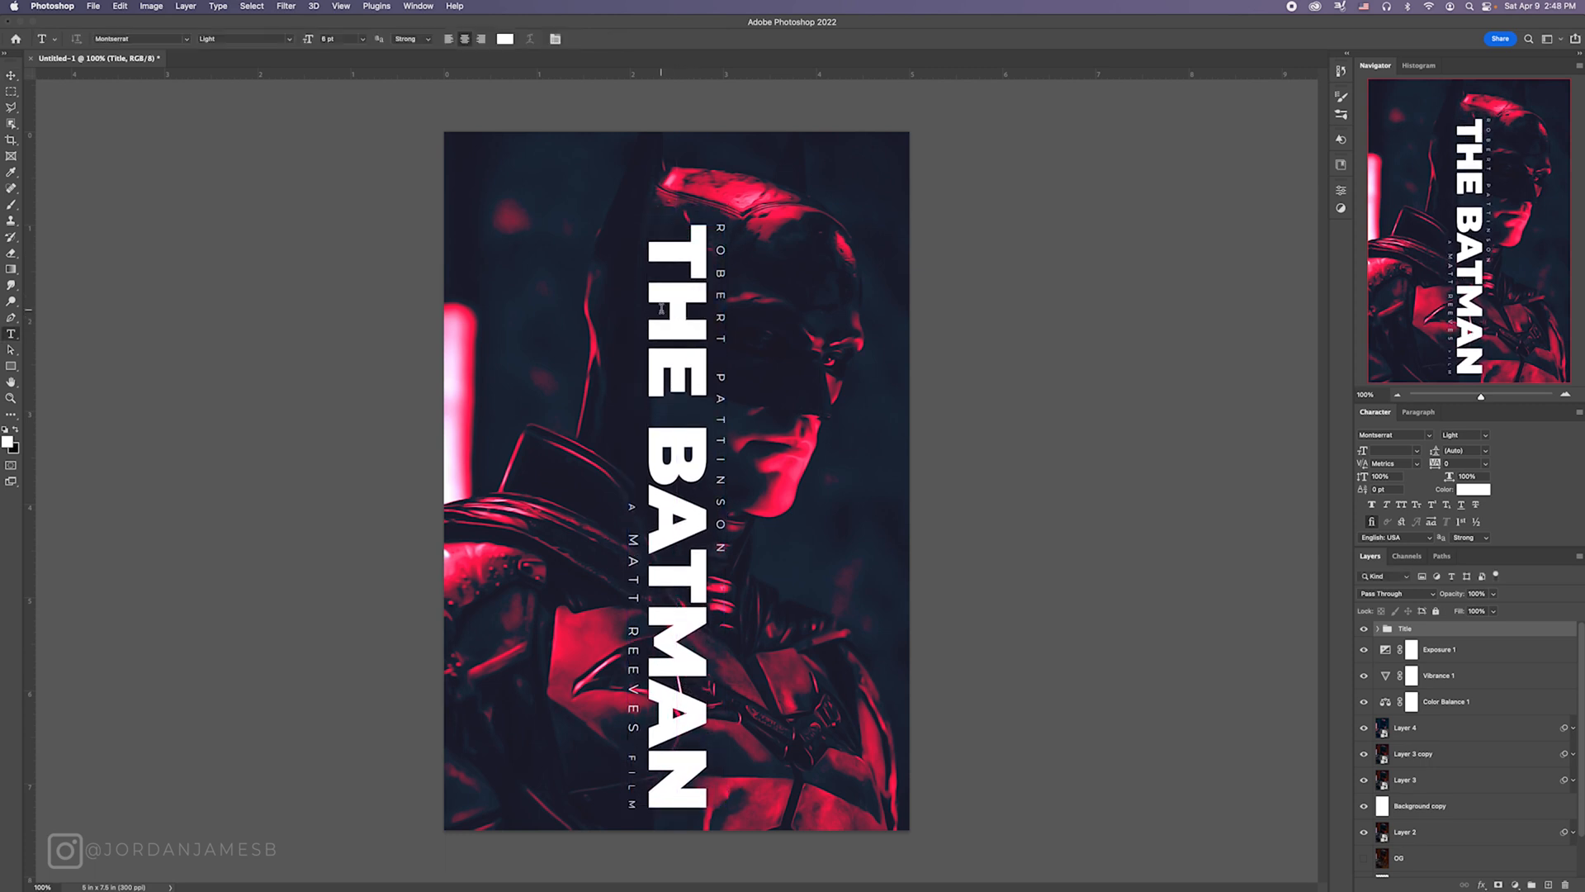
# Step: Reduce the whole THE BATMAN title to 51 pt and widen its tracking to 320
pyautogui.click(661, 308)
pyautogui.hotkey('ctrl', 'a')
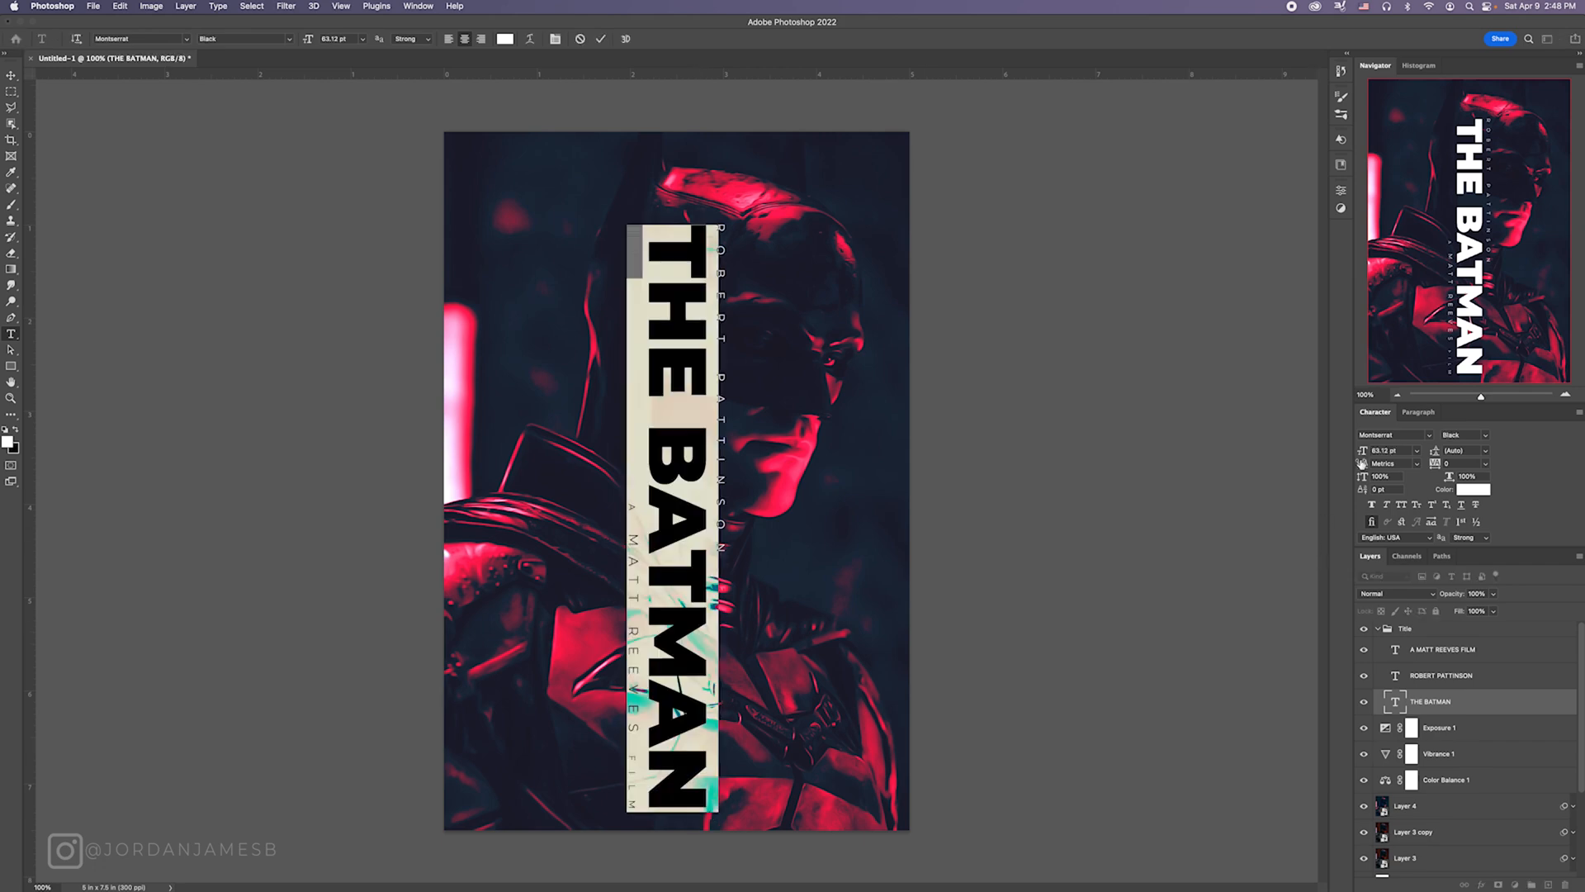
pyautogui.moveTo(1362, 453); pyautogui.dragTo(1458, 466)
pyautogui.moveTo(1365, 453); pyautogui.dragTo(1450, 465)
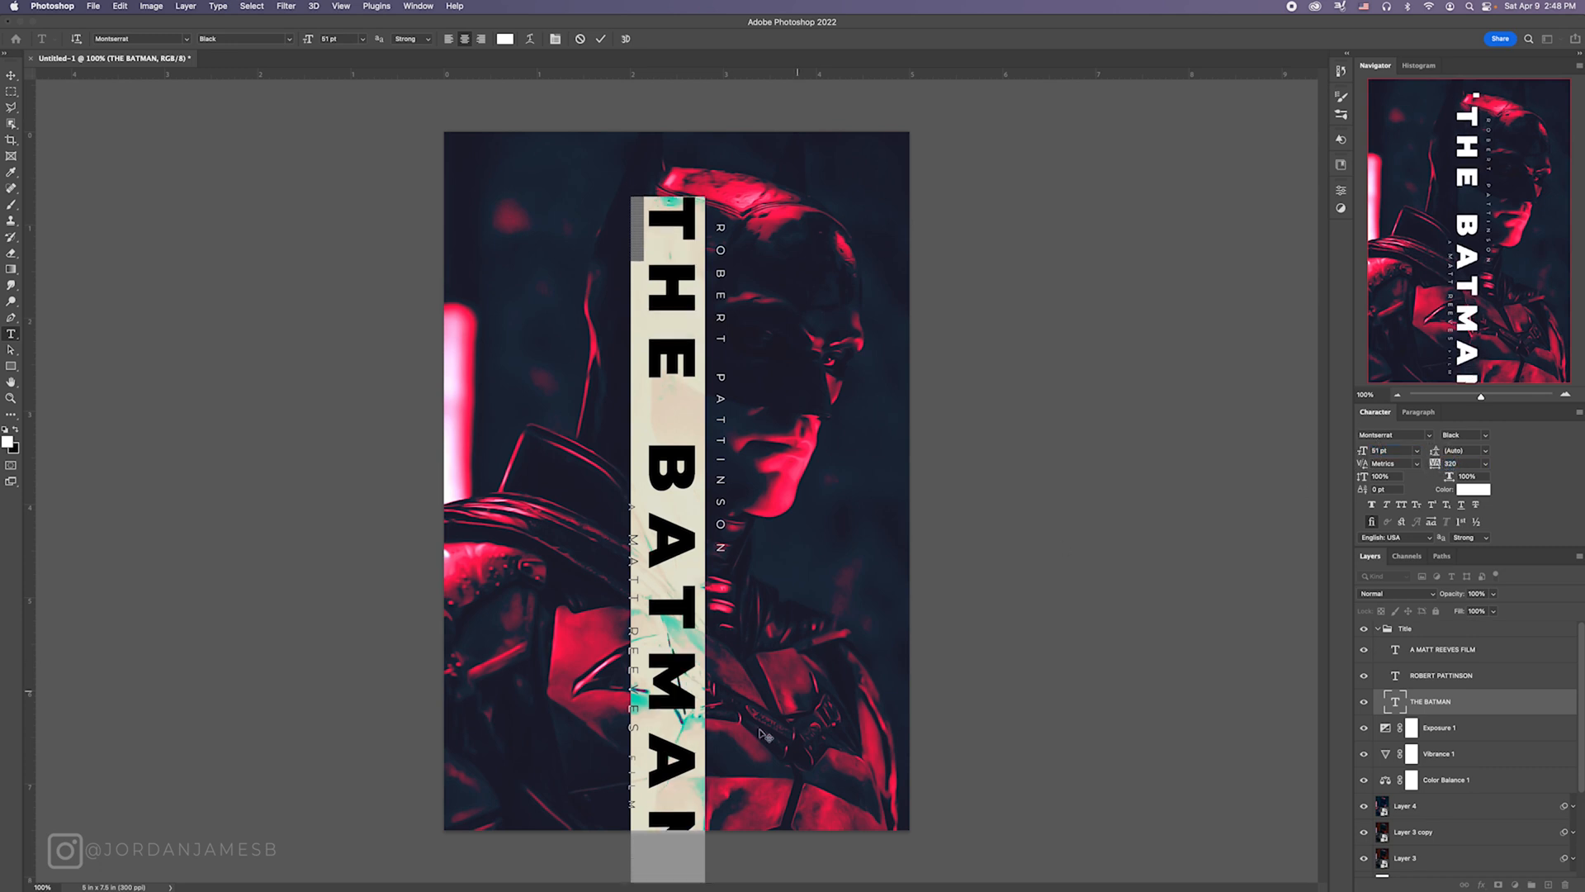
# Step: Set the tracking of the title's final N to 0 and move the title up so it fits within the poster
pyautogui.moveTo(682, 800); pyautogui.dragTo(690, 875)
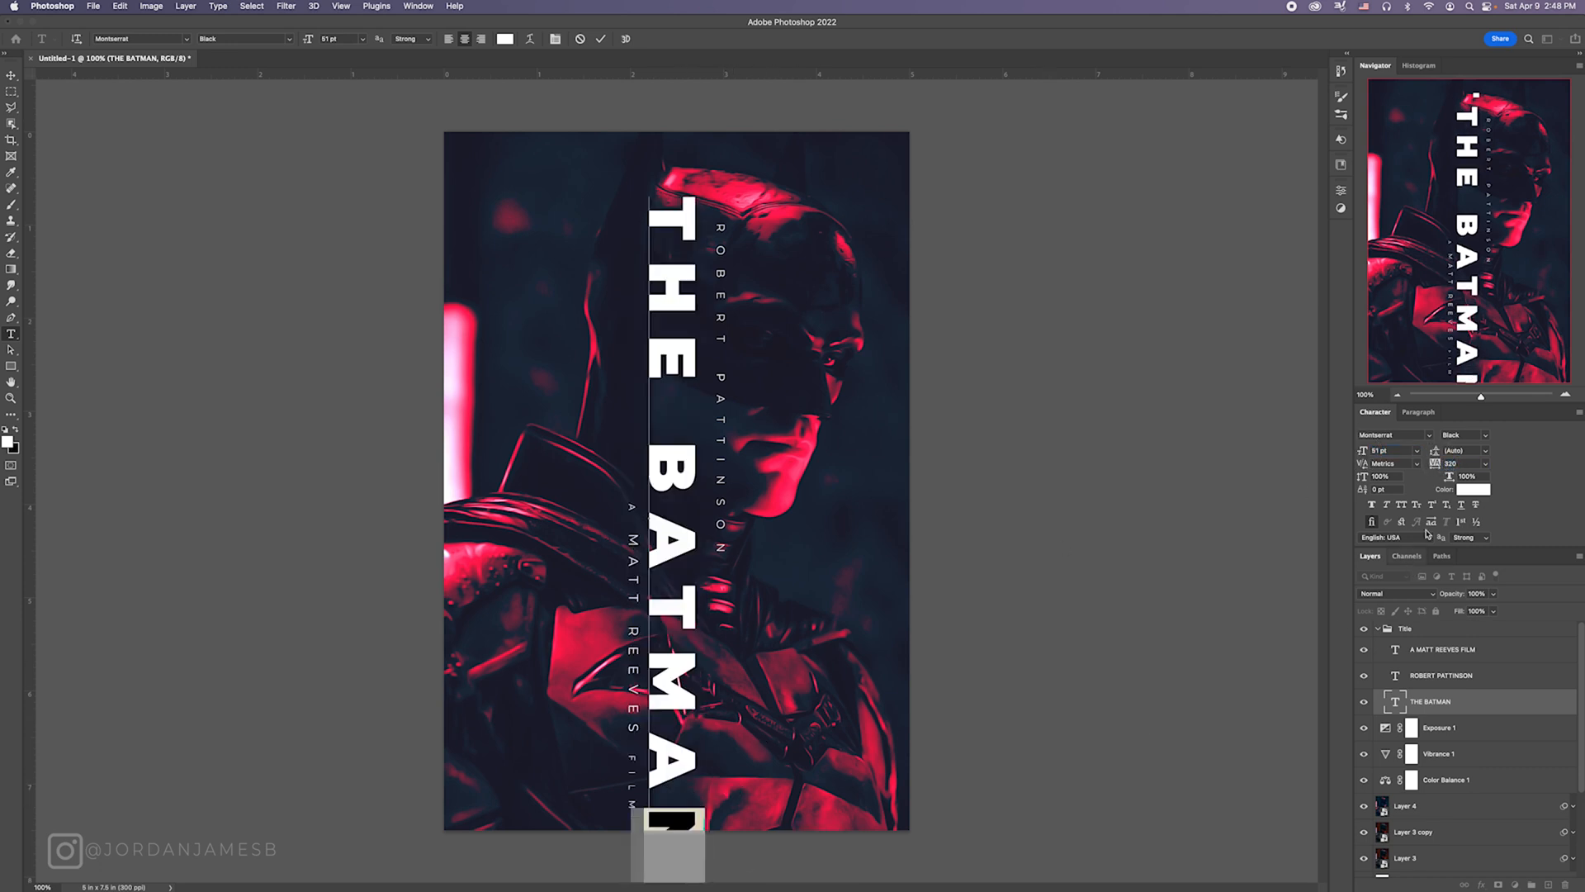
pyautogui.moveTo(1455, 465); pyautogui.dragTo(1434, 467)
pyautogui.press('Return')
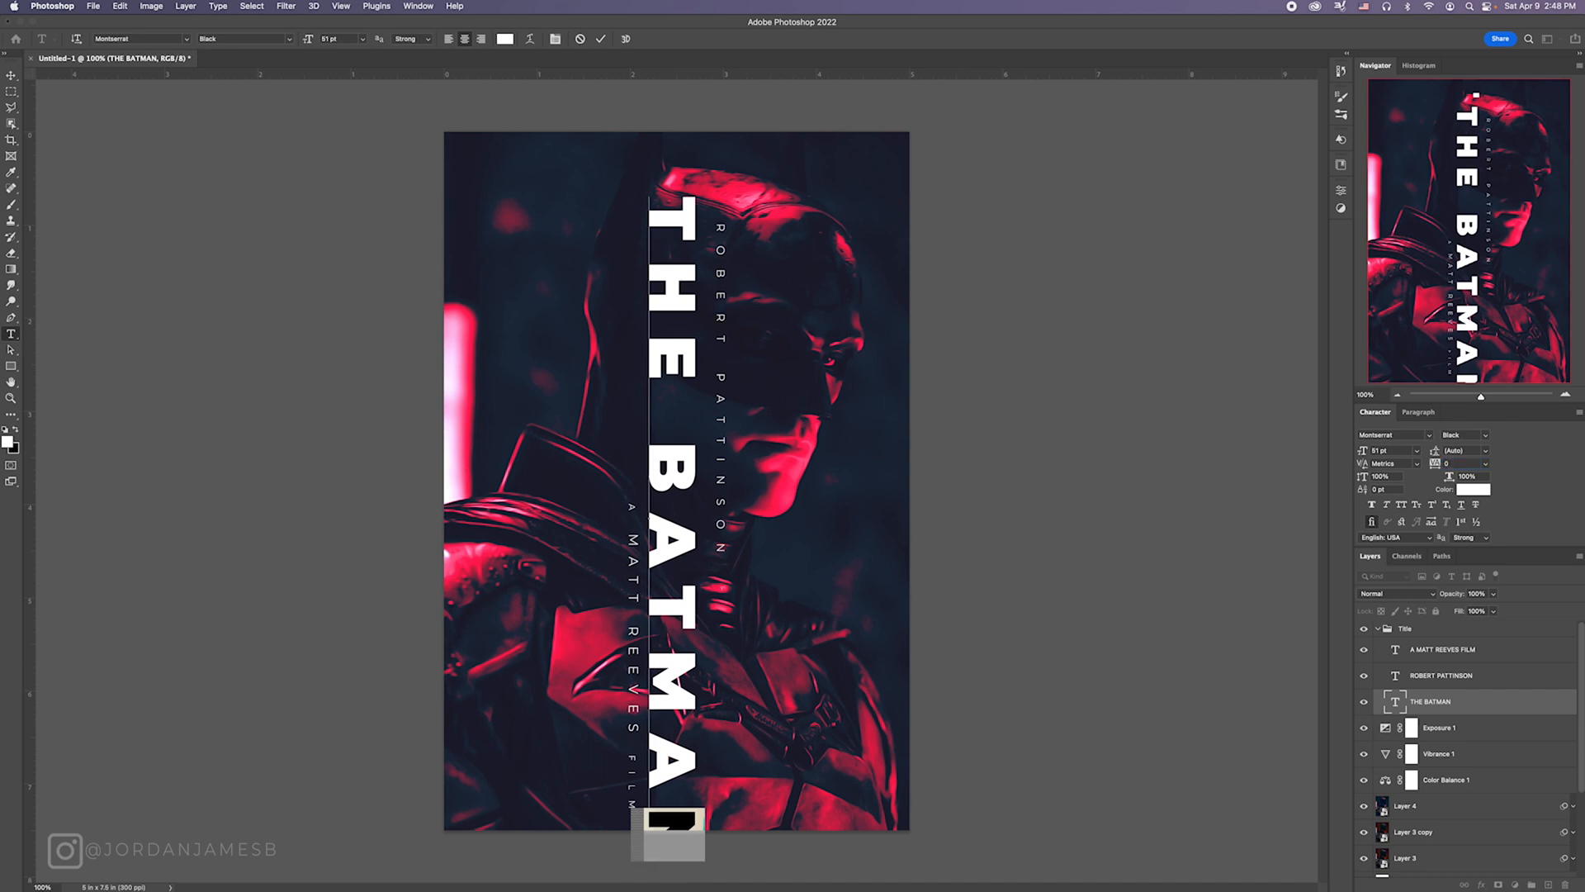
pyautogui.click(11, 75)
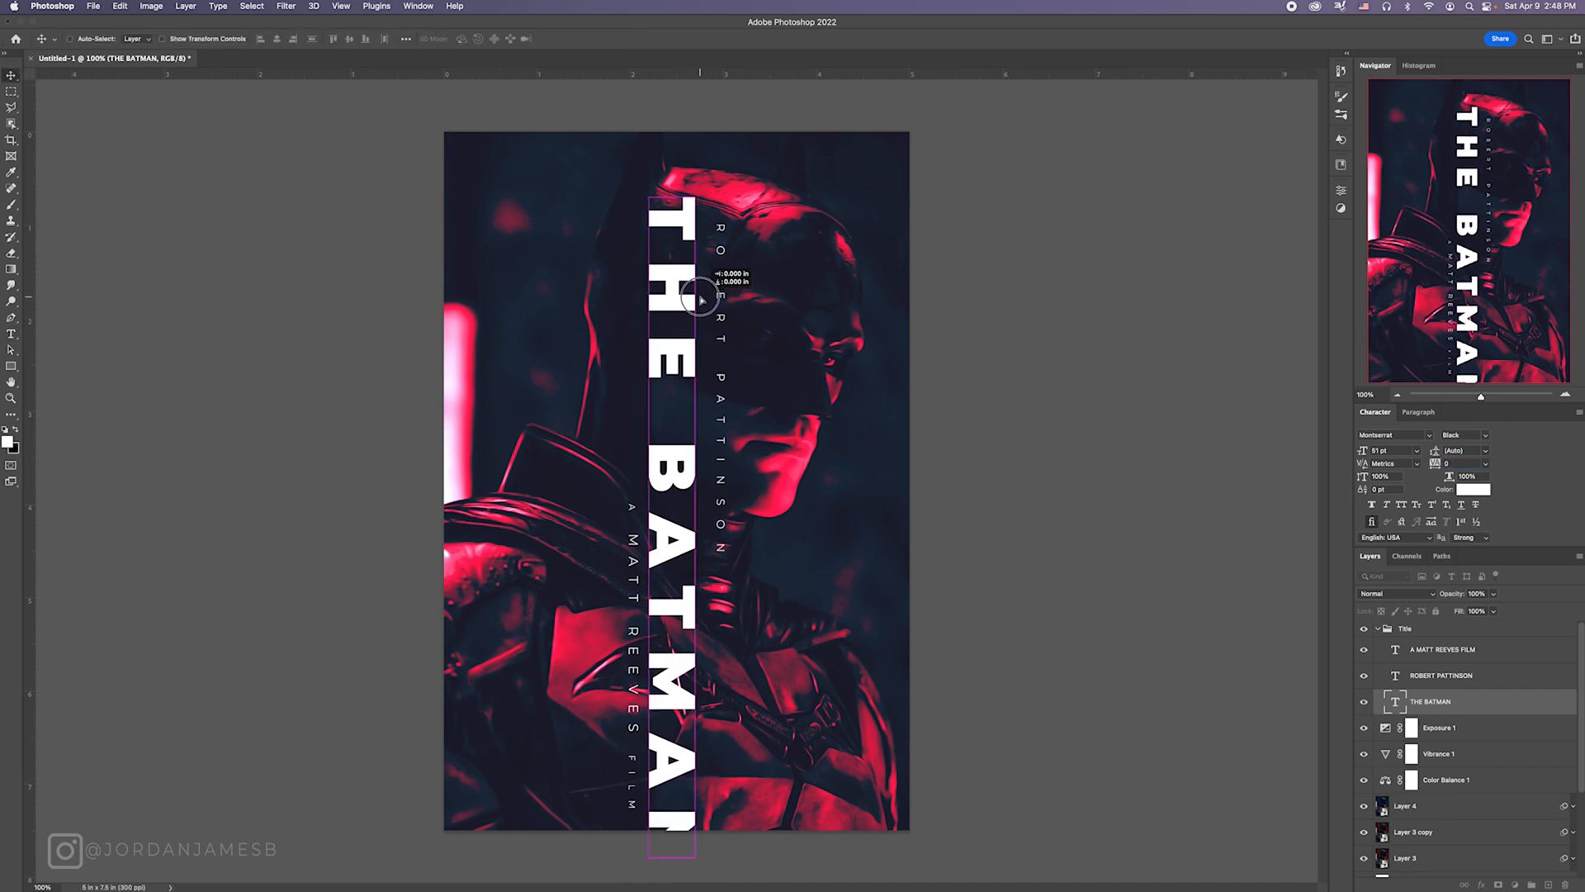
pyautogui.moveTo(686, 315); pyautogui.dragTo(684, 270)
# Step: Move the lead actor credit up to line up with the start of the title and bring it closer to the letters
pyautogui.click(1443, 679)
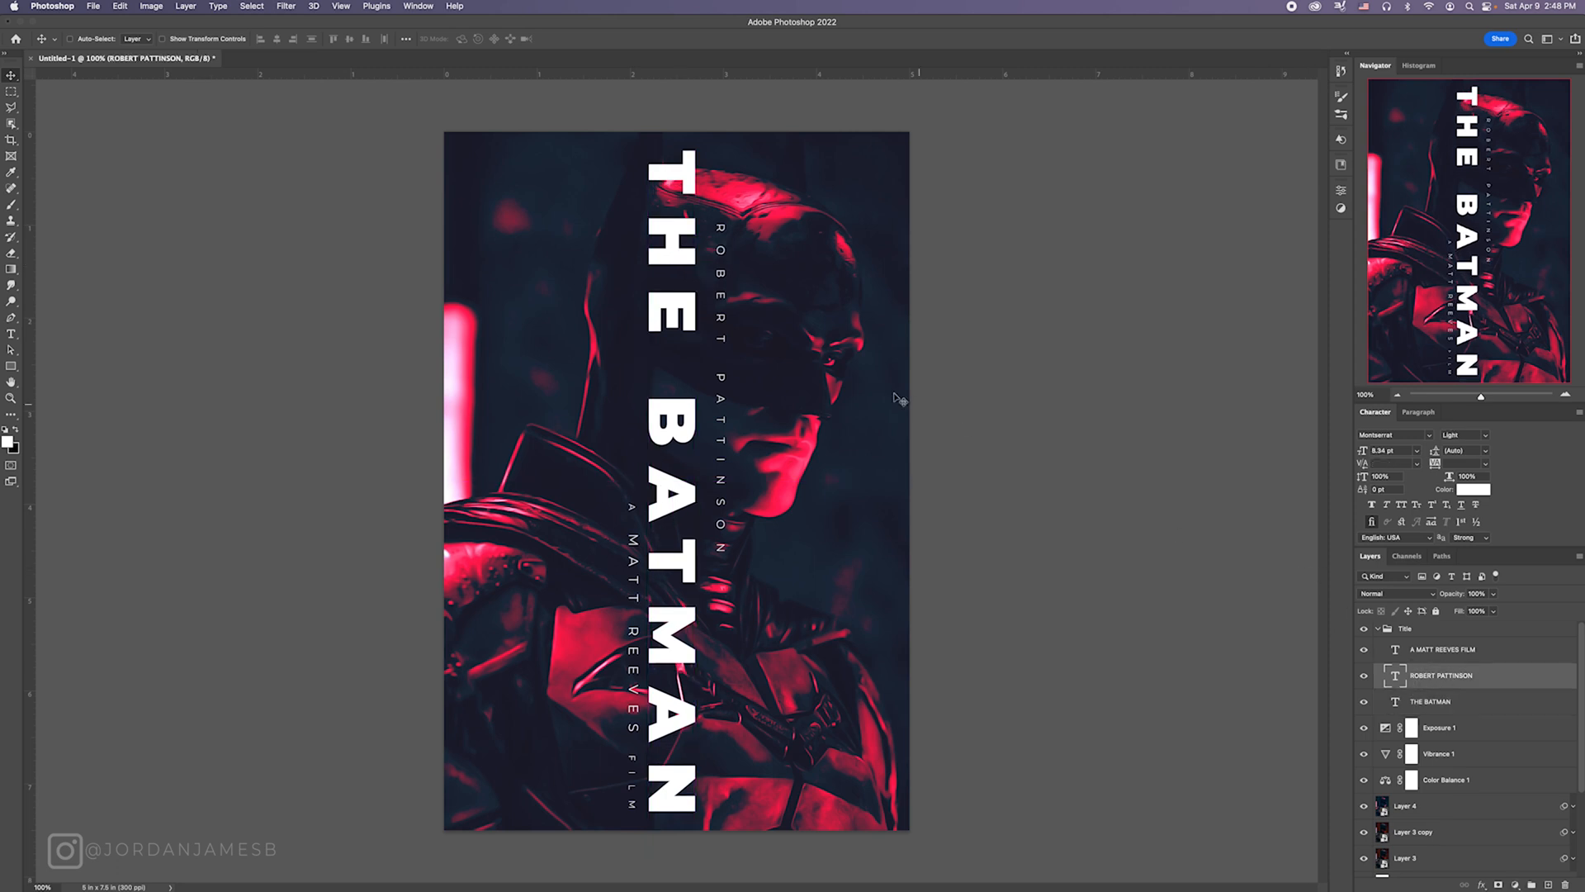
pyautogui.moveTo(804, 362); pyautogui.dragTo(800, 312)
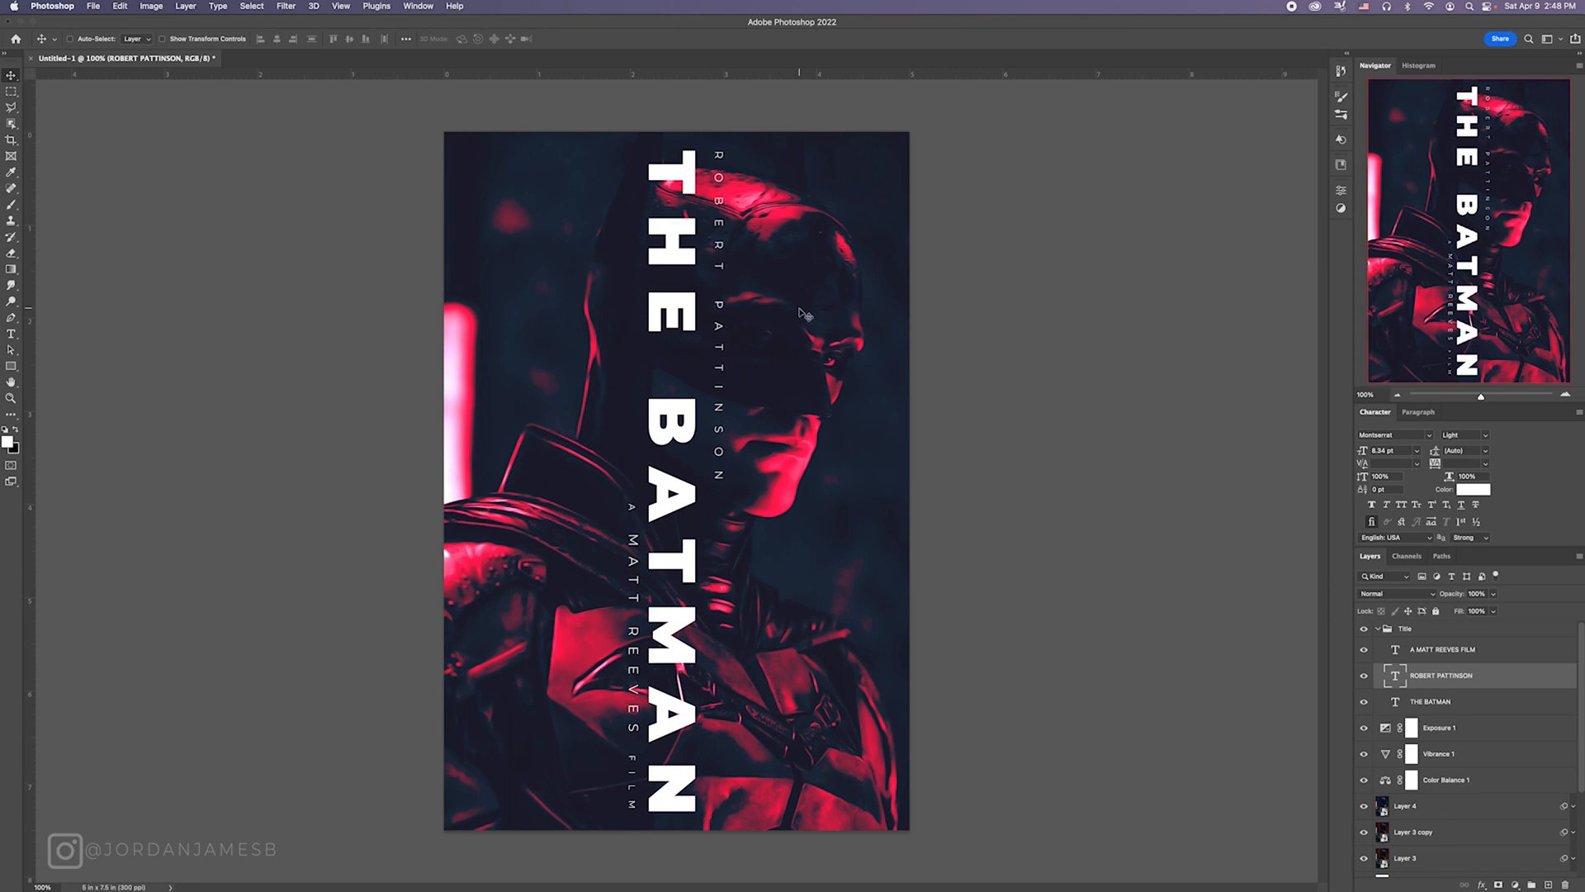
pyautogui.moveTo(800, 312); pyautogui.dragTo(792, 309)
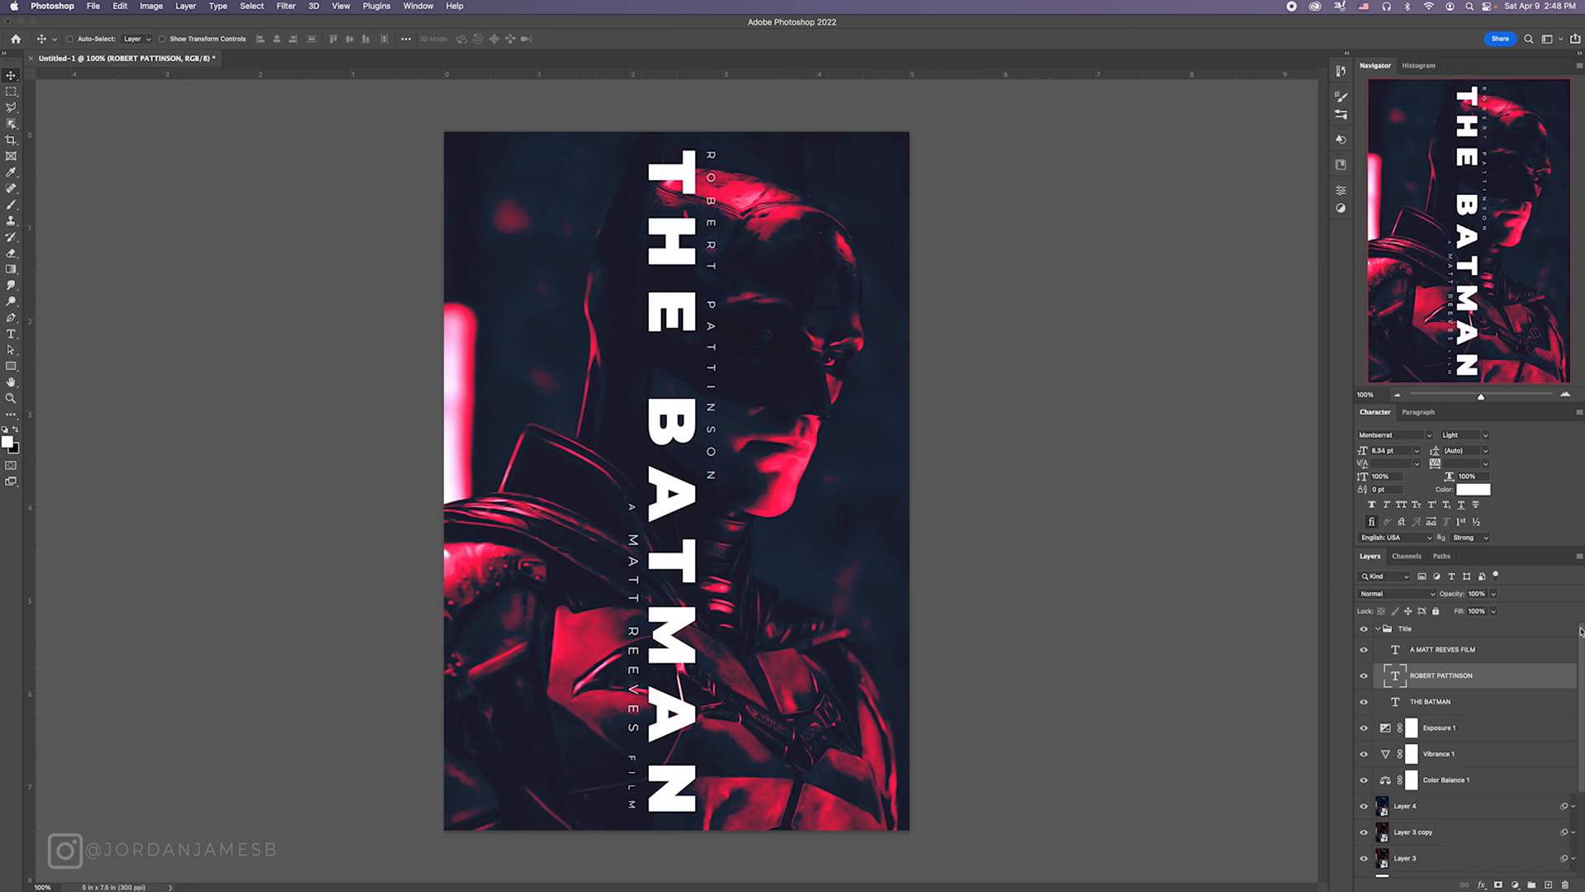
# Step: Align the director credit's end with the end of the title, then collapse and select the Title group
pyautogui.click(1472, 656)
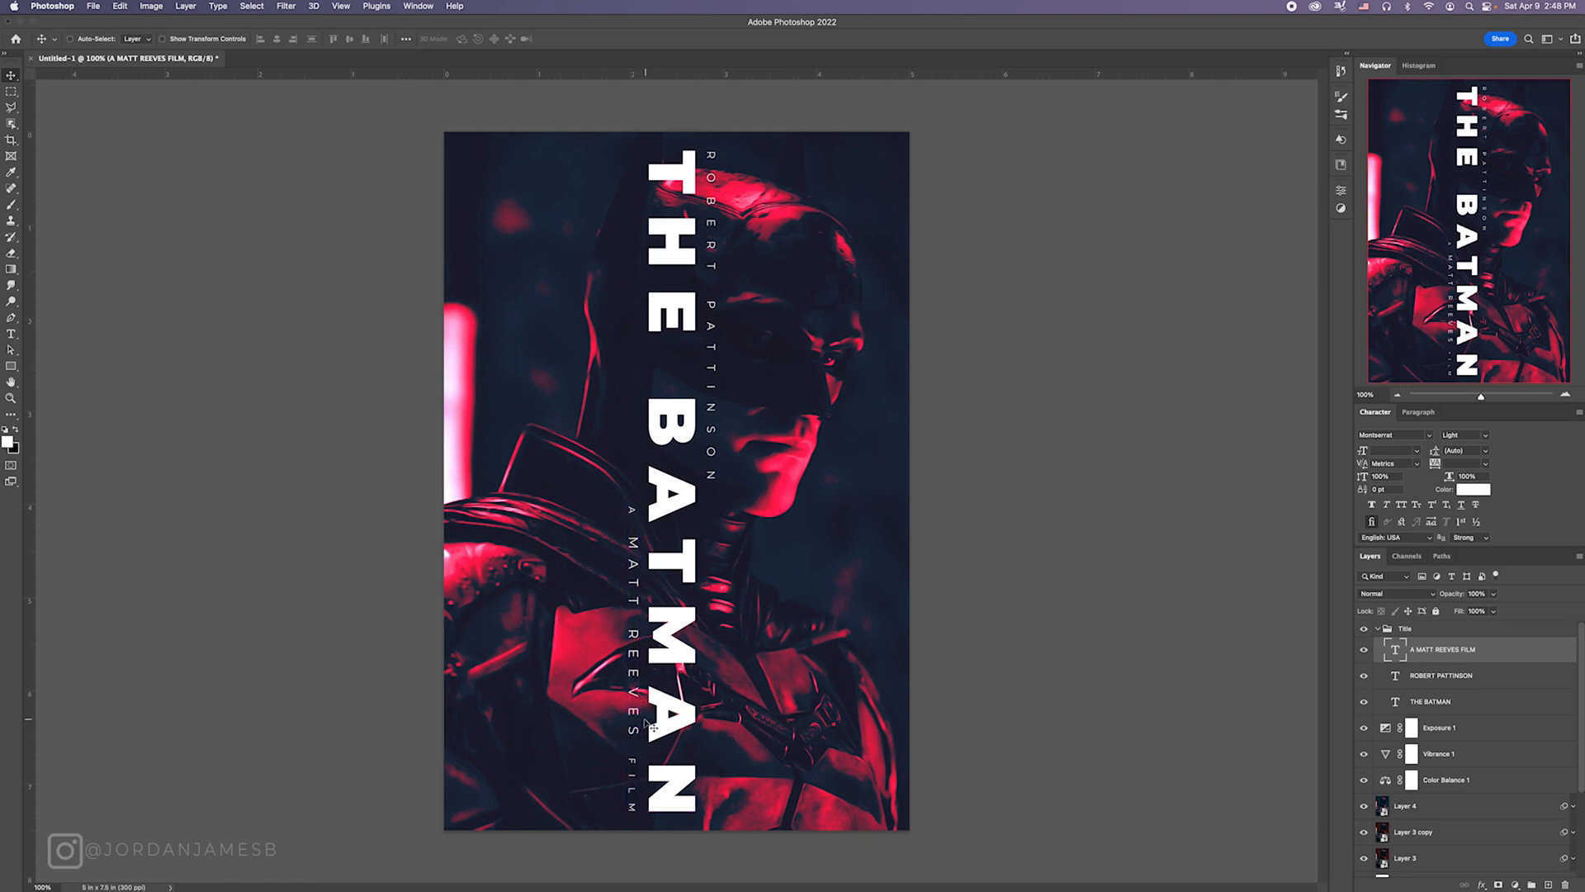
pyautogui.moveTo(647, 658); pyautogui.dragTo(647, 659)
pyautogui.click(1377, 630)
pyautogui.click(1445, 634)
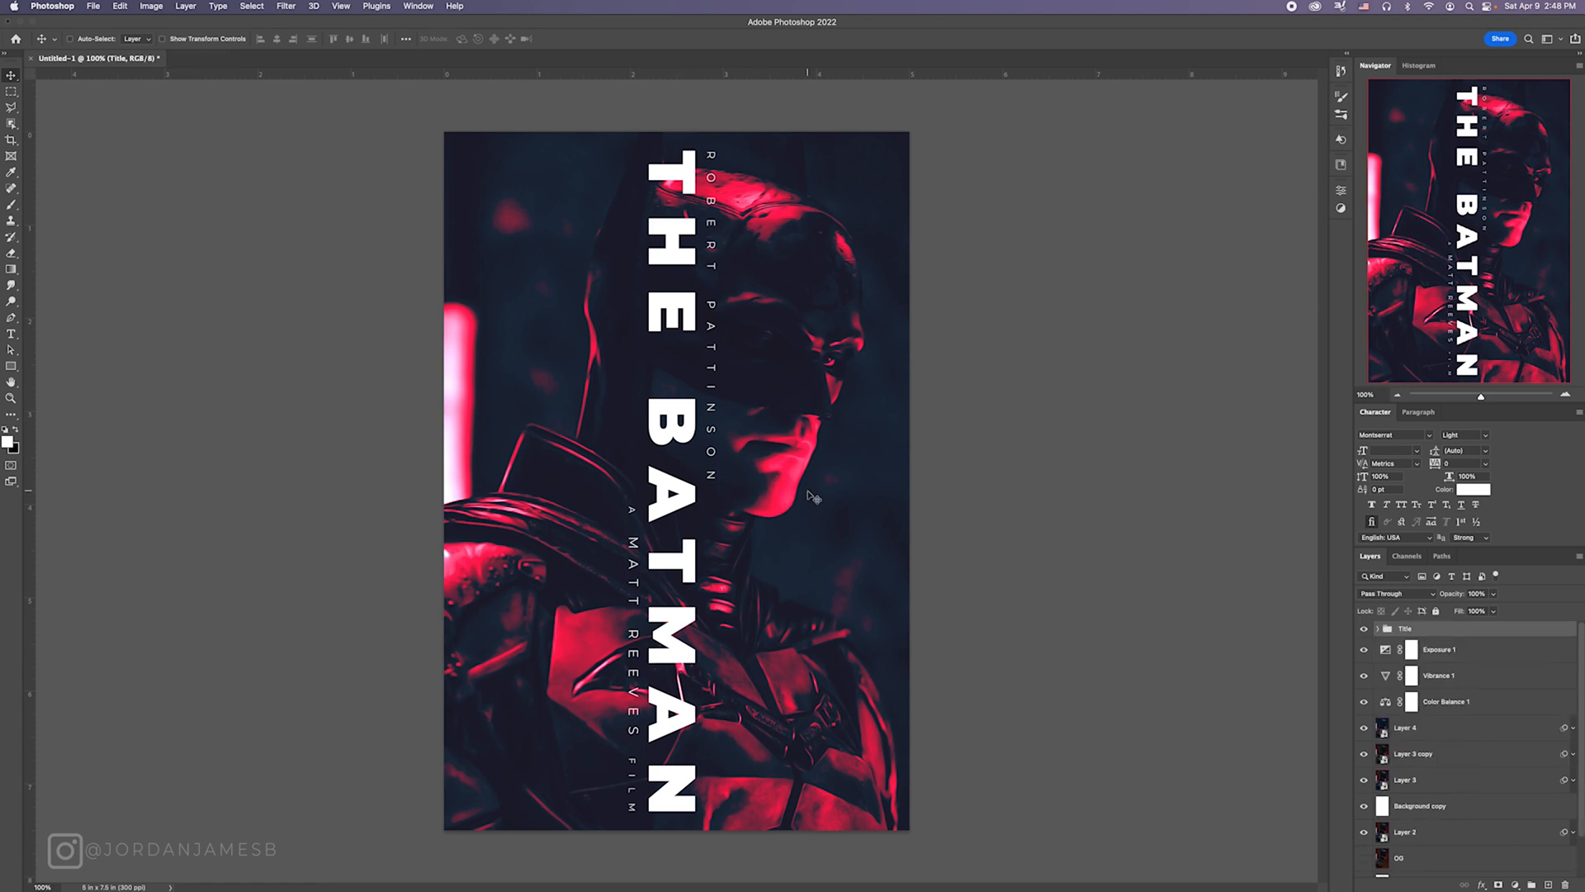